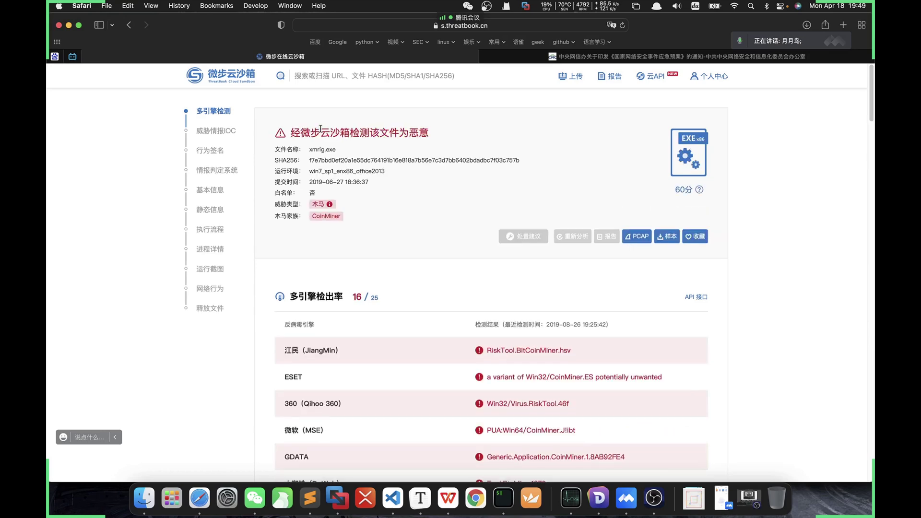
Examine the xmrig.exe report summary: file name, SHA256, run environment, threat type and trojan family
{"action": "scroll", "coordinate": [363, 154], "scroll_direction": "down", "scroll_amount": 1}
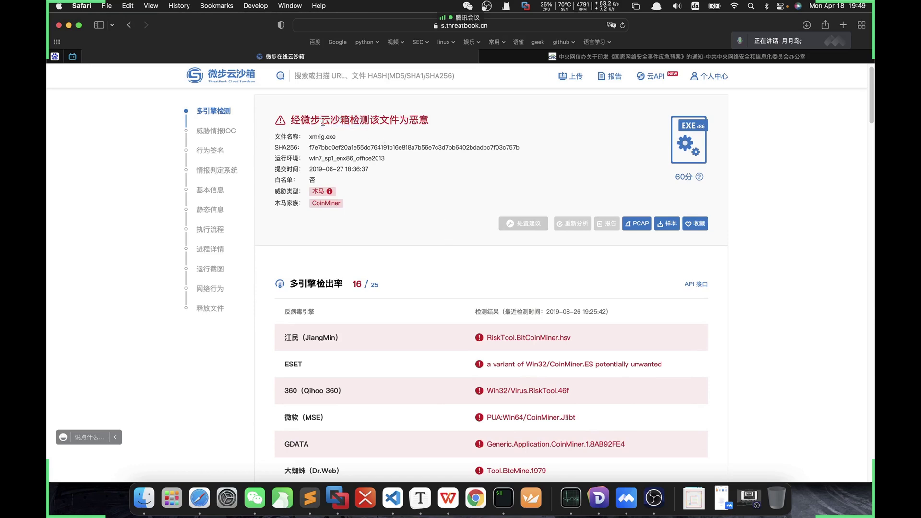
{"action": "left_click_drag", "start_coordinate": [313, 147], "coordinate": [351, 158]}
{"action": "left_click", "coordinate": [404, 164]}
{"action": "mouse_move", "coordinate": [369, 158]}
{"action": "left_mouse_down"}
{"action": "mouse_move", "coordinate": [309, 158]}
{"action": "mouse_move", "coordinate": [384, 159]}
{"action": "left_mouse_up"}
{"action": "left_click", "coordinate": [363, 159]}
{"action": "left_click", "coordinate": [433, 167]}
{"action": "scroll", "coordinate": [449, 184], "scroll_direction": "down", "scroll_amount": 1}
{"action": "mouse_move", "coordinate": [314, 181]}
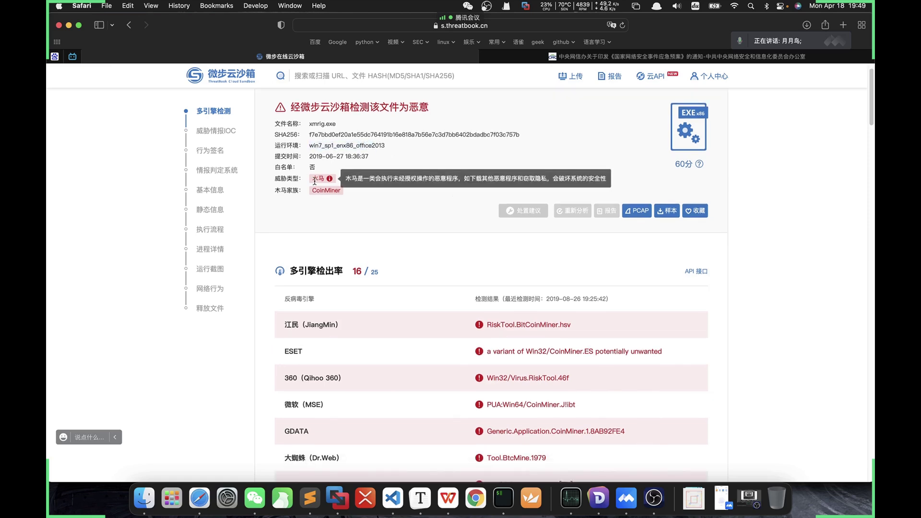
{"action": "left_click_drag", "start_coordinate": [314, 178], "coordinate": [328, 193]}
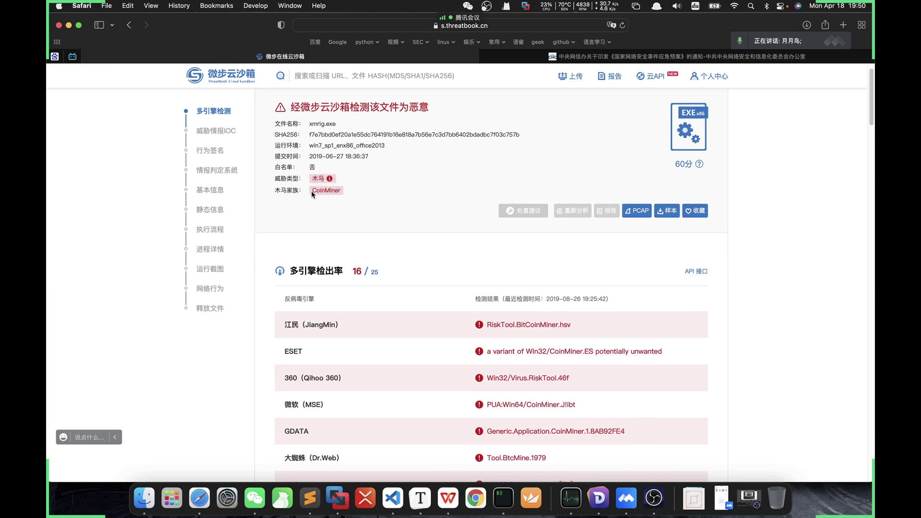
{"action": "double_click", "coordinate": [333, 191]}
{"action": "left_click", "coordinate": [304, 190]}
{"action": "double_click", "coordinate": [324, 189]}
{"action": "left_click", "coordinate": [324, 189]}
Review the multi-engine detection results listed in the xmrig.exe report
{"action": "scroll", "coordinate": [410, 189], "scroll_direction": "down", "scroll_amount": 4}
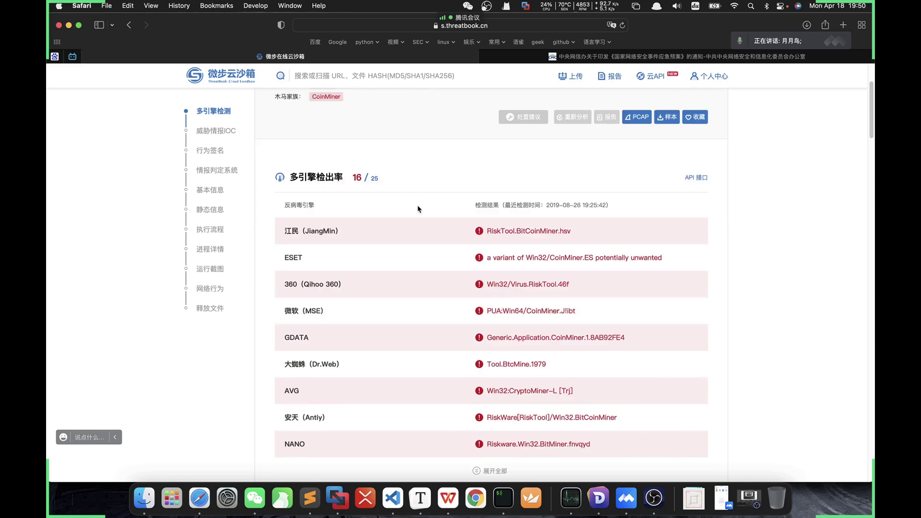
{"action": "scroll", "coordinate": [417, 205], "scroll_direction": "down", "scroll_amount": 1}
{"action": "left_click_drag", "start_coordinate": [404, 175], "coordinate": [438, 148]}
{"action": "scroll", "coordinate": [442, 249], "scroll_direction": "down", "scroll_amount": 1}
{"action": "scroll", "coordinate": [438, 149], "scroll_direction": "down", "scroll_amount": 1}
{"action": "scroll", "coordinate": [457, 268], "scroll_direction": "down", "scroll_amount": 20}
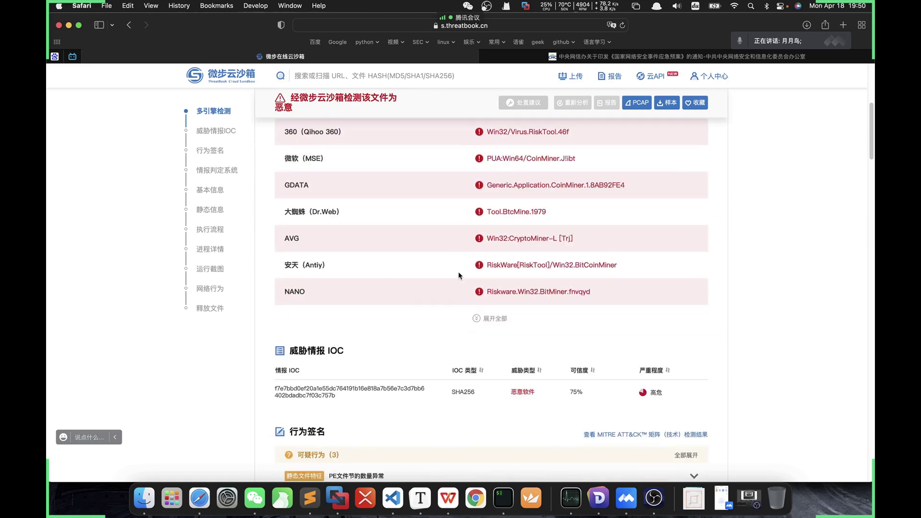
Look through the report's basic information, static PE details and execution flow sections
{"action": "scroll", "coordinate": [430, 233], "scroll_direction": "down", "scroll_amount": 10}
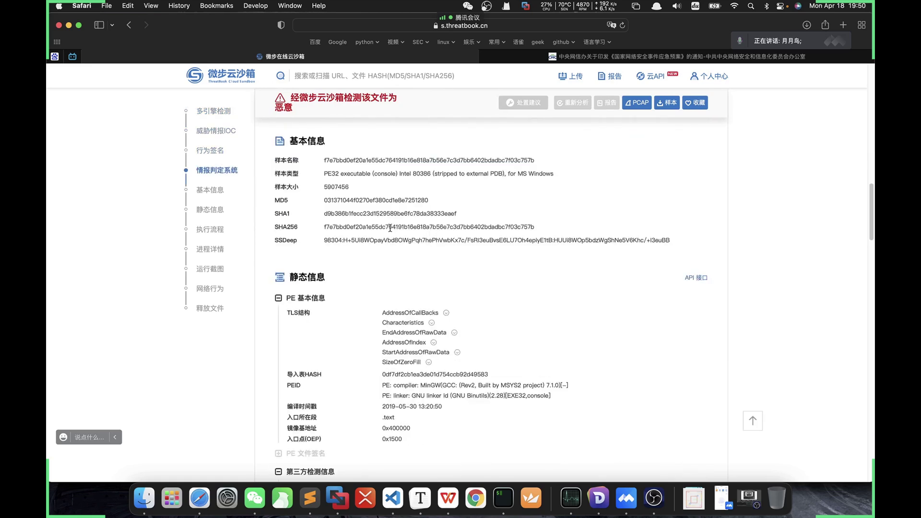
{"action": "scroll", "coordinate": [417, 242], "scroll_direction": "up", "scroll_amount": 5}
{"action": "scroll", "coordinate": [411, 250], "scroll_direction": "down", "scroll_amount": 5}
{"action": "scroll", "coordinate": [453, 269], "scroll_direction": "down", "scroll_amount": 20}
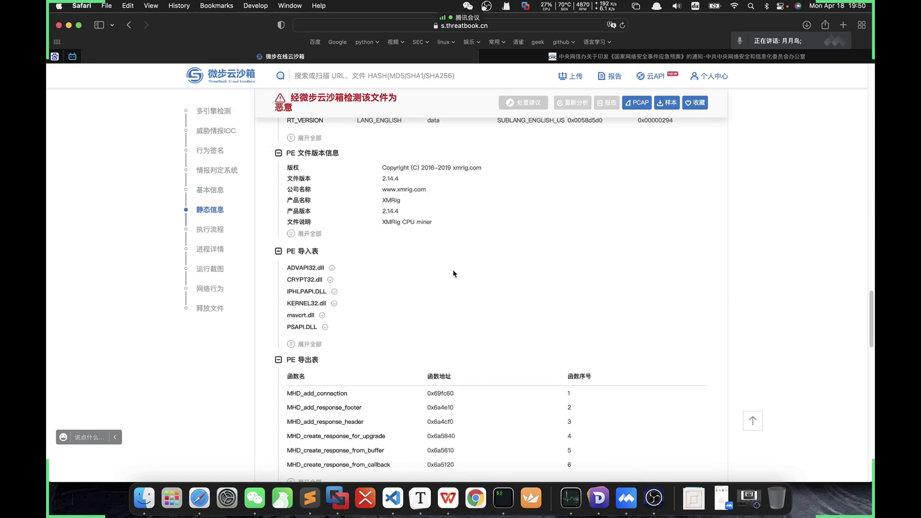
{"action": "scroll", "coordinate": [449, 257], "scroll_direction": "up", "scroll_amount": 20}
{"action": "scroll", "coordinate": [448, 258], "scroll_direction": "down", "scroll_amount": 20}
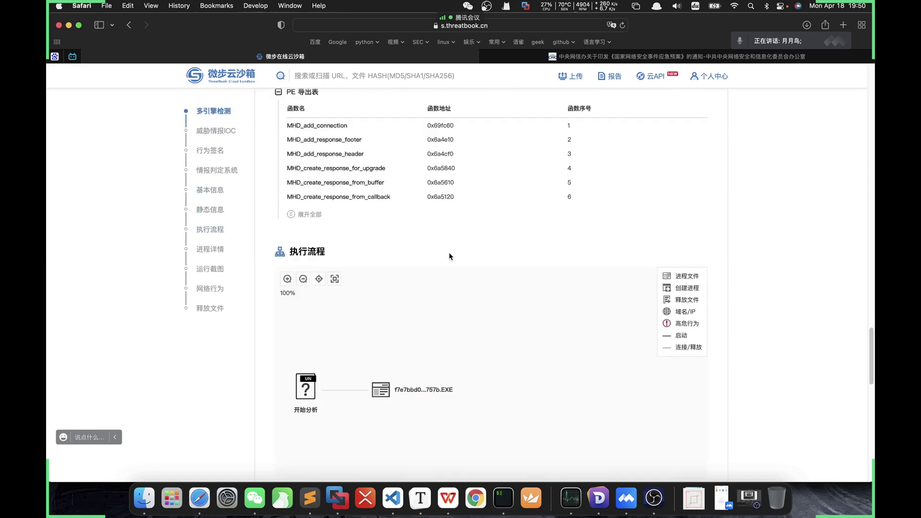
Browse through the sample's run screenshots and return to the start of the report
{"action": "scroll", "coordinate": [447, 252], "scroll_direction": "up", "scroll_amount": 5}
{"action": "left_click", "coordinate": [669, 272]}
{"action": "left_click", "coordinate": [670, 274]}
{"action": "left_click", "coordinate": [669, 275]}
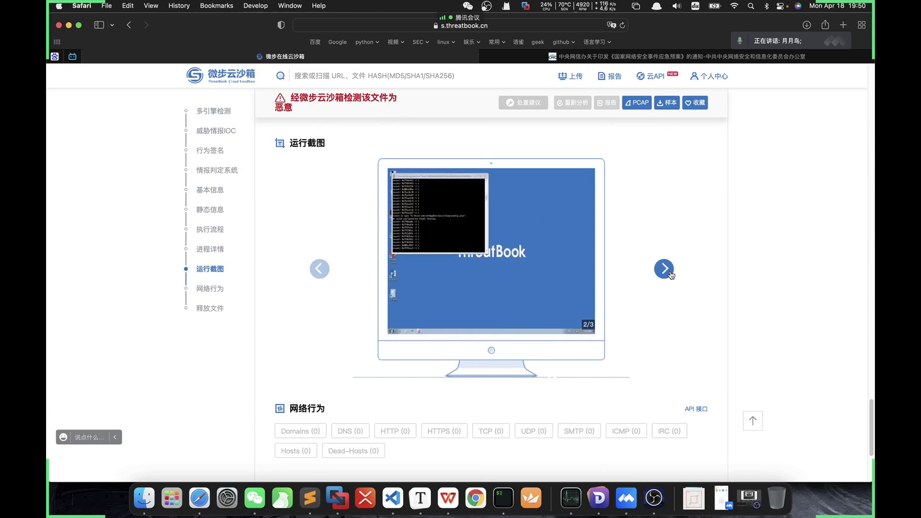
{"action": "left_click", "coordinate": [670, 274]}
{"action": "scroll", "coordinate": [671, 274], "scroll_direction": "up", "scroll_amount": 20}
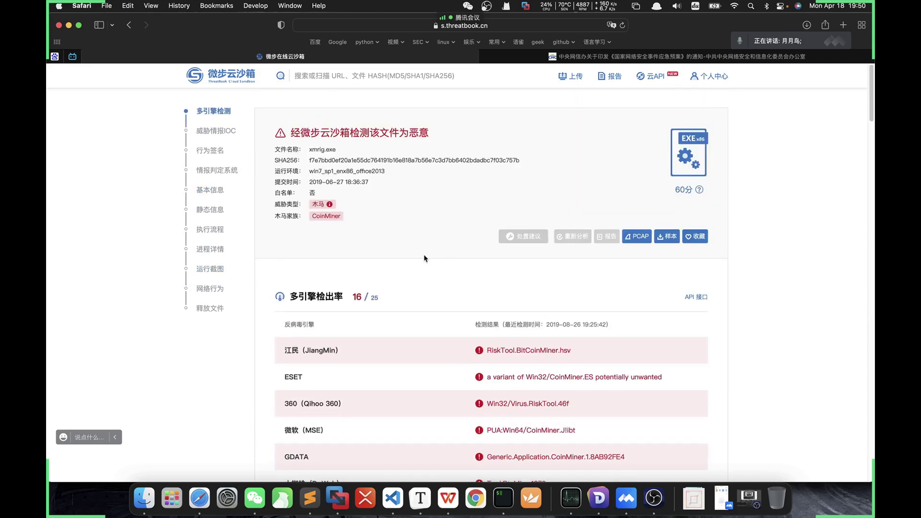
Switch to the WPS presentation and advance to slide 26, the service analysis slide
{"action": "key", "text": "super+Tab"}
{"action": "key", "text": "super+Tab"}
{"action": "key", "text": "Tab"}
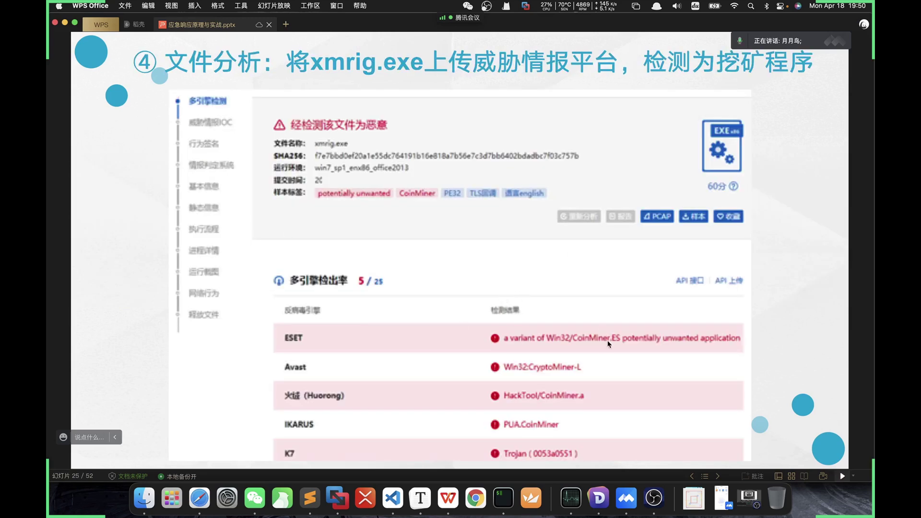
{"action": "key", "text": "Down"}
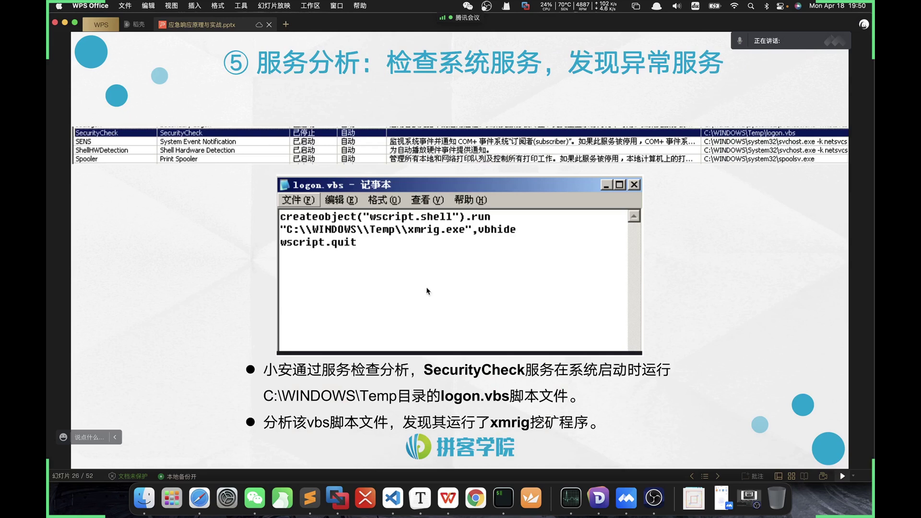
Switch to the win2003 virtual machine in VMware Fusion and compare the running process list with xmrig.exe in C:\WINDOWS\Temp
{"action": "key", "text": "super+Tab"}
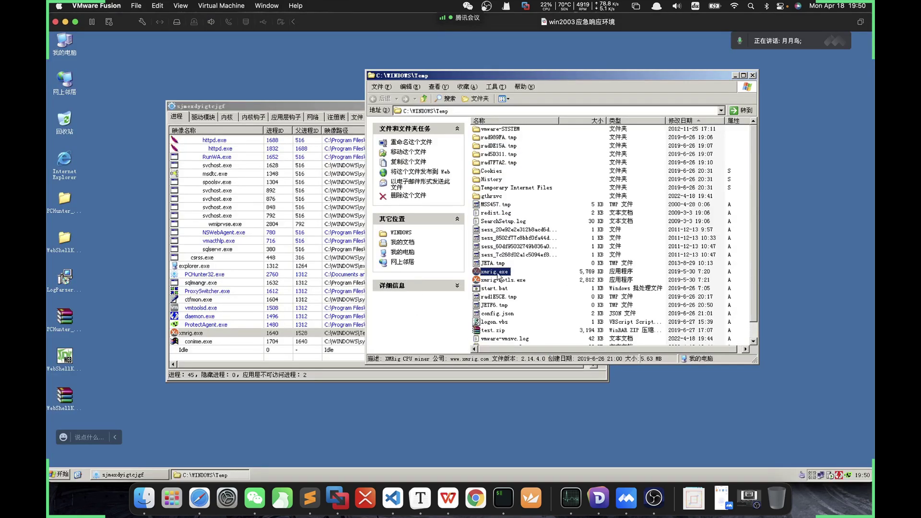
{"action": "mouse_move", "coordinate": [510, 271]}
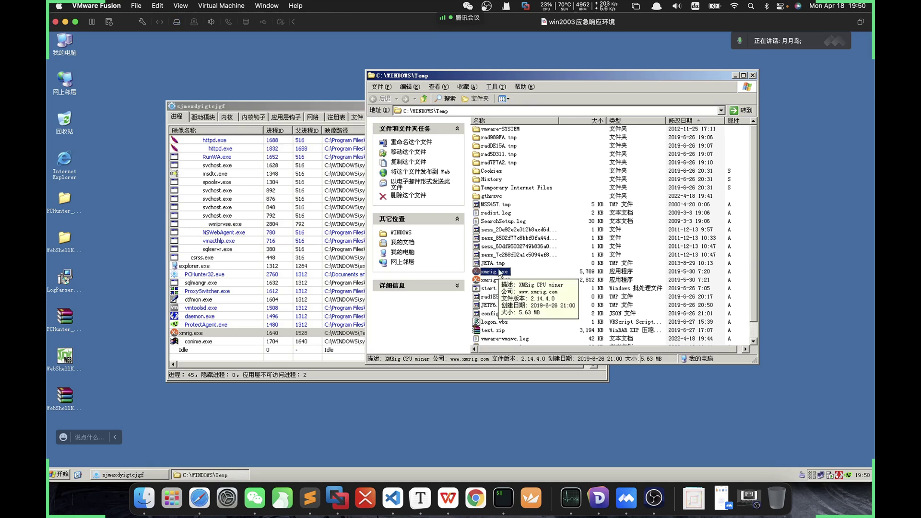
{"action": "left_click", "coordinate": [258, 373]}
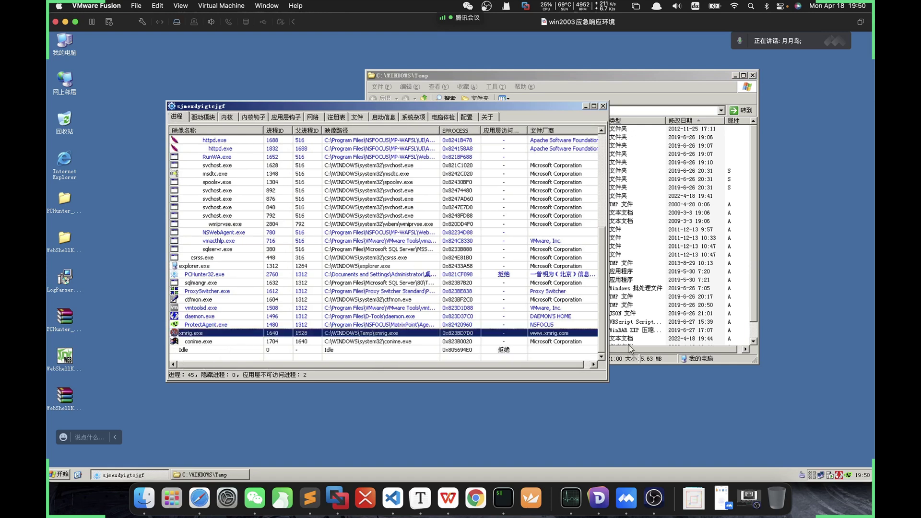
{"action": "left_click", "coordinate": [645, 351]}
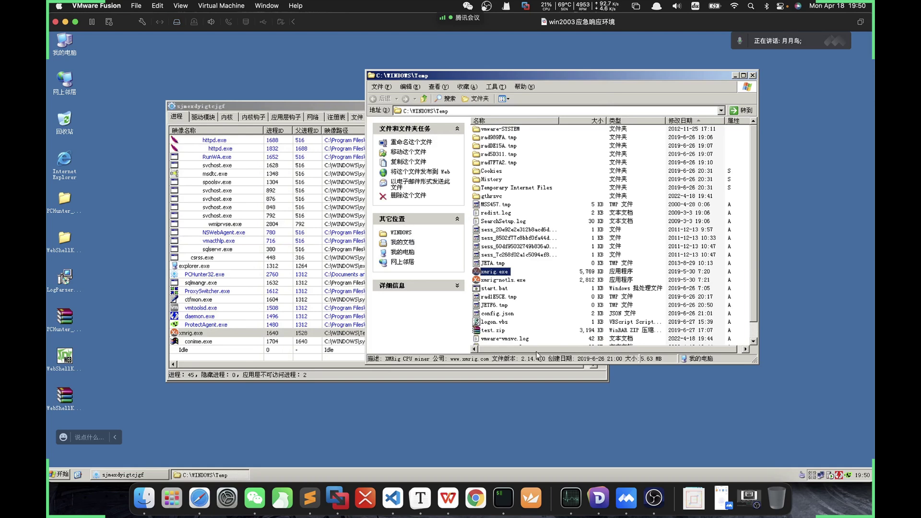
Rearrange the process tool and C:\WINDOWS\Temp windows so both lists can be seen side by side, and deselect xmrig.exe
{"action": "left_click_drag", "start_coordinate": [251, 102], "coordinate": [255, 166]}
{"action": "left_click_drag", "start_coordinate": [431, 78], "coordinate": [431, 50]}
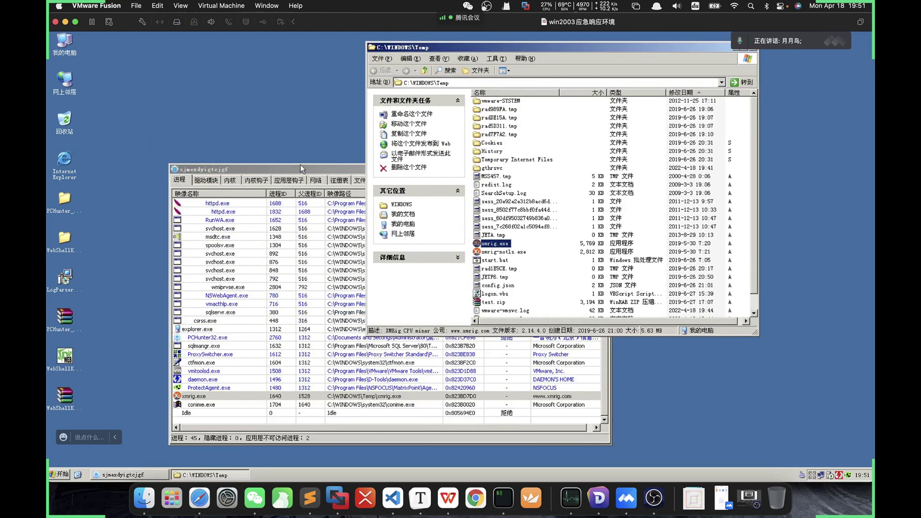
{"action": "left_click_drag", "start_coordinate": [302, 170], "coordinate": [223, 149]}
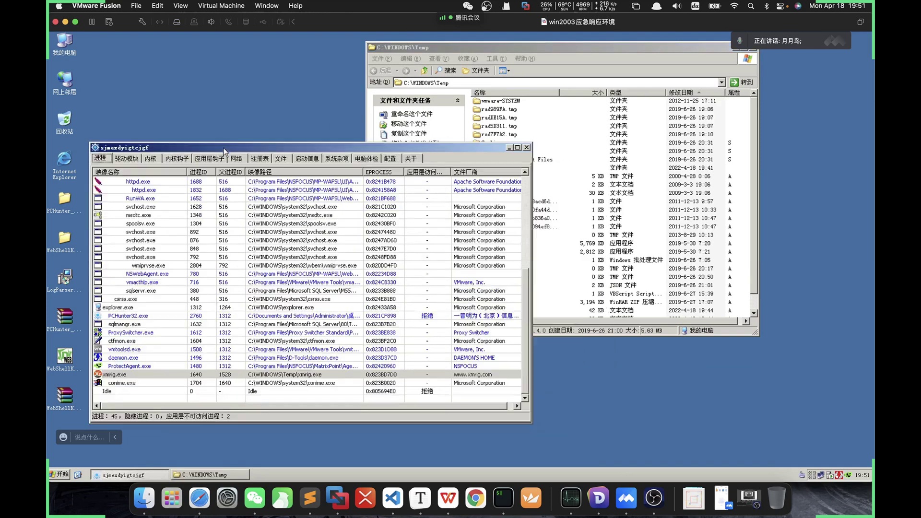
{"action": "left_click_drag", "start_coordinate": [512, 47], "coordinate": [576, 65]}
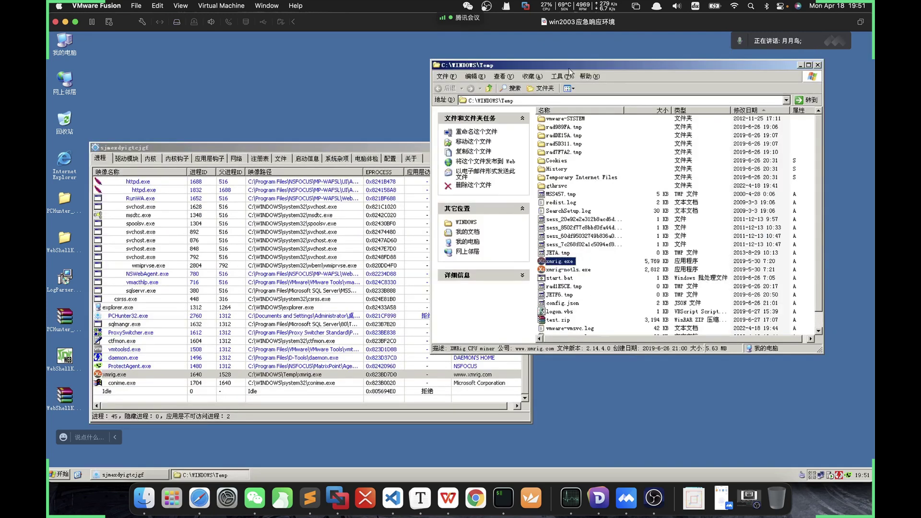
{"action": "left_click", "coordinate": [595, 260]}
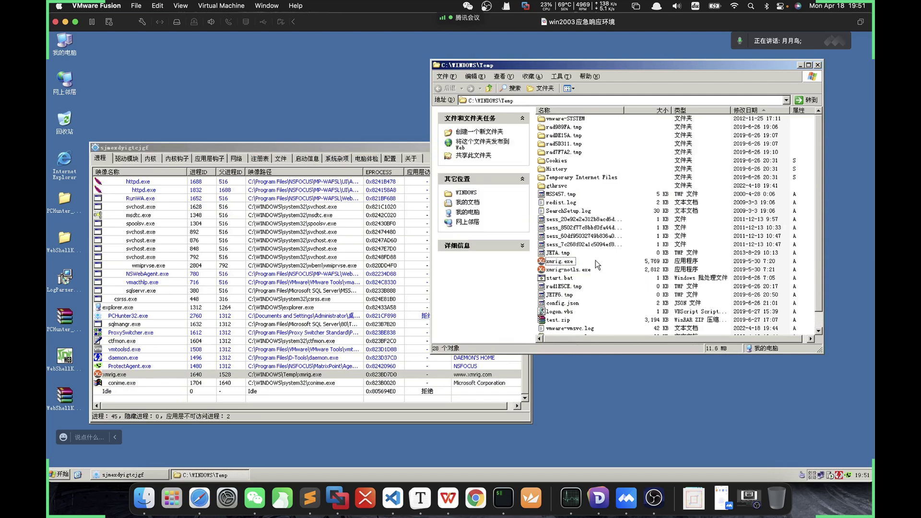
{"action": "mouse_move", "coordinate": [600, 258]}
Check the service analysis slide in WPS and return to the virtual machine
{"action": "key", "text": "super+Tab"}
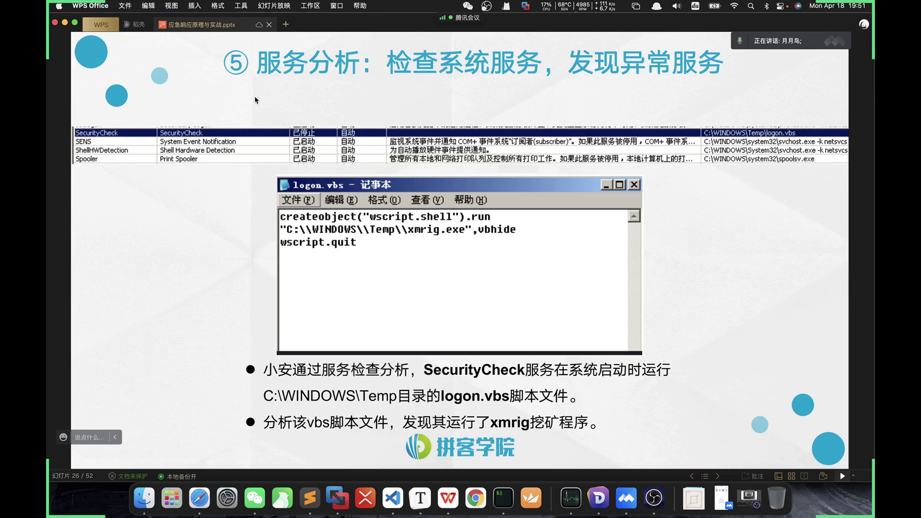
{"action": "scroll", "coordinate": [247, 99], "scroll_direction": "up", "scroll_amount": 1}
{"action": "scroll", "coordinate": [245, 98], "scroll_direction": "down", "scroll_amount": 1}
{"action": "key", "text": "super+Tab"}
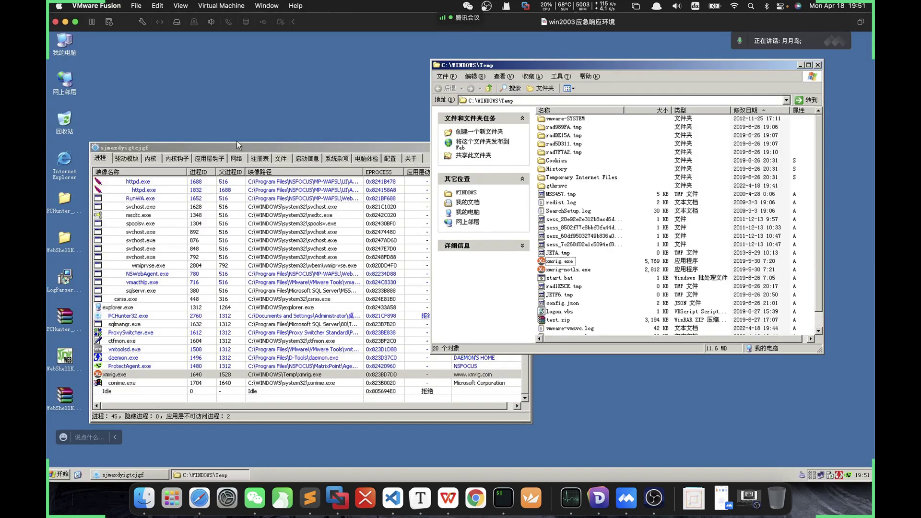
Reposition the process tool's window and display the services list within its startup information
{"action": "left_click", "coordinate": [259, 144]}
{"action": "left_click_drag", "start_coordinate": [275, 146], "coordinate": [315, 133]}
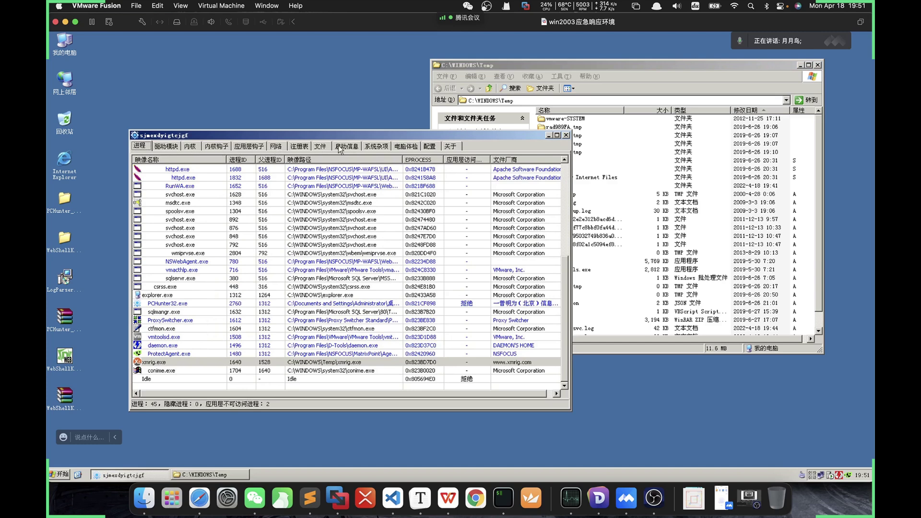
{"action": "left_click", "coordinate": [342, 146]}
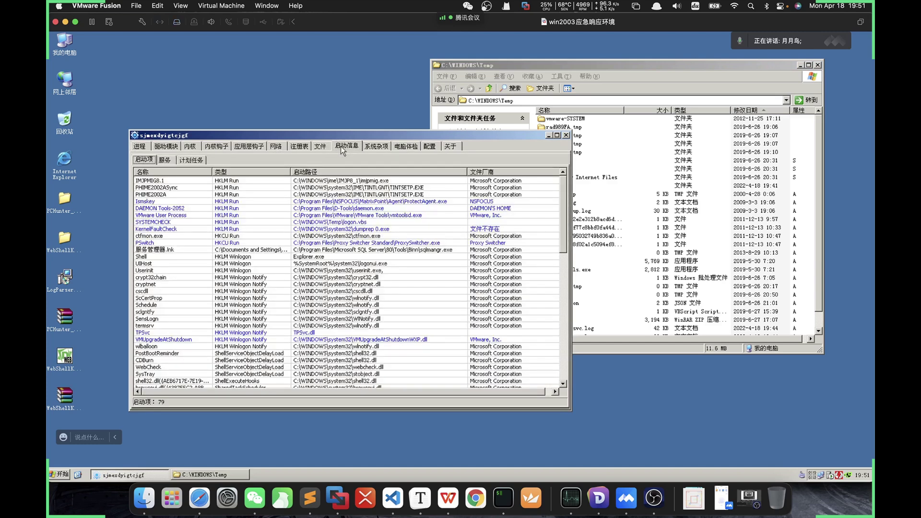
{"action": "left_click", "coordinate": [165, 161]}
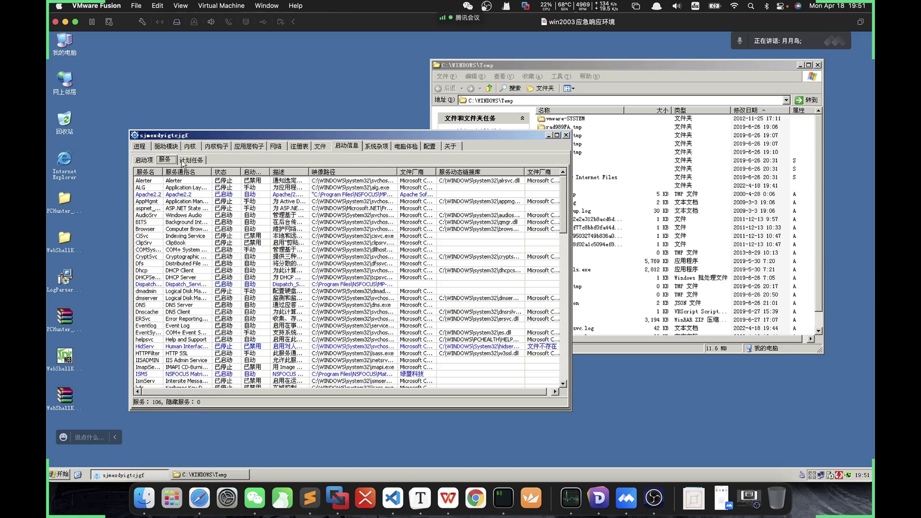
Look through the services list for the SecurityCheck service
{"action": "scroll", "coordinate": [556, 202], "scroll_direction": "down", "scroll_amount": 2}
{"action": "scroll", "coordinate": [556, 202], "scroll_direction": "up", "scroll_amount": 2}
{"action": "left_click_drag", "start_coordinate": [556, 203], "coordinate": [564, 392]}
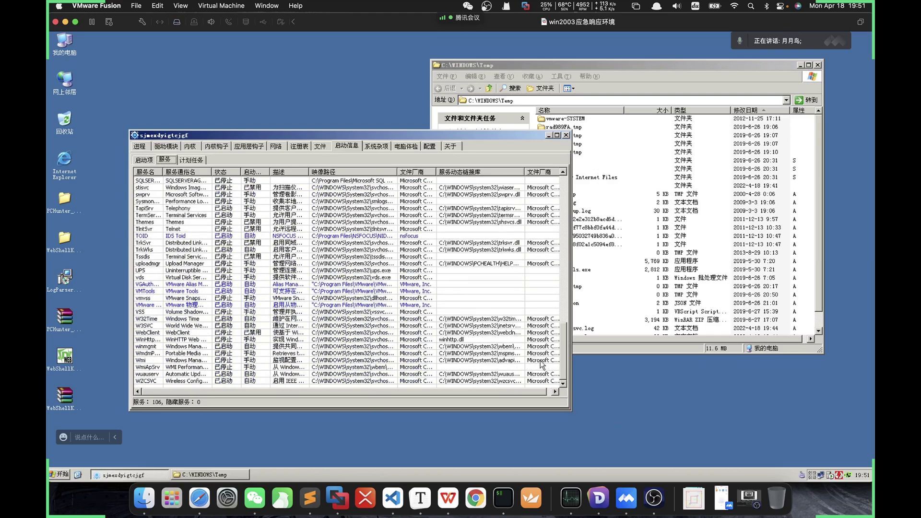
{"action": "scroll", "coordinate": [562, 359], "scroll_direction": "up", "scroll_amount": 1}
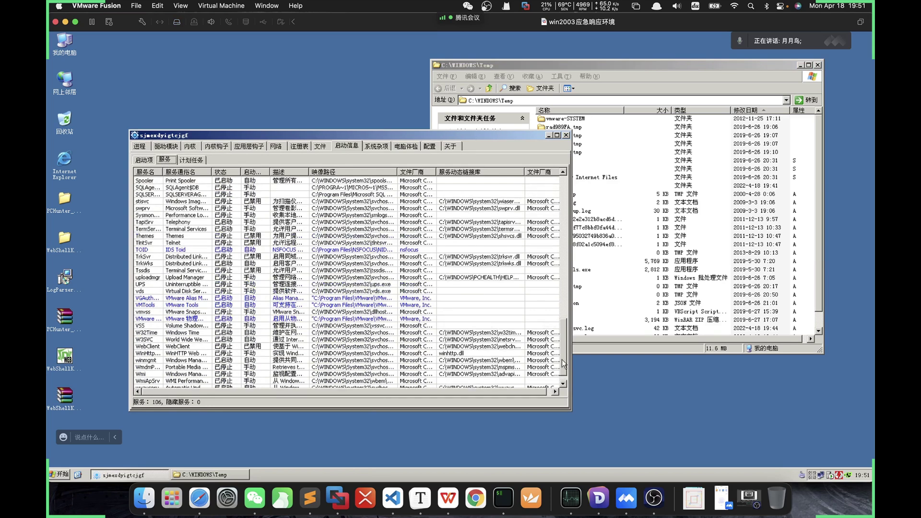
{"action": "scroll", "coordinate": [562, 358], "scroll_direction": "up", "scroll_amount": 1}
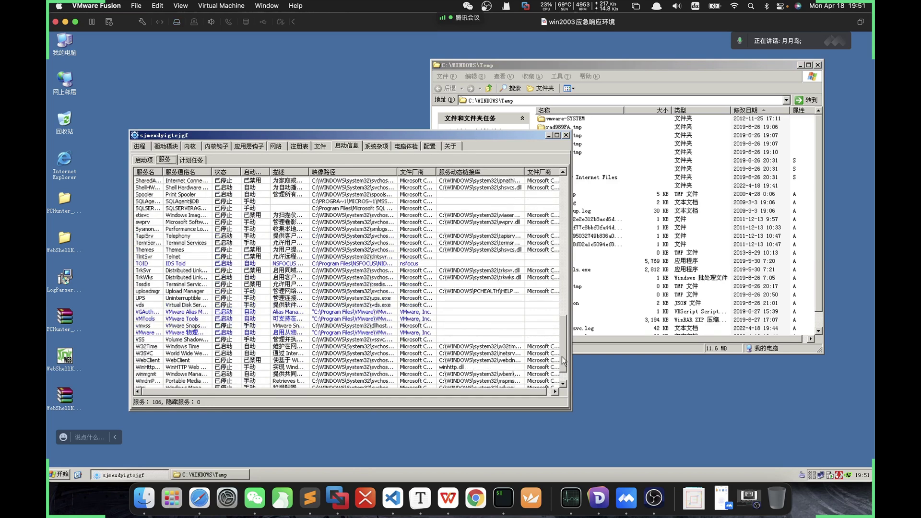
{"action": "scroll", "coordinate": [562, 356], "scroll_direction": "up", "scroll_amount": 2}
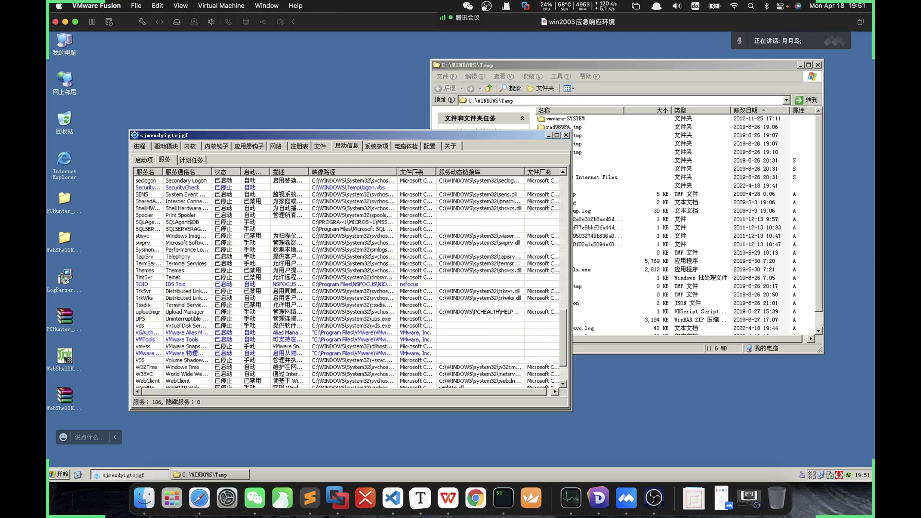
Select the SecurityCheck service, widening the image path and service name columns, and move the window clear of the Temp folder's file names
{"action": "left_click_drag", "start_coordinate": [394, 172], "coordinate": [421, 172]}
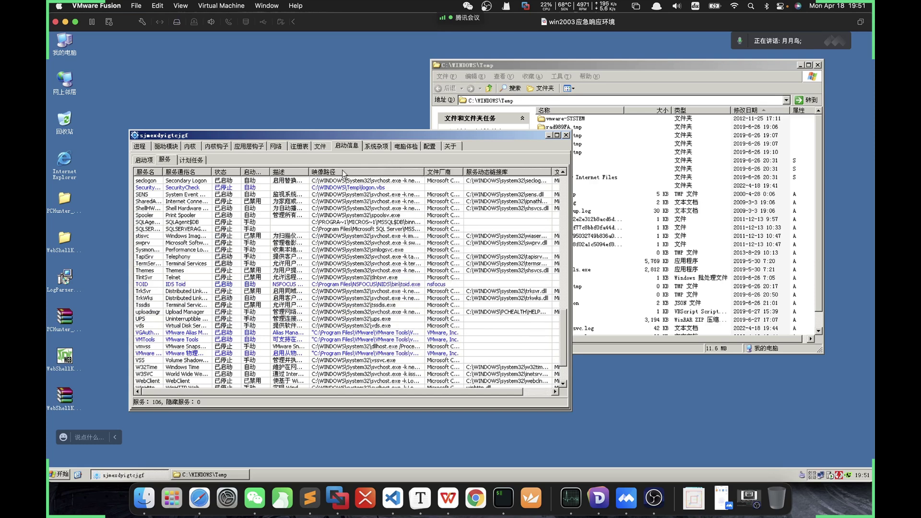
{"action": "left_click", "coordinate": [183, 188]}
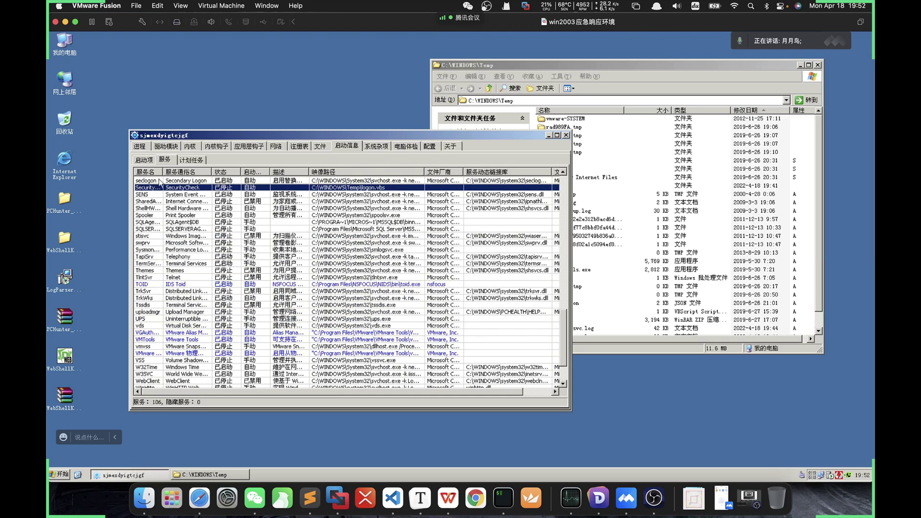
{"action": "left_click_drag", "start_coordinate": [162, 172], "coordinate": [173, 172]}
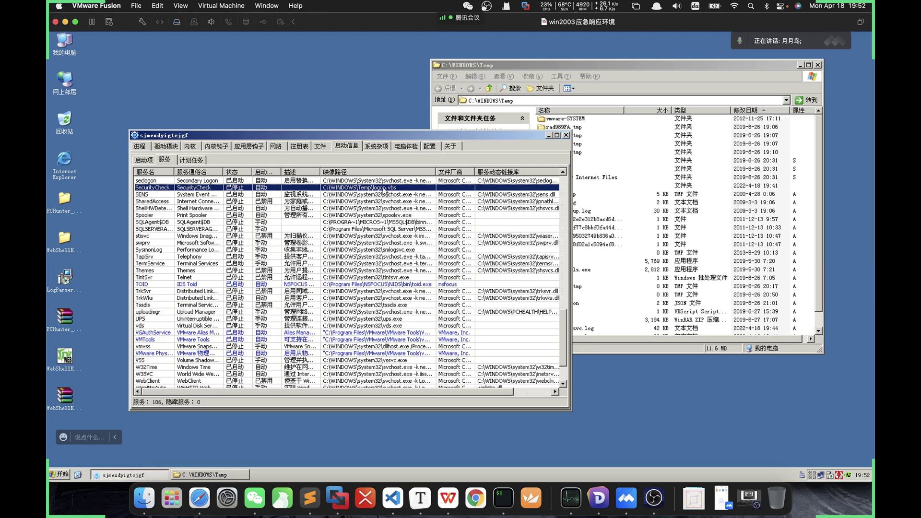
{"action": "left_click_drag", "start_coordinate": [448, 136], "coordinate": [406, 149]}
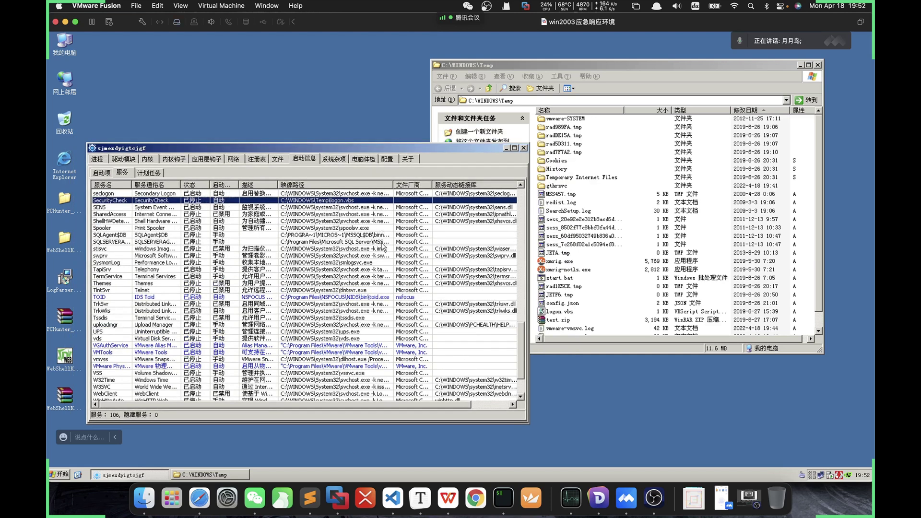
Recheck the service analysis slide in WPS, and select xmrig-notls.exe in the virtual machine's C:\WINDOWS\Temp folder
{"action": "key", "text": "super+Tab"}
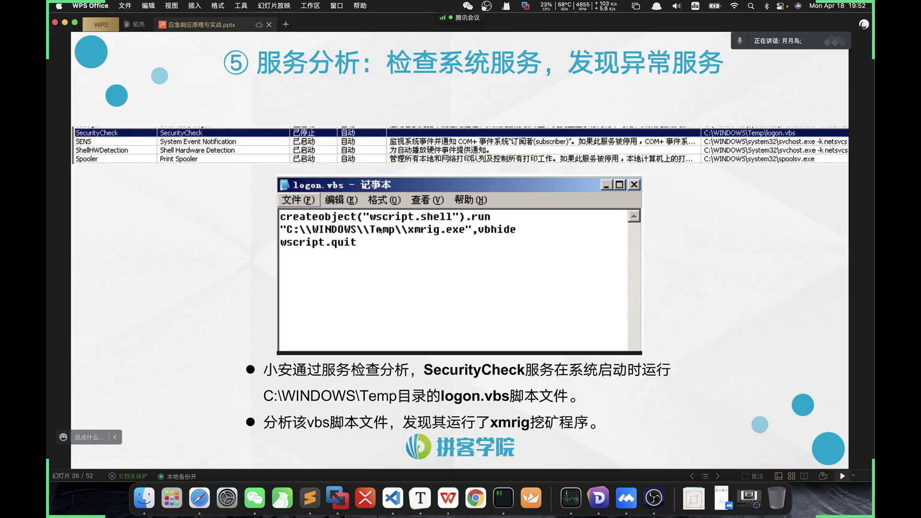
{"action": "key", "text": "super+Tab"}
{"action": "key", "text": "super+Tab"}
{"action": "key", "text": "super+Tab"}
{"action": "left_click", "coordinate": [593, 269]}
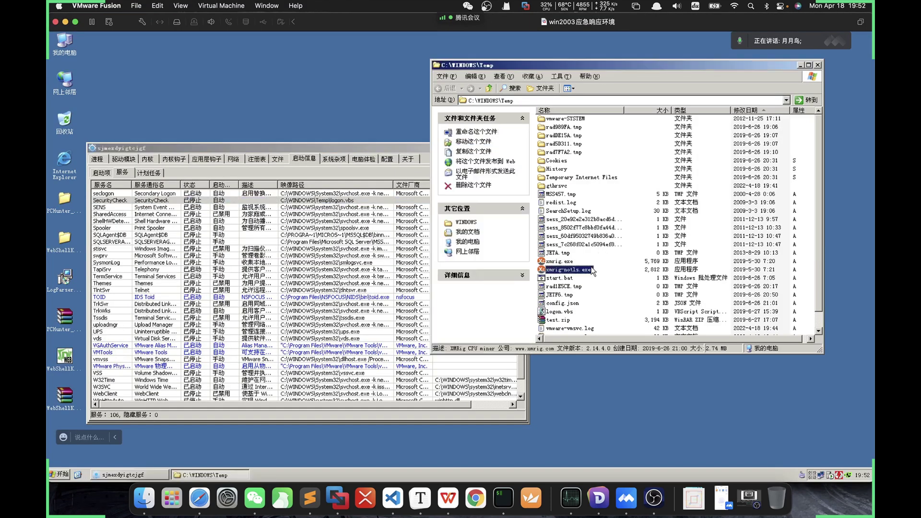
Open logon.vbs from the virtual machine's C:\WINDOWS\Temp folder in Notepad to read its script
{"action": "left_click", "coordinate": [575, 303]}
{"action": "right_click", "coordinate": [571, 313]}
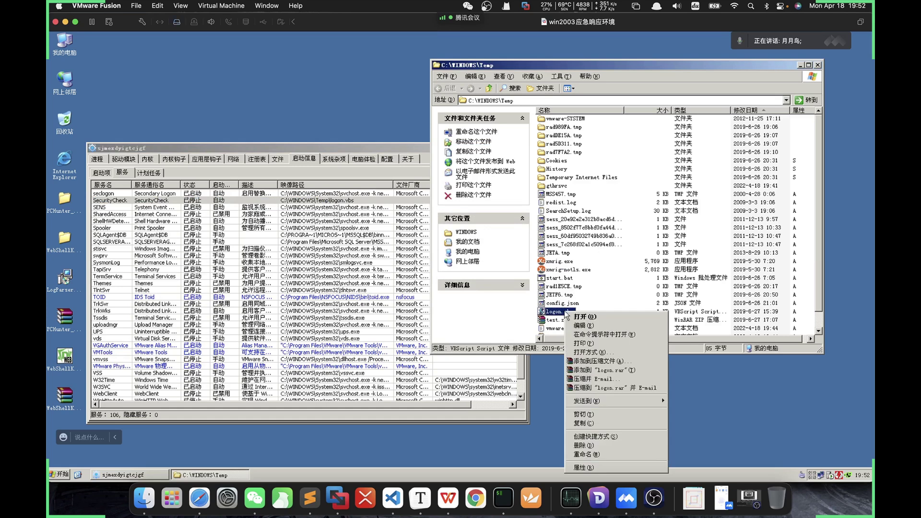
{"action": "left_click", "coordinate": [608, 327]}
{"action": "key", "text": "ctrl+a"}
{"action": "left_click", "coordinate": [450, 233]}
{"action": "key", "text": "ctrl+a"}
{"action": "left_click", "coordinate": [410, 247]}
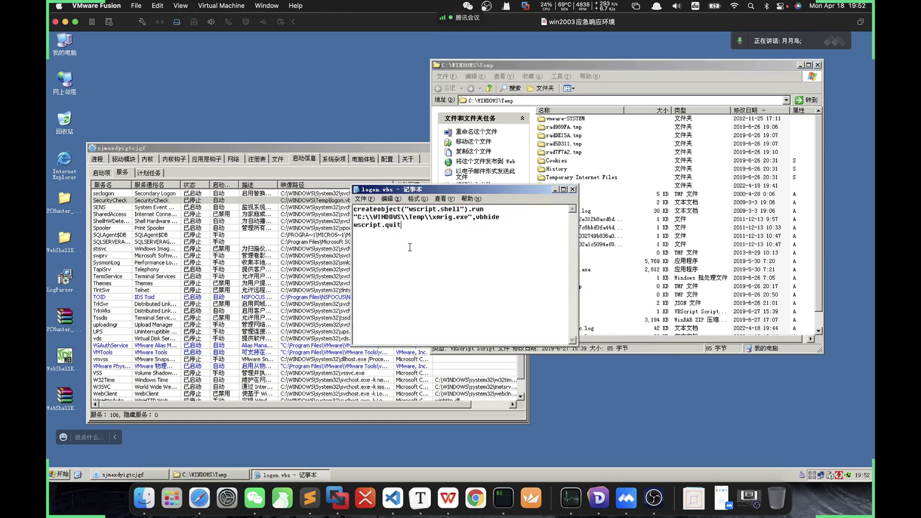
Highlight the line of logon.vbs that runs xmrig.exe, close the script, and select logon.vbs in the Temp folder
{"action": "left_click_drag", "start_coordinate": [357, 217], "coordinate": [470, 219]}
{"action": "left_click", "coordinate": [434, 221]}
{"action": "left_click_drag", "start_coordinate": [498, 217], "coordinate": [344, 214]}
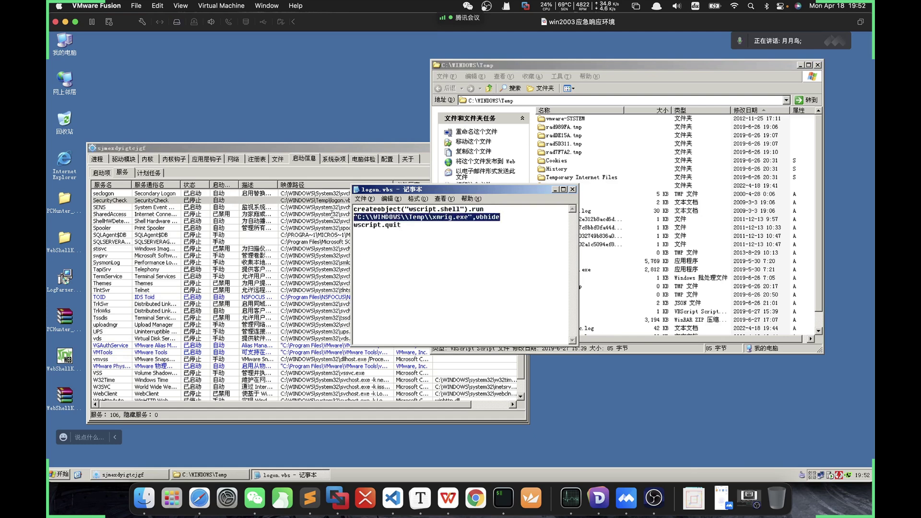
{"action": "left_click", "coordinate": [471, 227]}
{"action": "left_click_drag", "start_coordinate": [503, 218], "coordinate": [356, 217]}
{"action": "left_click", "coordinate": [464, 222]}
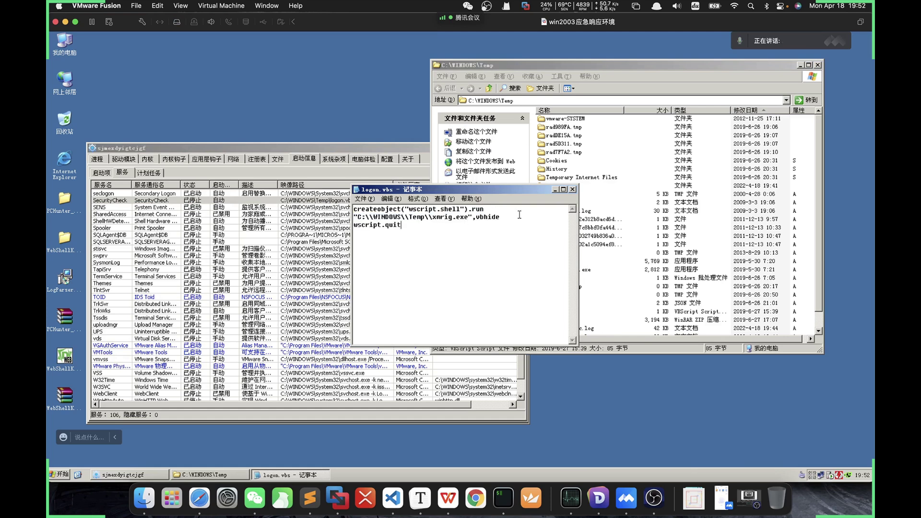
{"action": "left_click", "coordinate": [572, 190]}
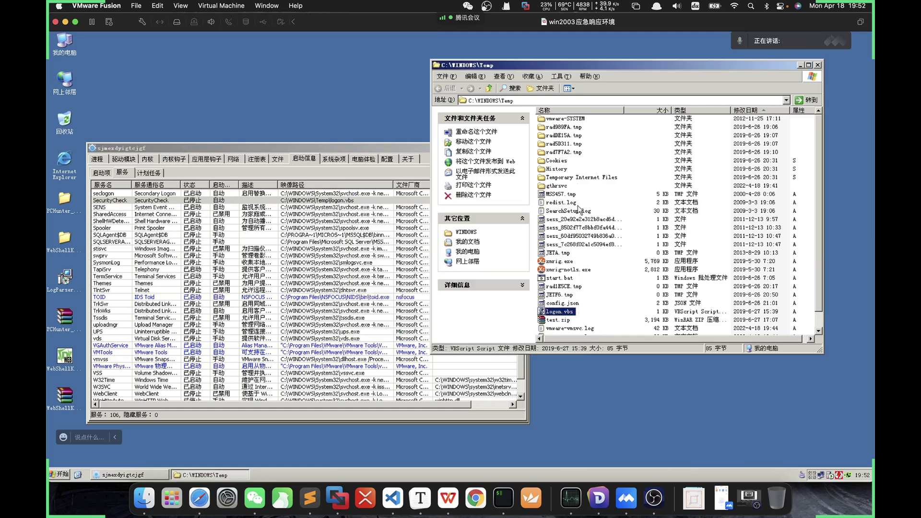
{"action": "left_click", "coordinate": [561, 312]}
Advance the WPS presentation to the startup item analysis slide, and return to the virtual machine
{"action": "key", "text": "super+Tab"}
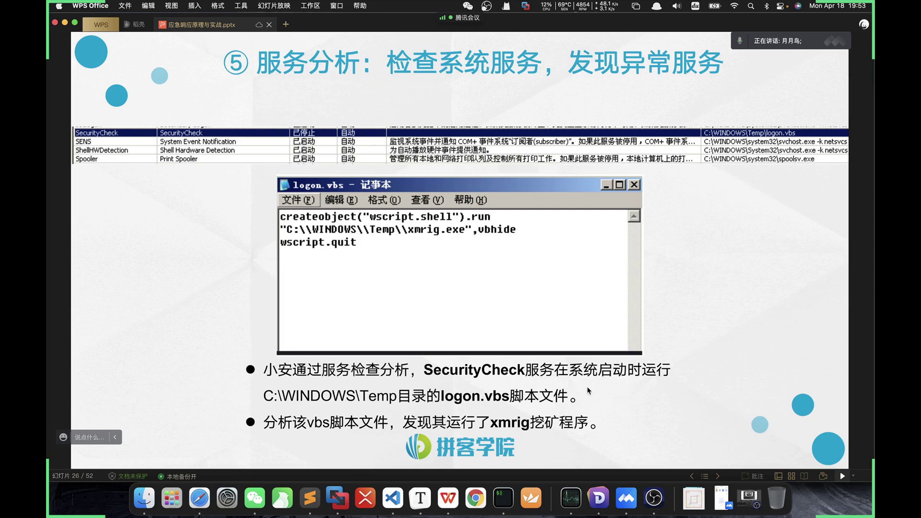
{"action": "key", "text": "Down"}
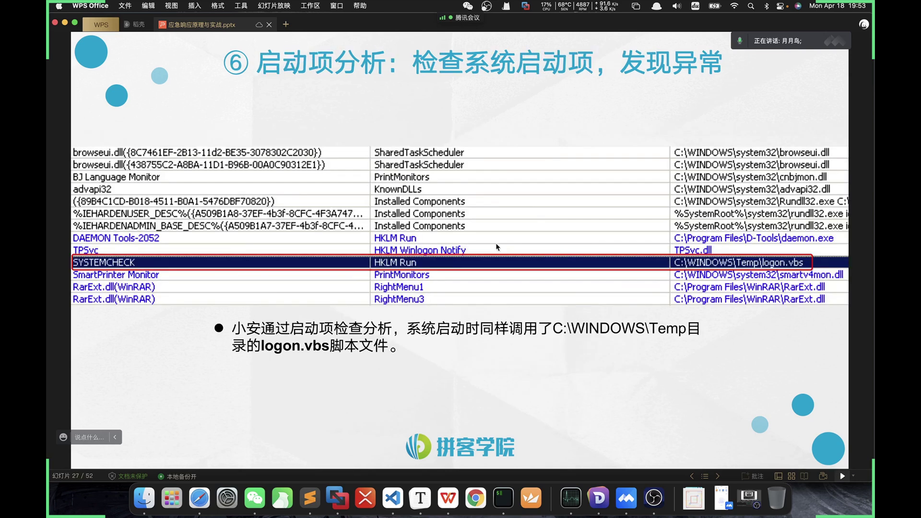
{"action": "key", "text": "super+Tab"}
Reposition the process tool's window and select the SecurityCheck service in the services list
{"action": "left_click", "coordinate": [186, 172]}
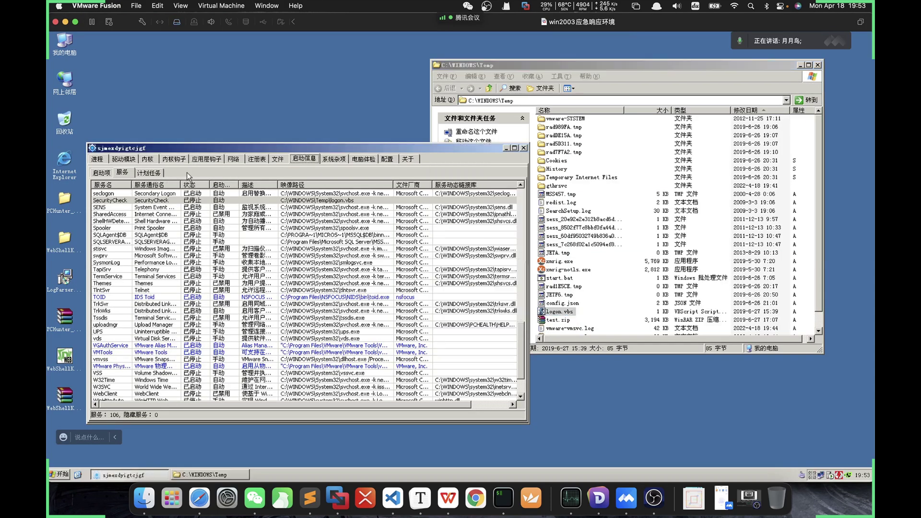
{"action": "left_click_drag", "start_coordinate": [231, 146], "coordinate": [281, 129]}
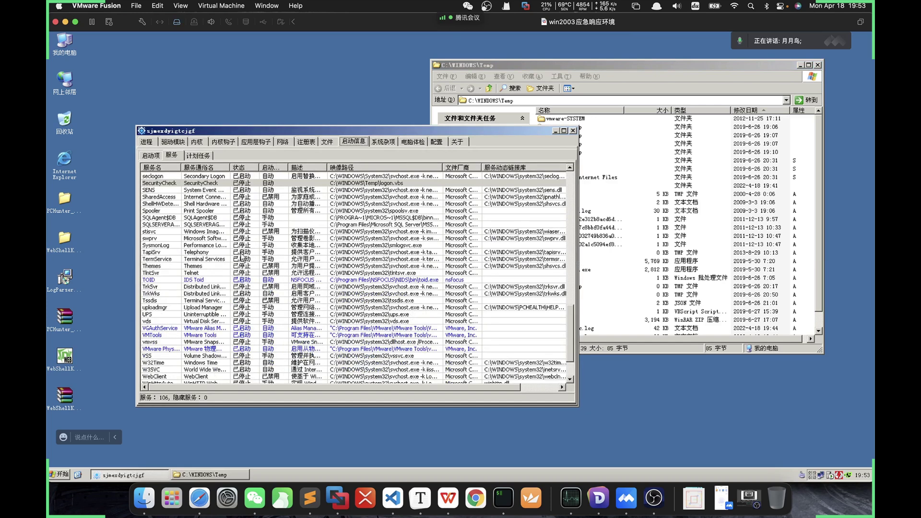
{"action": "left_click", "coordinate": [234, 191]}
{"action": "left_click", "coordinate": [236, 183]}
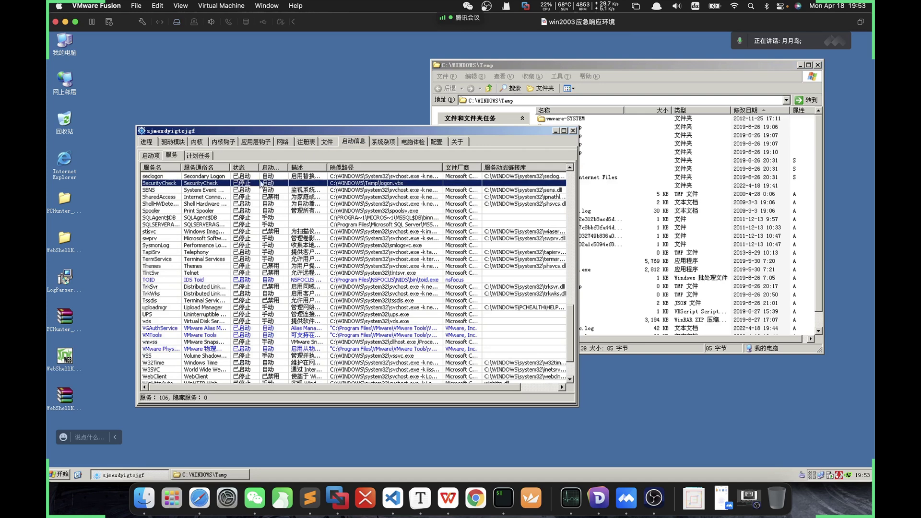
Display the startup items and look through the whole list for entries with suspicious launch paths or missing vendors
{"action": "left_click", "coordinate": [149, 157]}
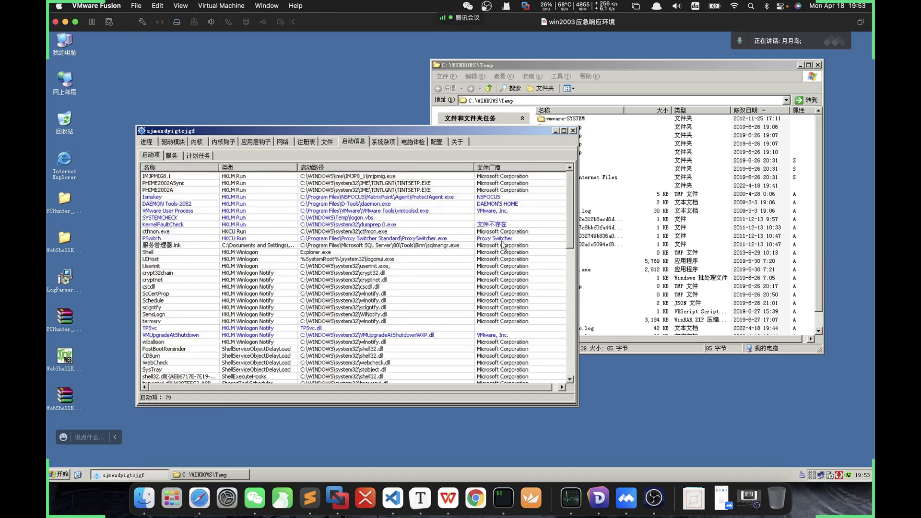
{"action": "left_click_drag", "start_coordinate": [571, 189], "coordinate": [572, 337]}
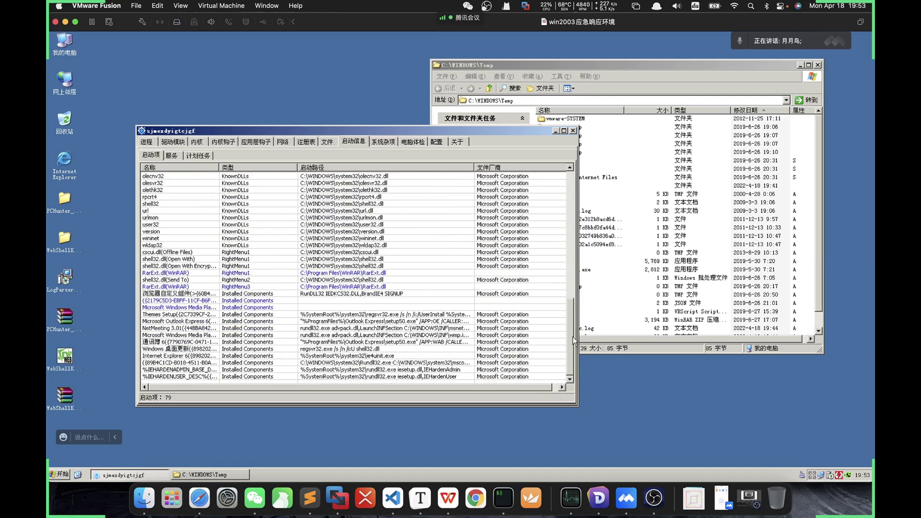
{"action": "right_click", "coordinate": [406, 266]}
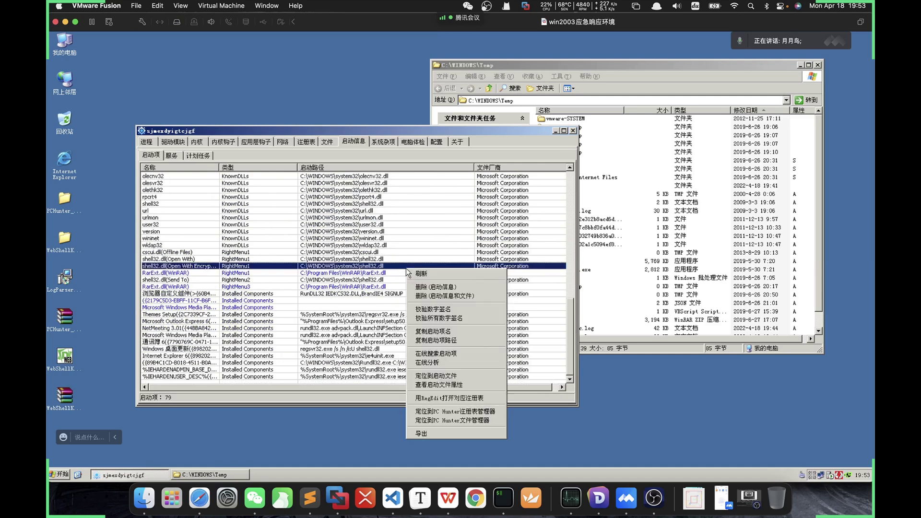
{"action": "left_click", "coordinate": [370, 307]}
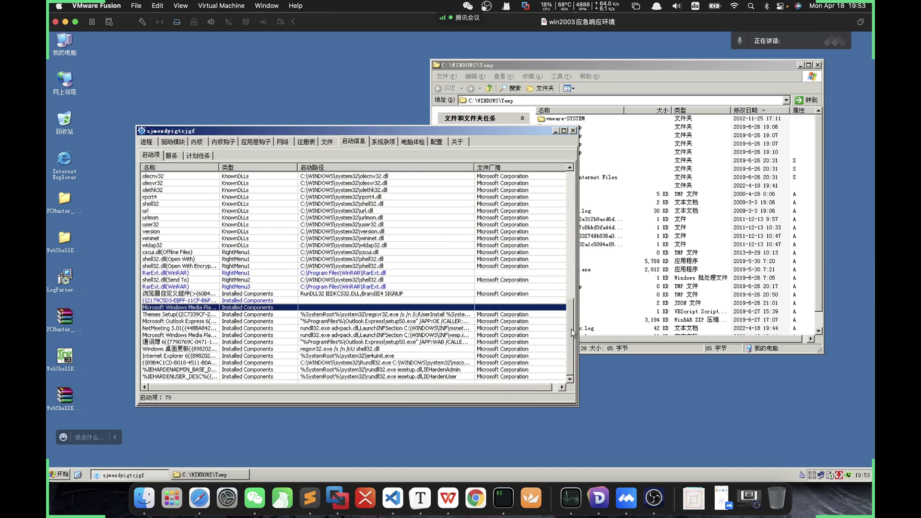
{"action": "left_click_drag", "start_coordinate": [573, 340], "coordinate": [544, 206]}
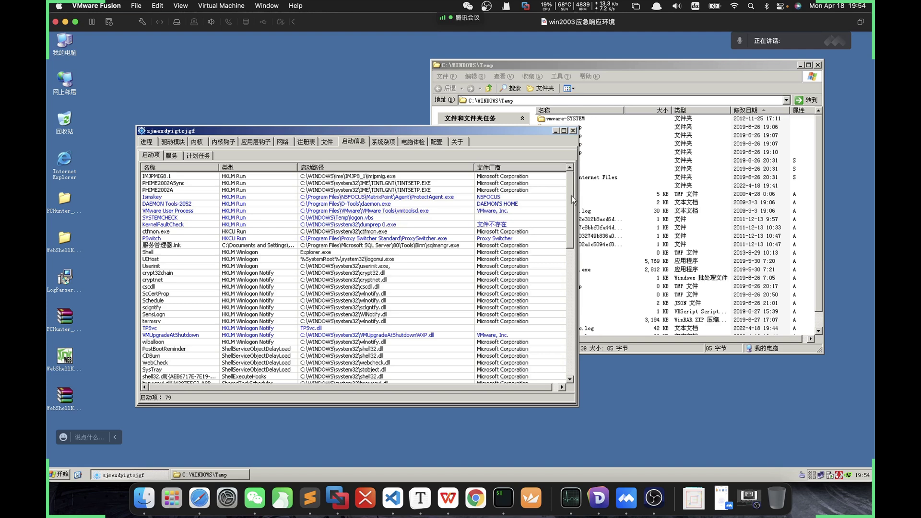
{"action": "scroll", "coordinate": [571, 196], "scroll_direction": "down", "scroll_amount": 1}
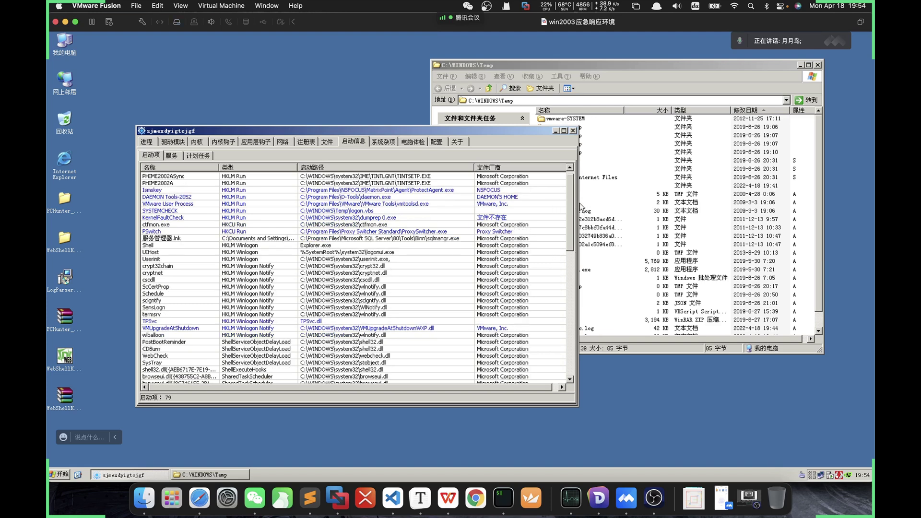
{"action": "left_click_drag", "start_coordinate": [573, 212], "coordinate": [555, 345]}
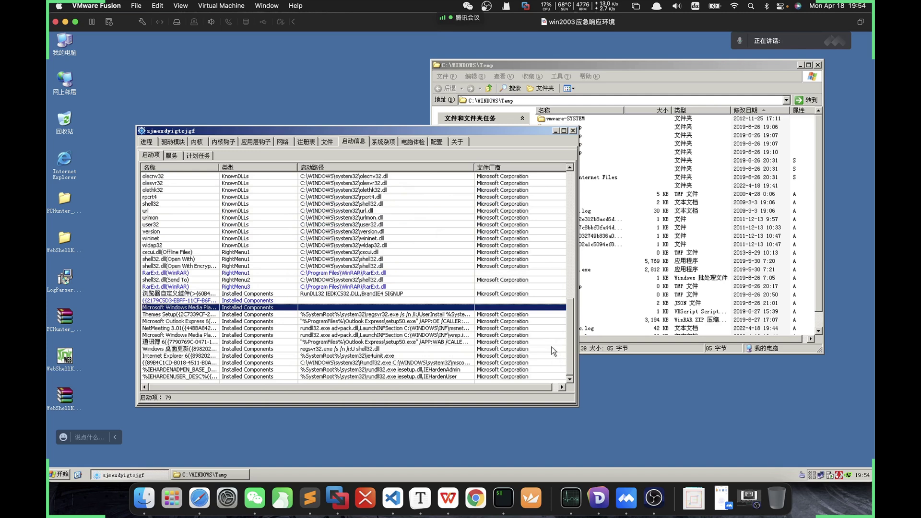
{"action": "scroll", "coordinate": [545, 338], "scroll_direction": "up", "scroll_amount": 2}
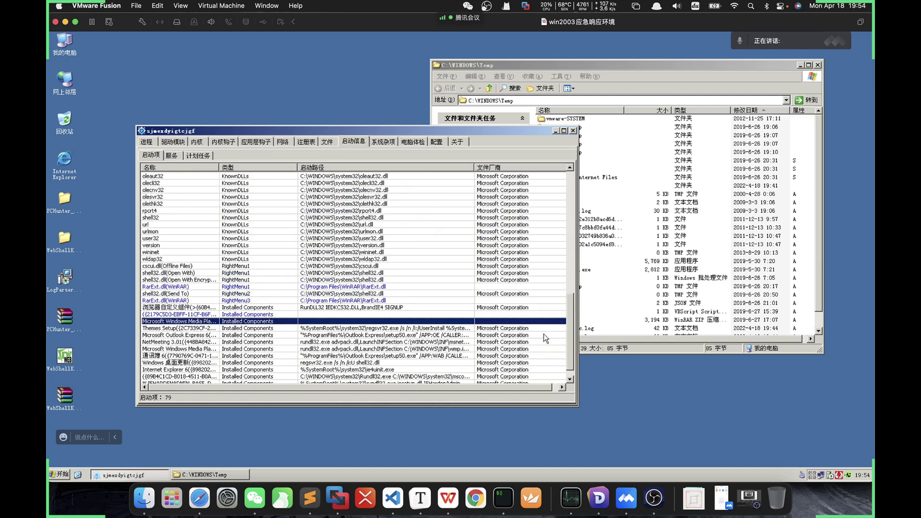
{"action": "scroll", "coordinate": [543, 333], "scroll_direction": "up", "scroll_amount": 5}
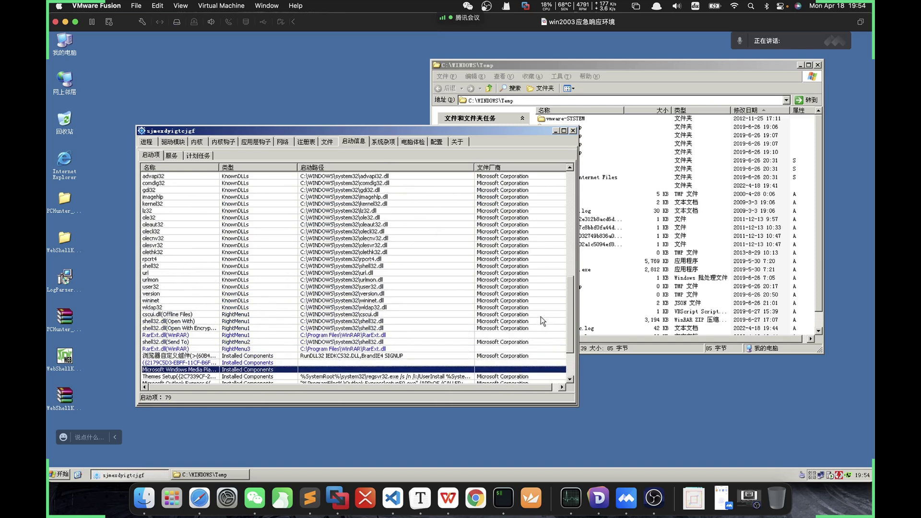
{"action": "scroll", "coordinate": [540, 309], "scroll_direction": "up", "scroll_amount": 3}
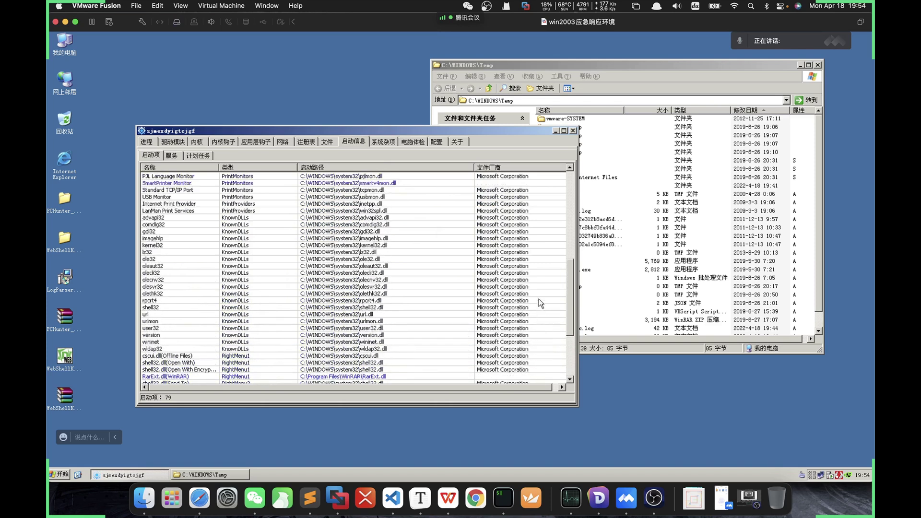
{"action": "scroll", "coordinate": [539, 297], "scroll_direction": "up", "scroll_amount": 10}
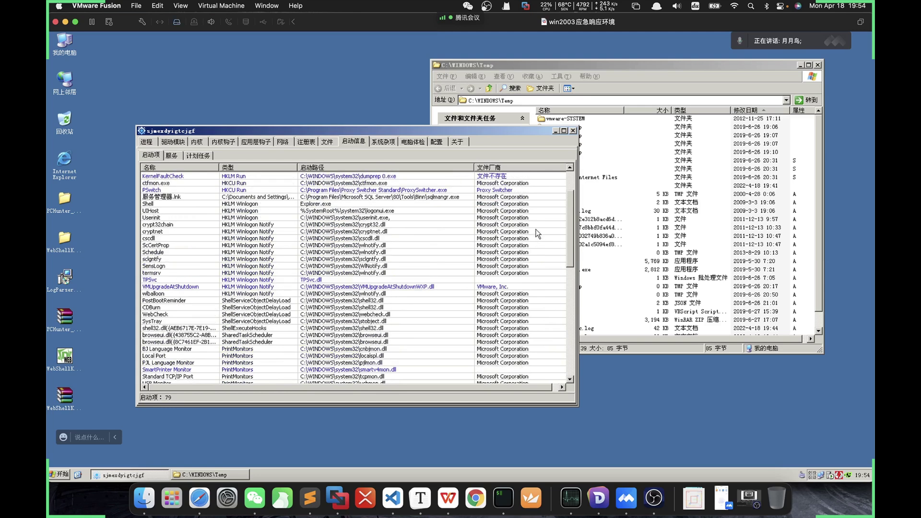
{"action": "scroll", "coordinate": [537, 220], "scroll_direction": "up", "scroll_amount": 2}
Select the SYSTEMCHECK startup item, and select the logon.vbs file it launches in the Temp folder
{"action": "left_click", "coordinate": [367, 212]}
{"action": "left_click", "coordinate": [369, 216]}
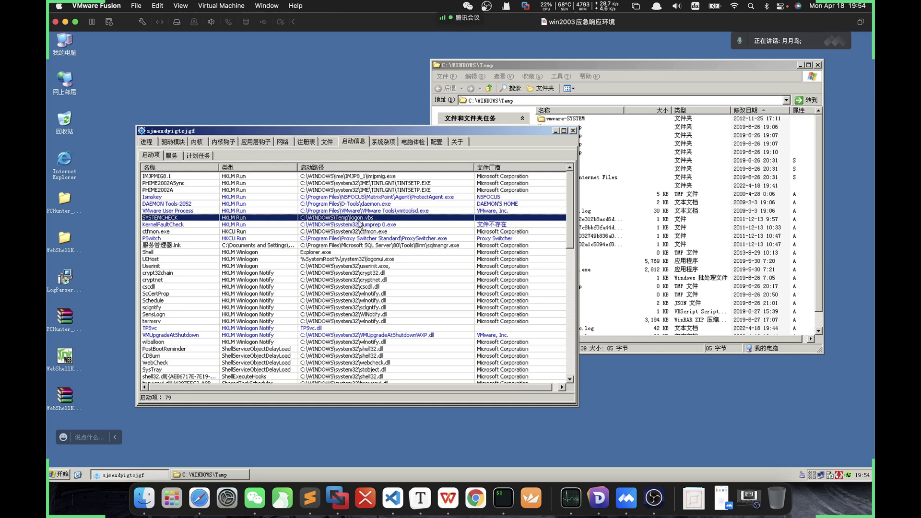
{"action": "left_click", "coordinate": [649, 285]}
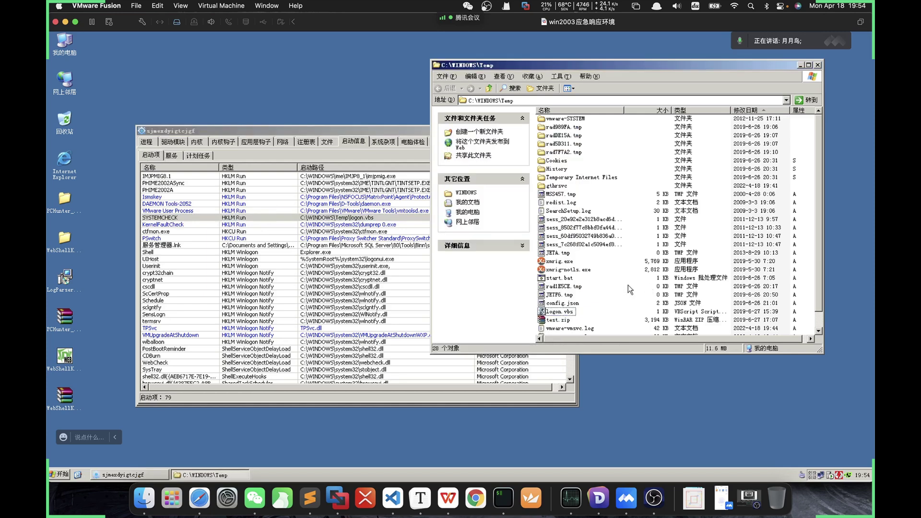
{"action": "left_click", "coordinate": [566, 311]}
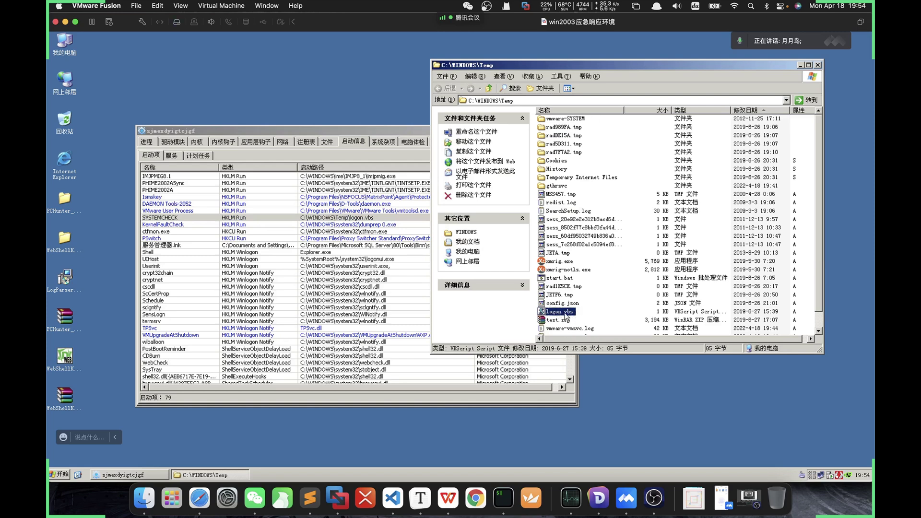
Display the process tool's scheduled tasks, and compare them with the scheduled task analysis slide in WPS
{"action": "left_click", "coordinate": [262, 267]}
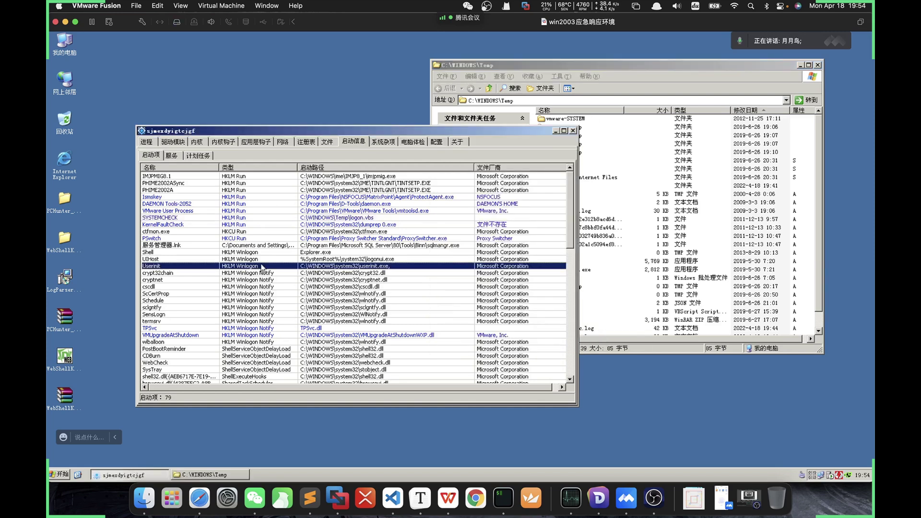
{"action": "left_click", "coordinate": [197, 156]}
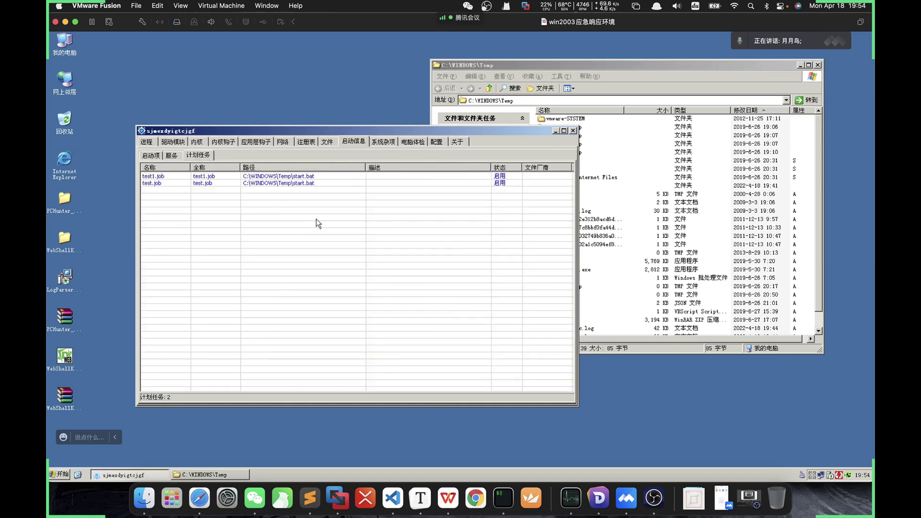
{"action": "key", "text": "super+Tab"}
{"action": "key", "text": "Down"}
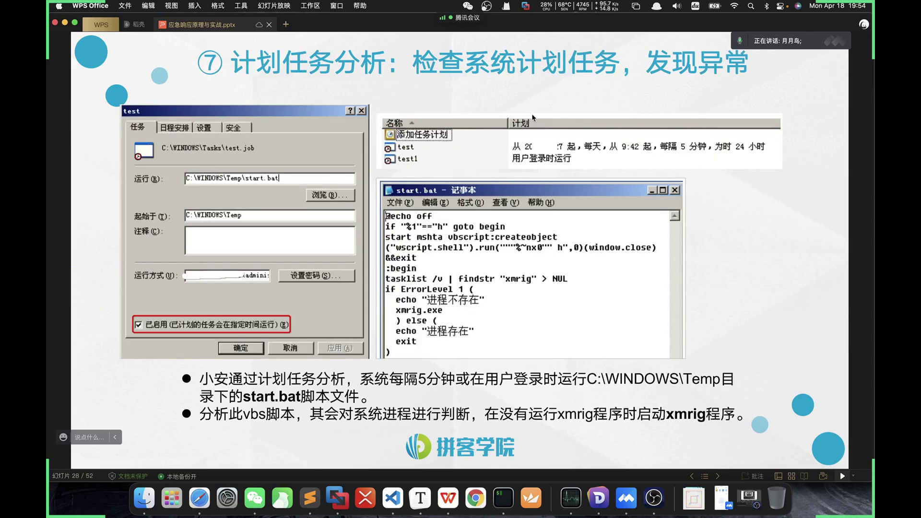
{"action": "key", "text": "super+Tab"}
{"action": "left_click", "coordinate": [193, 157]}
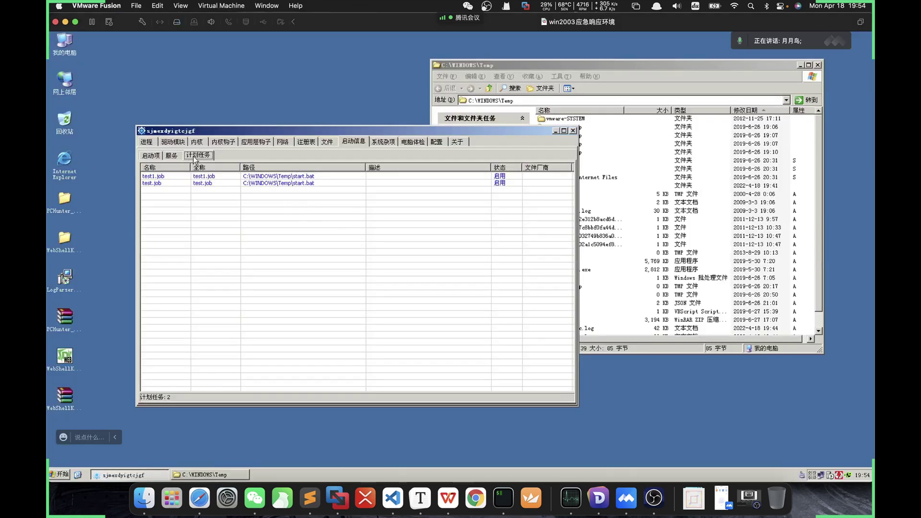
Select the test.job and test1.job entries in turn, and refresh the scheduled tasks list
{"action": "left_click", "coordinate": [212, 183]}
{"action": "key", "text": "Up"}
{"action": "left_click", "coordinate": [228, 185]}
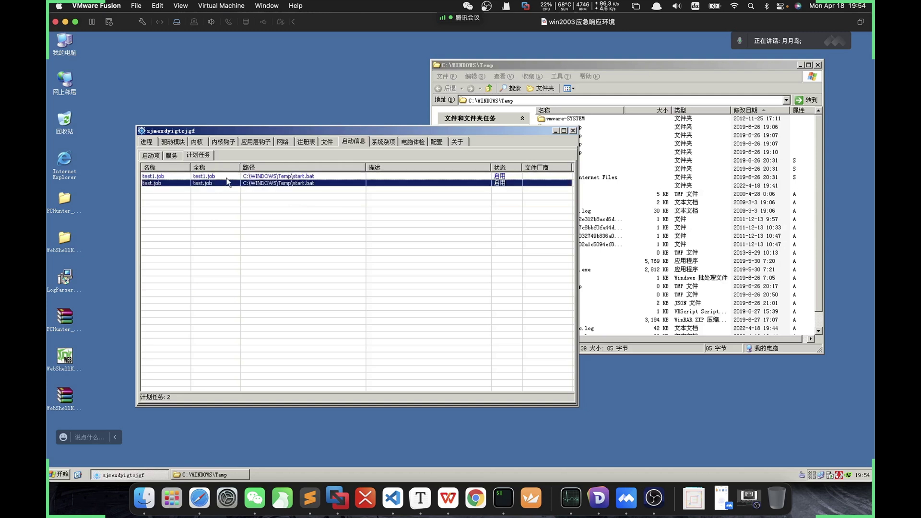
{"action": "left_click", "coordinate": [226, 177]}
{"action": "right_click", "coordinate": [227, 177]}
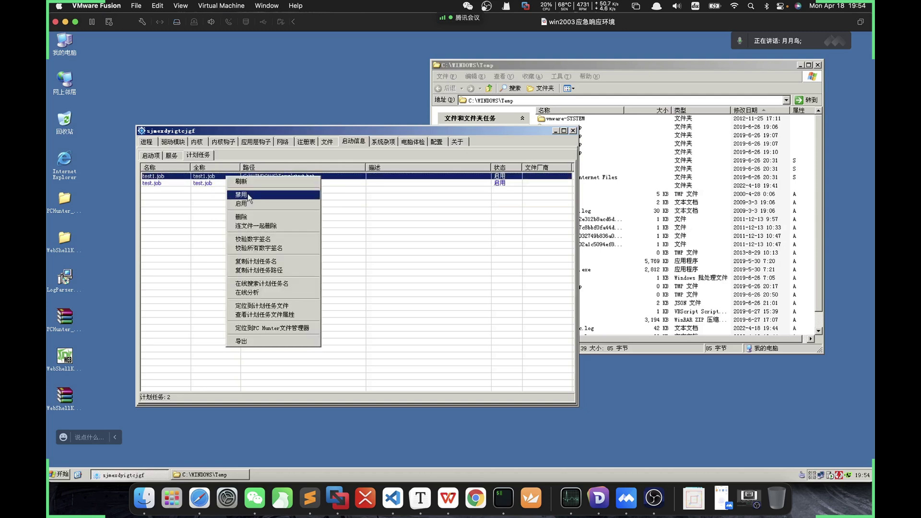
{"action": "left_click", "coordinate": [240, 183]}
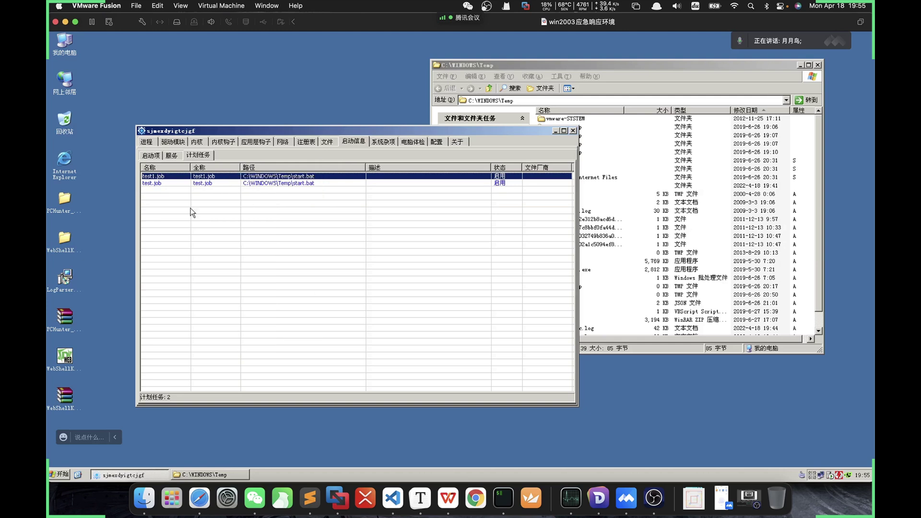
{"action": "right_click", "coordinate": [244, 176]}
{"action": "left_click", "coordinate": [454, 247]}
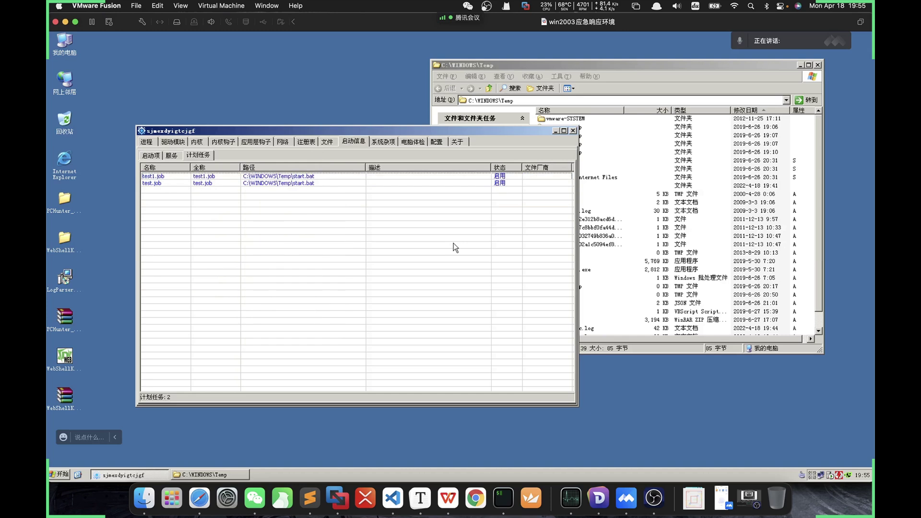
{"action": "left_click", "coordinate": [60, 475]}
{"action": "left_click", "coordinate": [303, 232]}
Select the test1.job task, and open the start.bat file it runs from the Temp folder in Notepad
{"action": "left_click", "coordinate": [312, 182]}
{"action": "left_click", "coordinate": [311, 177]}
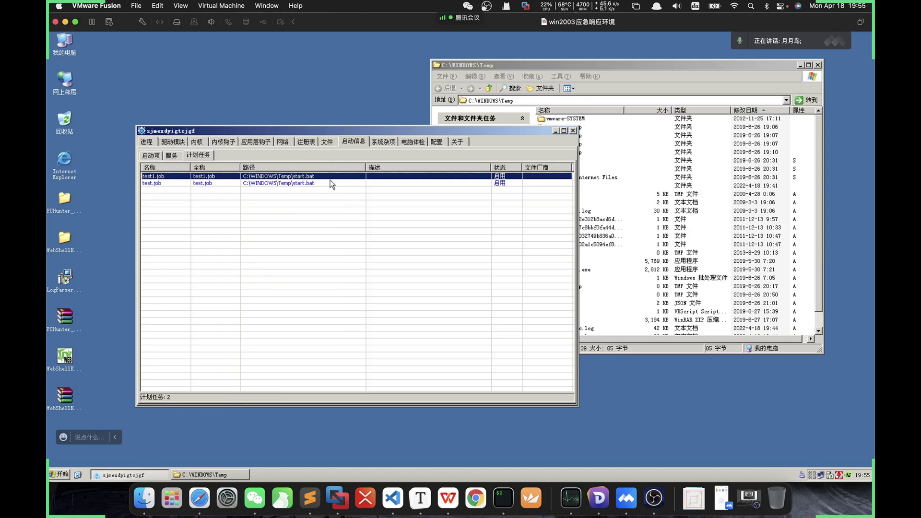
{"action": "left_click", "coordinate": [621, 256]}
{"action": "right_click", "coordinate": [559, 279]}
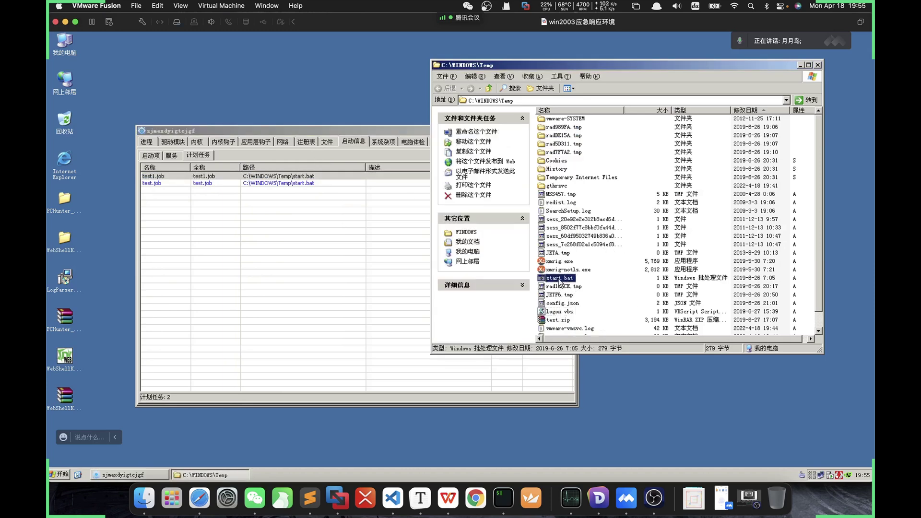
{"action": "left_click", "coordinate": [603, 292]}
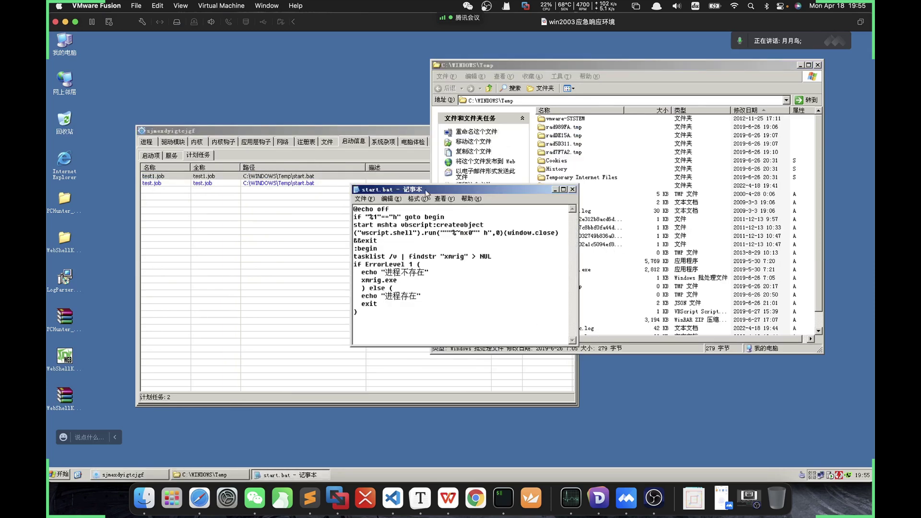
Move the start.bat text window clear of the file list, and highlight the script block from :begin to the closing parenthesis
{"action": "left_click_drag", "start_coordinate": [431, 188], "coordinate": [430, 83]}
{"action": "left_click", "coordinate": [478, 161]}
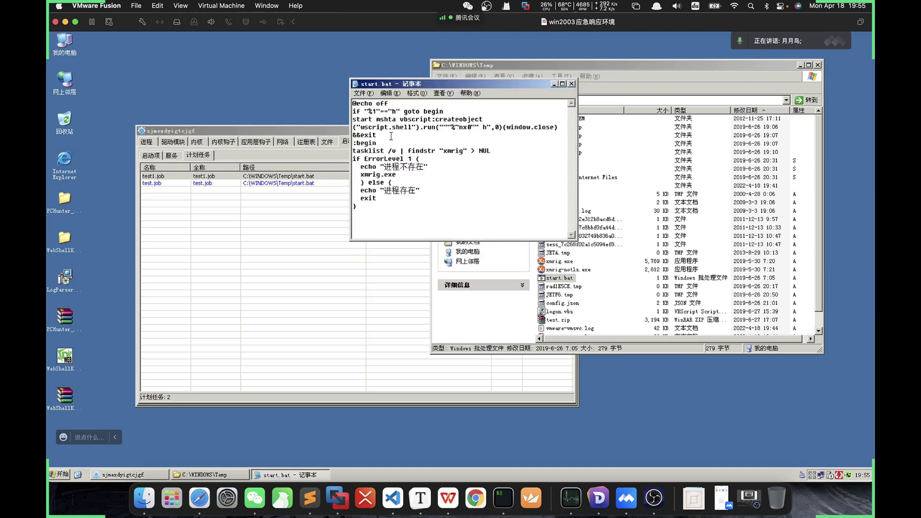
{"action": "mouse_move", "coordinate": [353, 151]}
{"action": "left_mouse_down"}
{"action": "mouse_move", "coordinate": [444, 199]}
{"action": "mouse_move", "coordinate": [446, 213]}
{"action": "mouse_move", "coordinate": [353, 142]}
{"action": "left_mouse_up"}
{"action": "left_click", "coordinate": [433, 216]}
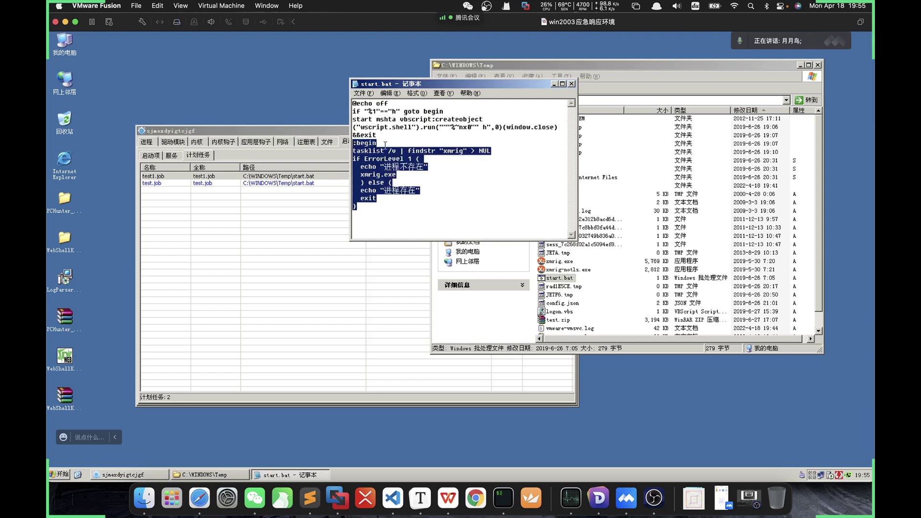
{"action": "key", "text": "Left"}
{"action": "left_click_drag", "start_coordinate": [353, 144], "coordinate": [429, 208]}
{"action": "left_click", "coordinate": [463, 196]}
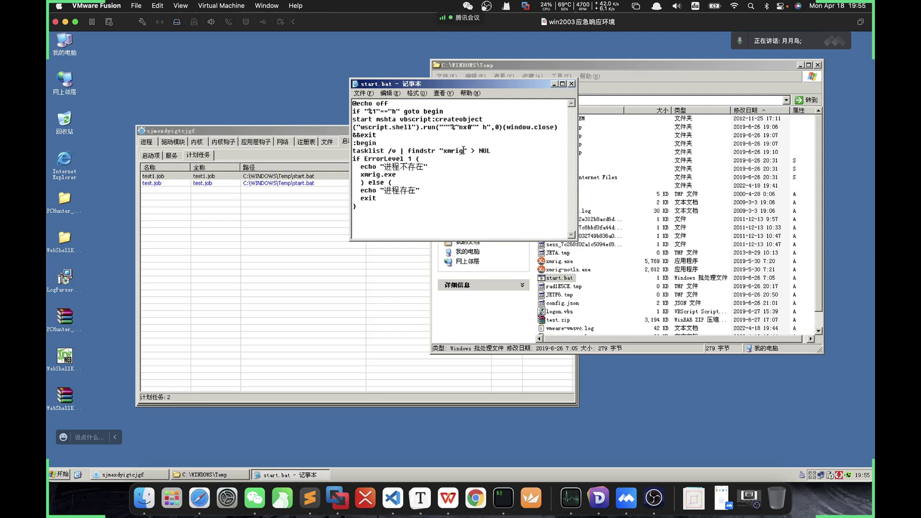
Examine the findstr check for "xmrig" in start.bat and the branch that launches xmrig.exe, and highlight the surrounding script
{"action": "left_click_drag", "start_coordinate": [409, 151], "coordinate": [430, 151]}
{"action": "left_click", "coordinate": [472, 151]}
{"action": "left_click", "coordinate": [454, 152]}
{"action": "mouse_move", "coordinate": [361, 167]}
{"action": "left_mouse_down"}
{"action": "mouse_move", "coordinate": [433, 167]}
{"action": "mouse_move", "coordinate": [354, 174]}
{"action": "left_mouse_up"}
{"action": "left_click", "coordinate": [440, 167]}
{"action": "left_click", "coordinate": [353, 174]}
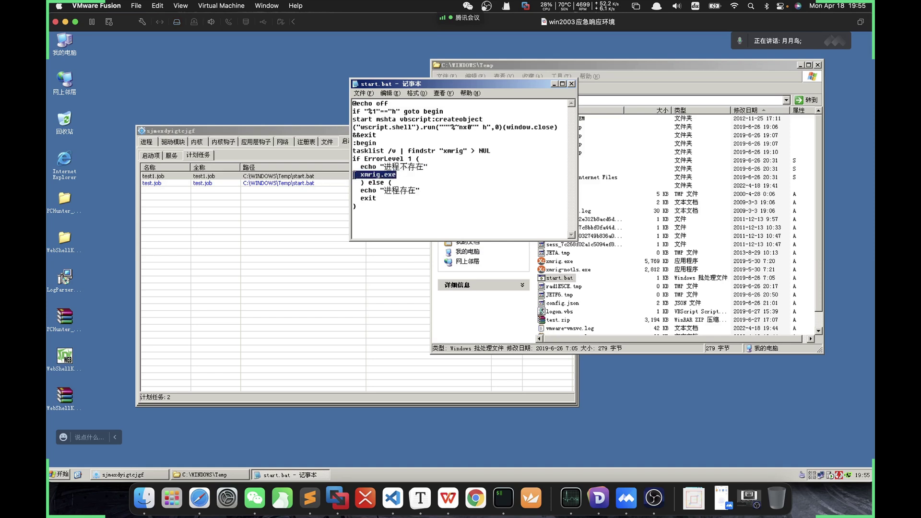
{"action": "left_click", "coordinate": [356, 174]}
{"action": "left_click_drag", "start_coordinate": [378, 167], "coordinate": [353, 175]}
{"action": "left_click", "coordinate": [400, 175]}
{"action": "left_click", "coordinate": [394, 174]}
{"action": "left_click_drag", "start_coordinate": [410, 175], "coordinate": [354, 175]}
{"action": "left_click", "coordinate": [404, 178]}
{"action": "left_click_drag", "start_coordinate": [424, 190], "coordinate": [366, 120]}
{"action": "left_click_drag", "start_coordinate": [436, 205], "coordinate": [354, 103]}
{"action": "left_click", "coordinate": [451, 166]}
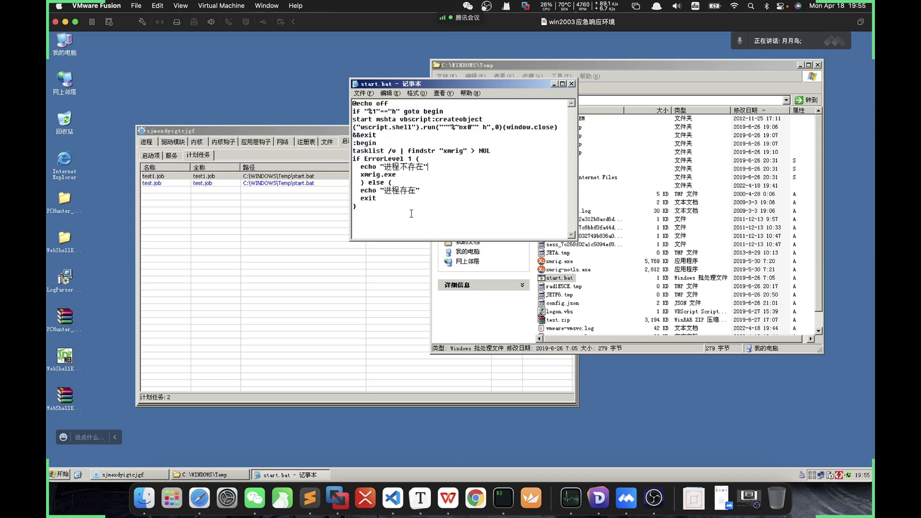
Close the start.bat text window, and bring the process tool's scheduled tasks list forward
{"action": "left_click_drag", "start_coordinate": [279, 130], "coordinate": [270, 167]}
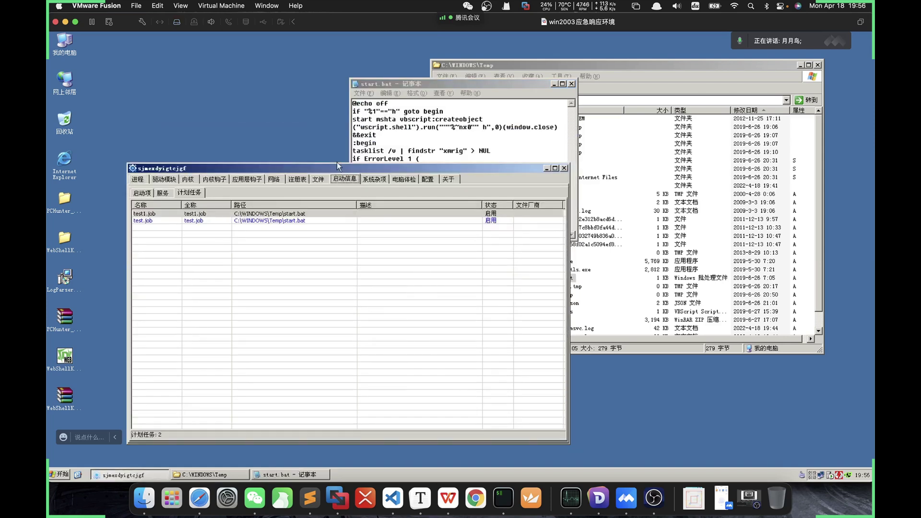
{"action": "left_click", "coordinate": [510, 103]}
{"action": "left_click", "coordinate": [570, 84]}
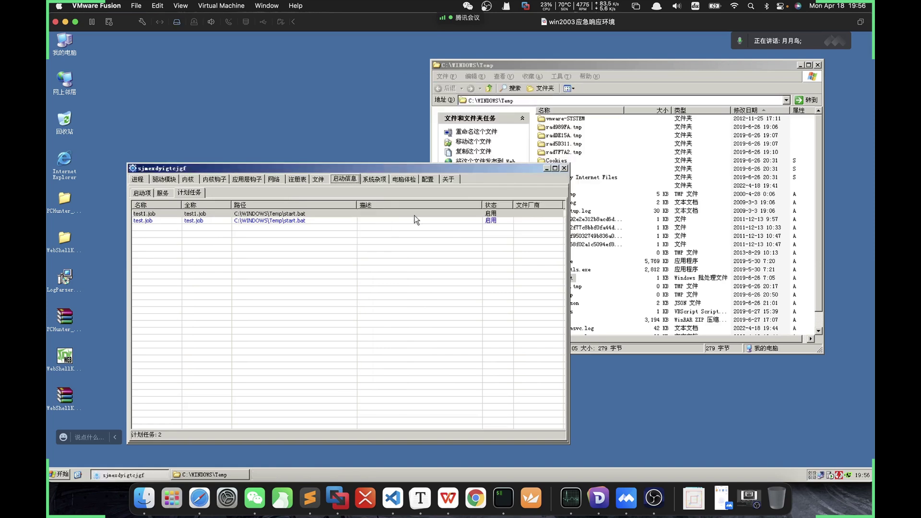
{"action": "left_click", "coordinate": [387, 239]}
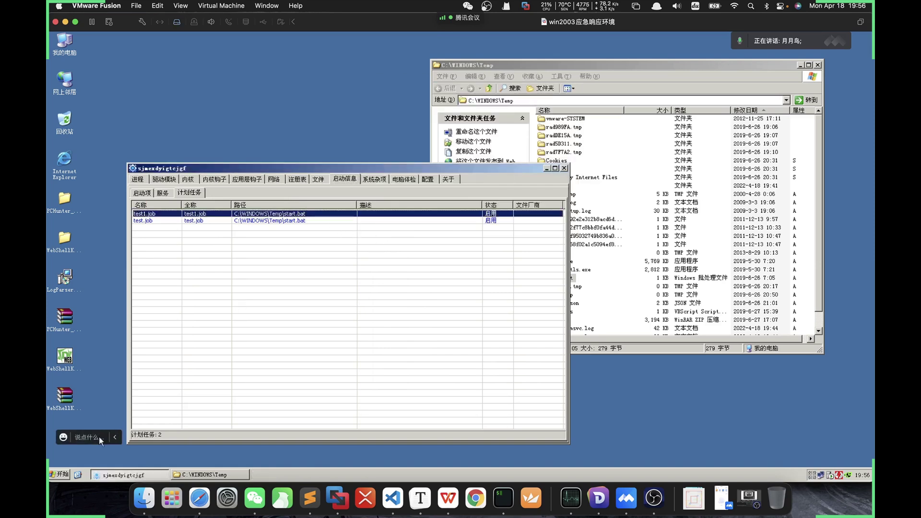
Open the virtual machine's Scheduled Tasks folder from the Control Panel
{"action": "left_click", "coordinate": [61, 474]}
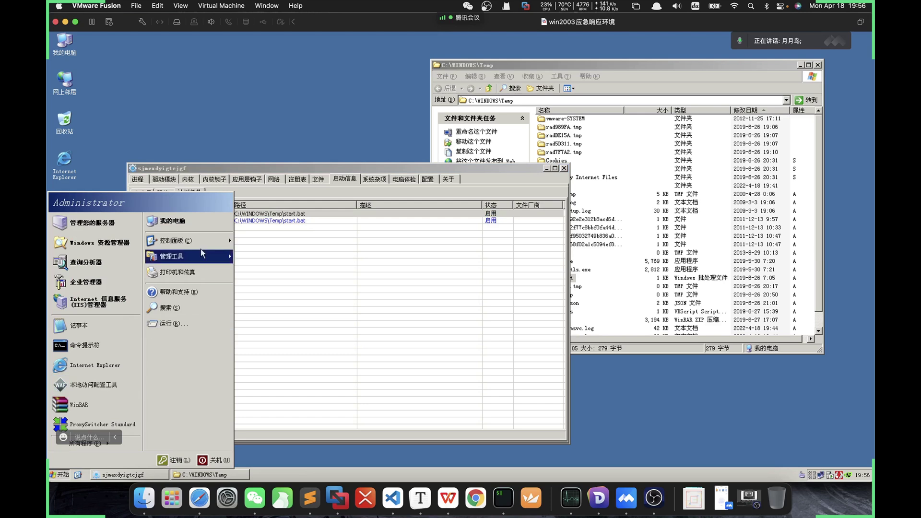
{"action": "left_click", "coordinate": [183, 225]}
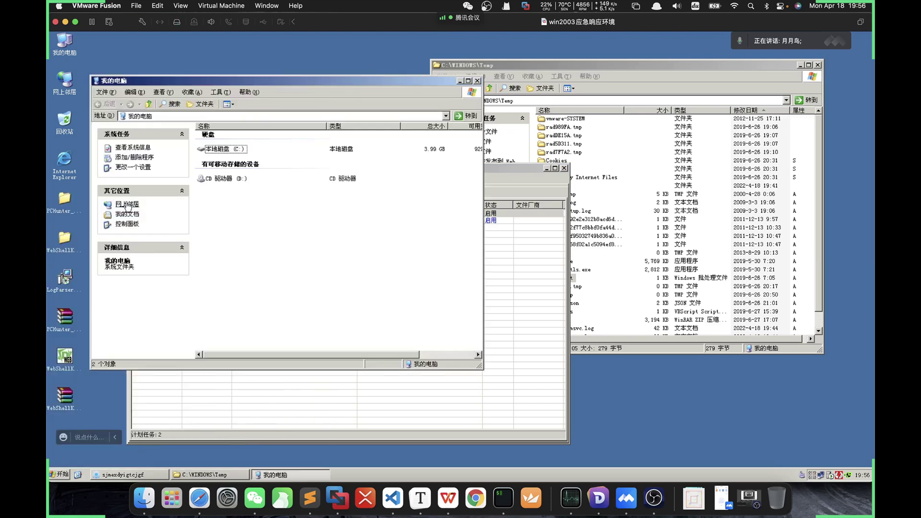
{"action": "left_click", "coordinate": [127, 223]}
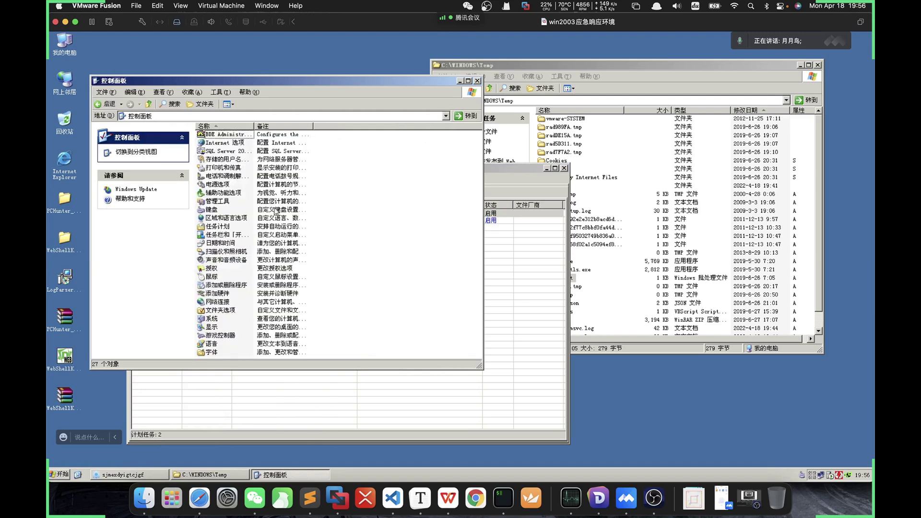
{"action": "double_click", "coordinate": [218, 227]}
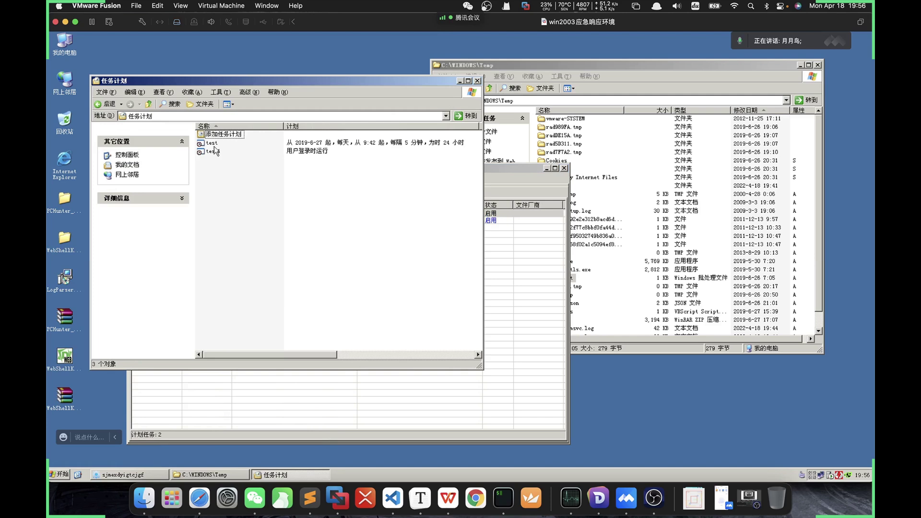
Examine the schedule of the test task, widening the Scheduled Tasks window to show the next and last run times
{"action": "left_click", "coordinate": [214, 147]}
{"action": "left_click", "coordinate": [339, 147]}
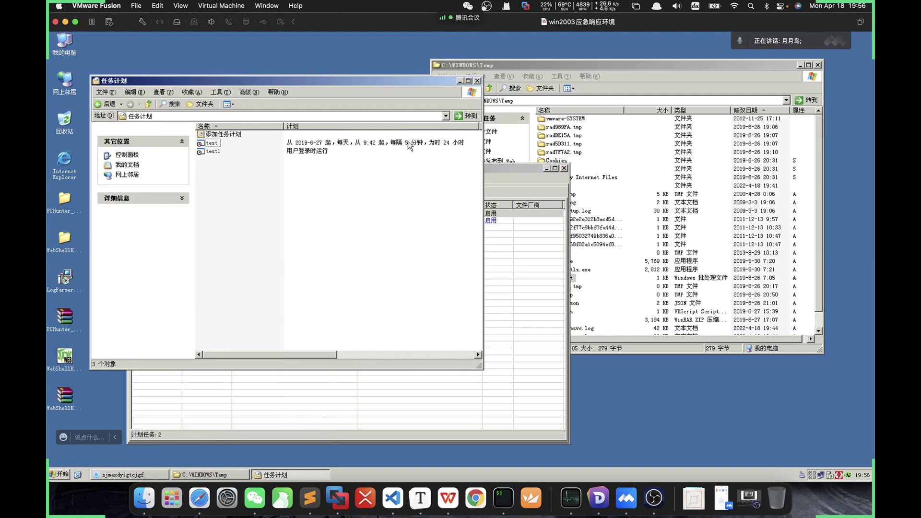
{"action": "left_click_drag", "start_coordinate": [482, 149], "coordinate": [531, 151]}
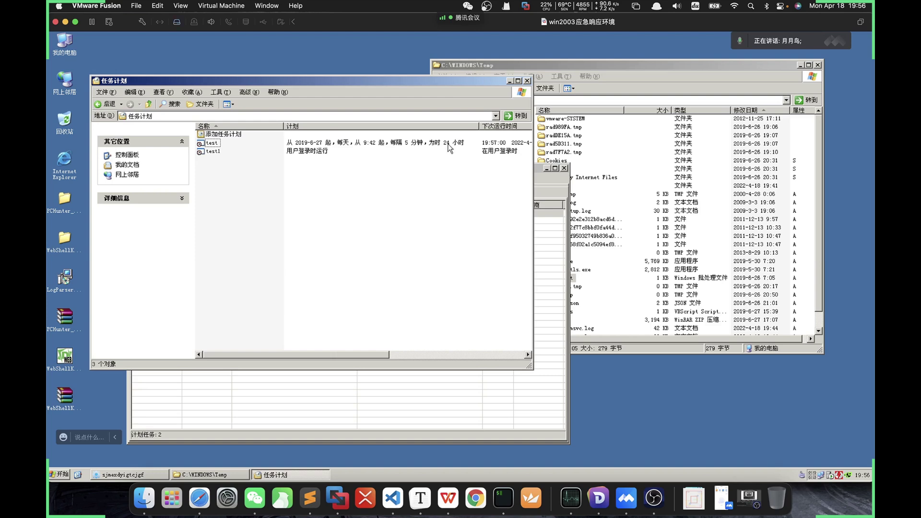
{"action": "left_click_drag", "start_coordinate": [532, 197], "coordinate": [585, 197]}
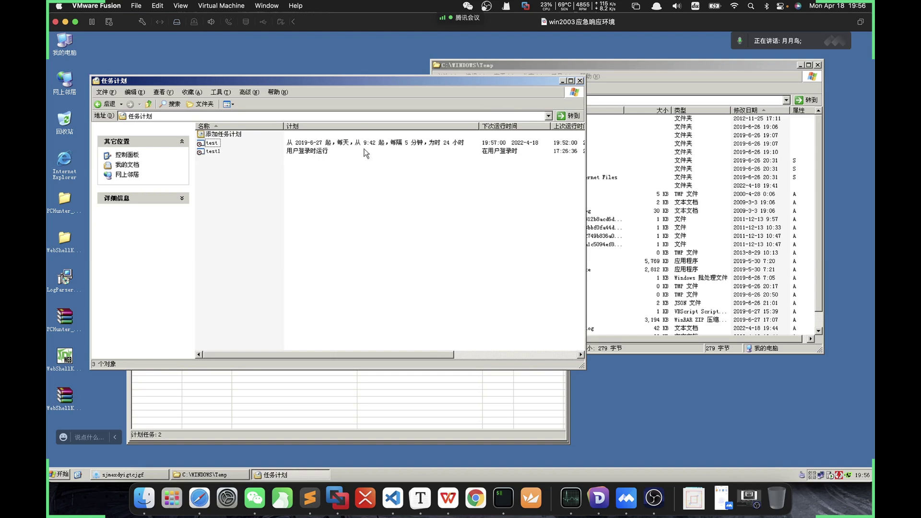
Compare the schedules of the test and test1 tasks, and close the Scheduled Tasks folder
{"action": "left_click", "coordinate": [214, 151]}
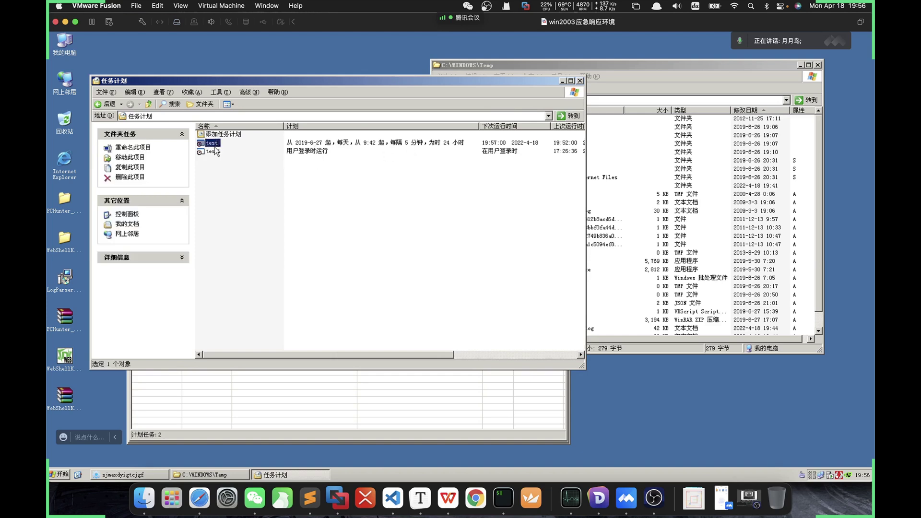
{"action": "left_click", "coordinate": [304, 154]}
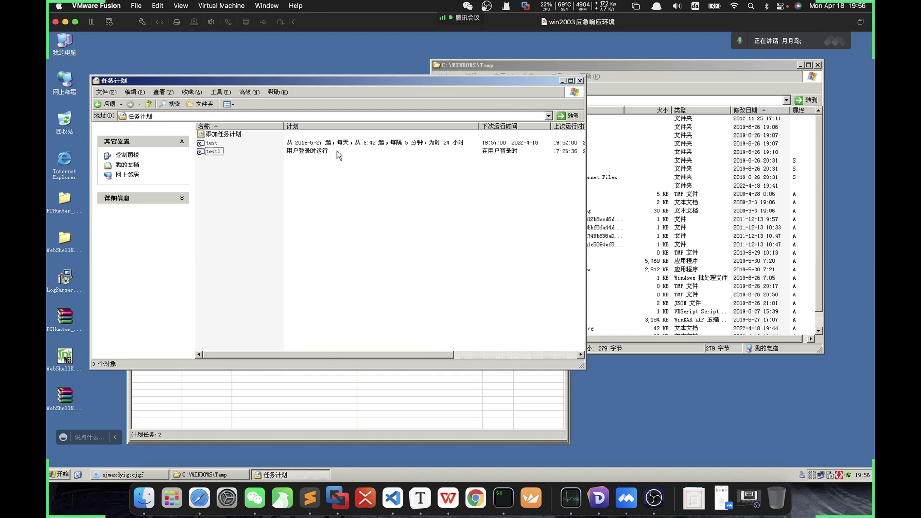
{"action": "left_click", "coordinate": [214, 146]}
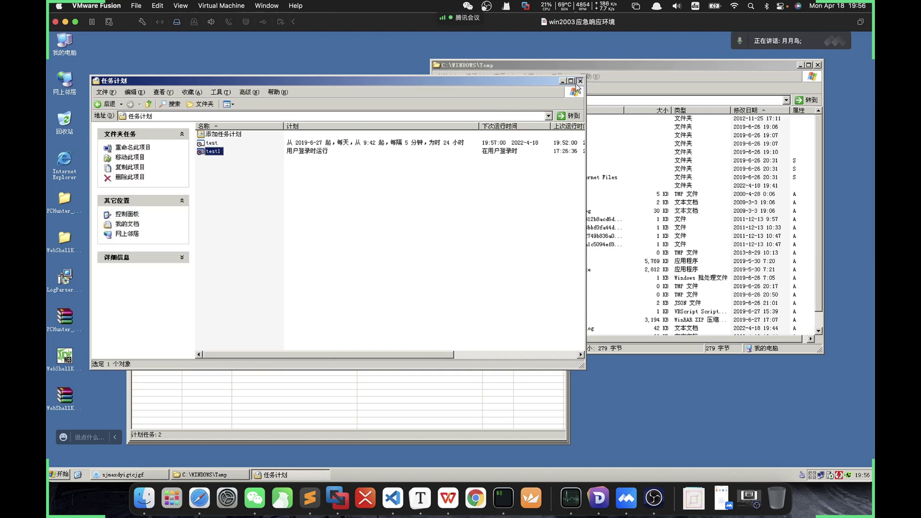
{"action": "left_click", "coordinate": [270, 155]}
{"action": "left_click", "coordinate": [214, 144]}
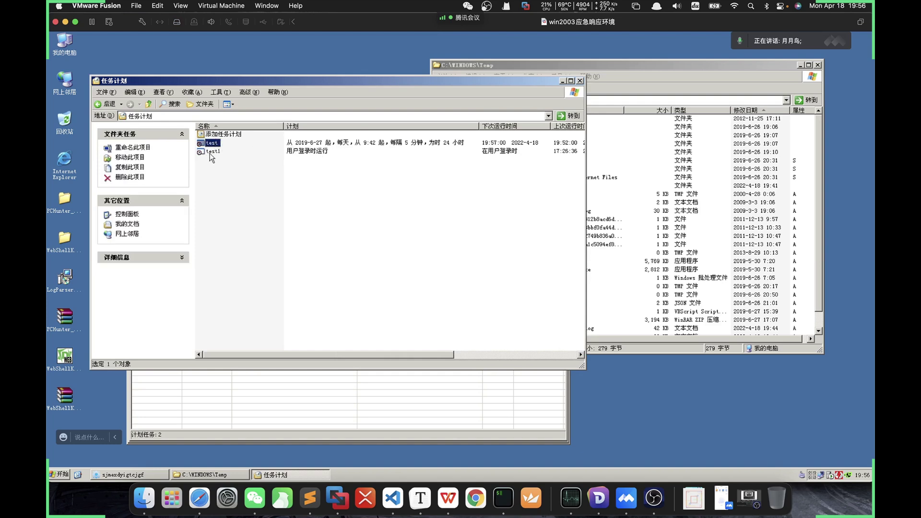
{"action": "key", "text": "Down"}
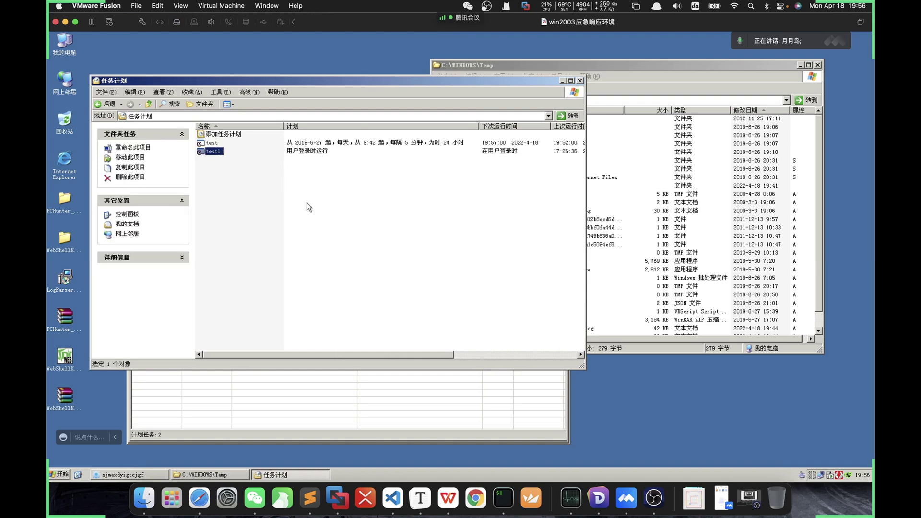
{"action": "left_click", "coordinate": [579, 81]}
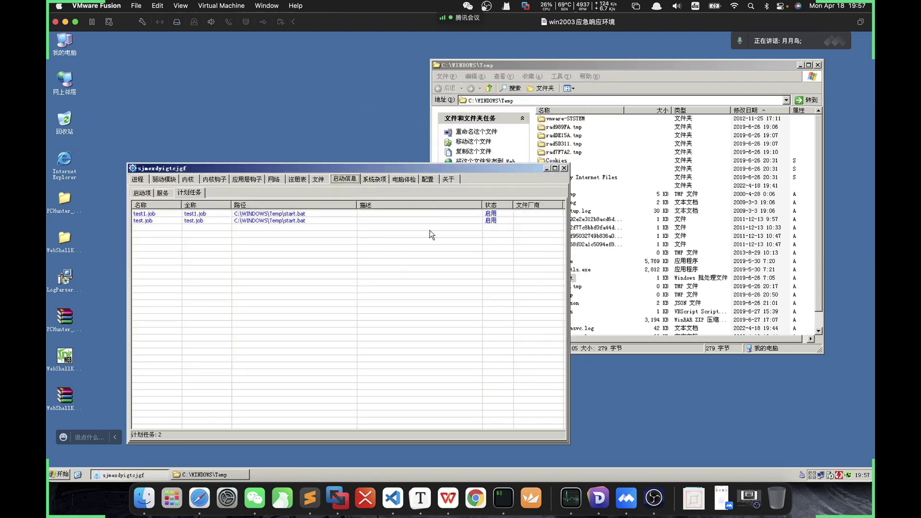
Select the test.job task in the process tool, and select its start.bat script in the Temp folder
{"action": "left_click", "coordinate": [291, 222]}
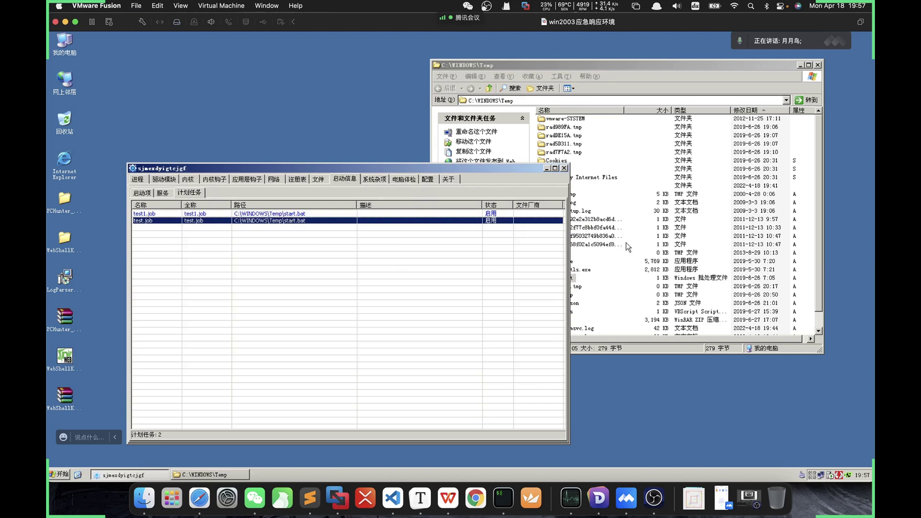
{"action": "left_click", "coordinate": [612, 266]}
{"action": "left_click", "coordinate": [566, 278]}
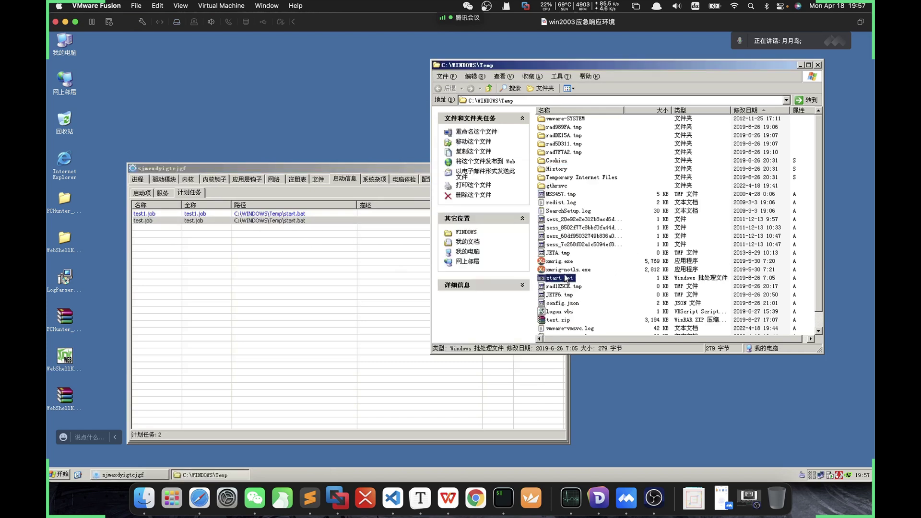
Switch to WPS Office to view the account analysis slide about hidden accounts, and return to the virtual machine
{"action": "key", "text": "super+Tab"}
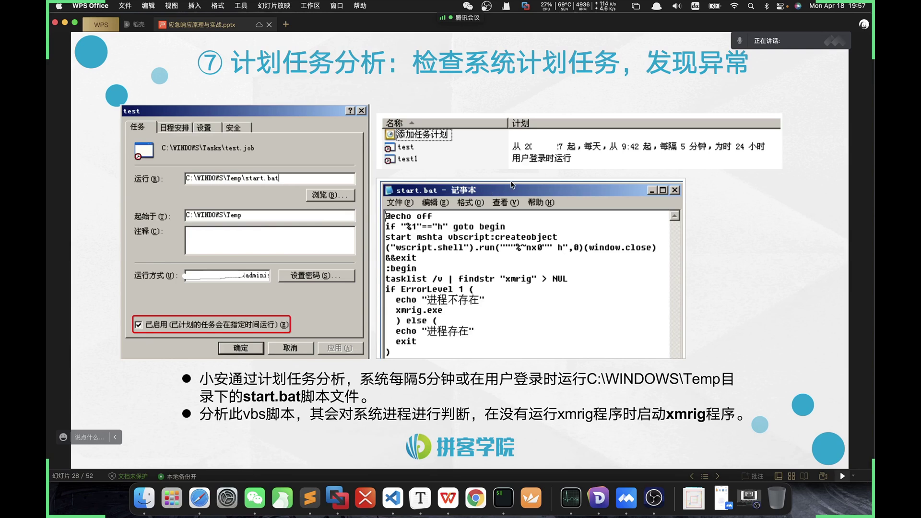
{"action": "key", "text": "Down"}
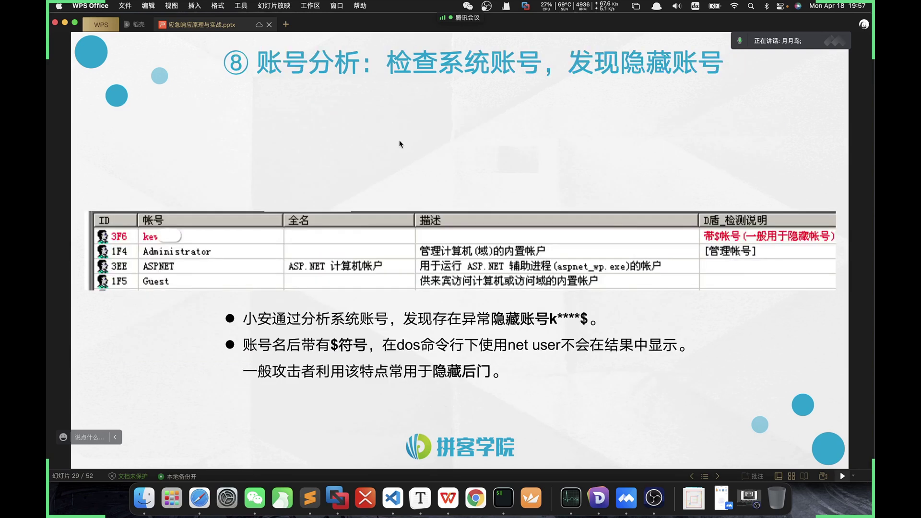
{"action": "key", "text": "super+Tab"}
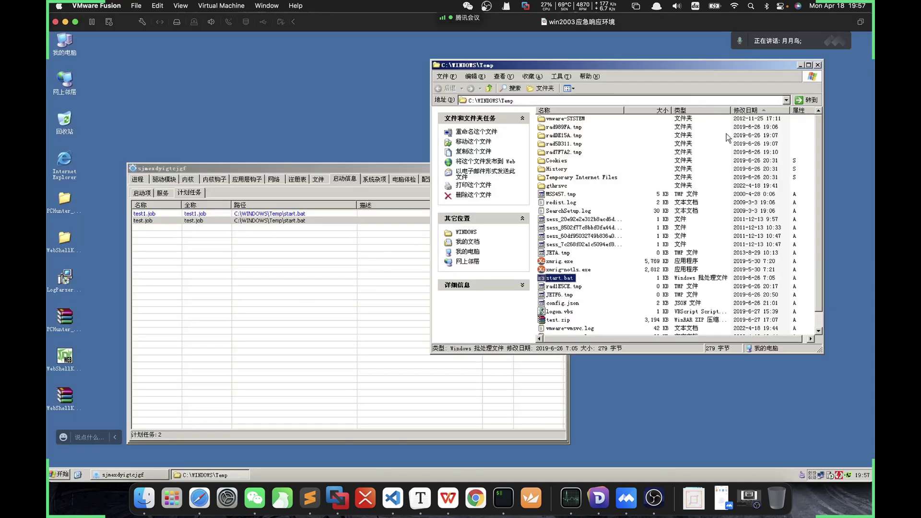
Reposition the Temp folder window, select the test1.job task in the process tool, and clear the Temp file selection
{"action": "left_click_drag", "start_coordinate": [690, 64], "coordinate": [661, 65]}
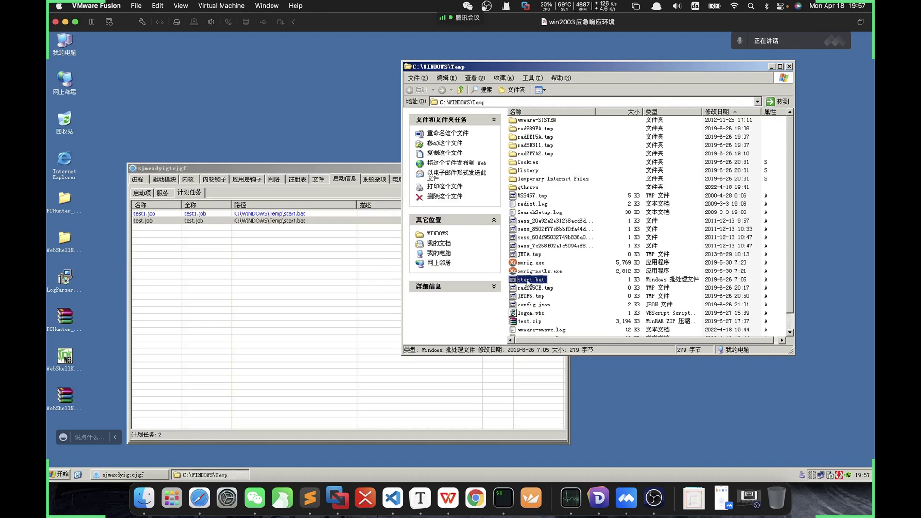
{"action": "left_click", "coordinate": [329, 276]}
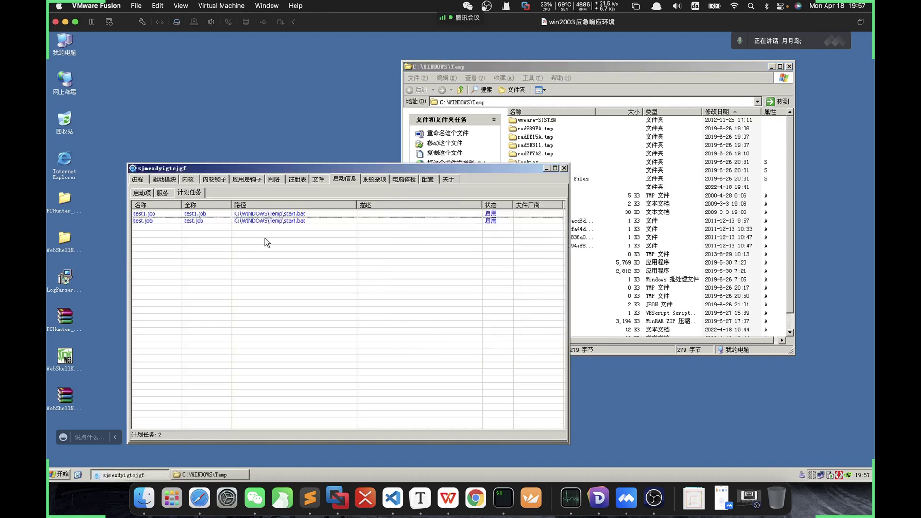
{"action": "left_click", "coordinate": [231, 215]}
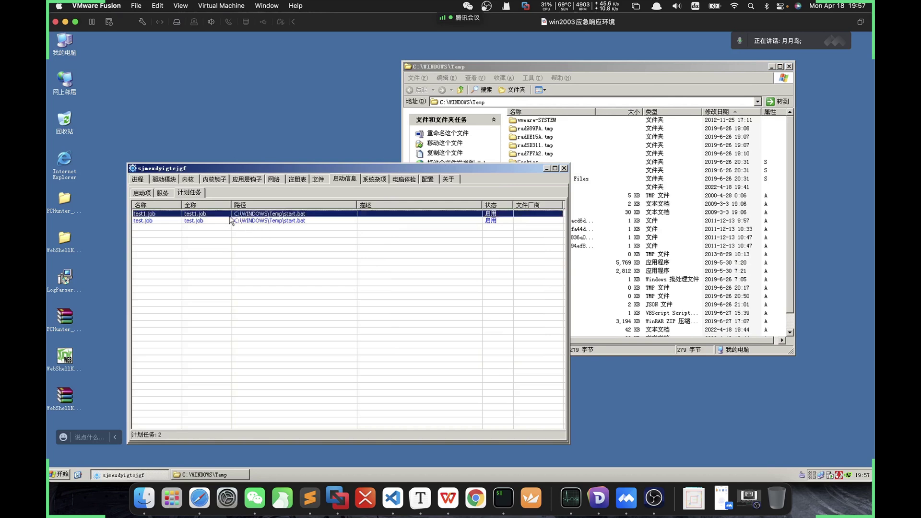
{"action": "left_click", "coordinate": [626, 259]}
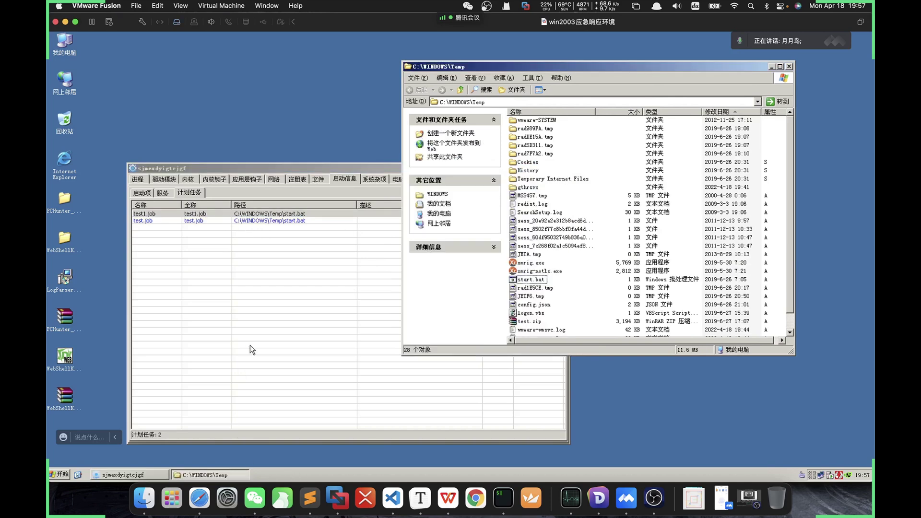
Open the virtual machine's Control Panel through My Computer
{"action": "left_click", "coordinate": [60, 474]}
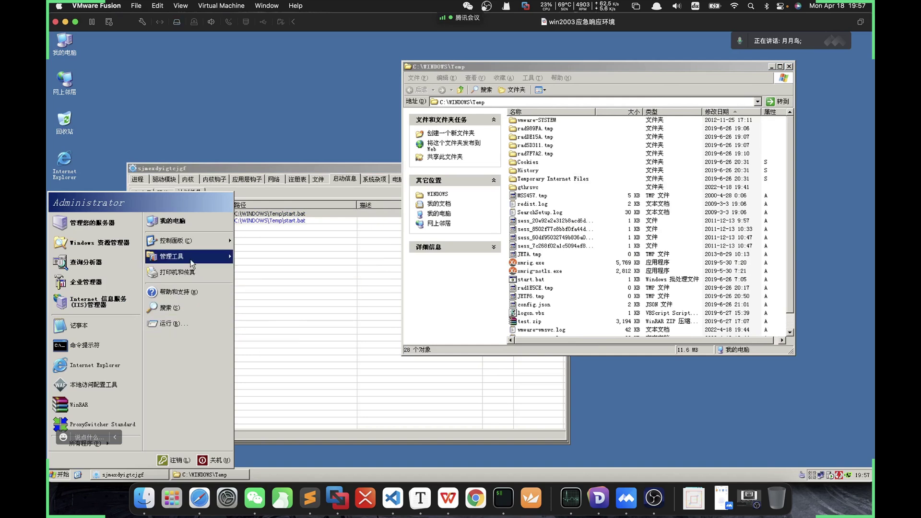
{"action": "mouse_move", "coordinate": [200, 243]}
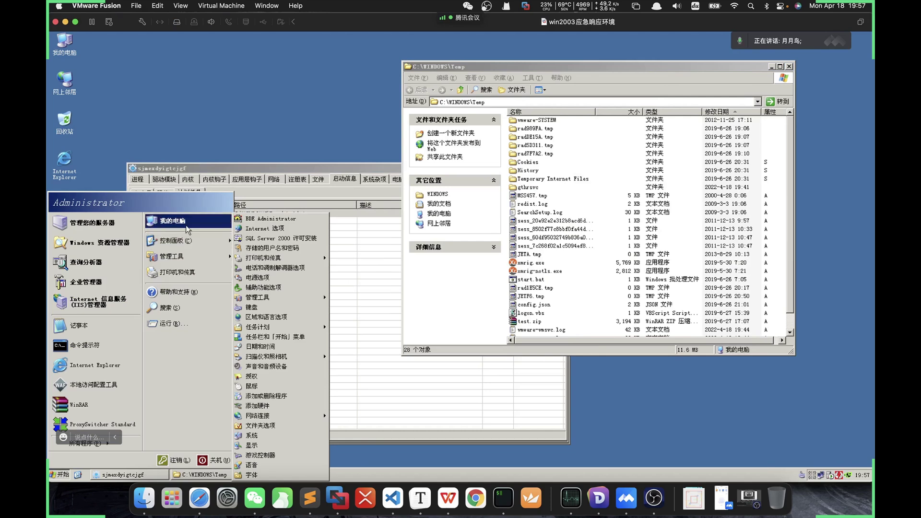
{"action": "left_click", "coordinate": [173, 218]}
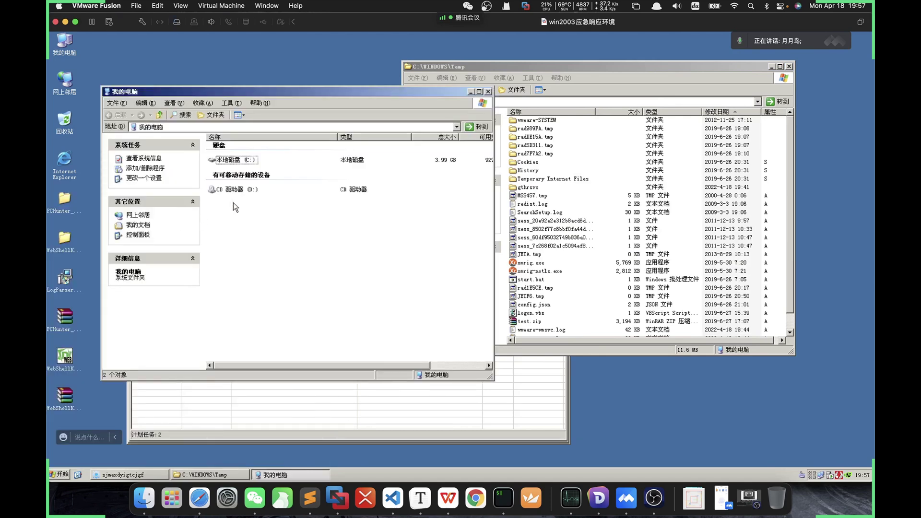
{"action": "left_click", "coordinate": [143, 234]}
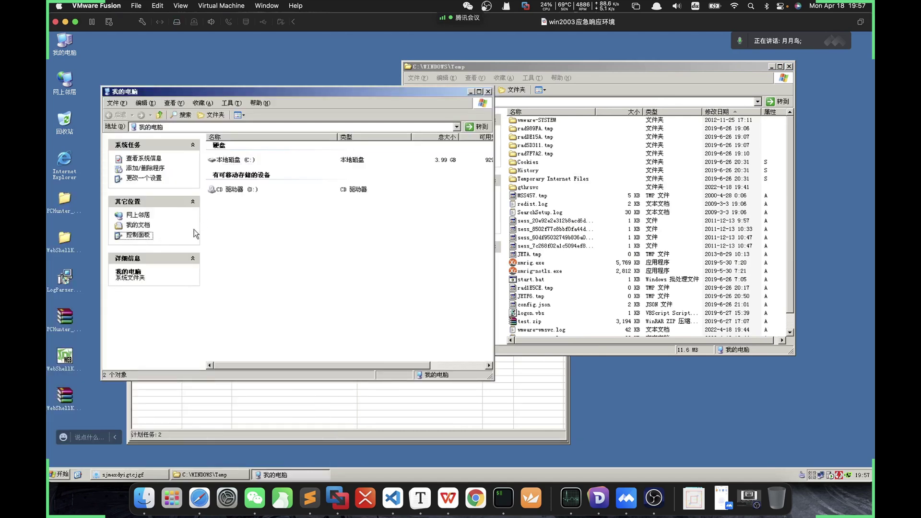
{"action": "left_click", "coordinate": [252, 286]}
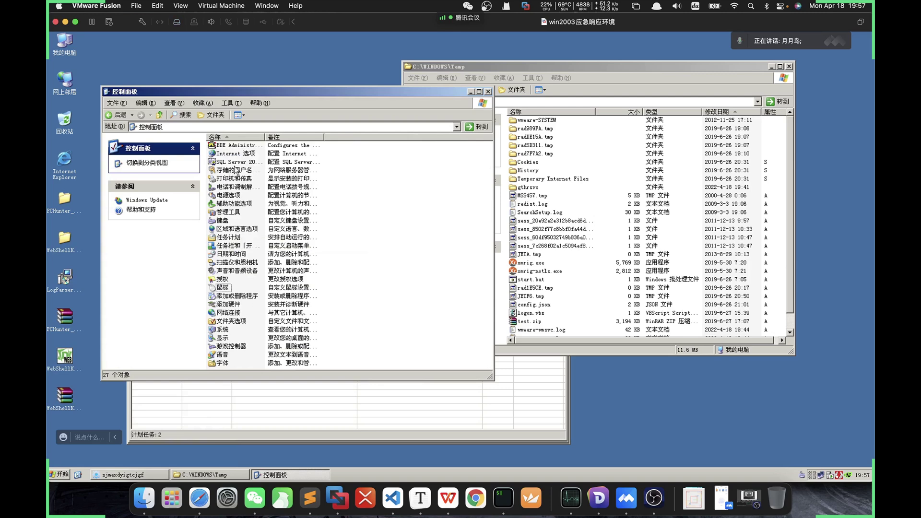
Return to the Temp folder and select its xmrig.exe and start.bat files in turn
{"action": "left_click", "coordinate": [601, 244]}
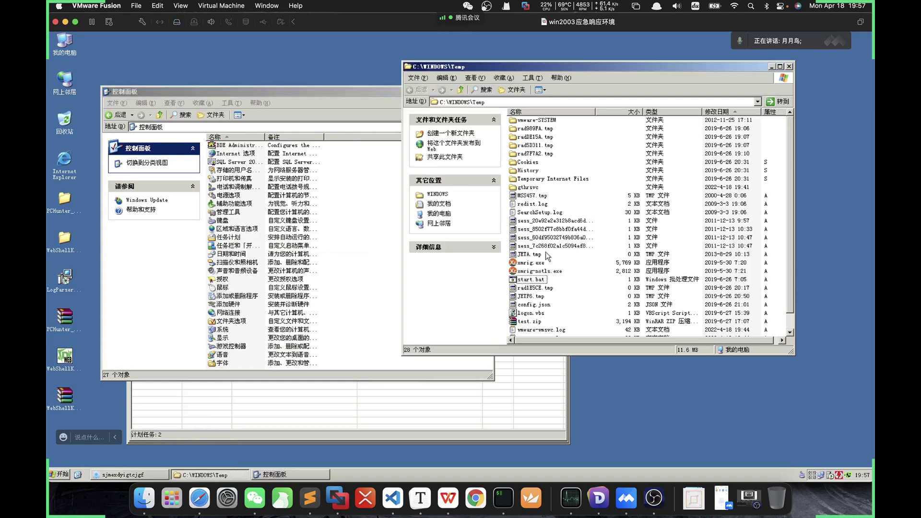
{"action": "left_click", "coordinate": [536, 271]}
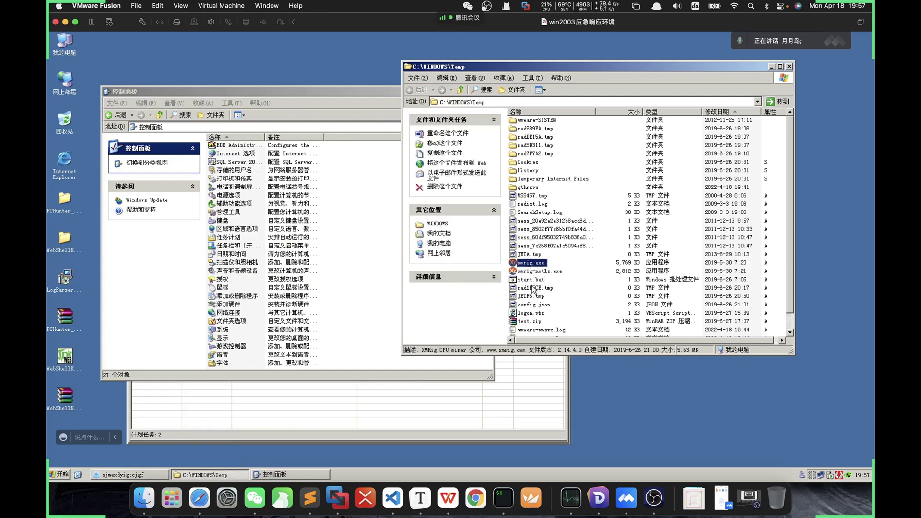
{"action": "left_click", "coordinate": [531, 280]}
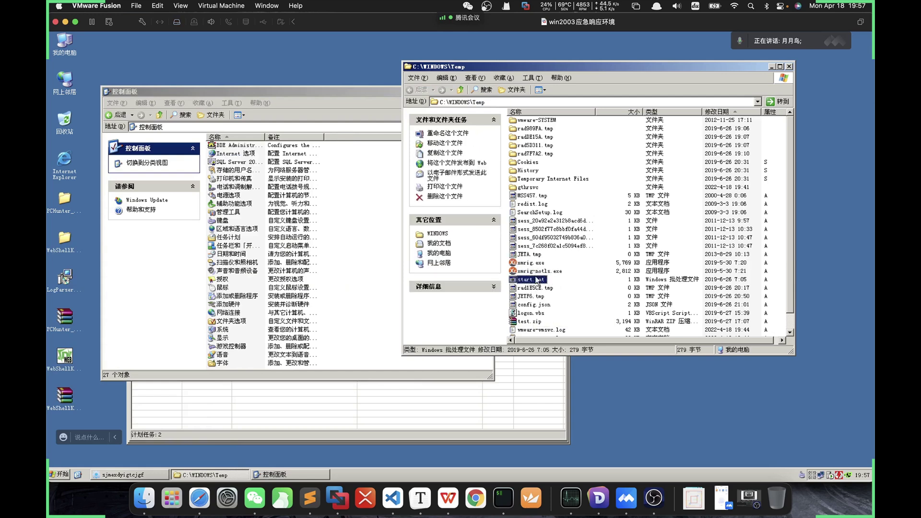
{"action": "left_click", "coordinate": [533, 264]}
{"action": "left_click", "coordinate": [532, 272]}
{"action": "left_click", "coordinate": [534, 264]}
{"action": "left_click", "coordinate": [538, 281]}
Open Scheduled Tasks from Control Panel, review the test1 task's schedule, settings, security and run command, and close its properties
{"action": "left_click", "coordinate": [332, 278]}
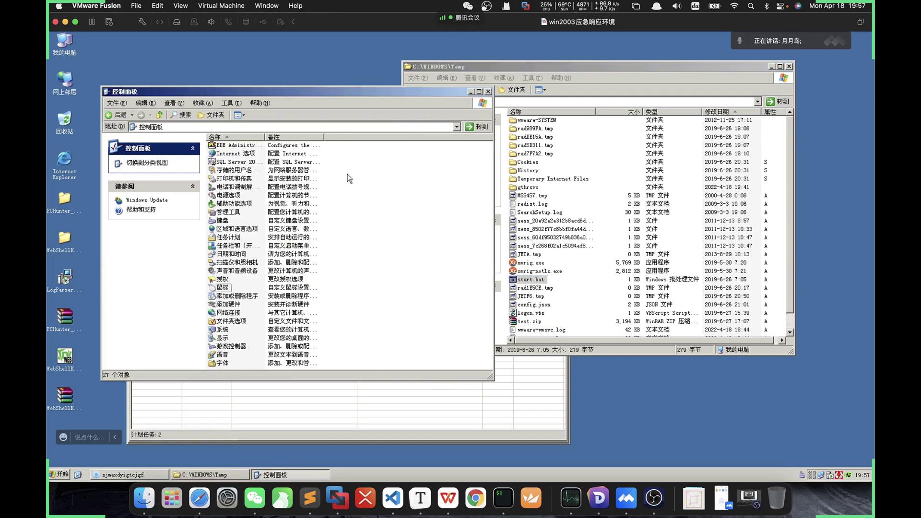
{"action": "left_click_drag", "start_coordinate": [341, 168], "coordinate": [354, 328]}
{"action": "double_click", "coordinate": [226, 236]}
{"action": "double_click", "coordinate": [227, 163]}
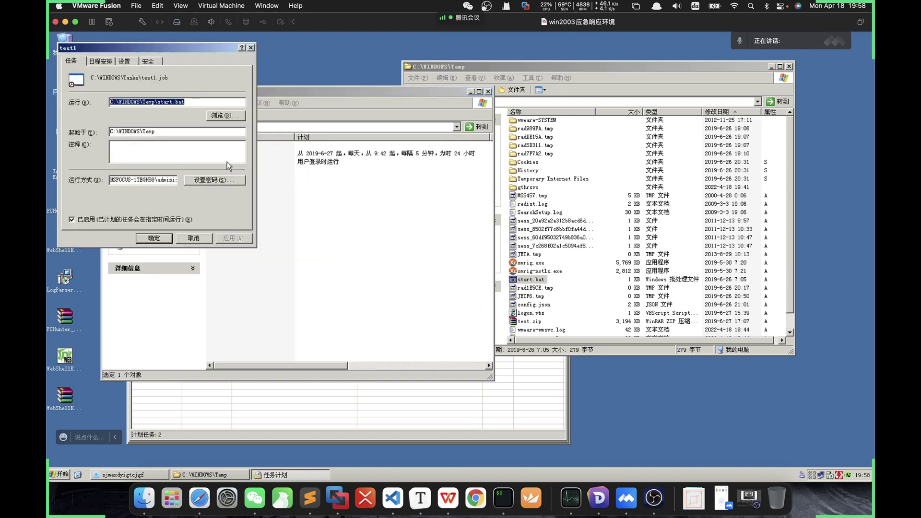
{"action": "left_click", "coordinate": [101, 61]}
{"action": "key", "text": "ctrl+Tab"}
{"action": "key", "text": "ctrl+Tab"}
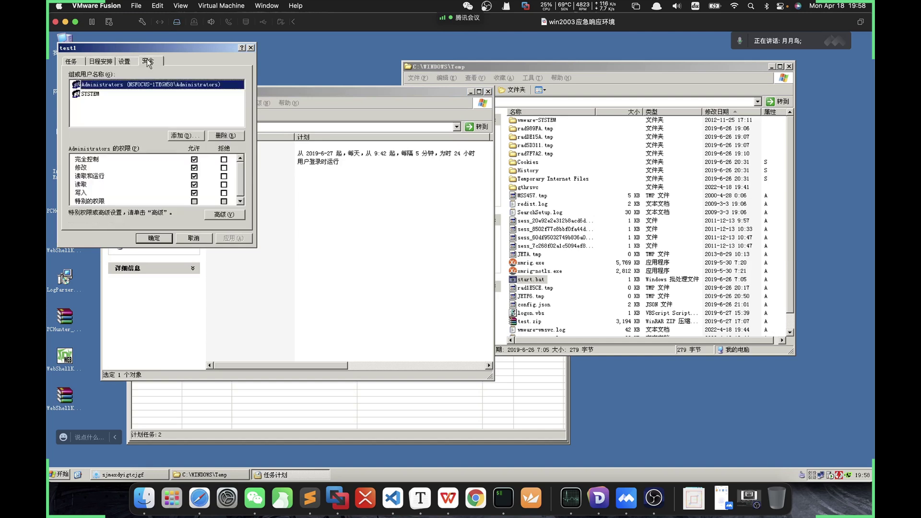
{"action": "left_click", "coordinate": [71, 61]}
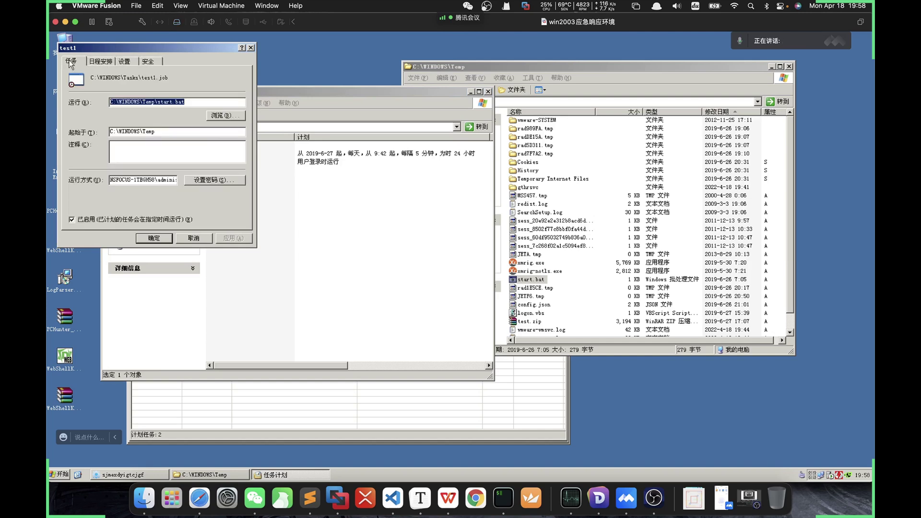
{"action": "left_click", "coordinate": [250, 47]}
Review the test task's security, settings, schedule and run-as account, and close its properties and the Scheduled Tasks window
{"action": "double_click", "coordinate": [222, 153]}
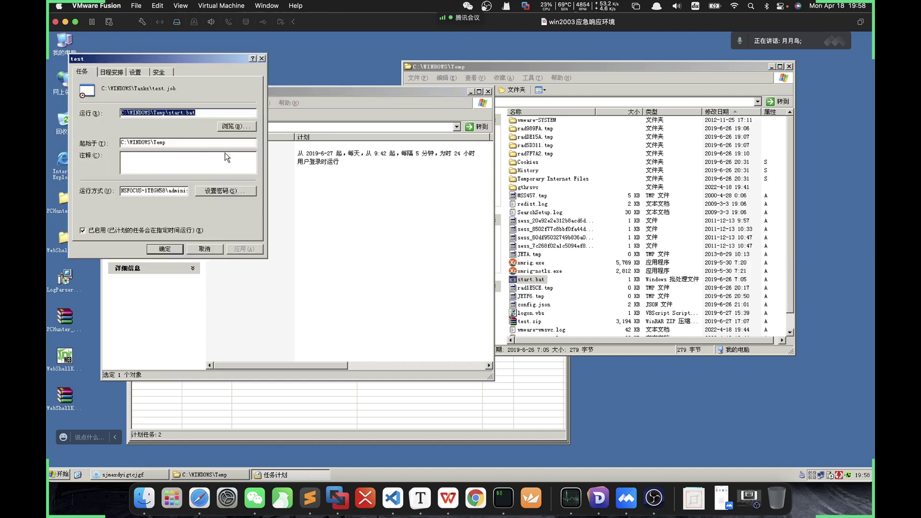
{"action": "left_click", "coordinate": [159, 73]}
{"action": "left_click", "coordinate": [132, 72]}
{"action": "left_click", "coordinate": [110, 72]}
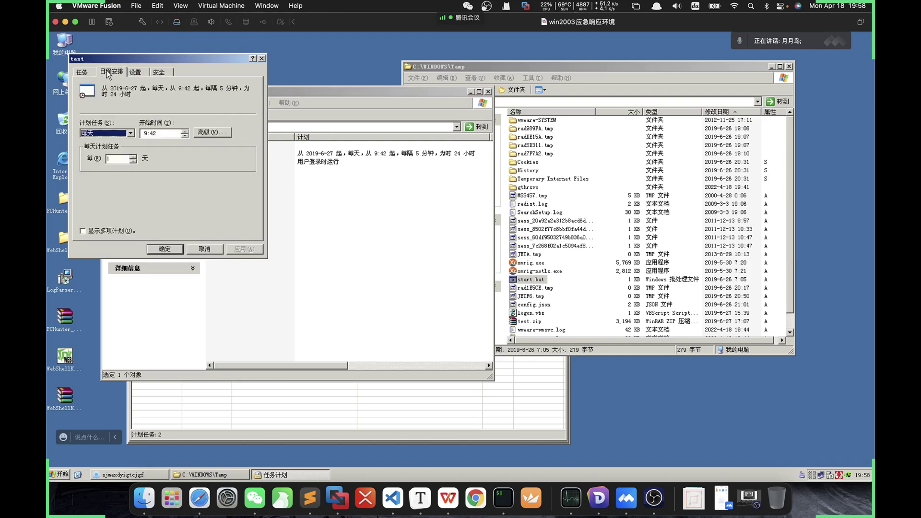
{"action": "left_click", "coordinate": [82, 73]}
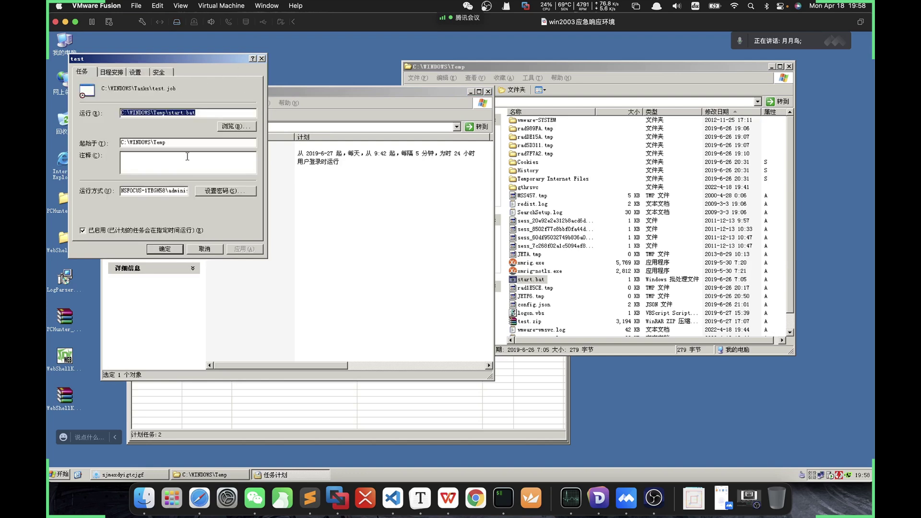
{"action": "left_click_drag", "start_coordinate": [164, 191], "coordinate": [288, 200]}
{"action": "left_click", "coordinate": [262, 58]}
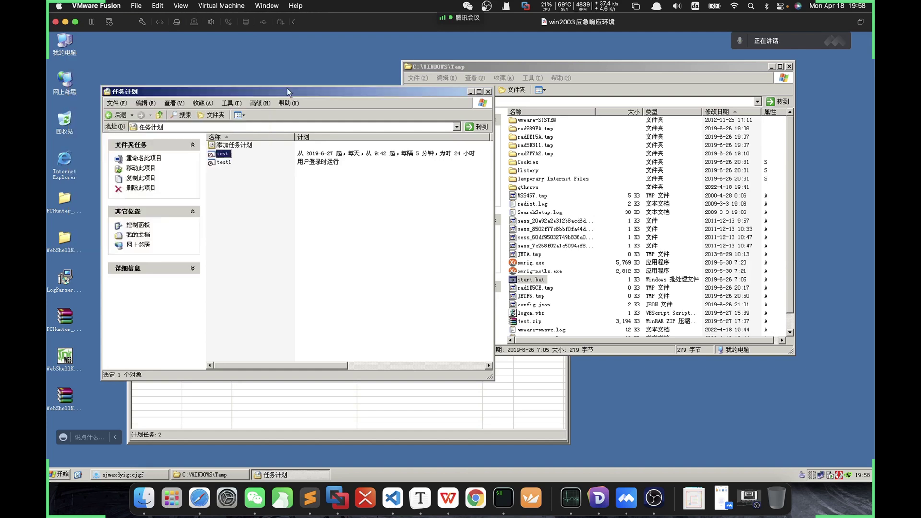
{"action": "left_click", "coordinate": [487, 91]}
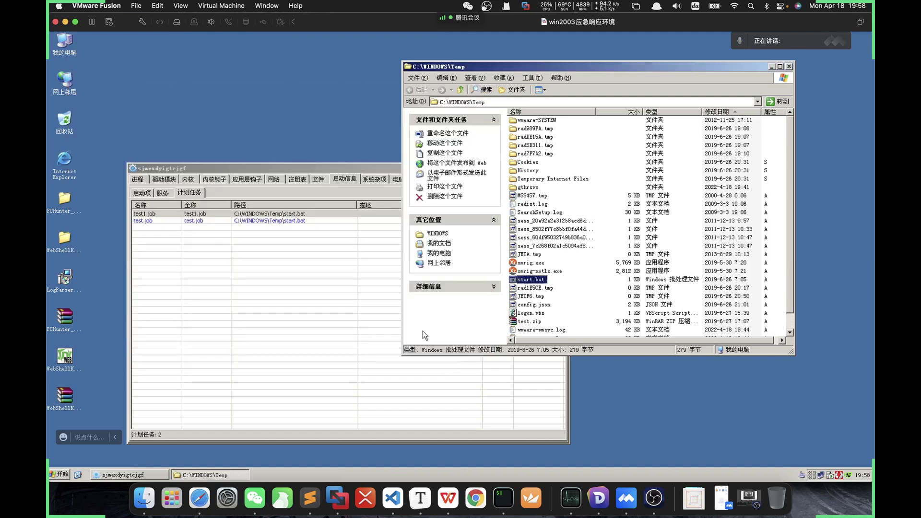
Clear the Temp file selection, reposition that window and browse it to My Computer, and bring the process tool to the front
{"action": "left_click", "coordinate": [603, 274]}
{"action": "left_click", "coordinate": [320, 264]}
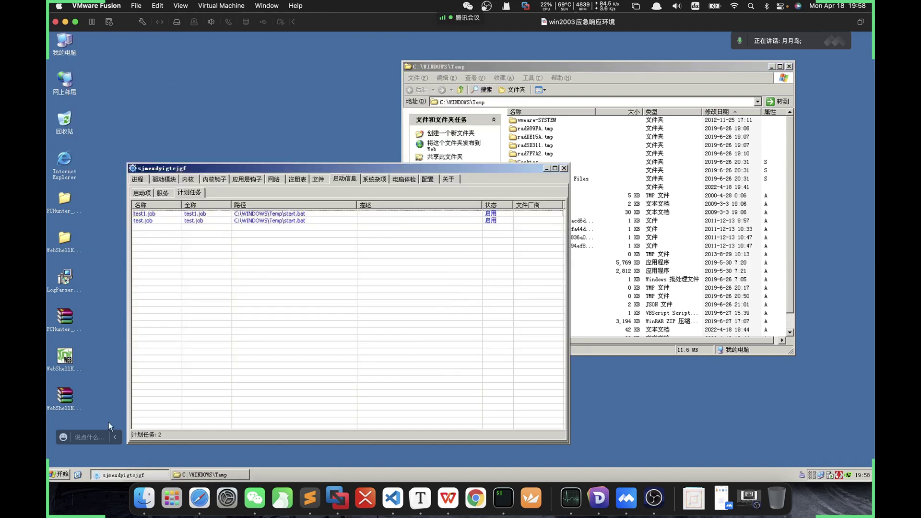
{"action": "left_click_drag", "start_coordinate": [509, 70], "coordinate": [426, 86]}
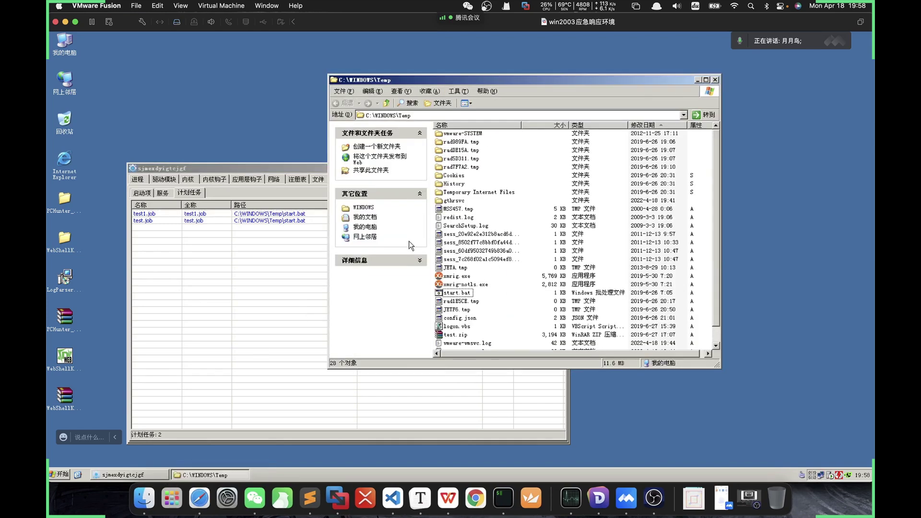
{"action": "left_click", "coordinate": [384, 227]}
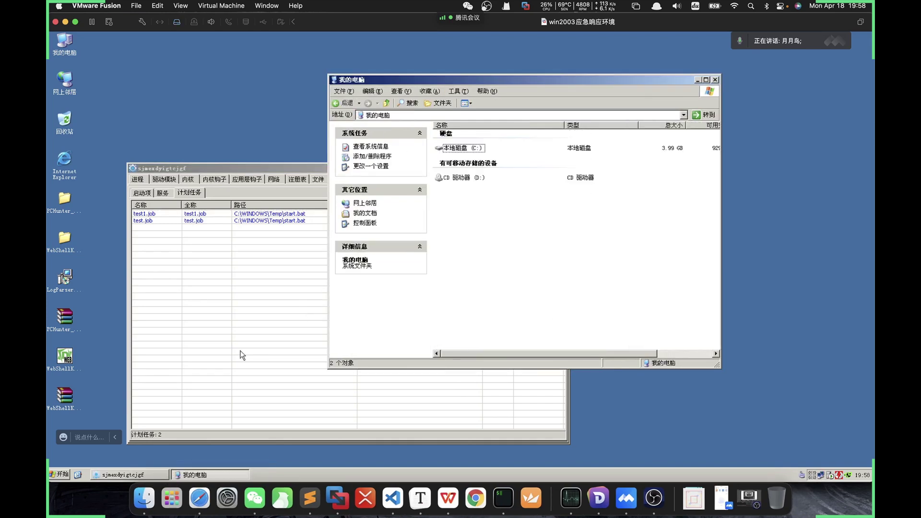
{"action": "left_click", "coordinate": [152, 219]}
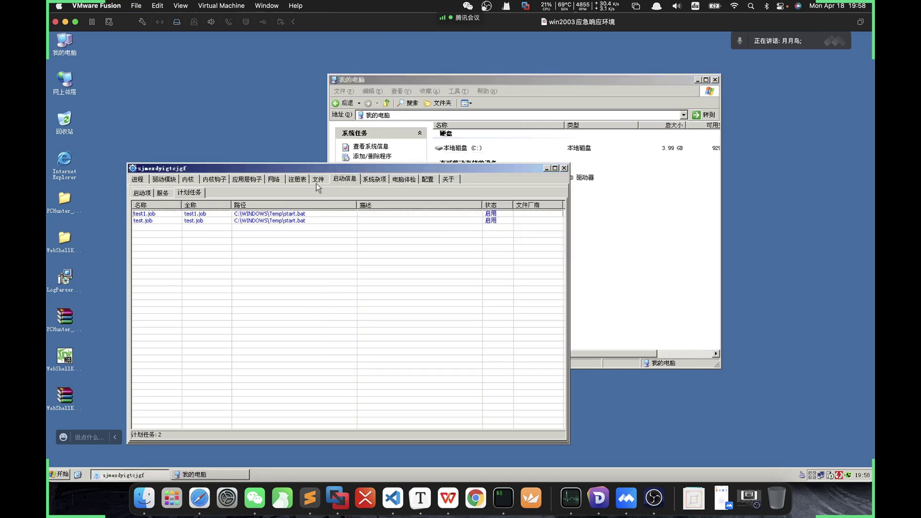
Display the system user names in the process tool and select the account whose name ends in $
{"action": "left_click", "coordinate": [363, 181]}
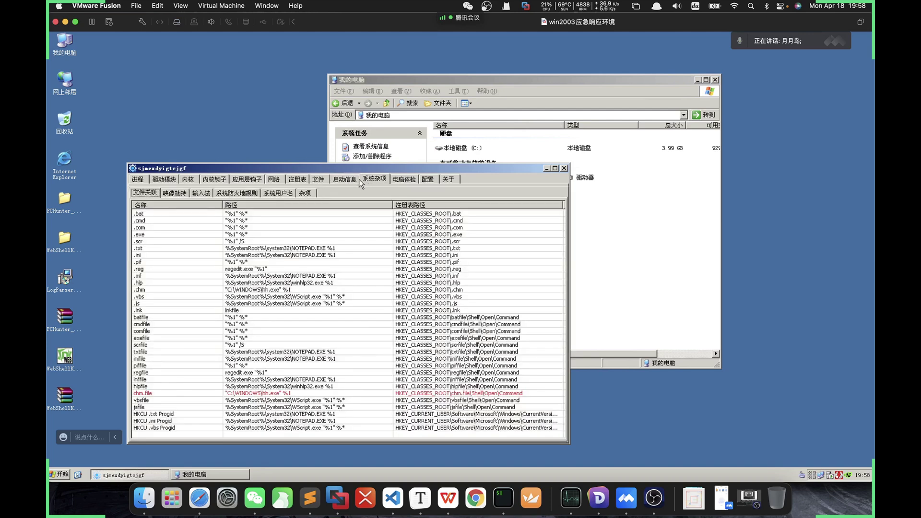
{"action": "left_click", "coordinate": [277, 193]}
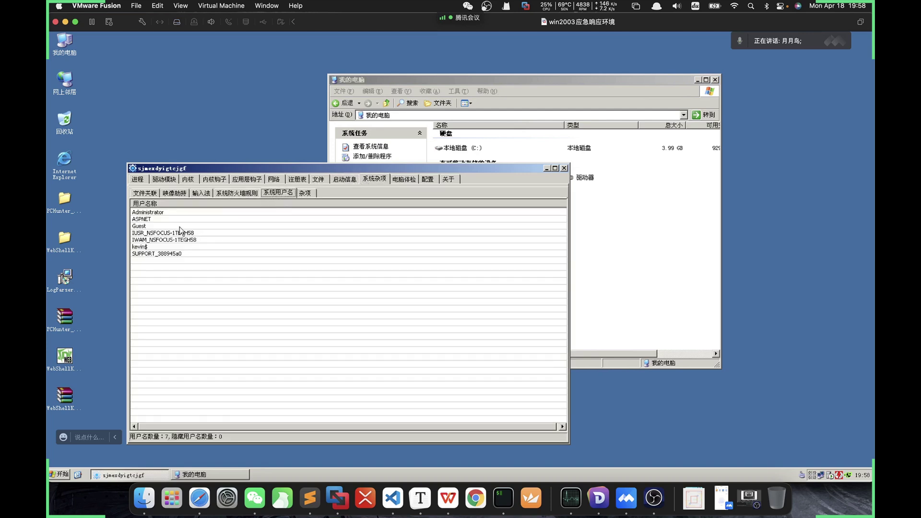
{"action": "left_click", "coordinate": [180, 253]}
{"action": "left_click_drag", "start_coordinate": [186, 215], "coordinate": [147, 253]}
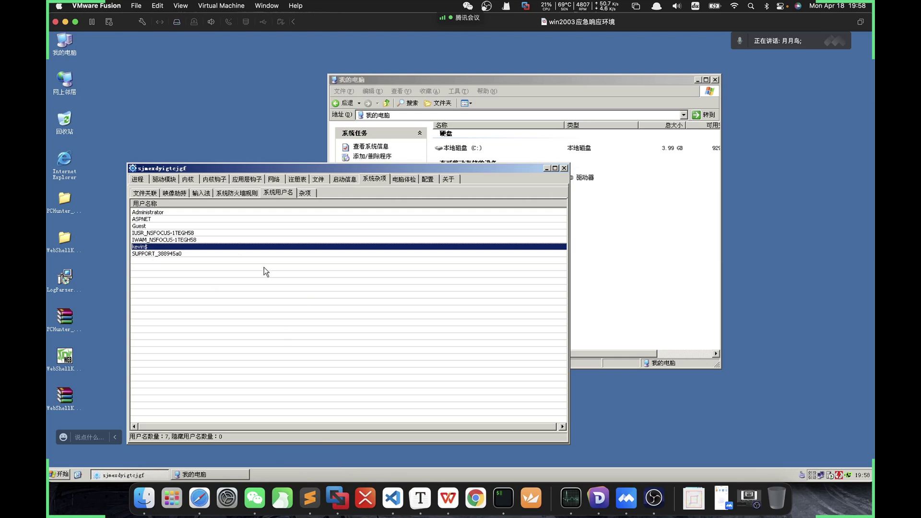
Switch to Sublime Text, move its window aside so the account list stays visible, and write "net" in the untitled file
{"action": "left_click", "coordinate": [302, 493]}
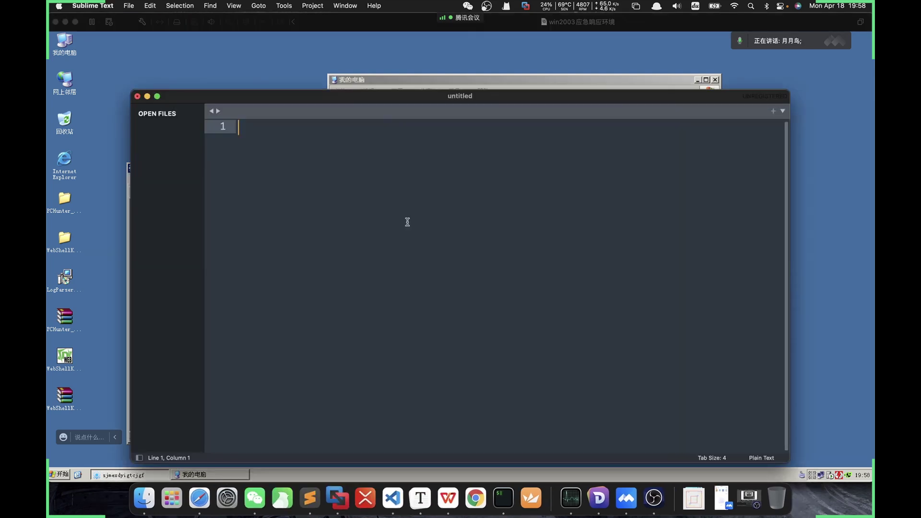
{"action": "left_click_drag", "start_coordinate": [352, 106], "coordinate": [572, 104]}
{"action": "type", "text": "net"}
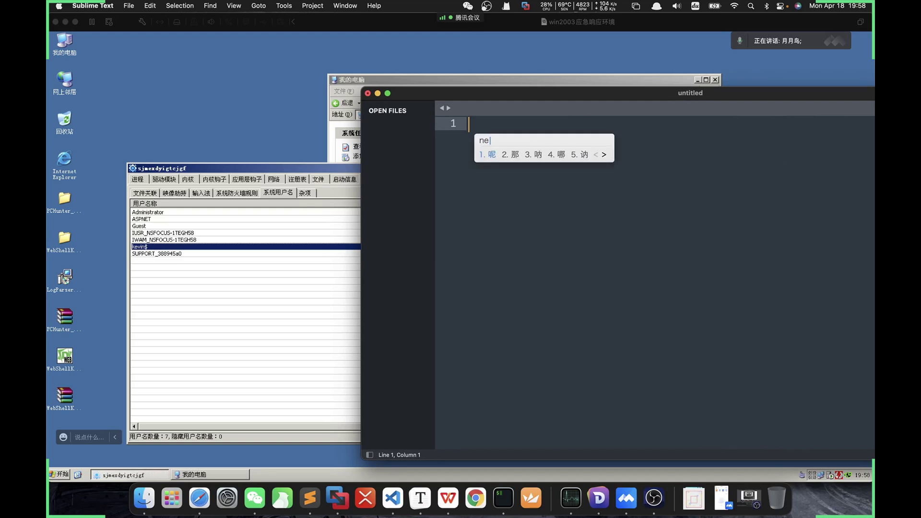
{"action": "key", "text": "shift"}
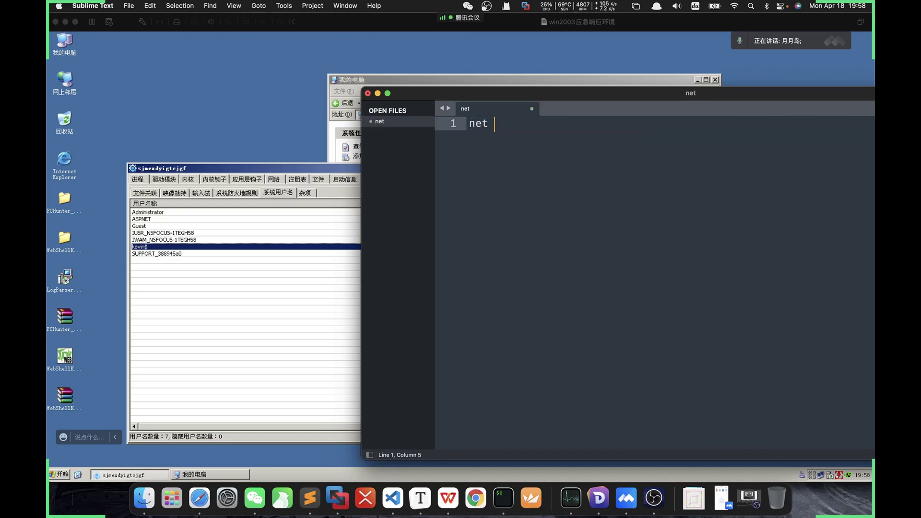
Switch to WPS Office to check the net user note on the account analysis slide, and return to the virtual machine
{"action": "key", "text": "super+Tab"}
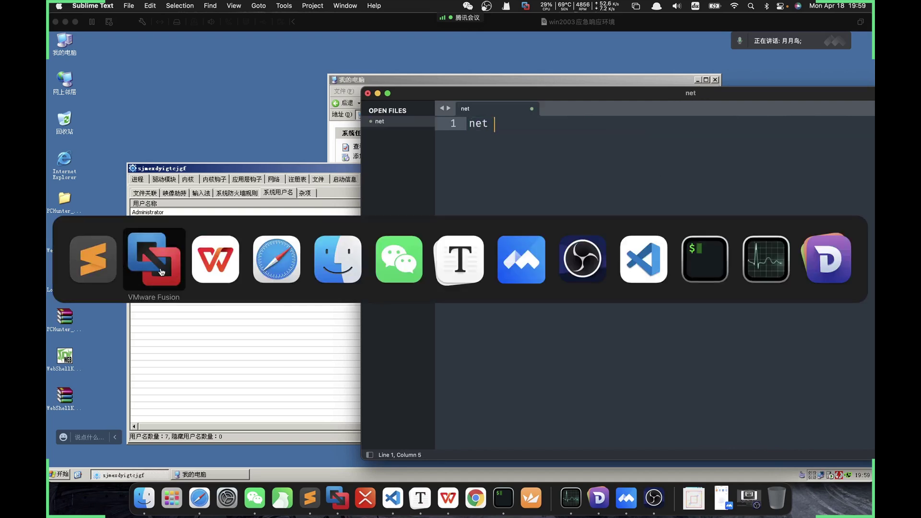
{"action": "key", "text": "super+Tab"}
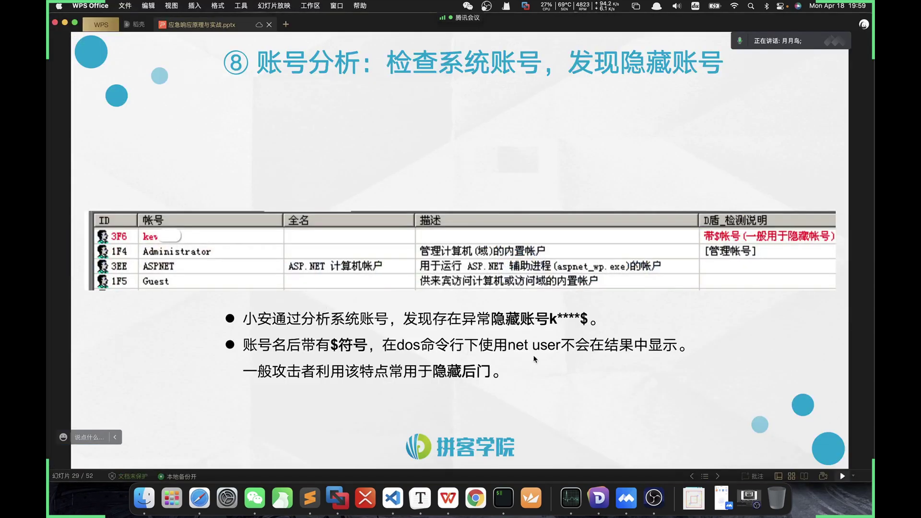
{"action": "key", "text": "super+Tab"}
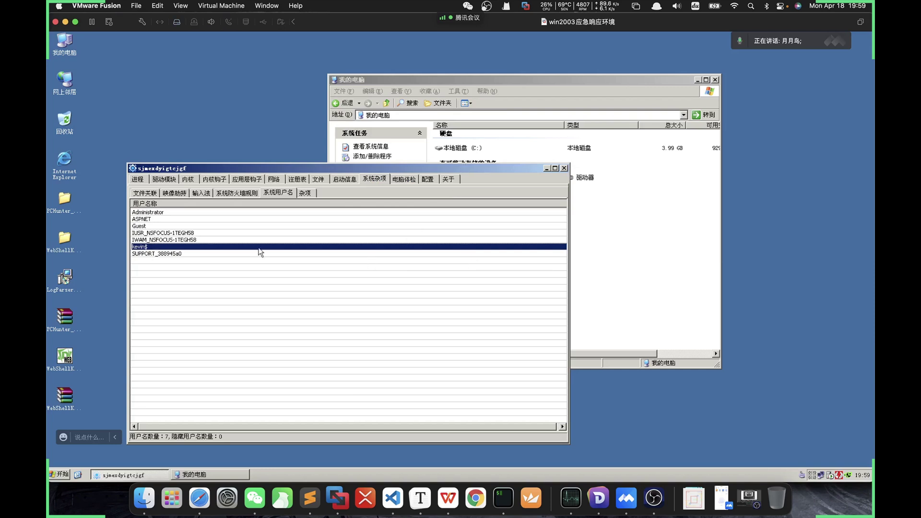
Switch back to Sublime Text and complete the command as "net user"
{"action": "key", "text": "super+Tab"}
{"action": "left_click", "coordinate": [205, 255]}
{"action": "type", "text": "use"}
{"action": "key", "text": "BackSpace"}
{"action": "type", "text": "r"}
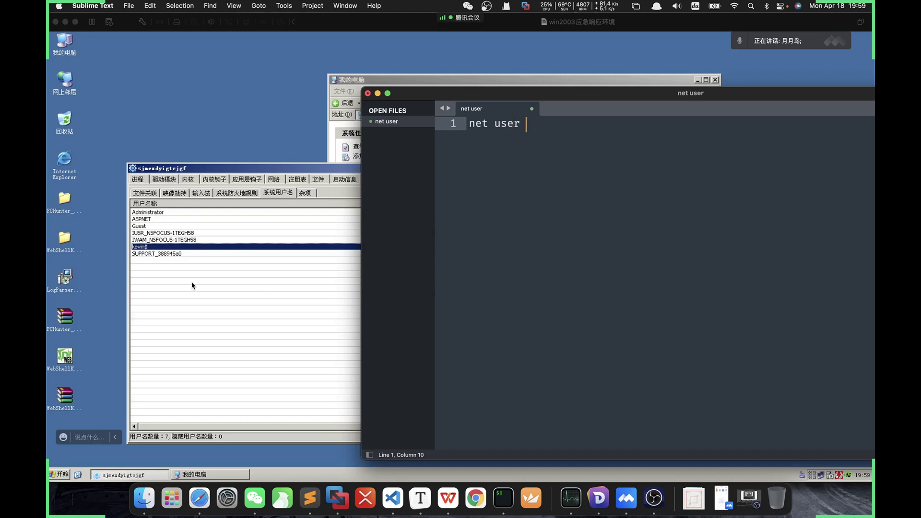
Compare the virtual machine's account list with the net user note and the WPS Office hidden account slide, and return to the virtual machine
{"action": "key", "text": "super+Tab"}
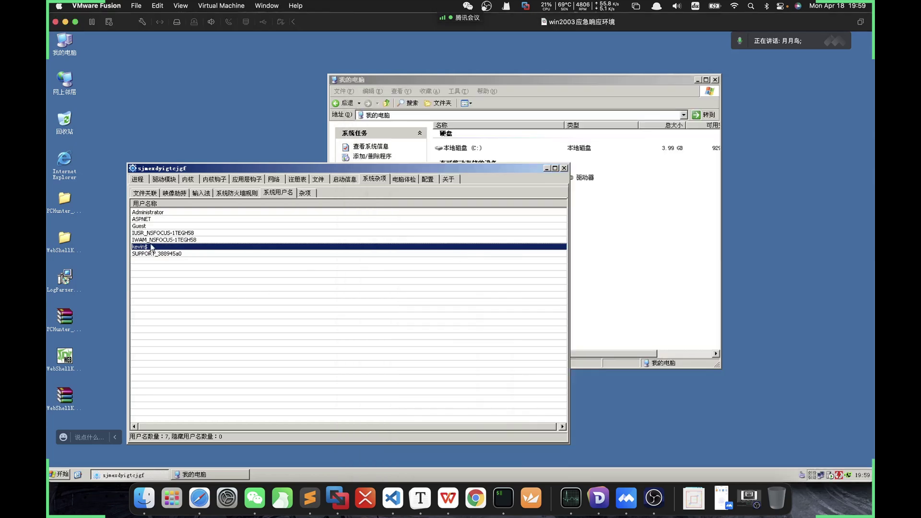
{"action": "key", "text": "super+Tab"}
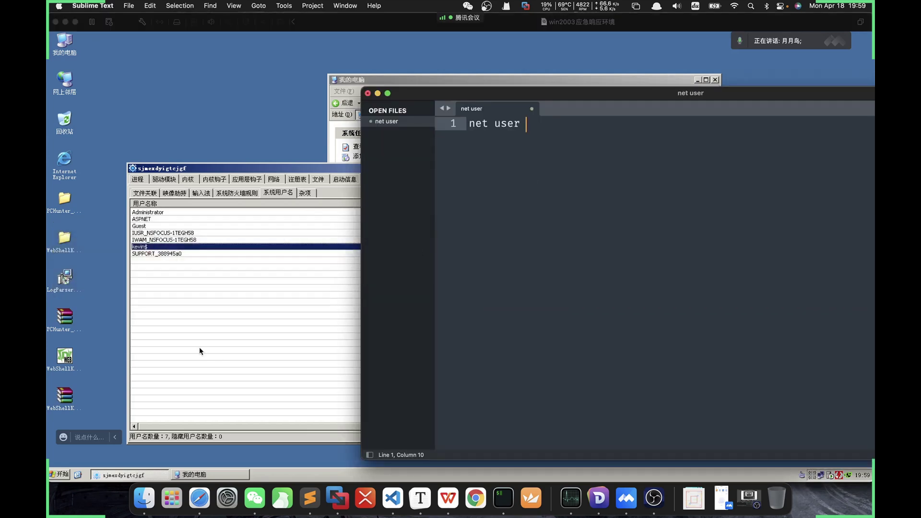
{"action": "key", "text": "super+Tab"}
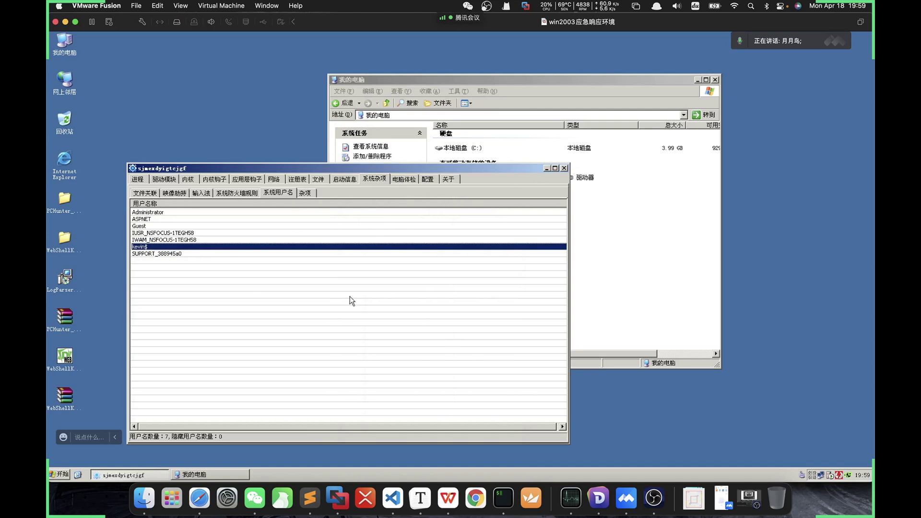
{"action": "key", "text": "super+Tab"}
{"action": "key", "text": "super+Tab"}
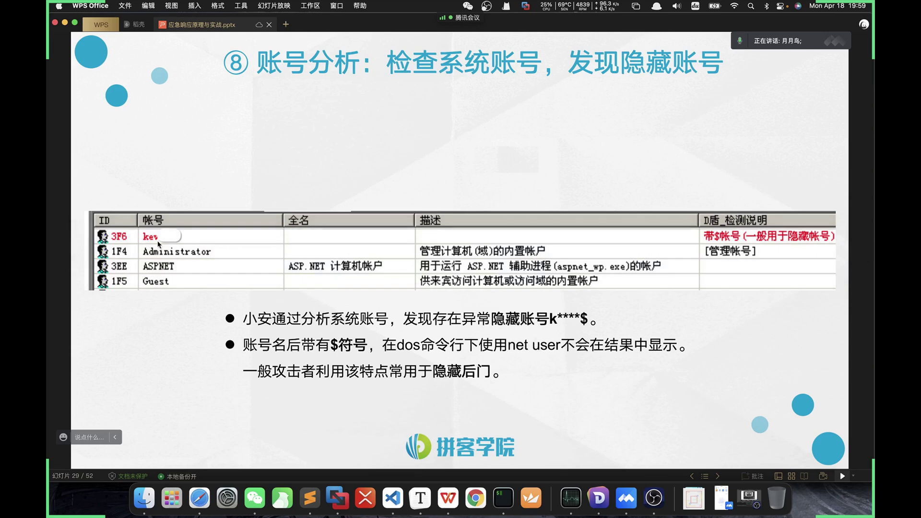
{"action": "key", "text": "super+Tab"}
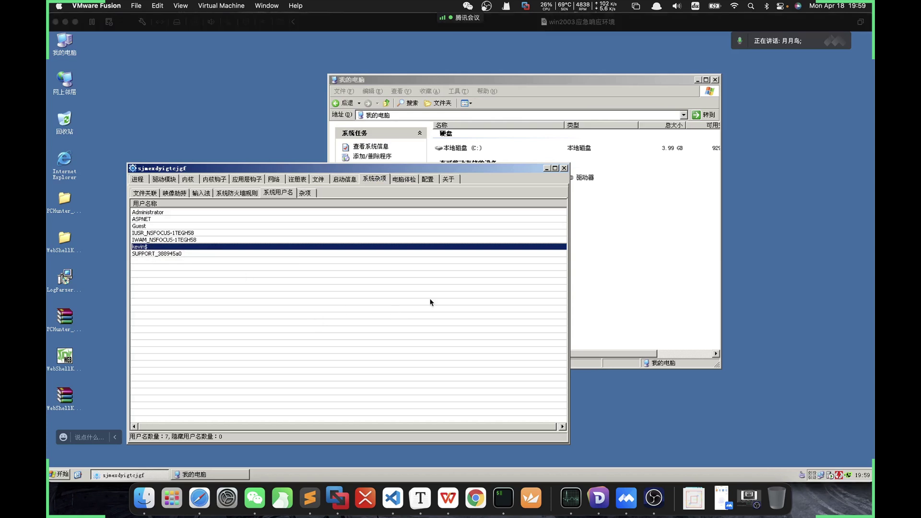
View the system event analysis slide in WPS Office, return to the virtual machine, and reposition the process tool window
{"action": "key", "text": "super+Tab"}
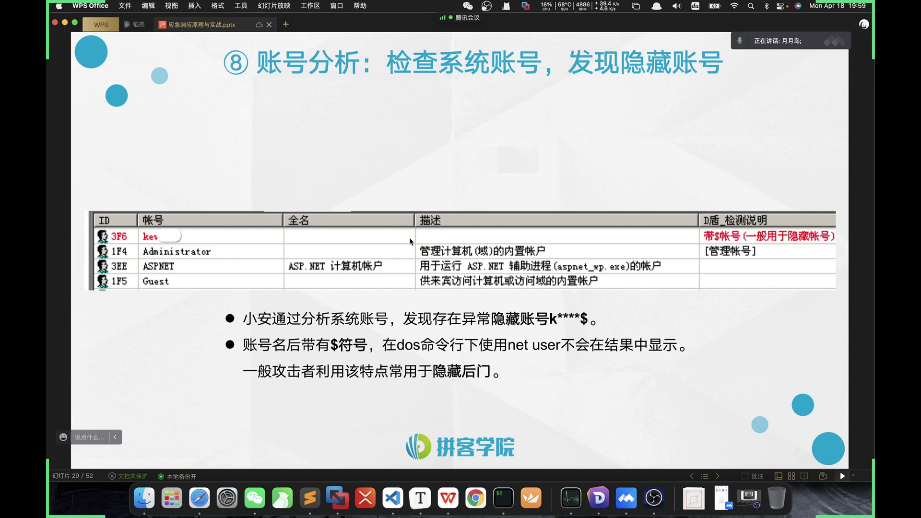
{"action": "key", "text": "Down"}
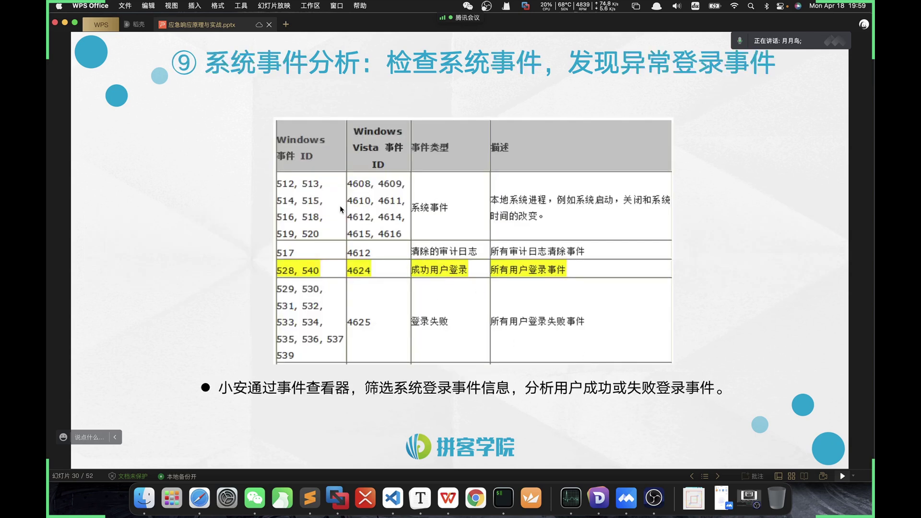
{"action": "key", "text": "super+Tab"}
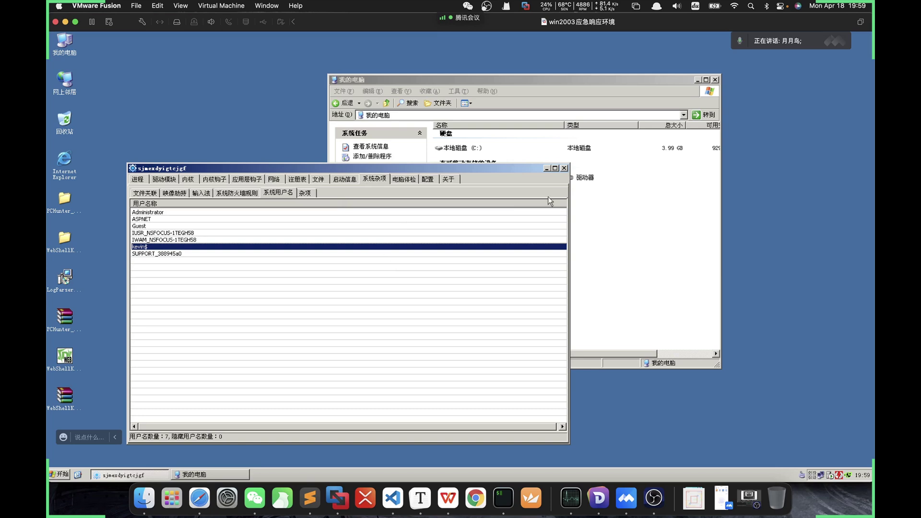
{"action": "left_click_drag", "start_coordinate": [525, 169], "coordinate": [481, 158]}
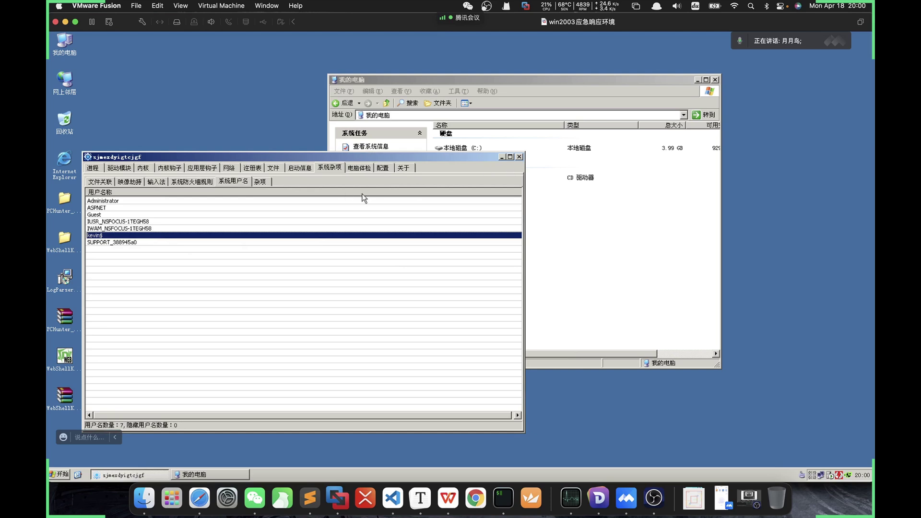
Review the scheduled tasks, computer check and user account views in the process tool, minimize it, and close the My Computer window
{"action": "left_click", "coordinate": [297, 169]}
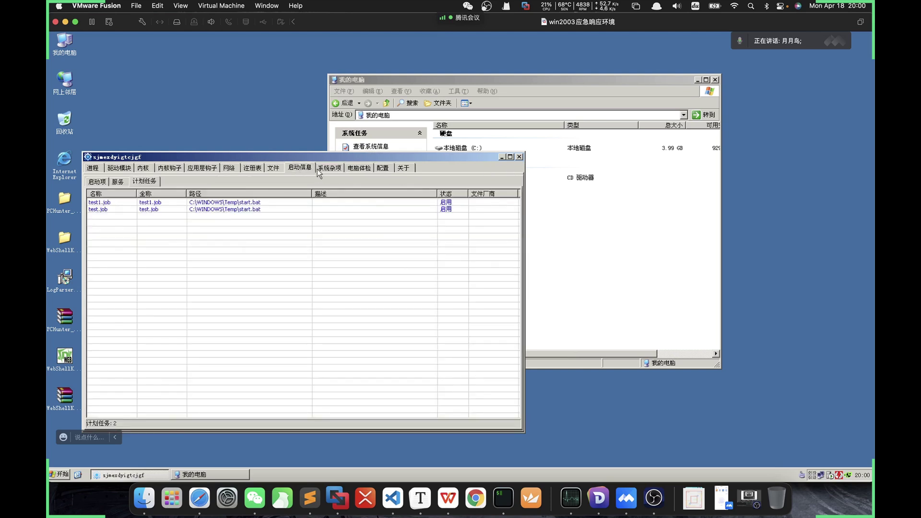
{"action": "left_click", "coordinate": [321, 168]}
{"action": "left_click", "coordinate": [356, 167]}
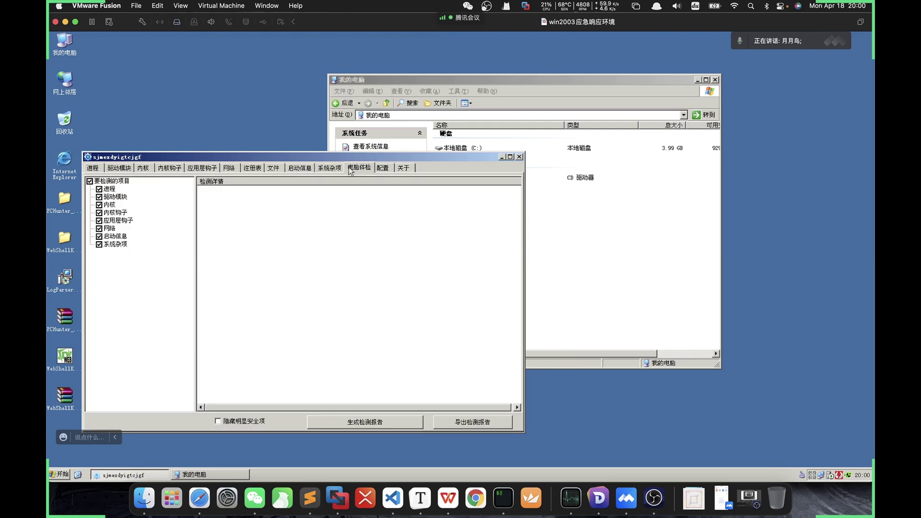
{"action": "left_click", "coordinate": [312, 169]}
{"action": "left_click", "coordinate": [329, 170]}
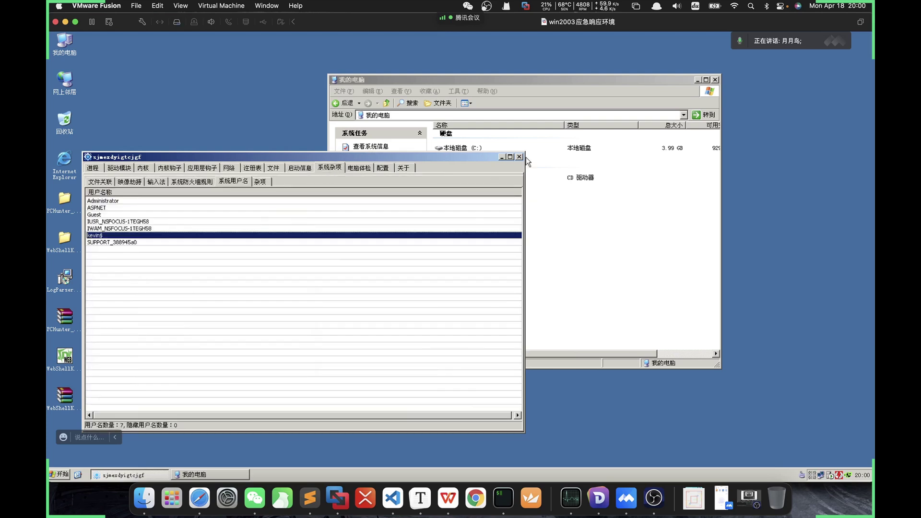
{"action": "left_click", "coordinate": [501, 157]}
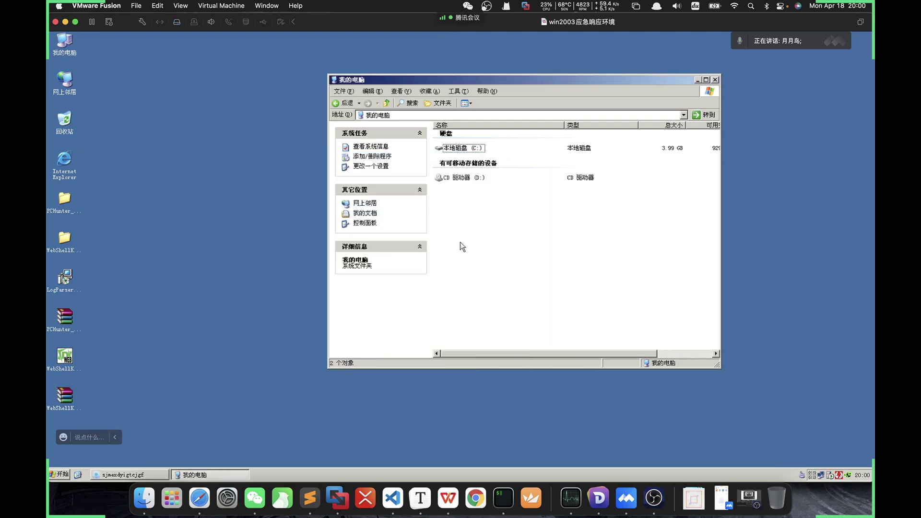
{"action": "left_click", "coordinate": [714, 80]}
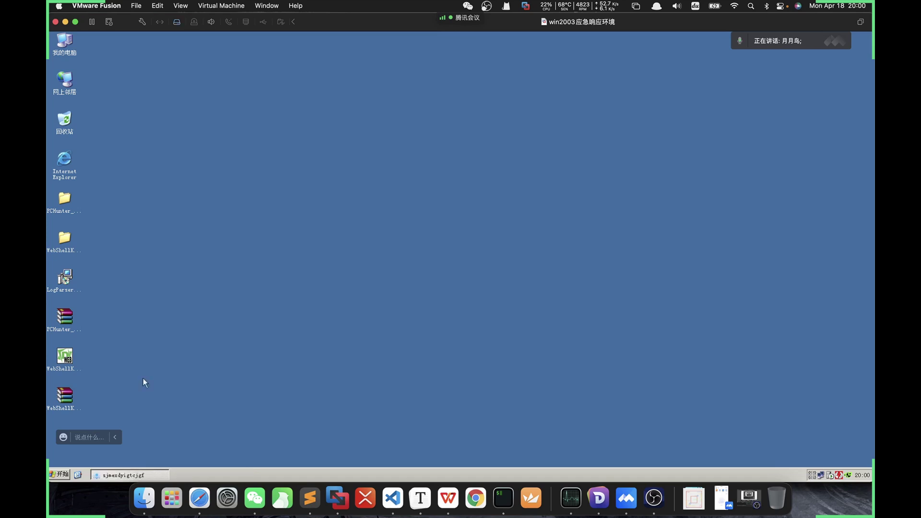
{"action": "left_click", "coordinate": [58, 475]}
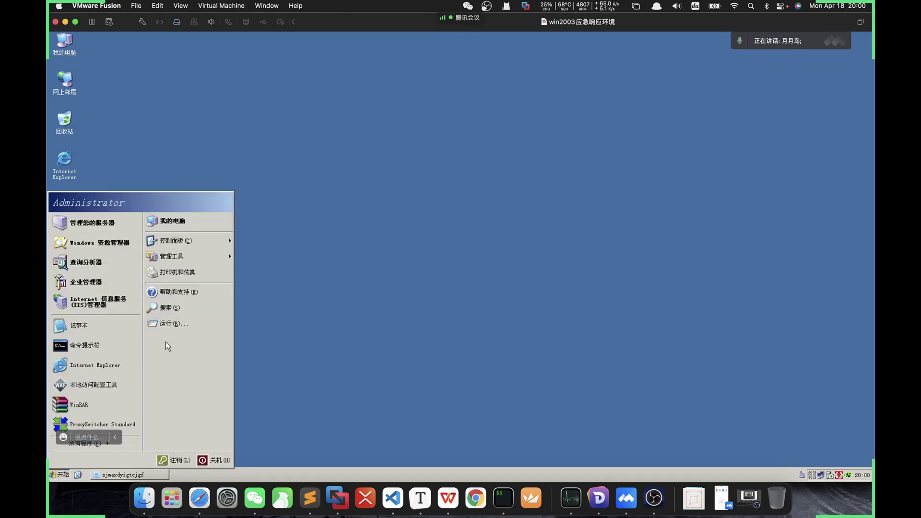
{"action": "right_click", "coordinate": [171, 224]}
{"action": "left_click", "coordinate": [214, 311]}
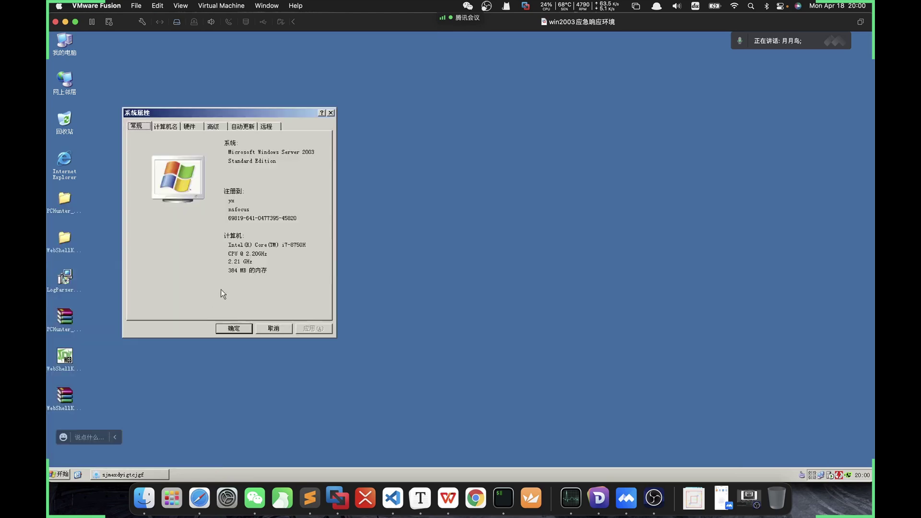
{"action": "left_click", "coordinate": [330, 112]}
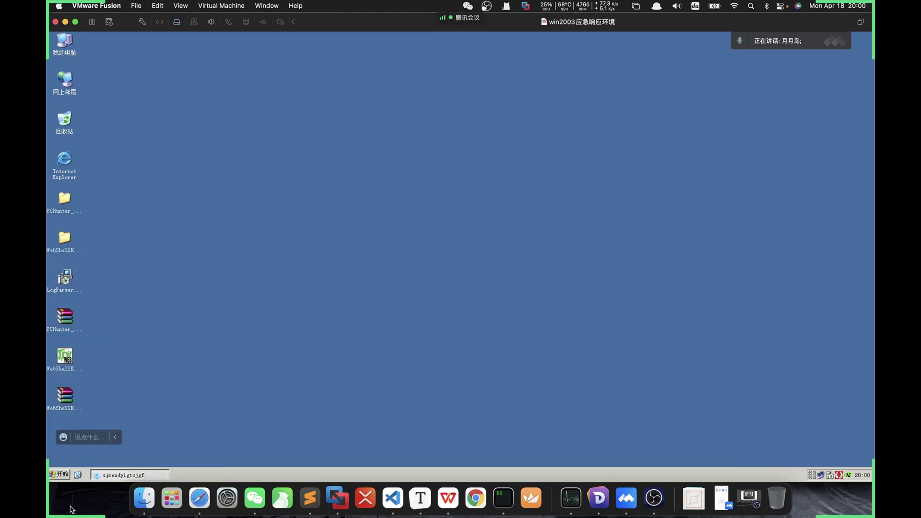
Open Computer Management for the local machine, expand Event Viewer (事件查看器), and maximize the window
{"action": "left_click", "coordinate": [59, 474]}
{"action": "right_click", "coordinate": [178, 223]}
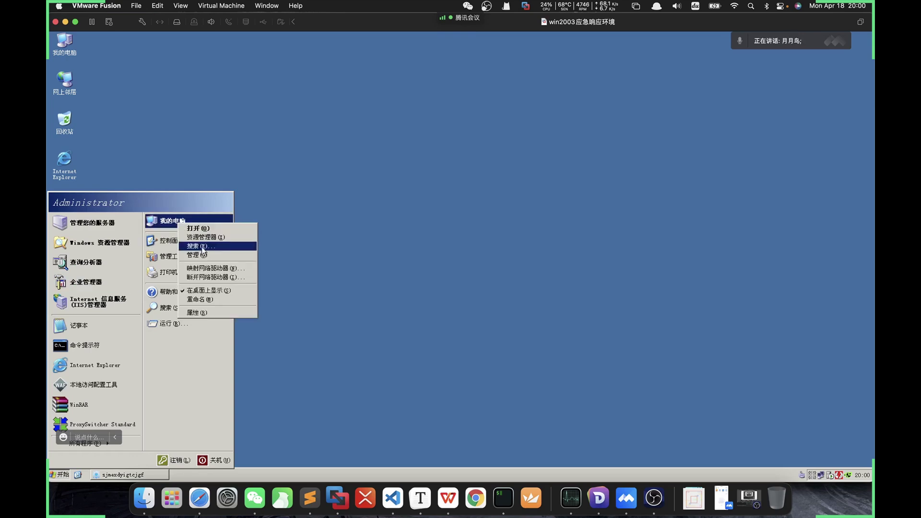
{"action": "left_click", "coordinate": [197, 254]}
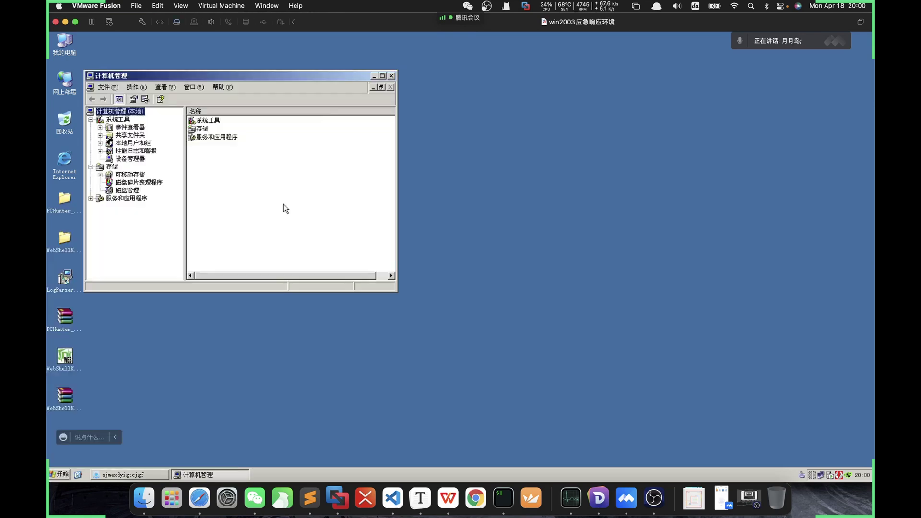
{"action": "left_click", "coordinate": [126, 127]}
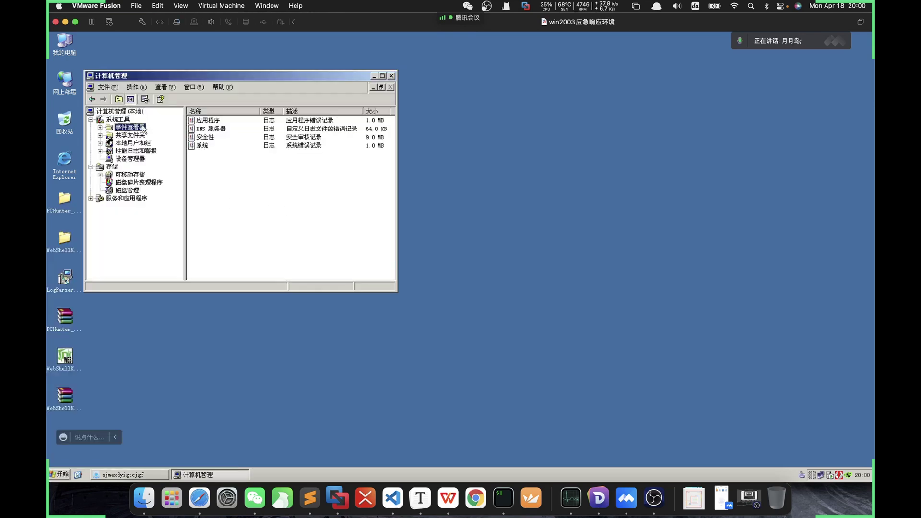
{"action": "left_click", "coordinate": [100, 128]}
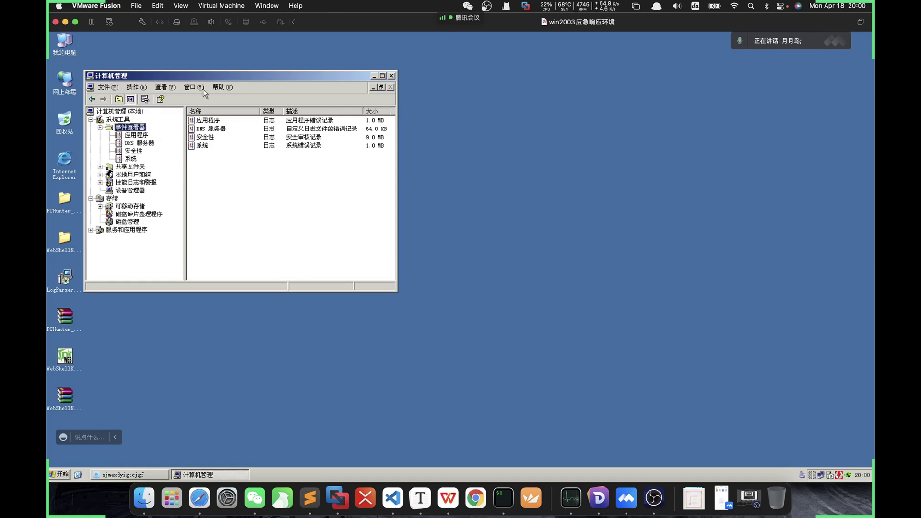
{"action": "left_click_drag", "start_coordinate": [260, 75], "coordinate": [273, 59]}
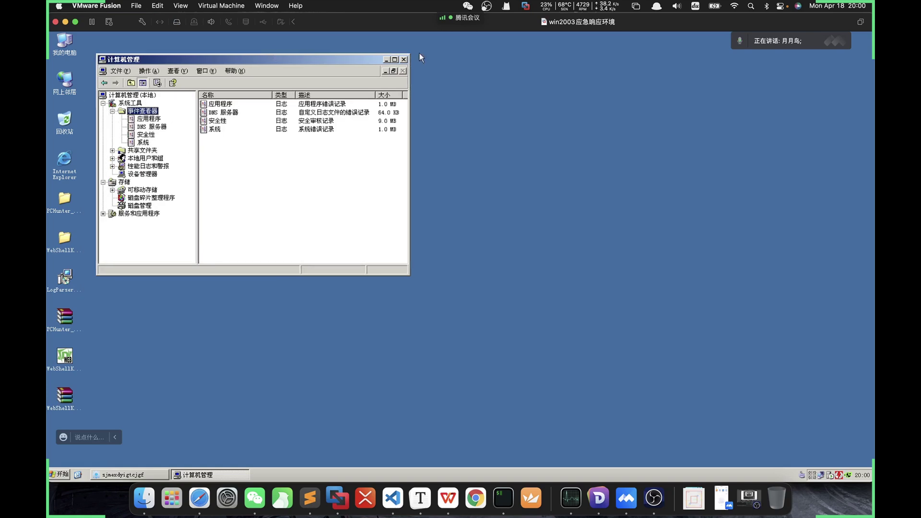
{"action": "left_click", "coordinate": [395, 60]}
View the application (应用程序), security (安全性) and system (系统) logs, and return to the security log
{"action": "left_click", "coordinate": [100, 95]}
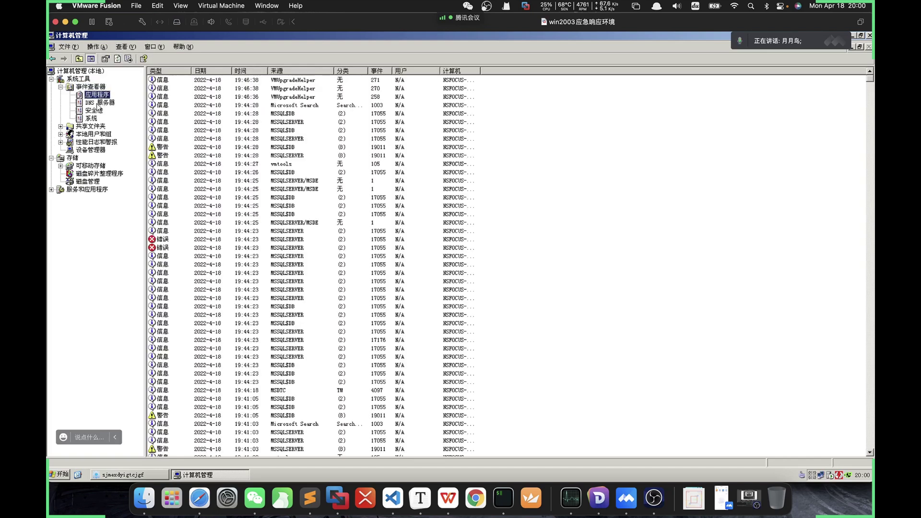
{"action": "left_click", "coordinate": [95, 111]}
{"action": "left_click", "coordinate": [94, 119]}
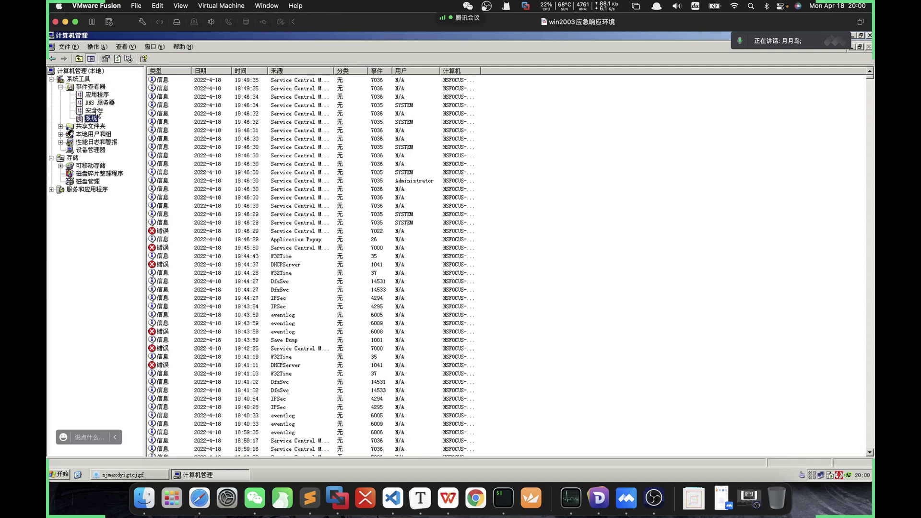
{"action": "left_click", "coordinate": [95, 111]}
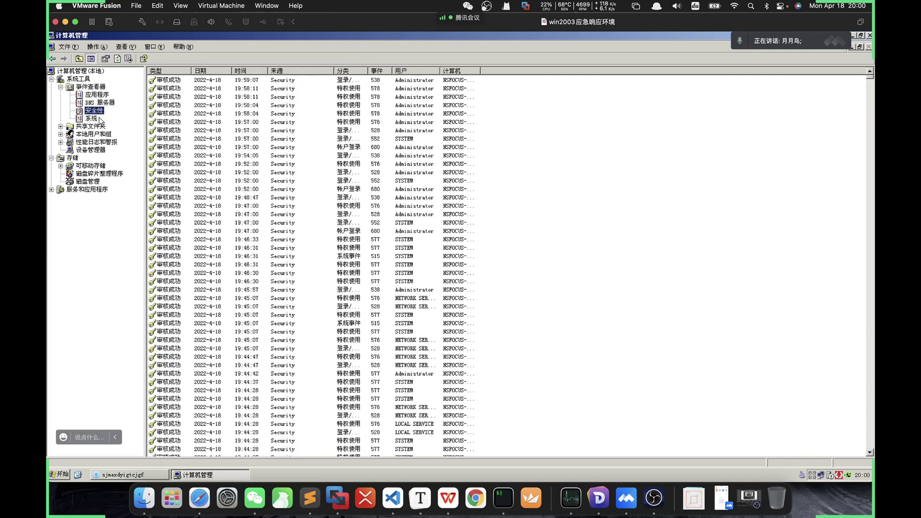
Examine the security log from its newest entries down to the oldest, checking the audit results and event IDs
{"action": "left_click", "coordinate": [541, 178]}
{"action": "left_click", "coordinate": [374, 257]}
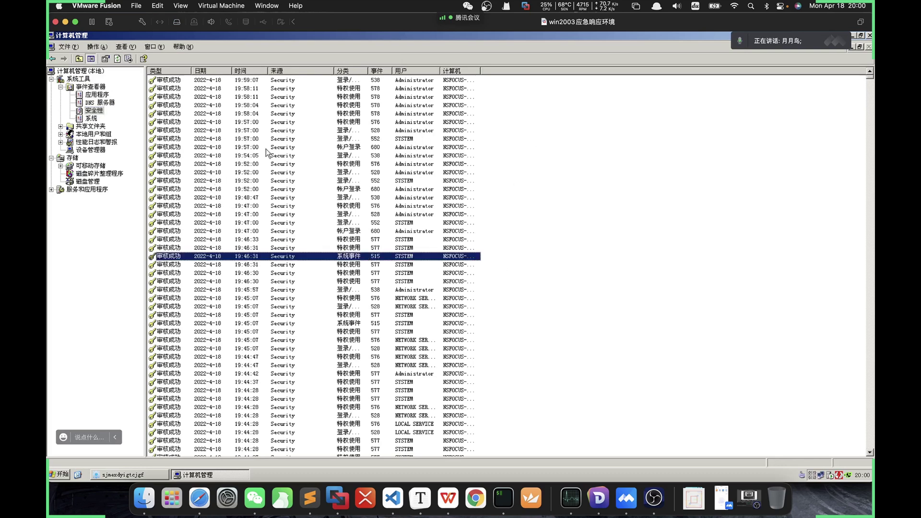
{"action": "scroll", "coordinate": [264, 234], "scroll_direction": "down", "scroll_amount": 9}
{"action": "scroll", "coordinate": [263, 234], "scroll_direction": "down", "scroll_amount": 2}
{"action": "left_click", "coordinate": [176, 139]}
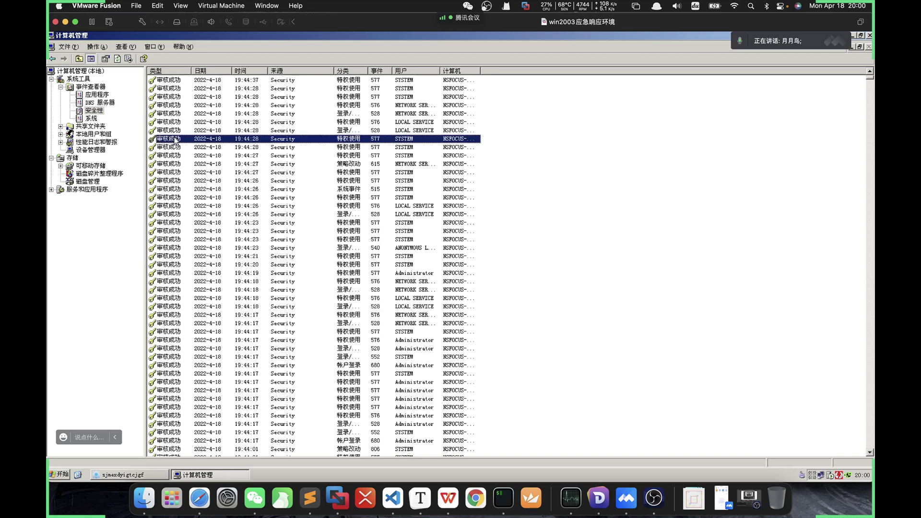
{"action": "scroll", "coordinate": [175, 214], "scroll_direction": "down", "scroll_amount": 15}
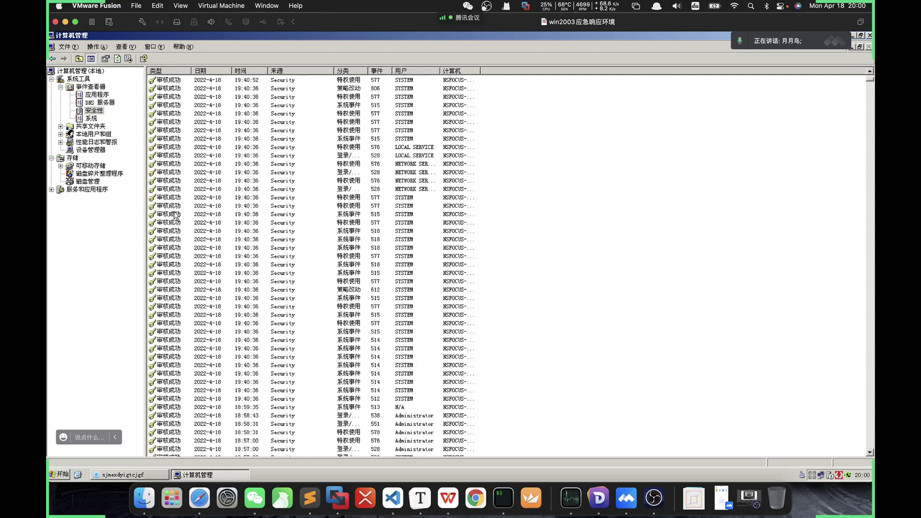
{"action": "left_click_drag", "start_coordinate": [871, 83], "coordinate": [865, 459]}
{"action": "left_click", "coordinate": [165, 232]}
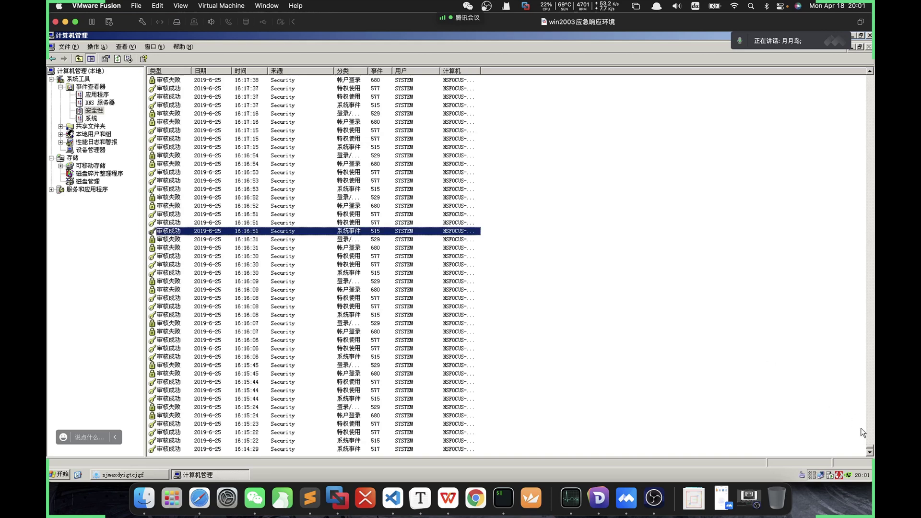
{"action": "mouse_move", "coordinate": [870, 451]}
{"action": "left_mouse_down"}
{"action": "mouse_move", "coordinate": [865, 404]}
{"action": "mouse_move", "coordinate": [870, 455]}
{"action": "mouse_move", "coordinate": [870, 446]}
{"action": "left_mouse_up"}
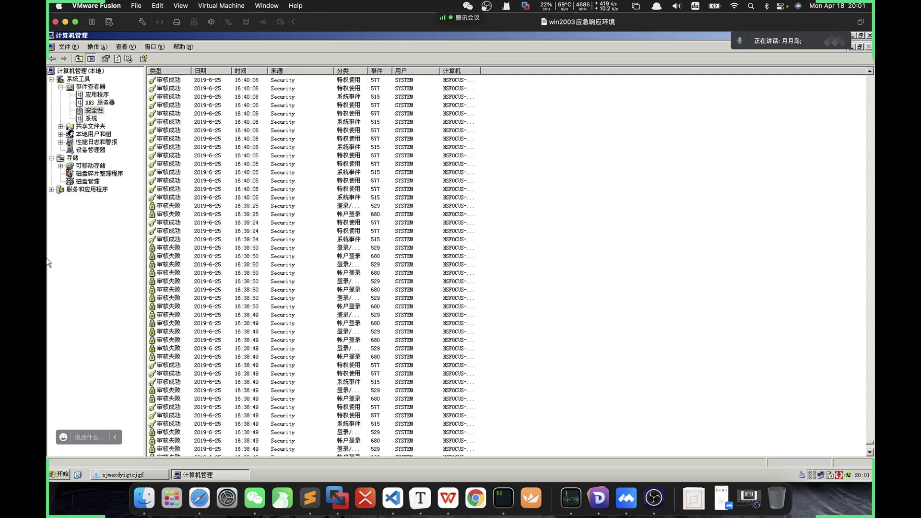
Filter the security log to exclude successful audit events (审核成功) while keeping failed audits, and close the filter properties
{"action": "right_click", "coordinate": [94, 111]}
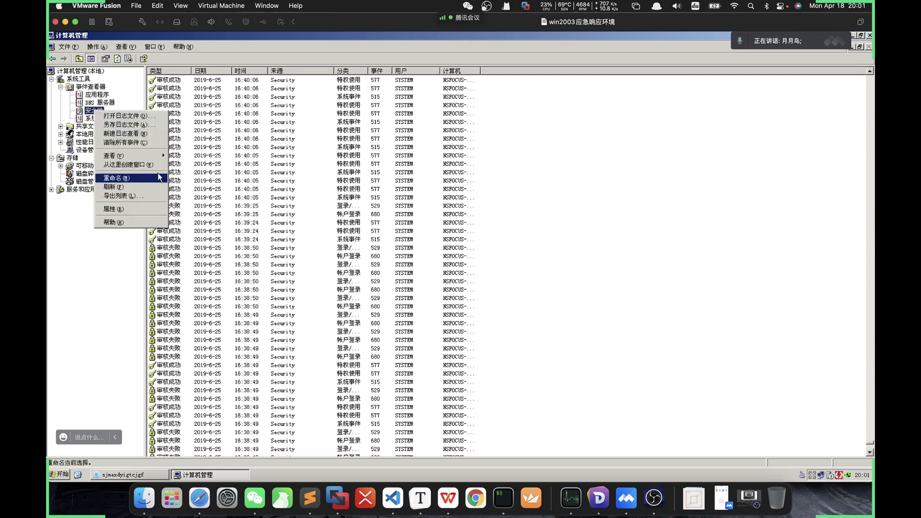
{"action": "mouse_move", "coordinate": [151, 154]}
{"action": "left_click", "coordinate": [211, 166]}
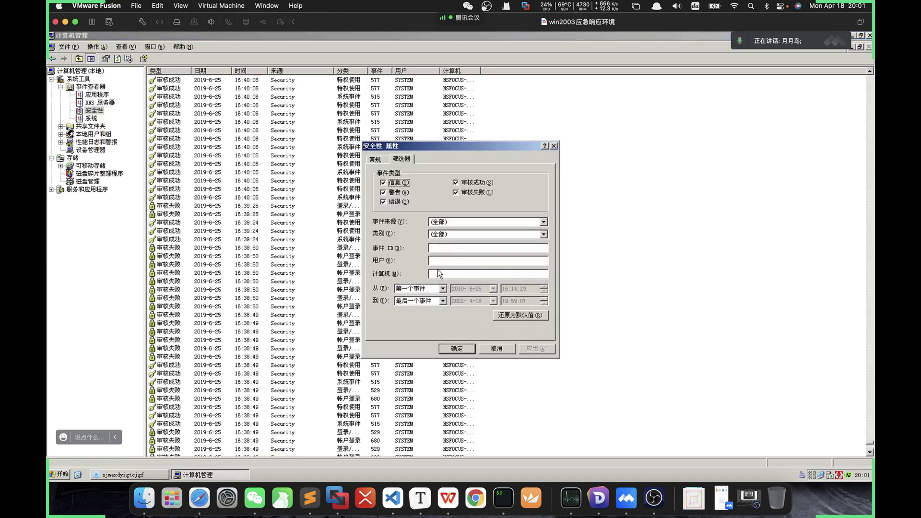
{"action": "left_click", "coordinate": [473, 183]}
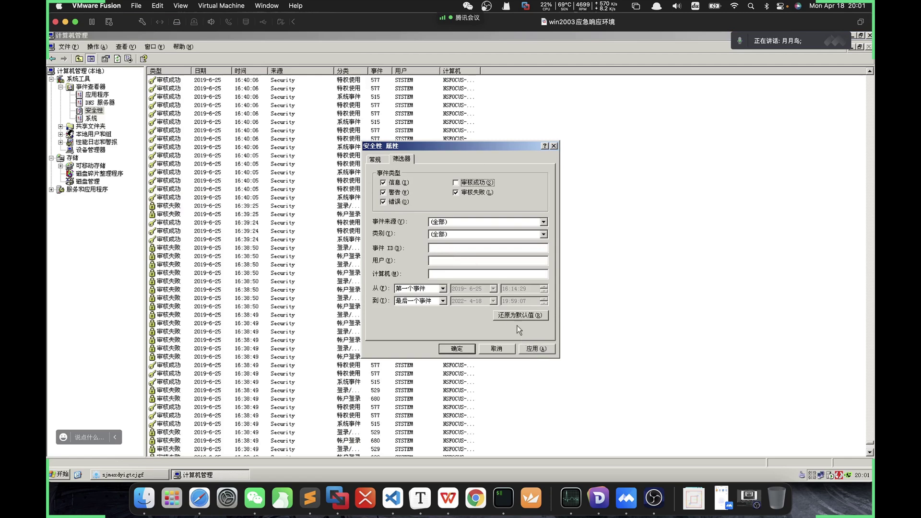
{"action": "left_click", "coordinate": [530, 349]}
{"action": "left_click_drag", "start_coordinate": [439, 143], "coordinate": [568, 128]}
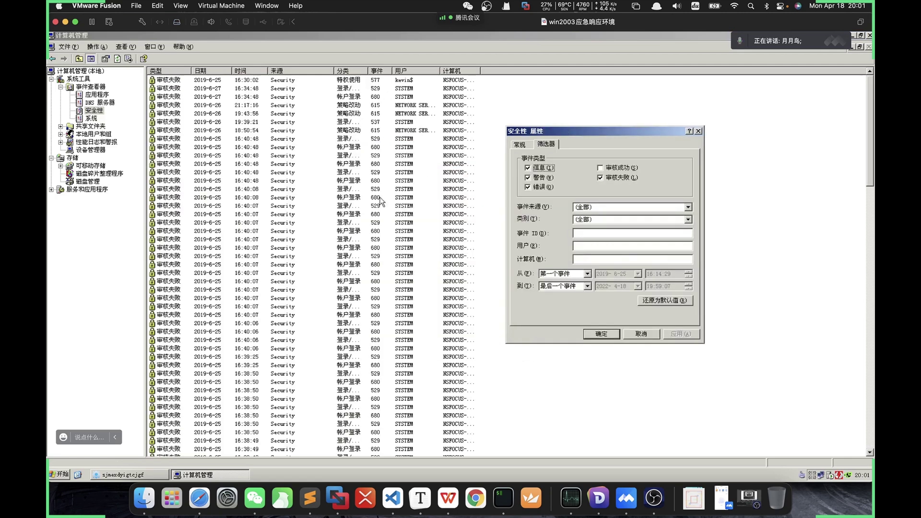
{"action": "key", "text": "Return"}
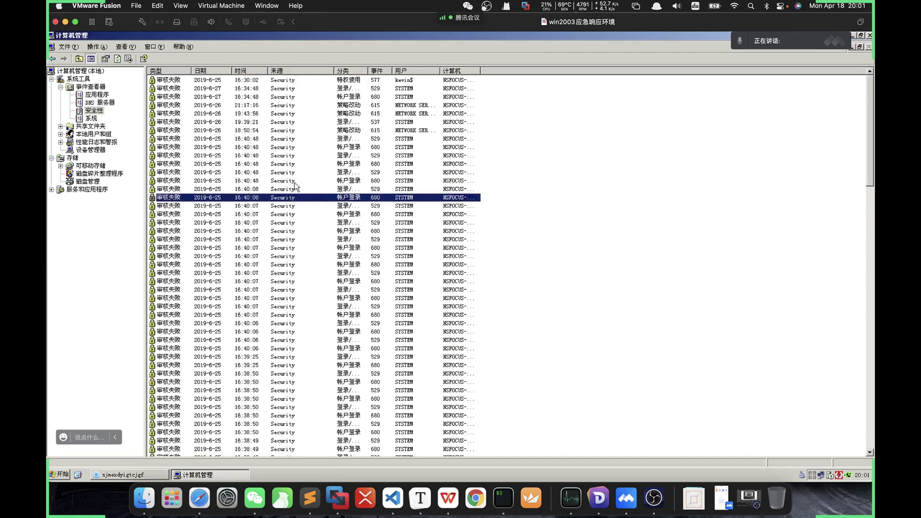
Examine the failed login entries with event IDs 529 and 680 from 2019-6-25, and return to the start of the list
{"action": "left_click", "coordinate": [307, 140]}
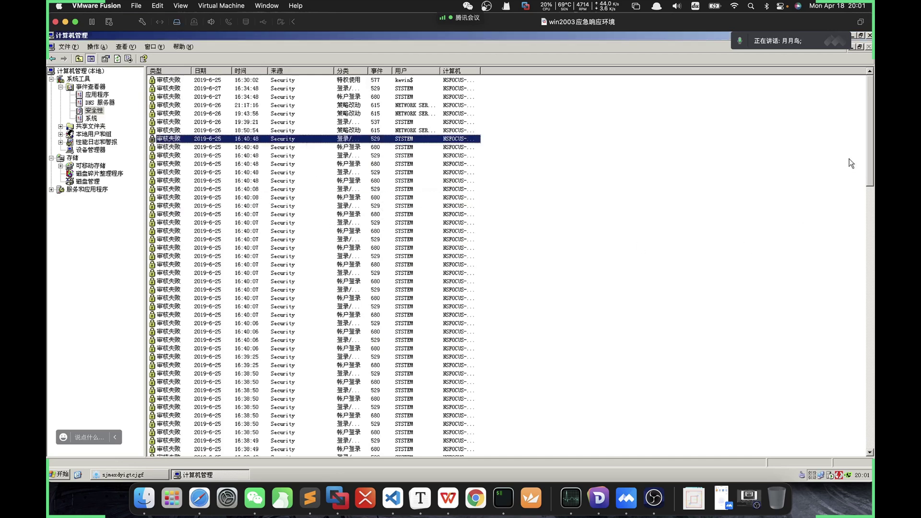
{"action": "left_click_drag", "start_coordinate": [871, 145], "coordinate": [872, 216]}
{"action": "left_click", "coordinate": [209, 326]}
{"action": "left_click", "coordinate": [224, 331]}
{"action": "left_click", "coordinate": [278, 373]}
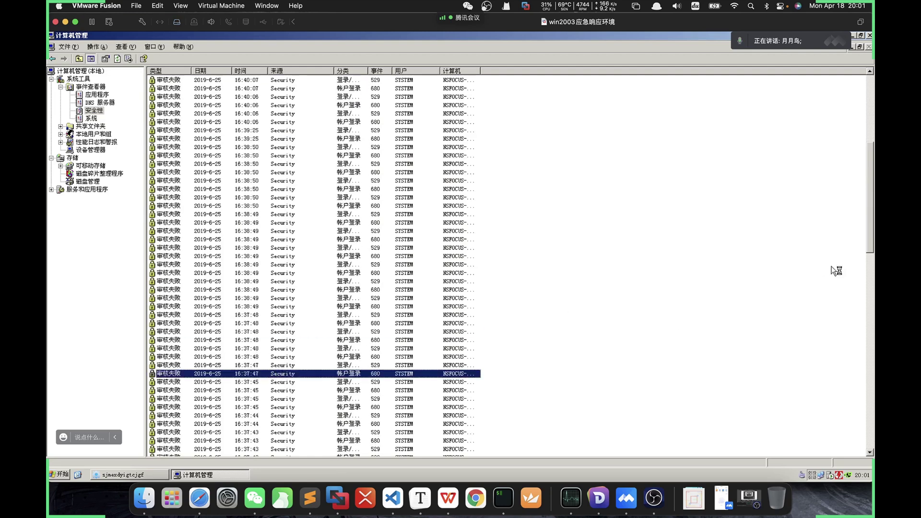
{"action": "left_click_drag", "start_coordinate": [865, 231], "coordinate": [865, 281]}
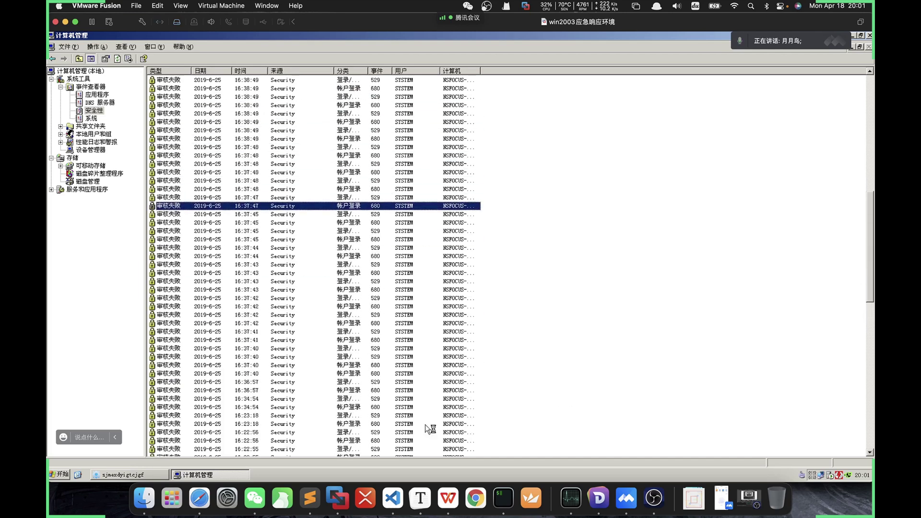
{"action": "left_click_drag", "start_coordinate": [867, 248], "coordinate": [847, 125]}
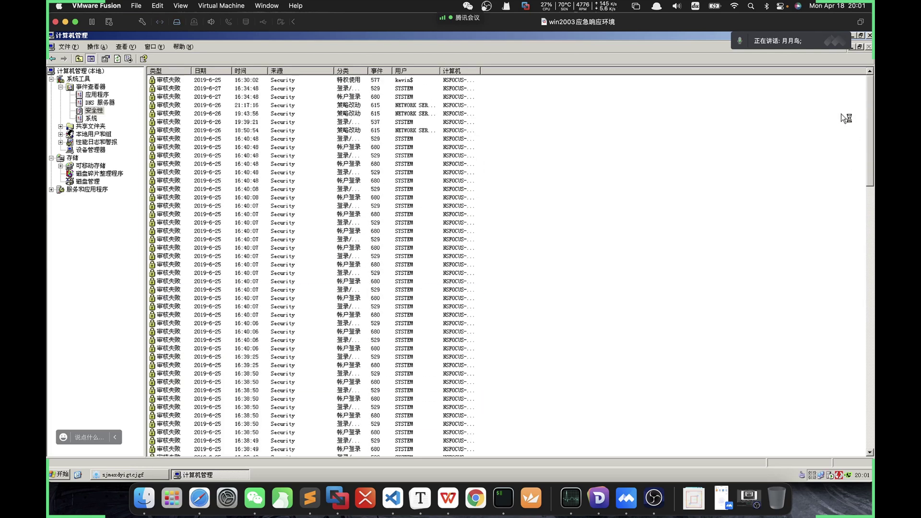
Check the details of the failed policy change event at 18:50:54 on 2019-6-26, and inspect the neighbouring failed login entries
{"action": "left_click", "coordinate": [422, 121]}
{"action": "double_click", "coordinate": [425, 128]}
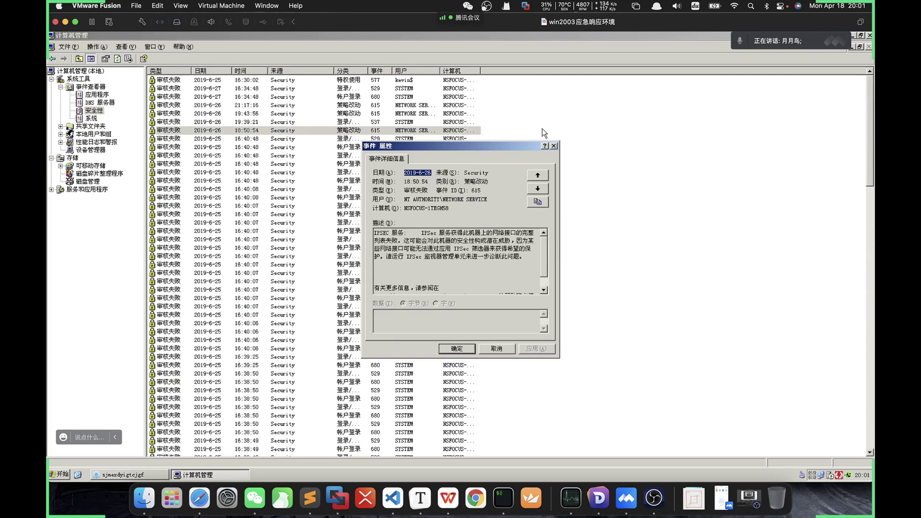
{"action": "left_click", "coordinate": [553, 146]}
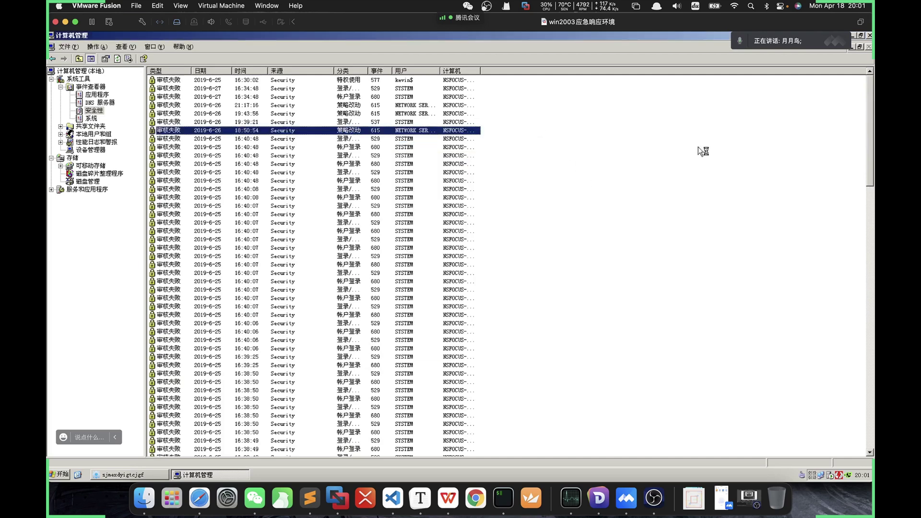
{"action": "left_click", "coordinate": [378, 123]}
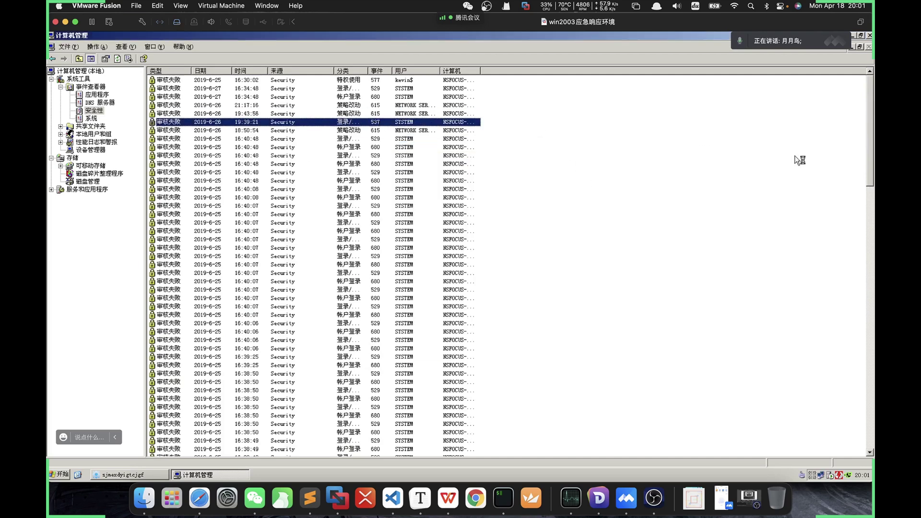
{"action": "scroll", "coordinate": [872, 168], "scroll_direction": "down", "scroll_amount": 1}
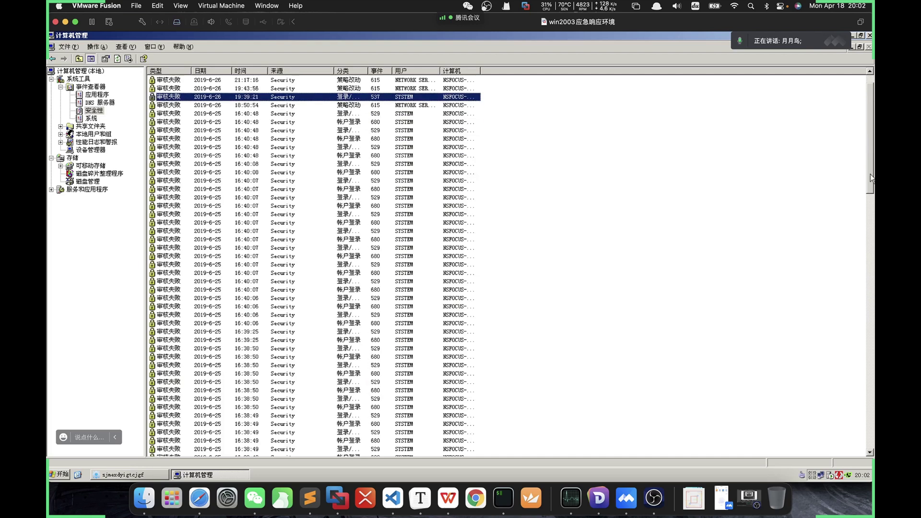
{"action": "left_click", "coordinate": [342, 199]}
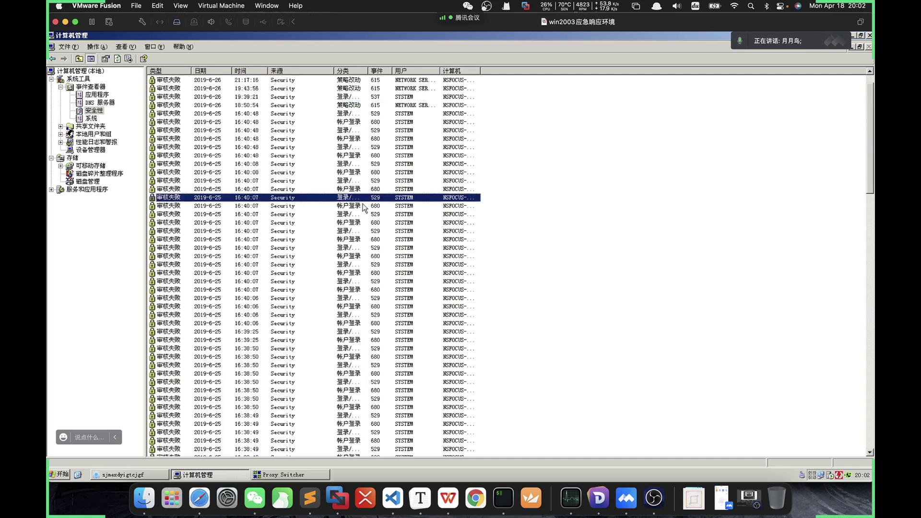
Check the details of a failed login event 529 at 16:40:07 on 2019-6-25, and look through the older failed entries
{"action": "left_click", "coordinate": [355, 215]}
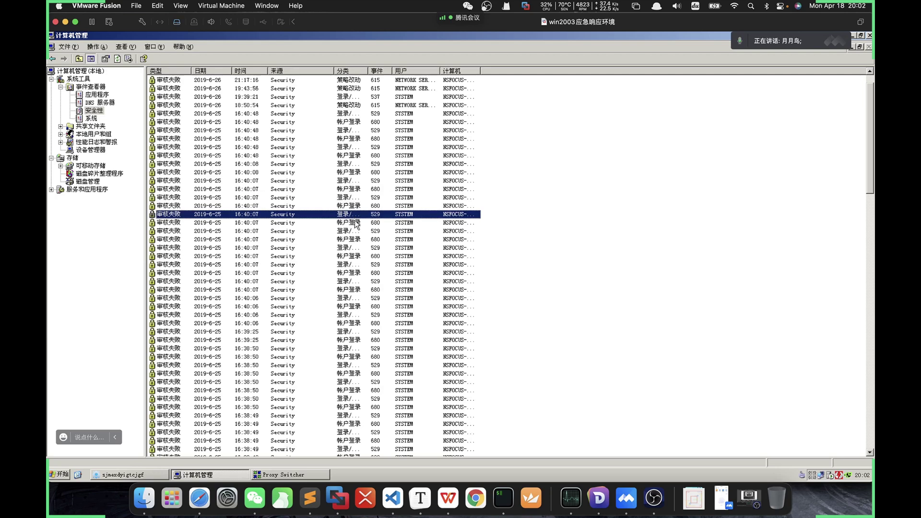
{"action": "double_click", "coordinate": [307, 215]}
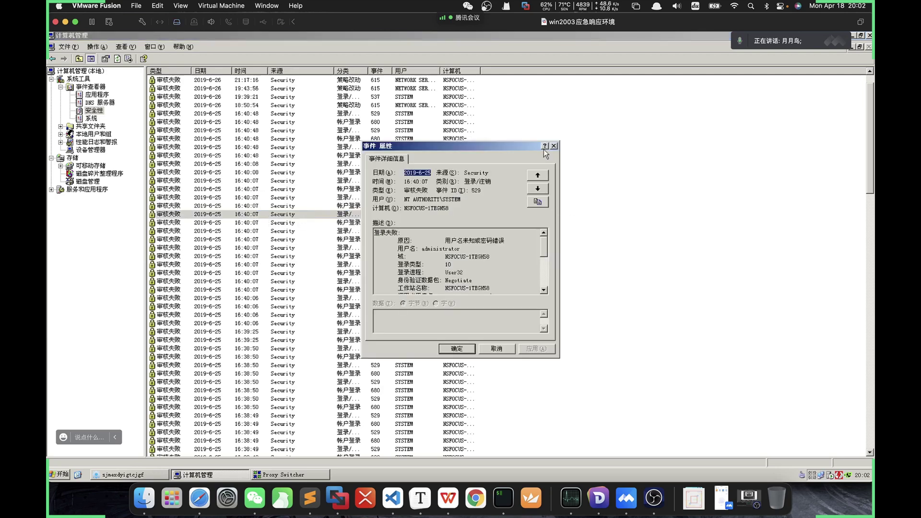
{"action": "left_click", "coordinate": [553, 146]}
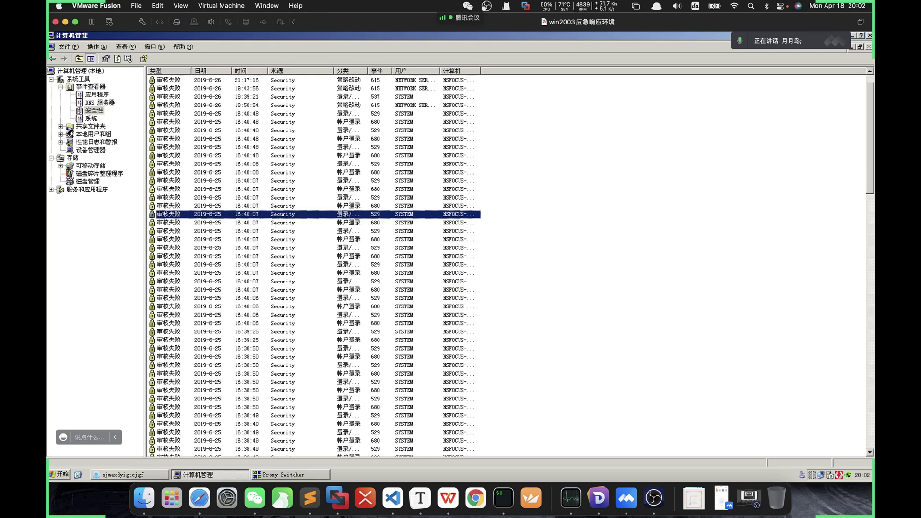
{"action": "scroll", "coordinate": [333, 306], "scroll_direction": "down", "scroll_amount": 6}
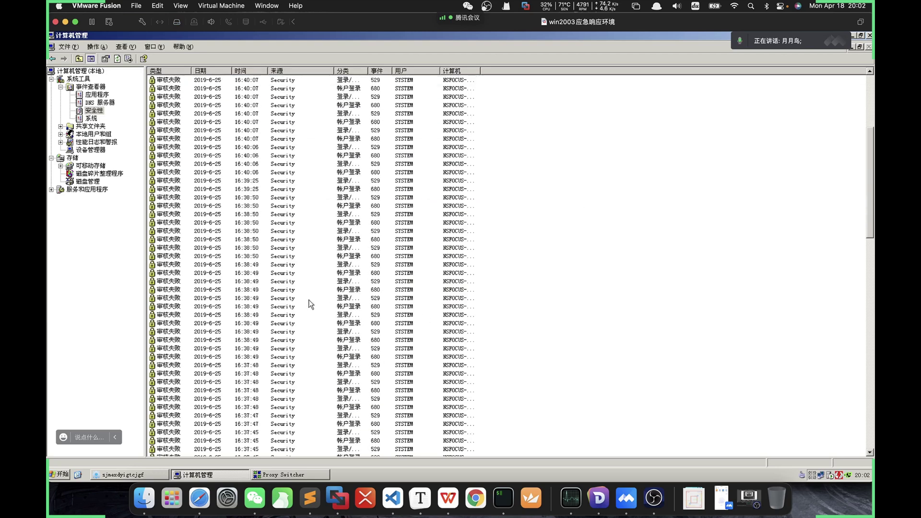
{"action": "left_click", "coordinate": [353, 299]}
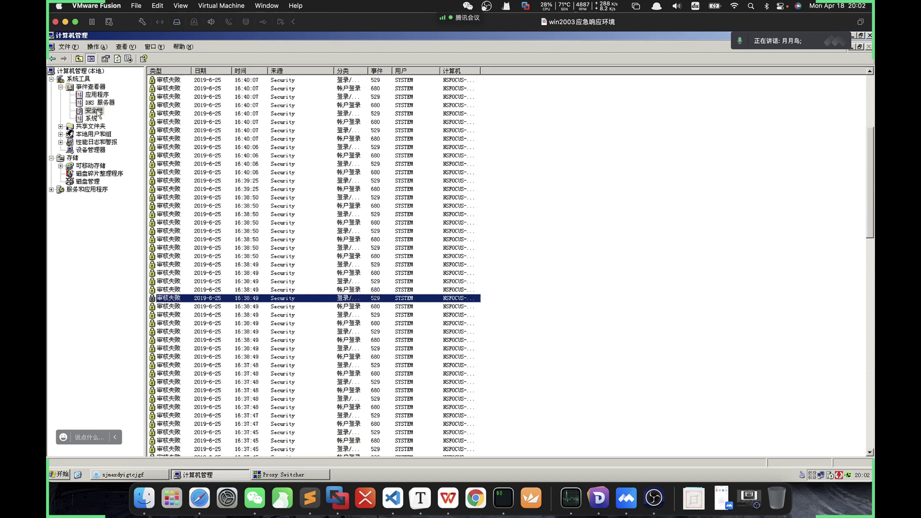
Filter the security log by event ID 529 with successful audits (审核成功) included again, apply it, and close the filter properties
{"action": "right_click", "coordinate": [97, 110]}
{"action": "mouse_move", "coordinate": [151, 156]}
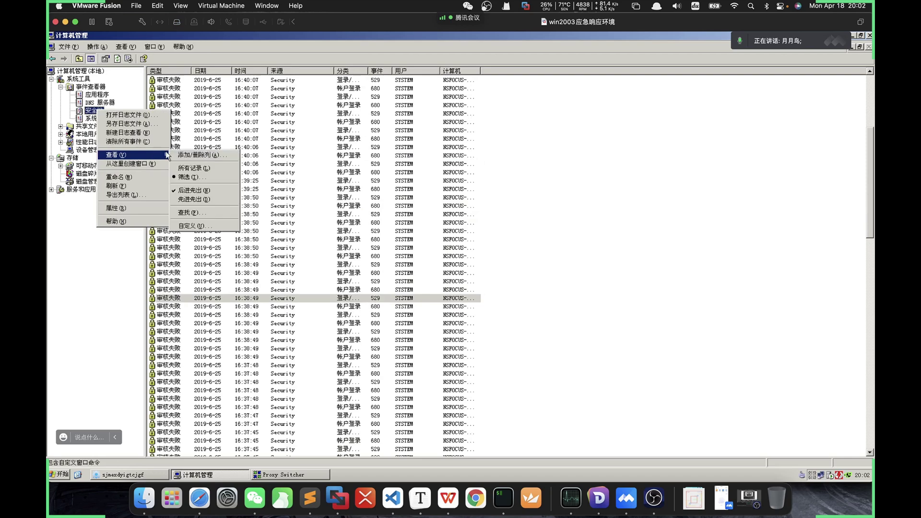
{"action": "left_click", "coordinate": [211, 183]}
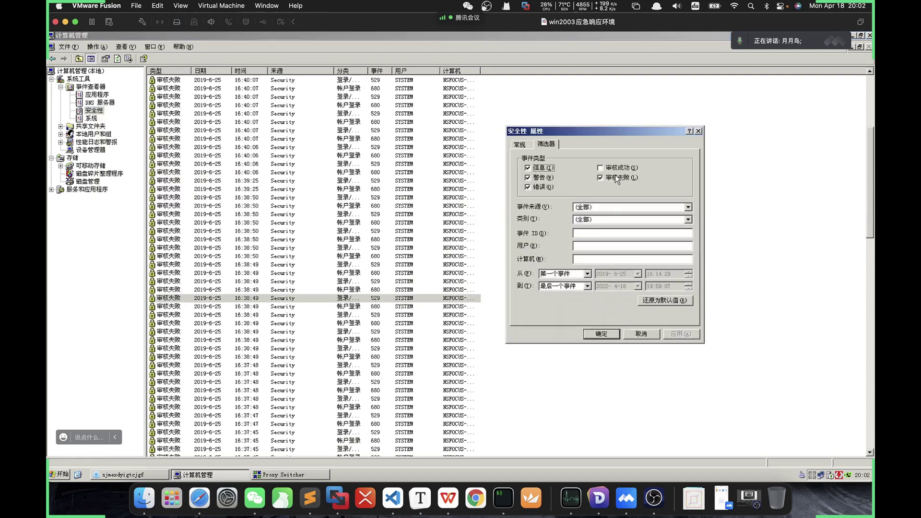
{"action": "left_click", "coordinate": [604, 221]}
{"action": "left_click", "coordinate": [605, 234]}
{"action": "type", "text": "52"}
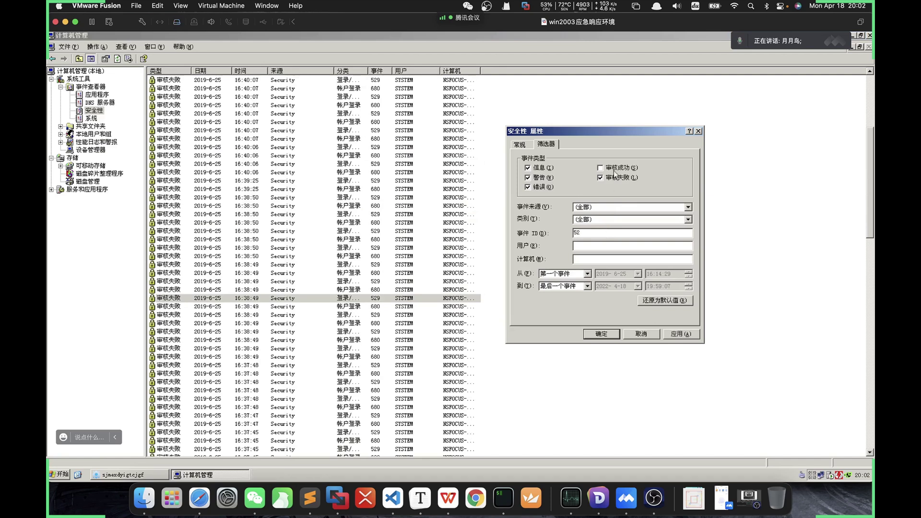
{"action": "left_click", "coordinate": [615, 168]}
{"action": "left_click", "coordinate": [586, 234]}
{"action": "left_click", "coordinate": [685, 334]}
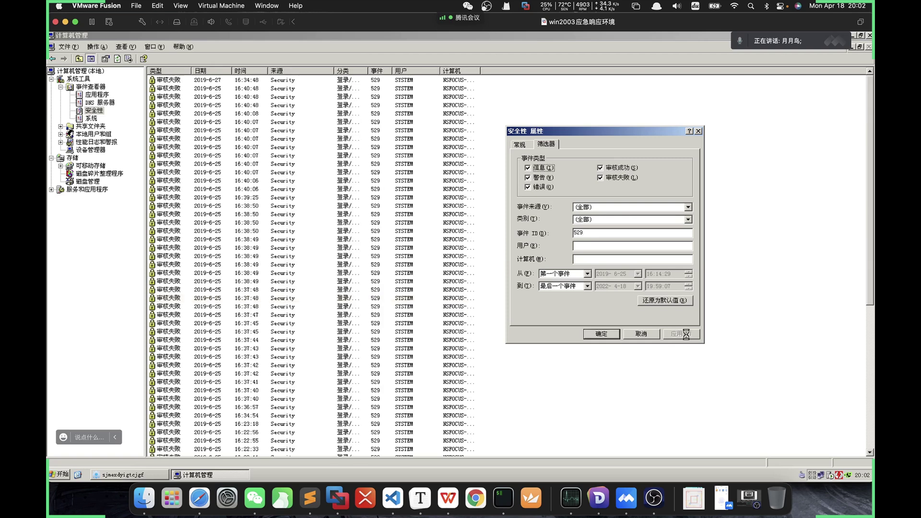
{"action": "left_click", "coordinate": [698, 131]}
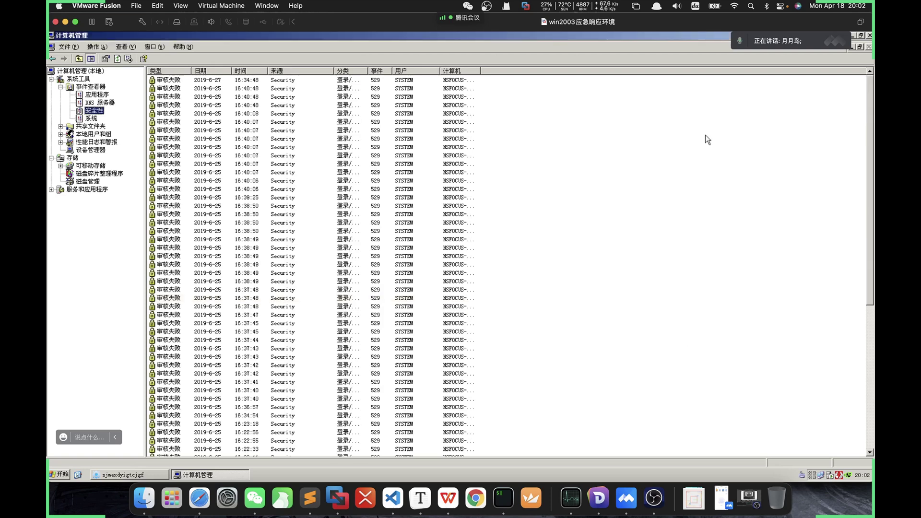
Examine the failed login event at 16:40:06 on 2019-6-25, focusing on its logon type (登录类型), and close its details
{"action": "left_click_drag", "start_coordinate": [864, 212], "coordinate": [802, 128]}
{"action": "left_click", "coordinate": [394, 180]}
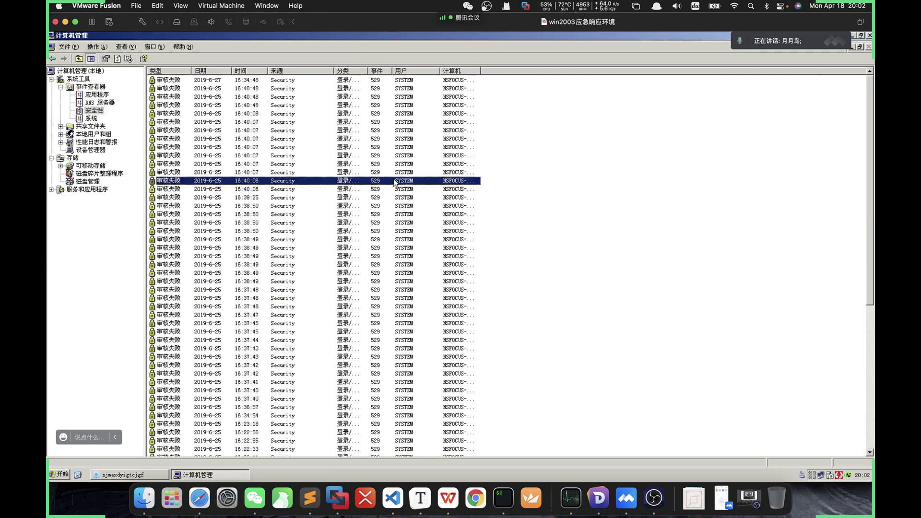
{"action": "double_click", "coordinate": [355, 181]}
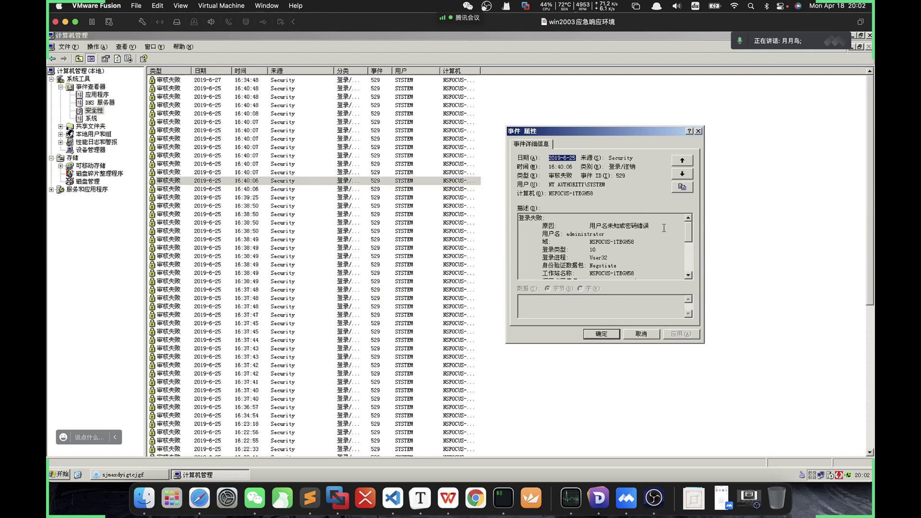
{"action": "left_click", "coordinate": [597, 250]}
{"action": "left_click_drag", "start_coordinate": [691, 229], "coordinate": [587, 244]}
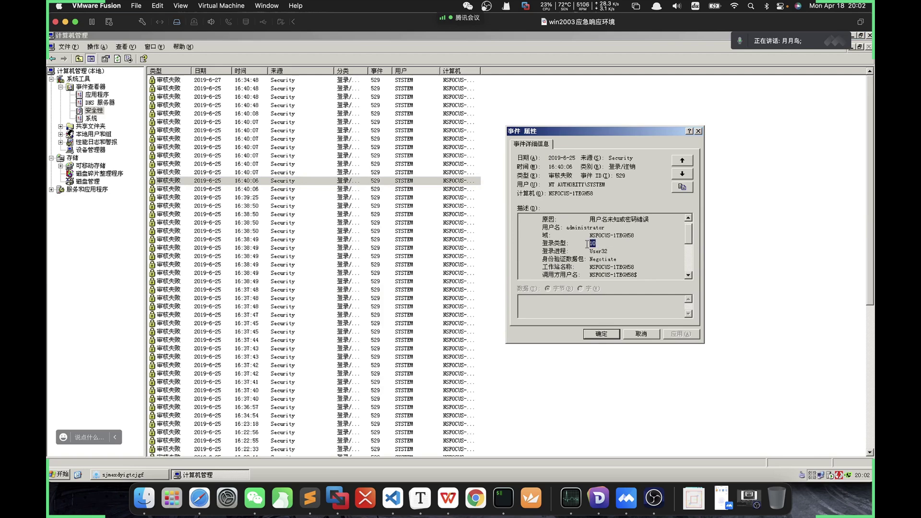
{"action": "left_click_drag", "start_coordinate": [599, 243], "coordinate": [569, 243]}
{"action": "left_click", "coordinate": [597, 242]}
{"action": "left_click", "coordinate": [641, 333]}
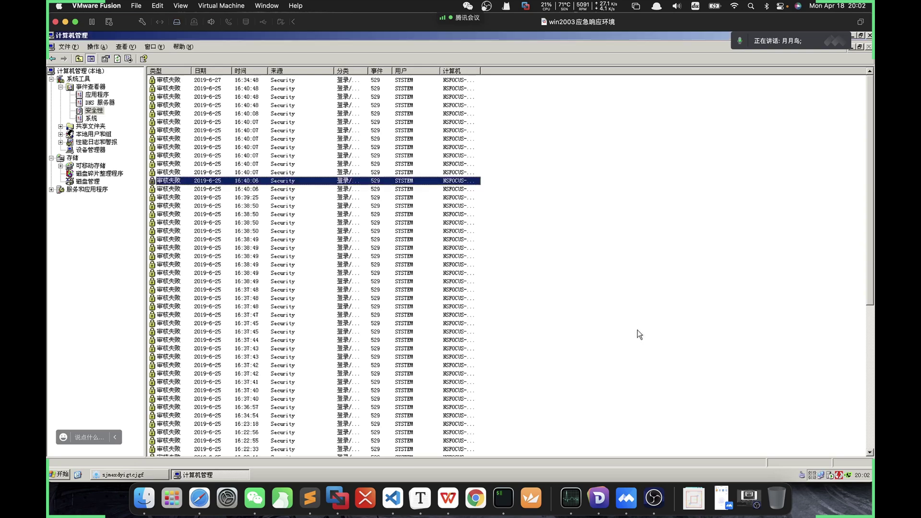
Compare the logon type in the failed login events at 16:38:49, 16:37:47 and 16:37:45
{"action": "double_click", "coordinate": [342, 265]}
{"action": "left_click", "coordinate": [641, 334]}
{"action": "double_click", "coordinate": [405, 316]}
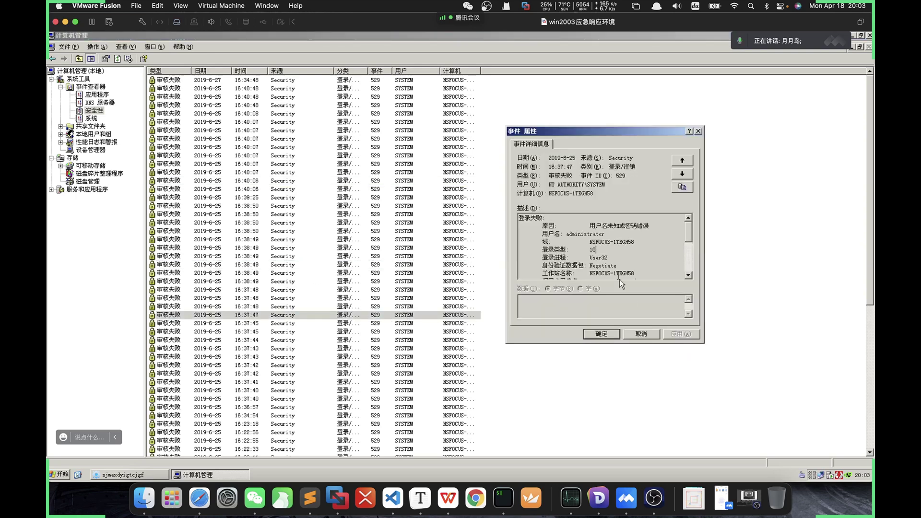
{"action": "left_click", "coordinate": [642, 334]}
{"action": "double_click", "coordinate": [358, 331]}
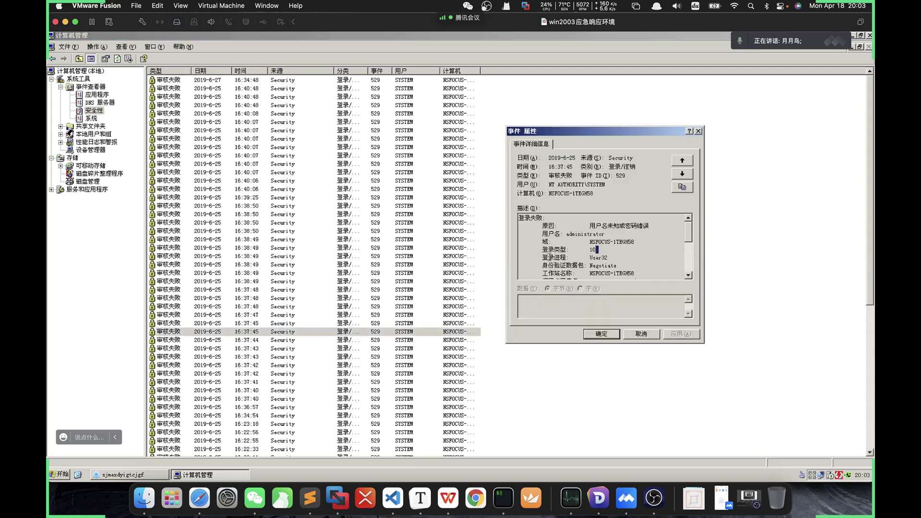
{"action": "left_click", "coordinate": [632, 333]}
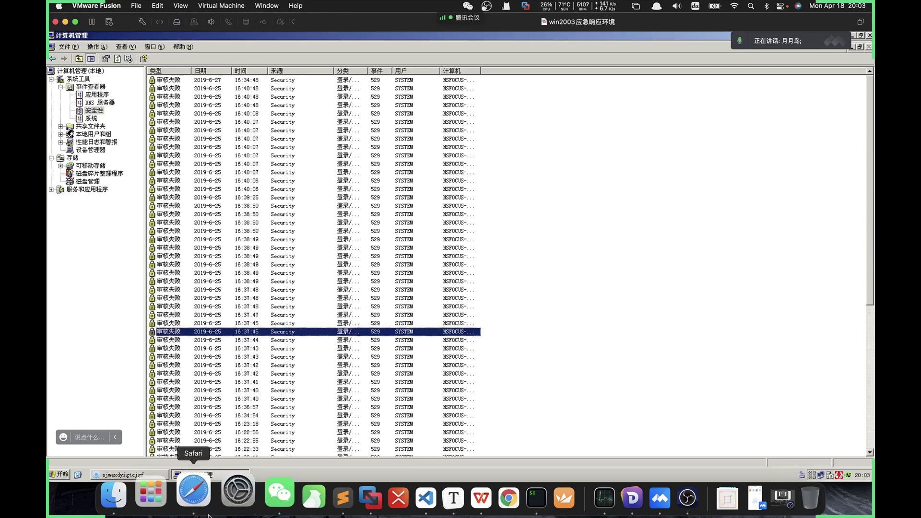
Switch to Safari and search Google for "winsows 登录类型"
{"action": "left_click", "coordinate": [198, 498]}
{"action": "left_click", "coordinate": [337, 43]}
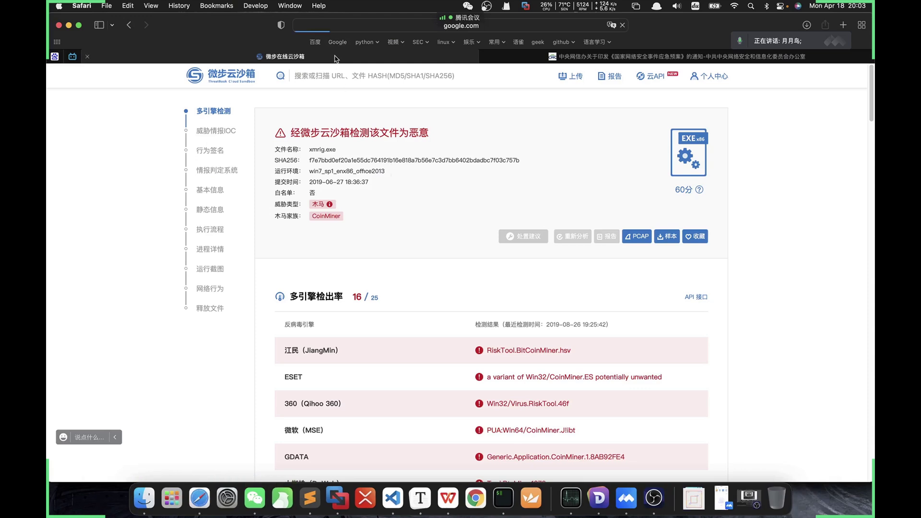
{"action": "type", "text": "wi"}
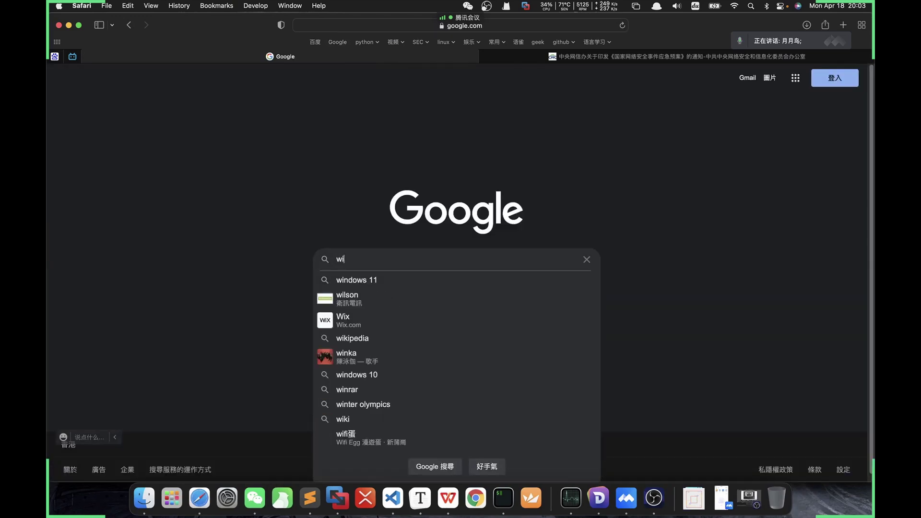
{"action": "type", "text": "nsows 登录"}
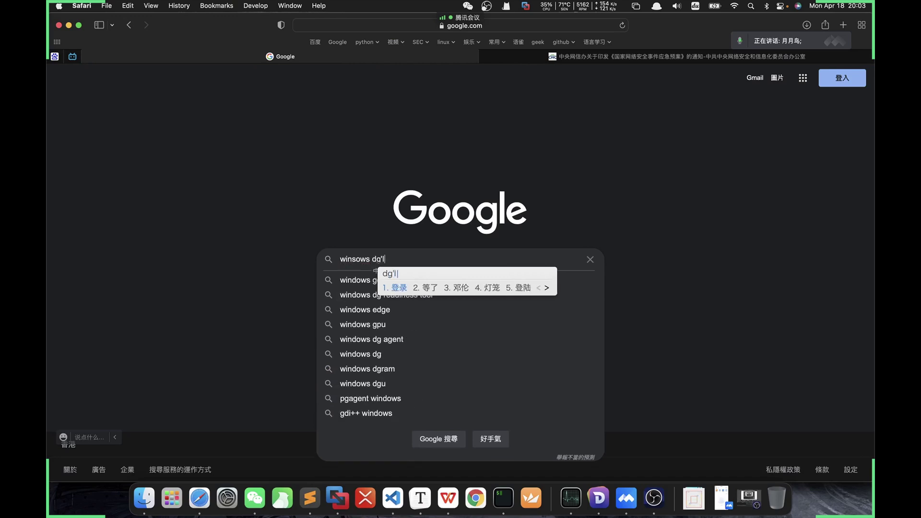
{"action": "type", "text": "类型"}
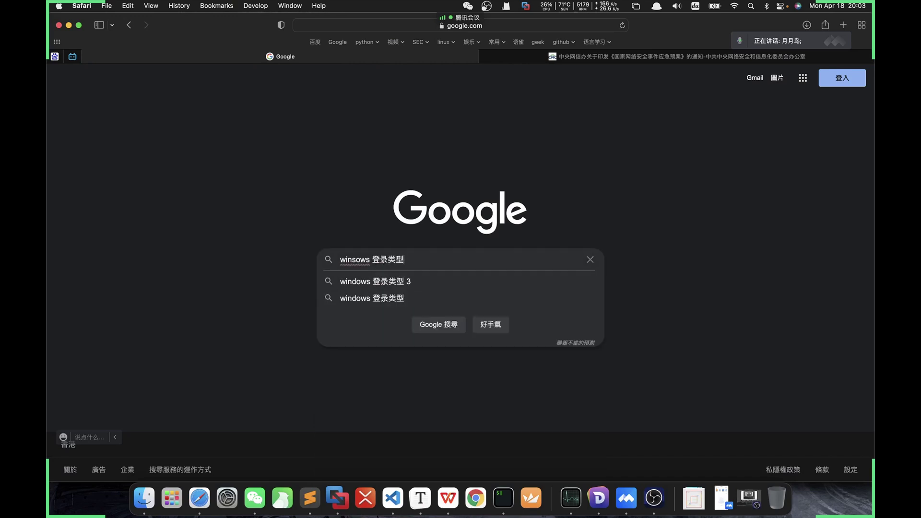
{"action": "key", "text": "Return"}
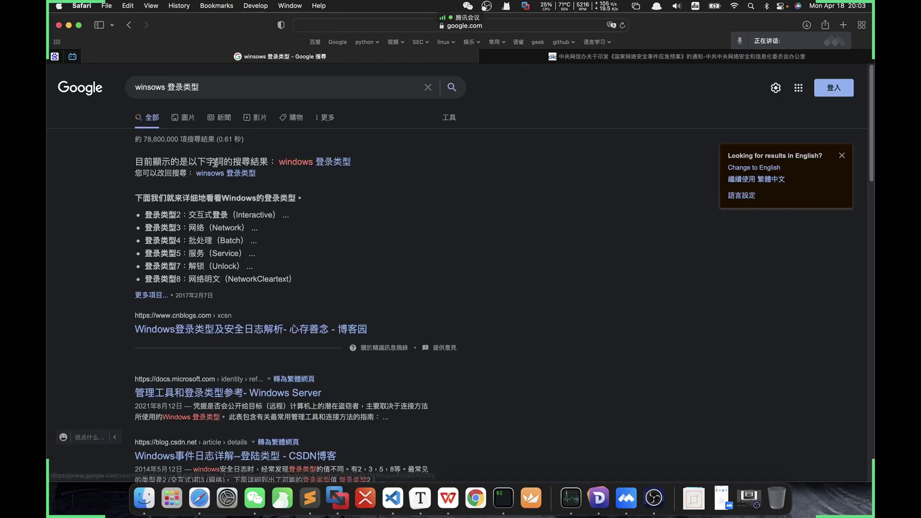
Open the cnblogs article on Windows logon types and security logs, and read the section on logon type 10 (RemoteInteractive)
{"action": "left_click", "coordinate": [151, 295]}
{"action": "scroll", "coordinate": [259, 239], "scroll_direction": "down", "scroll_amount": 3}
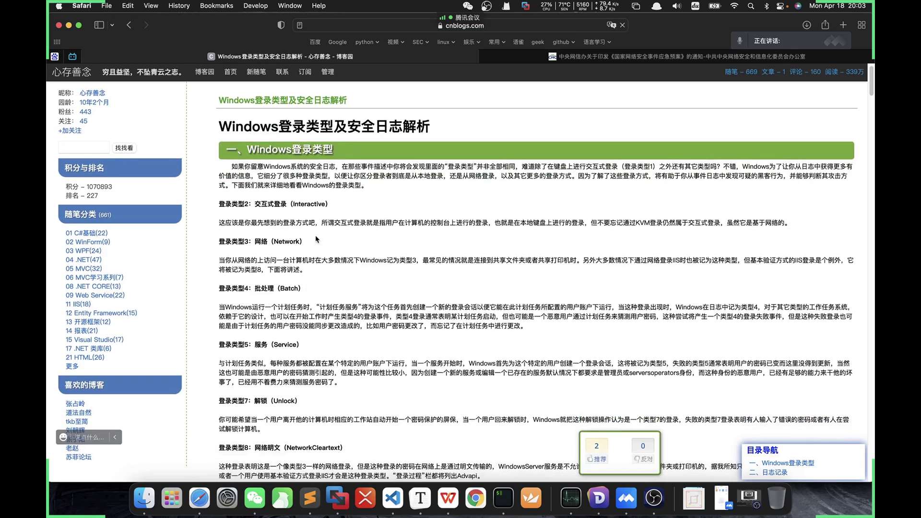
{"action": "scroll", "coordinate": [248, 202], "scroll_direction": "down", "scroll_amount": 10}
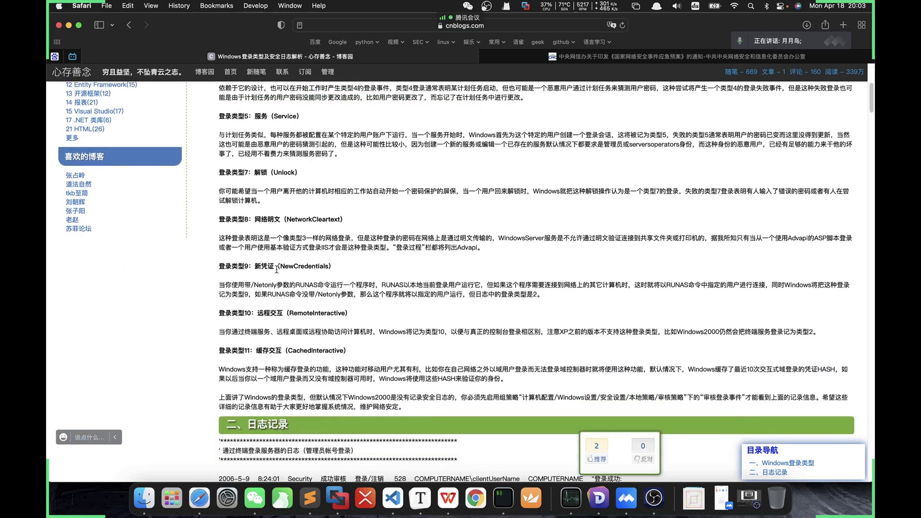
{"action": "left_click_drag", "start_coordinate": [257, 307], "coordinate": [383, 308]}
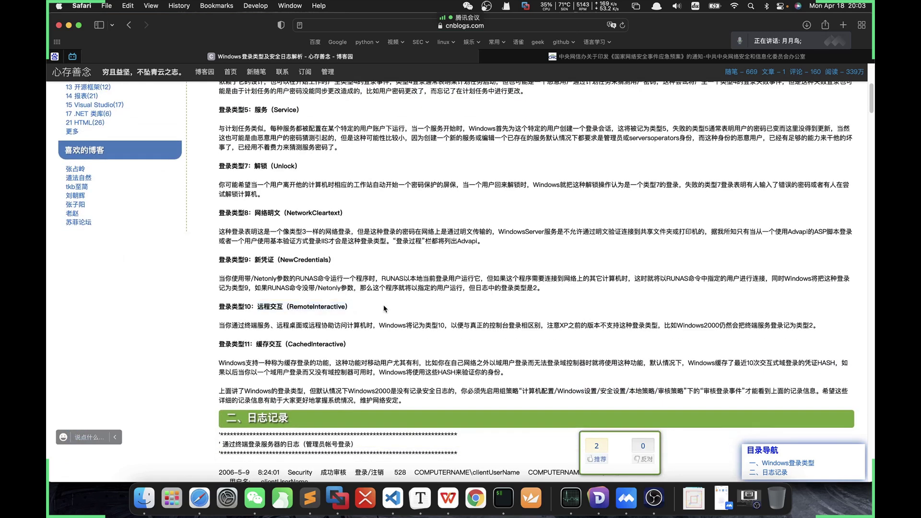
{"action": "left_click", "coordinate": [305, 309]}
{"action": "left_click_drag", "start_coordinate": [230, 306], "coordinate": [359, 308]}
{"action": "left_click", "coordinate": [359, 308]}
Read back through the article's enlarged logon type descriptions from type 9 (NewCredentials) towards type 4 (Batch)
{"action": "scroll", "coordinate": [361, 307], "scroll_direction": "up", "scroll_amount": 5}
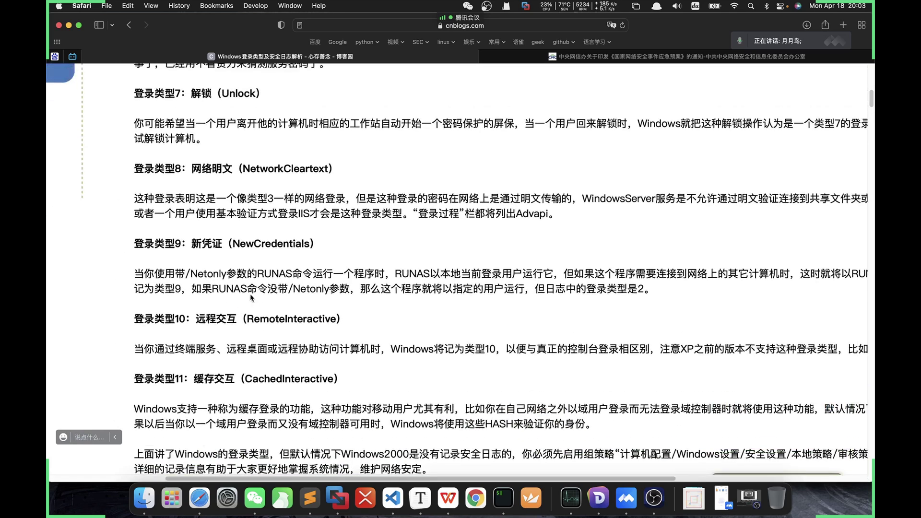
{"action": "scroll", "coordinate": [249, 295], "scroll_direction": "up", "scroll_amount": 4}
{"action": "scroll", "coordinate": [249, 293], "scroll_direction": "up", "scroll_amount": 3}
{"action": "left_click_drag", "start_coordinate": [182, 258], "coordinate": [266, 258]}
{"action": "left_click", "coordinate": [313, 258]}
{"action": "scroll", "coordinate": [203, 223], "scroll_direction": "up", "scroll_amount": 3}
{"action": "left_click_drag", "start_coordinate": [194, 238], "coordinate": [275, 240]}
{"action": "left_click", "coordinate": [273, 236]}
Read the article's descriptions of logon type 3 (Network) and logon type 2 (Interactive)
{"action": "scroll", "coordinate": [252, 236], "scroll_direction": "up", "scroll_amount": 2}
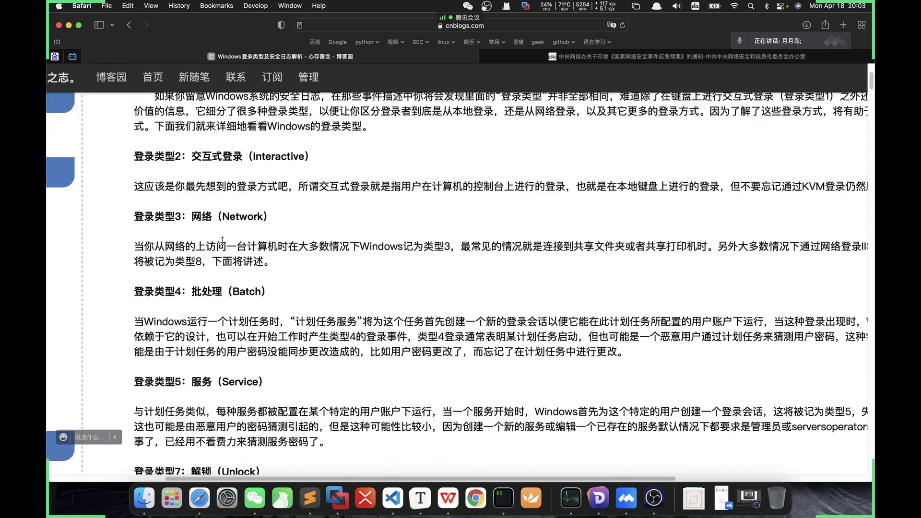
{"action": "left_click_drag", "start_coordinate": [191, 216], "coordinate": [271, 217]}
{"action": "left_click", "coordinate": [274, 217]}
{"action": "scroll", "coordinate": [288, 234], "scroll_direction": "up", "scroll_amount": 1}
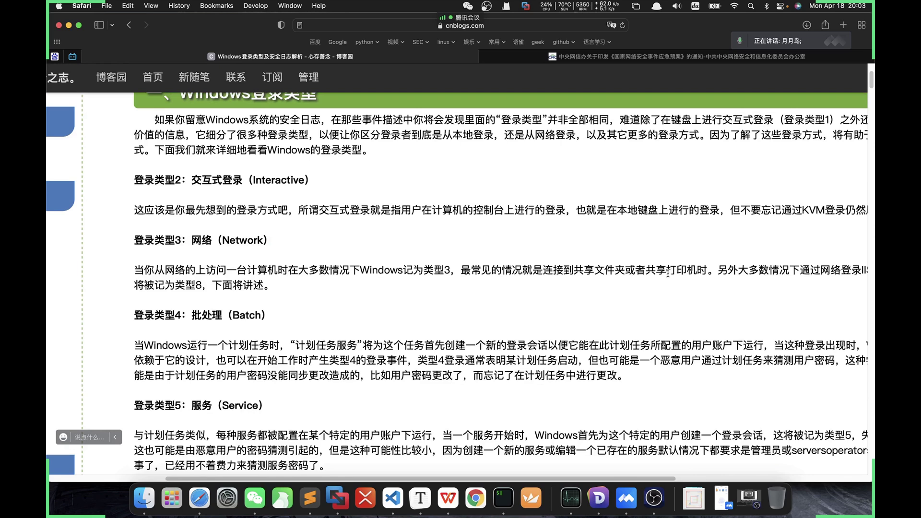
{"action": "scroll", "coordinate": [418, 270], "scroll_direction": "left", "scroll_amount": 1}
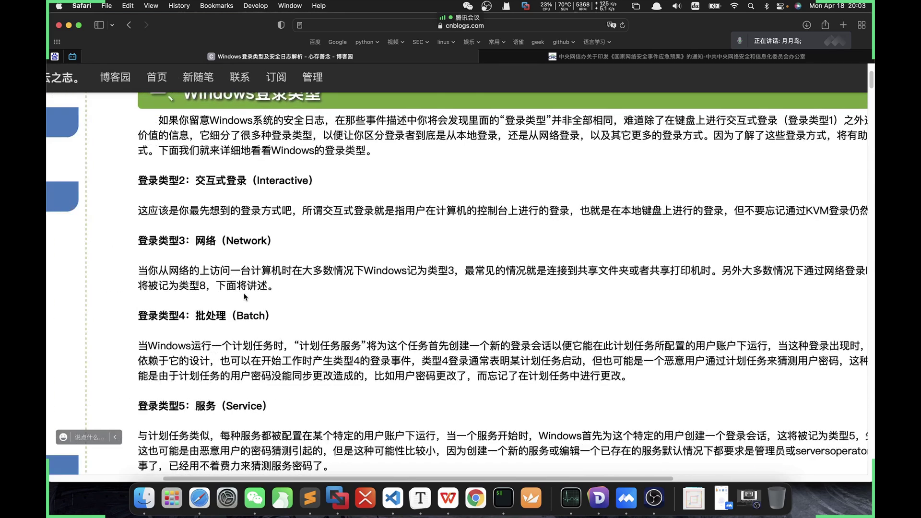
{"action": "scroll", "coordinate": [201, 280], "scroll_direction": "up", "scroll_amount": 2}
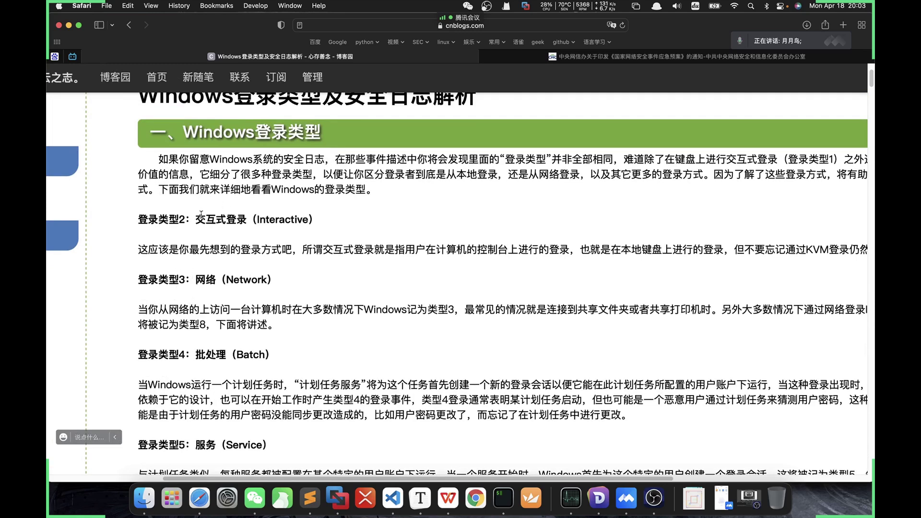
{"action": "left_click_drag", "start_coordinate": [194, 223], "coordinate": [321, 222]}
{"action": "left_click", "coordinate": [304, 243]}
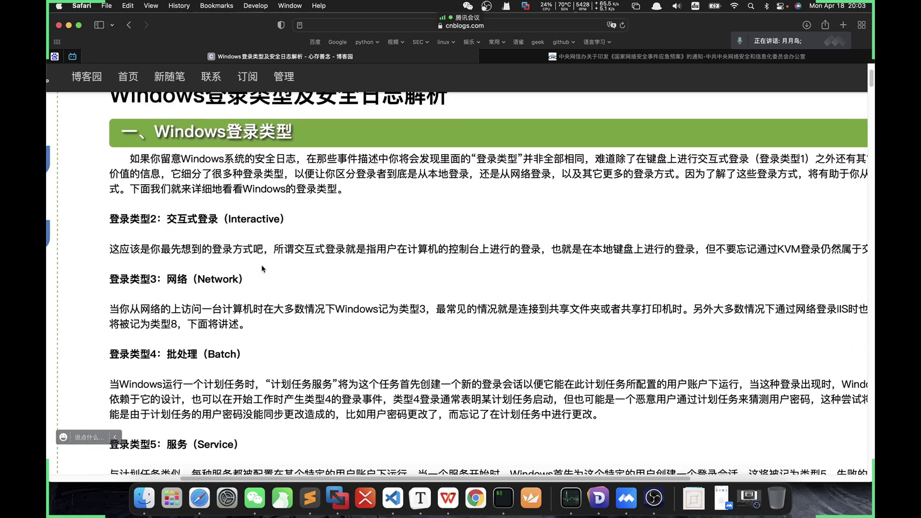
Reduce the page zoom and review the logon types from type 7 (Unlock) down to type 10 (RemoteInteractive)
{"action": "key", "text": "super+minus"}
{"action": "scroll", "coordinate": [263, 268], "scroll_direction": "down", "scroll_amount": 5}
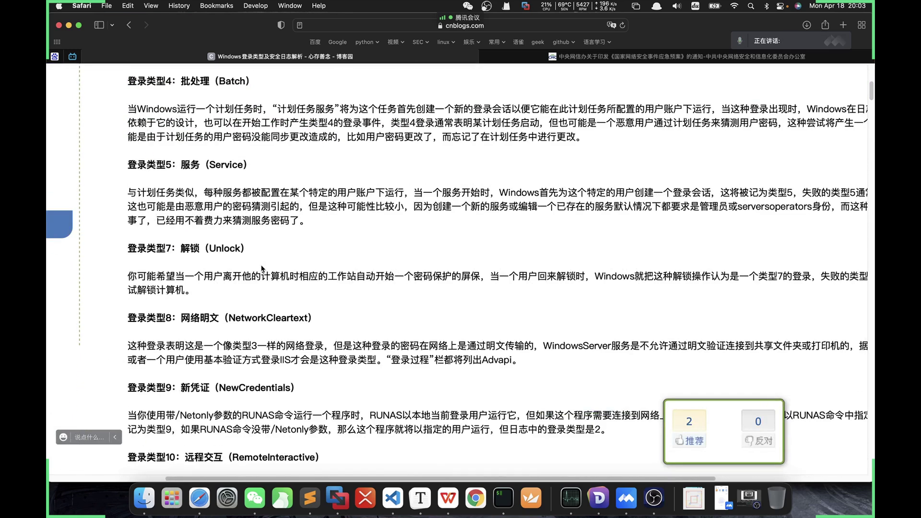
{"action": "scroll", "coordinate": [262, 268], "scroll_direction": "down", "scroll_amount": 2}
{"action": "left_click_drag", "start_coordinate": [200, 158], "coordinate": [241, 158]}
{"action": "left_click", "coordinate": [244, 158]}
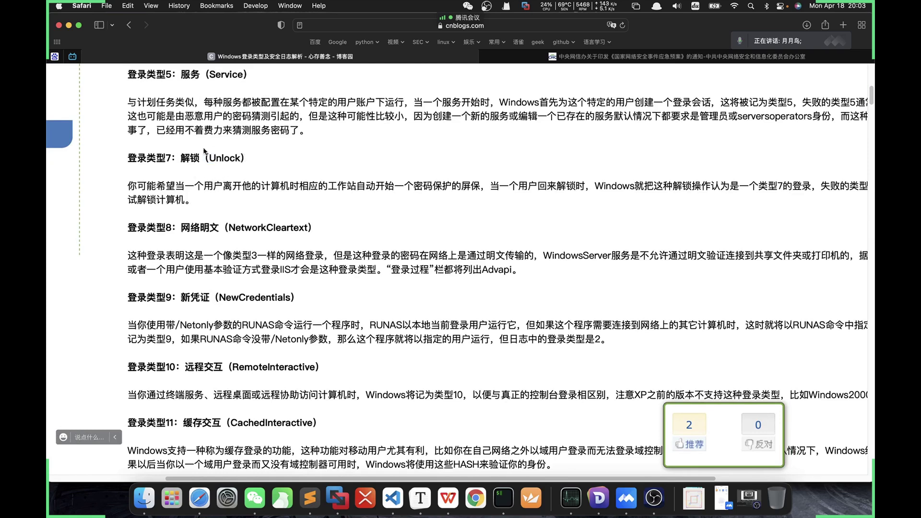
{"action": "scroll", "coordinate": [239, 191], "scroll_direction": "down", "scroll_amount": 3}
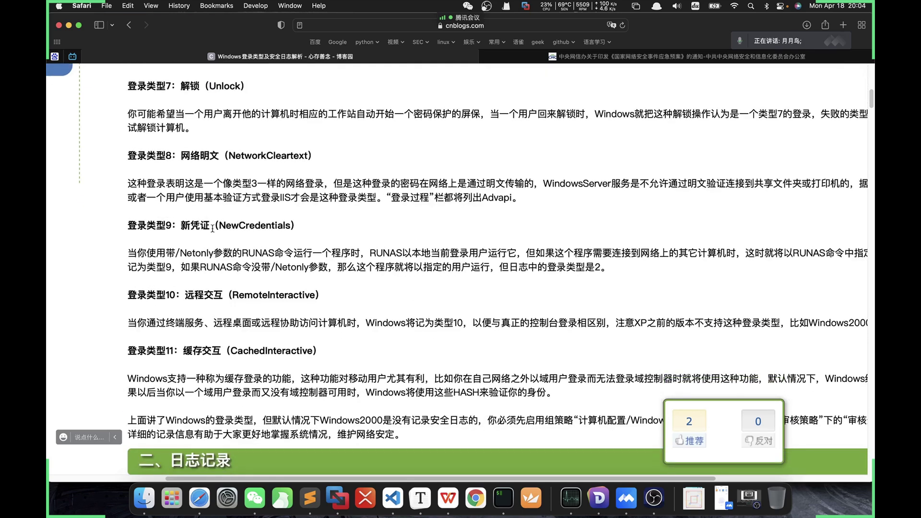
{"action": "scroll", "coordinate": [212, 229], "scroll_direction": "down", "scroll_amount": 1}
{"action": "left_click_drag", "start_coordinate": [188, 264], "coordinate": [244, 263]}
{"action": "left_click", "coordinate": [263, 264]}
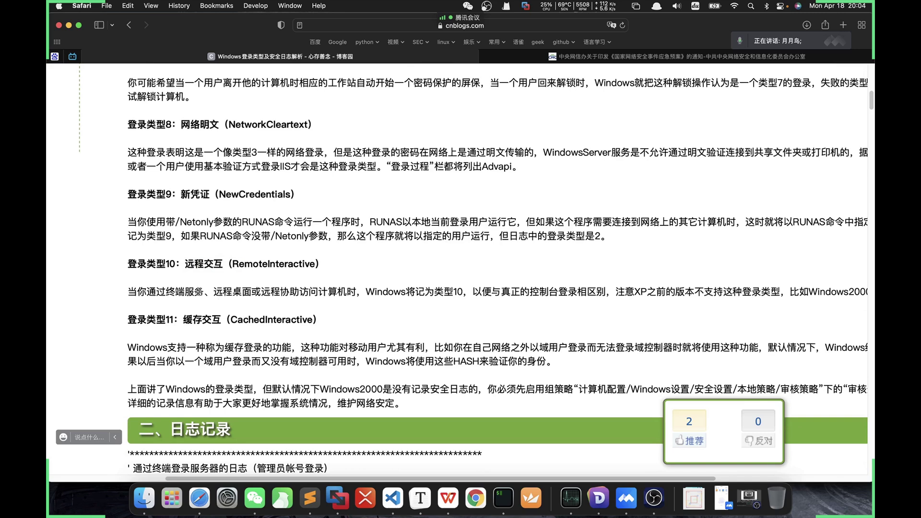
Reread the article's description of logon type 10 (RemoteInteractive) covering terminal services, remote desktop and remote assistance
{"action": "left_click_drag", "start_coordinate": [165, 291], "coordinate": [204, 291]}
{"action": "left_click", "coordinate": [214, 292]}
{"action": "left_click_drag", "start_coordinate": [213, 292], "coordinate": [324, 291]}
{"action": "left_click", "coordinate": [283, 292]}
{"action": "left_click", "coordinate": [256, 303]}
{"action": "scroll", "coordinate": [376, 272], "scroll_direction": "down", "scroll_amount": 5}
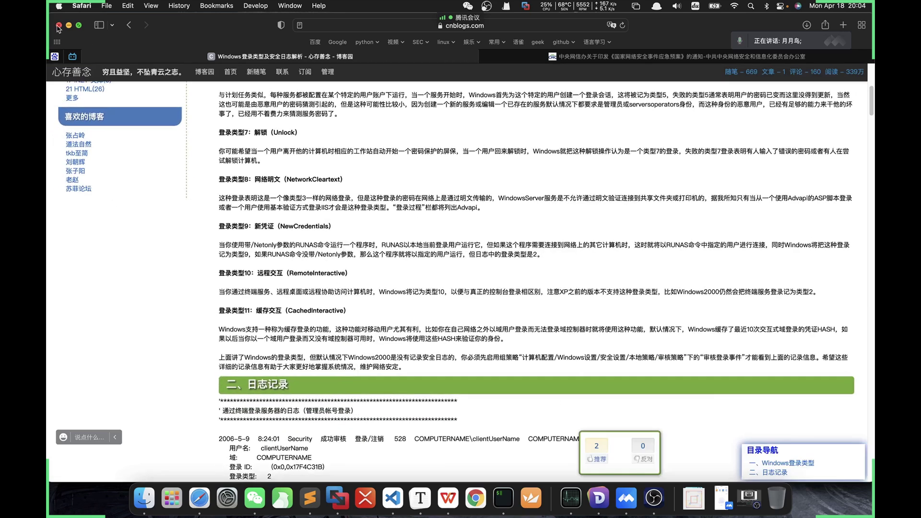
Switch to the Windows 2003 VM in VMware Fusion and check the details of the upper failed logon event from 2019-6-25 16:37:45
{"action": "key", "text": "super+Tab"}
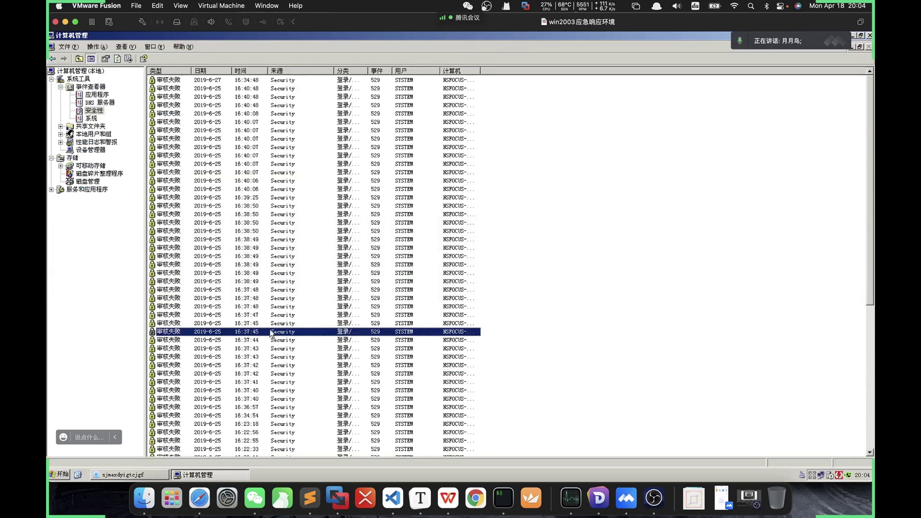
{"action": "key", "text": "Up"}
{"action": "key", "text": "Down"}
{"action": "key", "text": "Up"}
{"action": "key", "text": "Down"}
{"action": "left_click", "coordinate": [283, 324]}
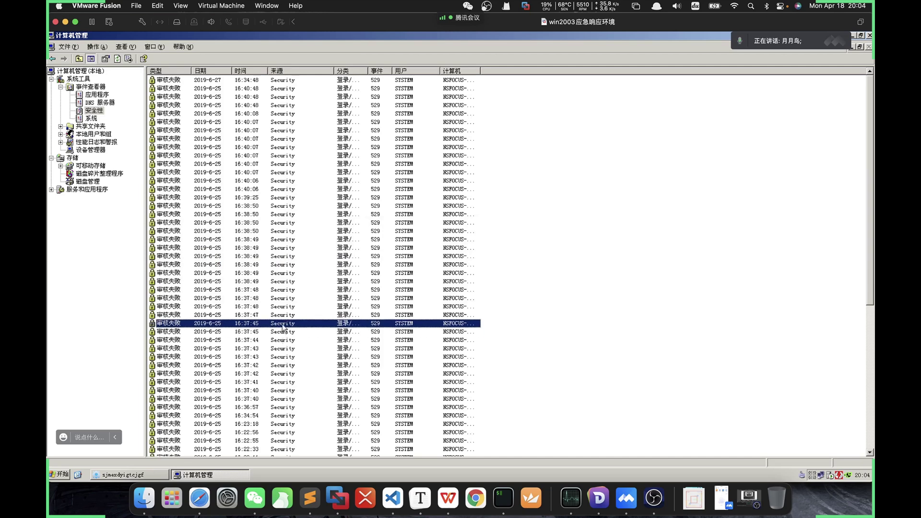
{"action": "key", "text": "Down"}
{"action": "key", "text": "Up"}
{"action": "double_click", "coordinate": [292, 323]}
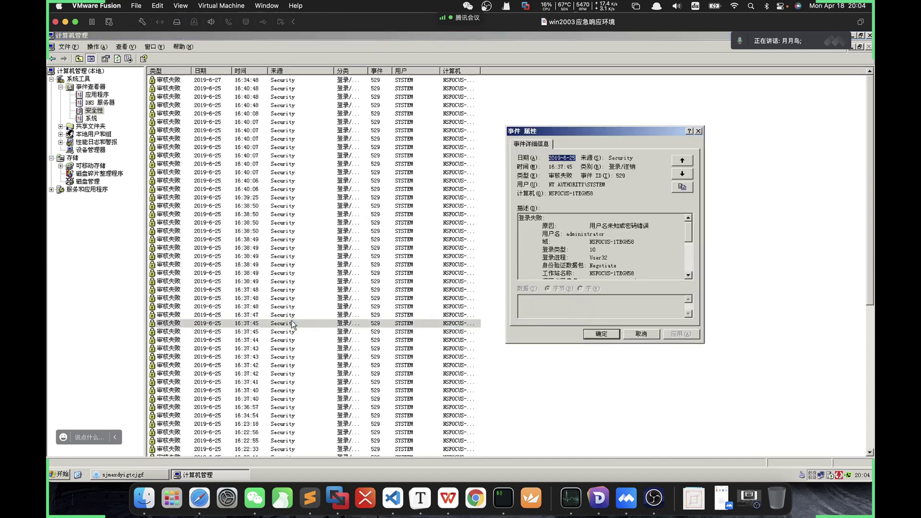
{"action": "left_click", "coordinate": [641, 333]}
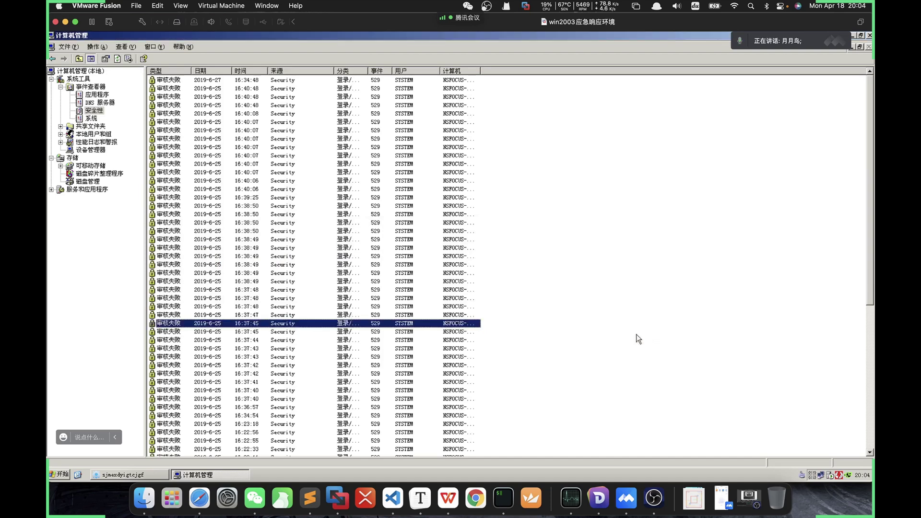
Check the logon type of the second failed logon event at 16:37:45, and close its properties
{"action": "left_click", "coordinate": [277, 332]}
{"action": "double_click", "coordinate": [276, 333]}
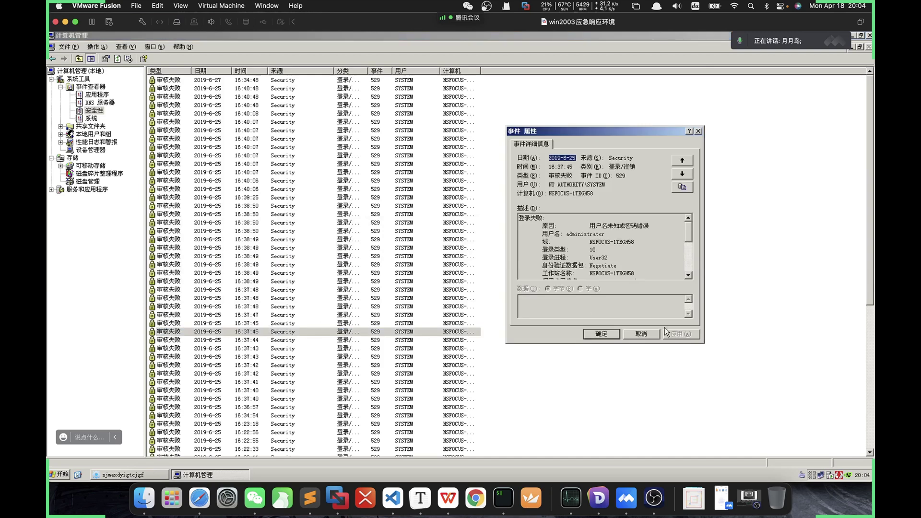
{"action": "left_click", "coordinate": [641, 334]}
{"action": "left_click", "coordinate": [307, 324]}
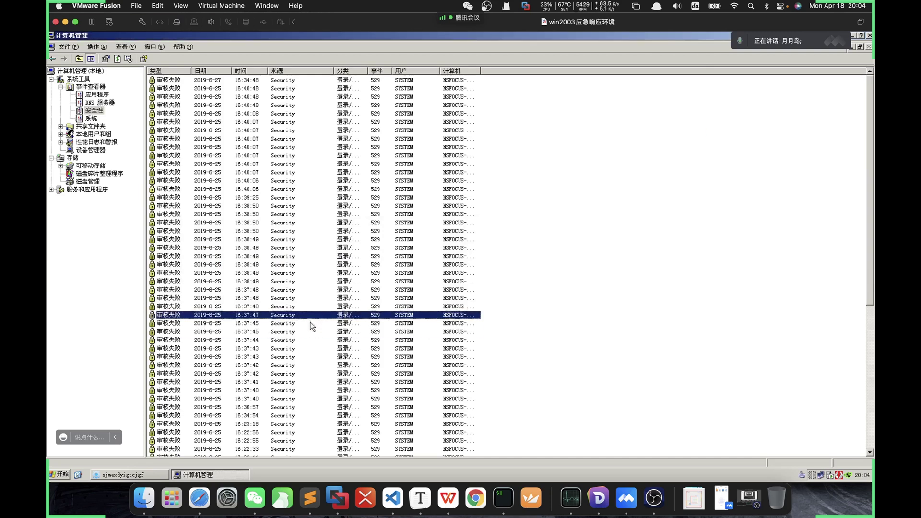
Consult the WPS slide listing Windows login event IDs, and return to the VM's security log
{"action": "key", "text": "super+Tab"}
{"action": "key", "text": "super+Tab"}
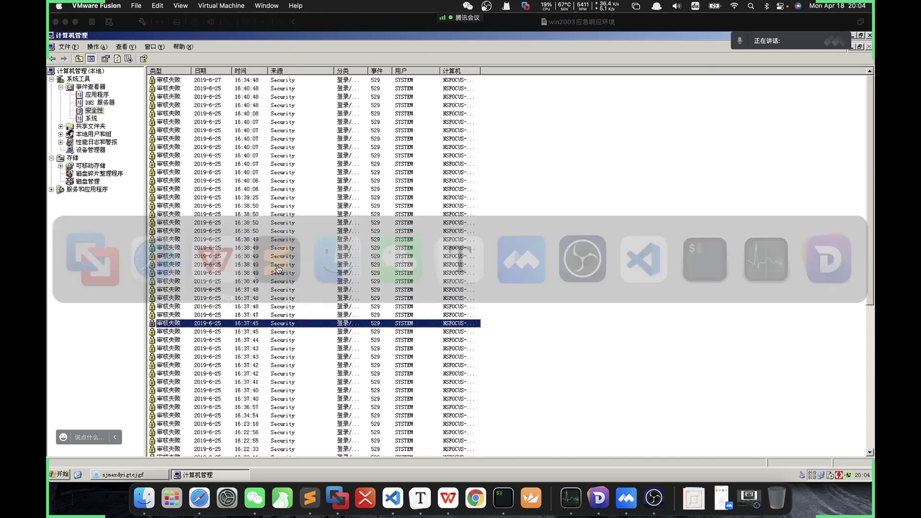
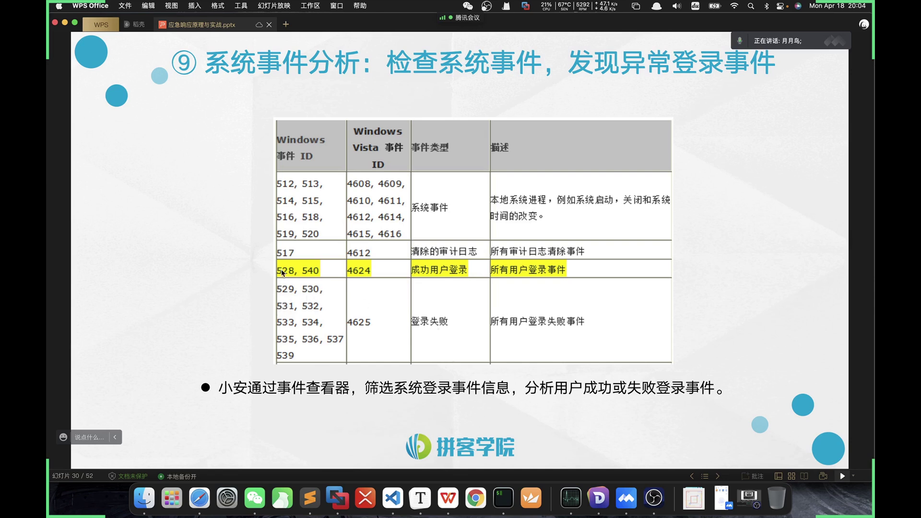
{"action": "key", "text": "super+Tab"}
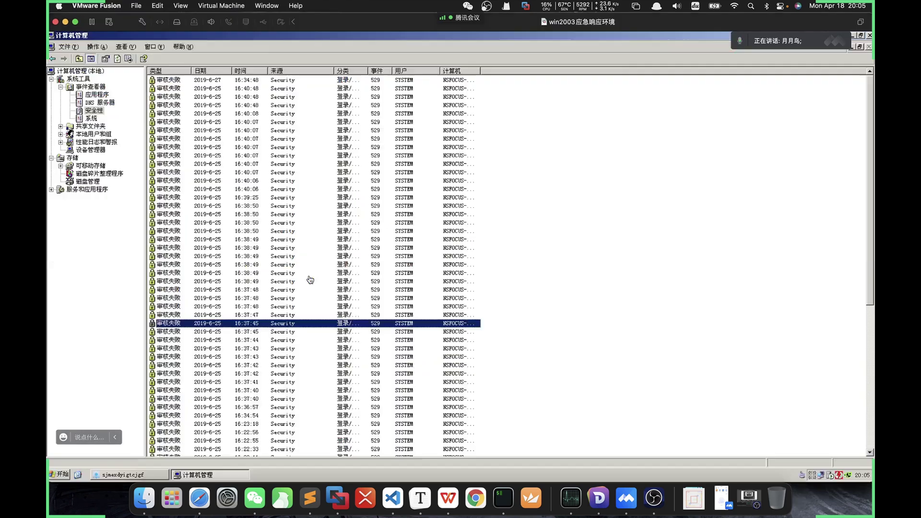
{"action": "key", "text": "super+Tab"}
{"action": "key", "text": "super+Tab"}
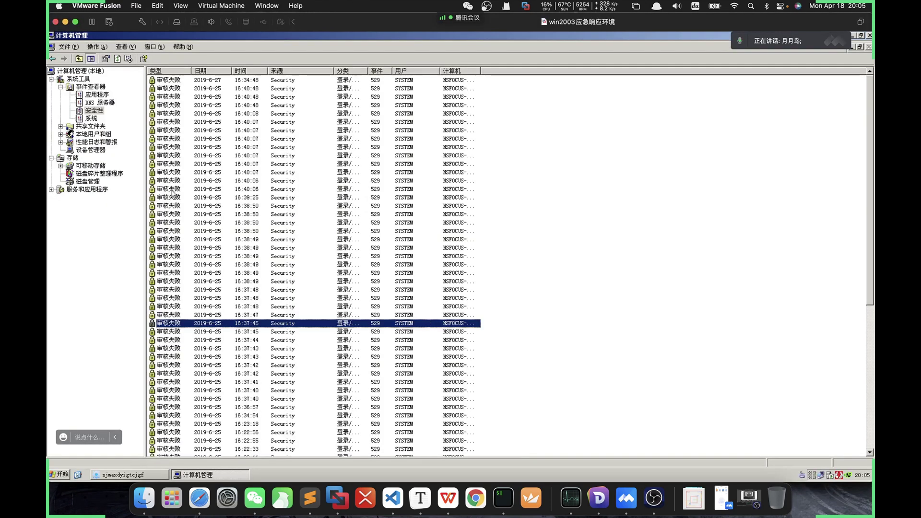
Review the filtered list of event 529 login failures down to the oldest entry from 16:15:24 and back up
{"action": "left_click", "coordinate": [246, 215]}
{"action": "scroll", "coordinate": [323, 312], "scroll_direction": "down", "scroll_amount": 6}
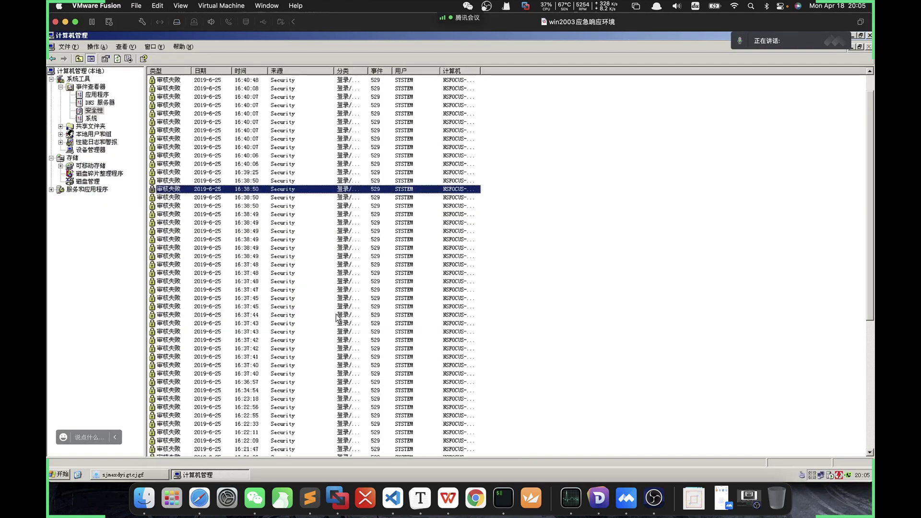
{"action": "right_click", "coordinate": [91, 112]}
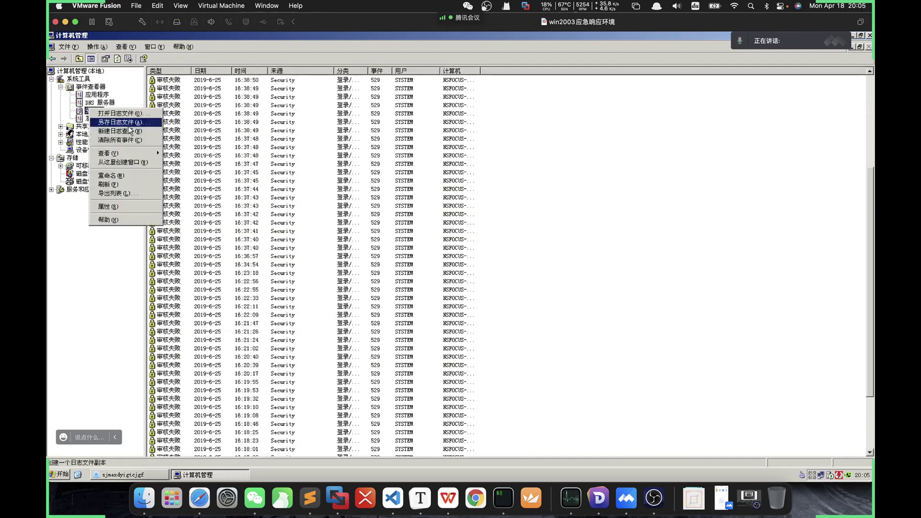
{"action": "left_click", "coordinate": [130, 186]}
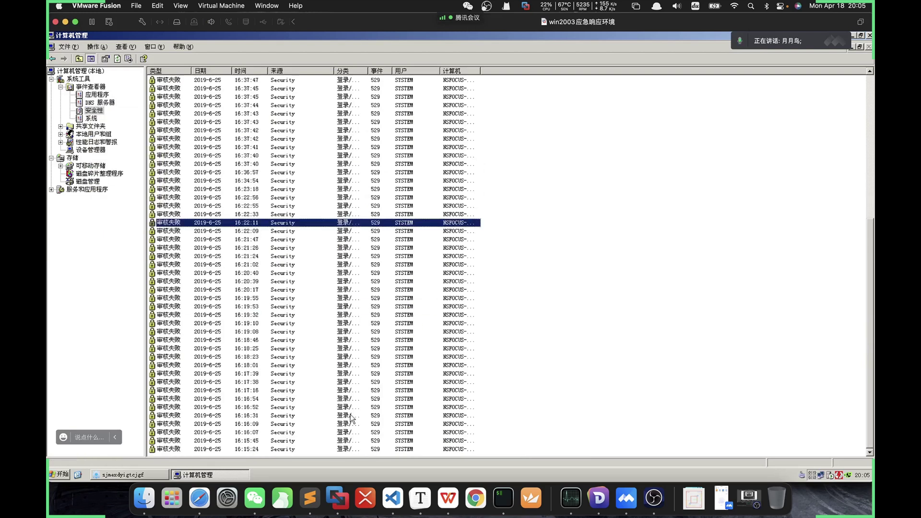
{"action": "left_click", "coordinate": [313, 442]}
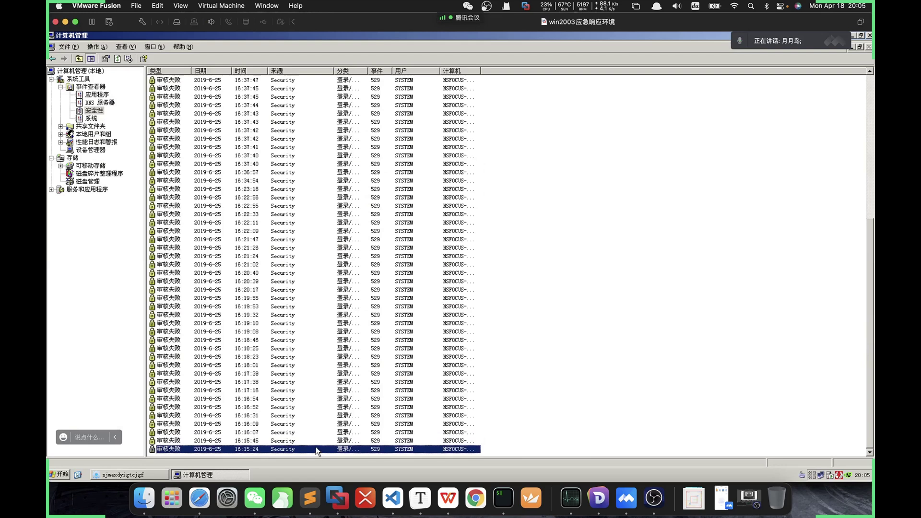
{"action": "scroll", "coordinate": [315, 447], "scroll_direction": "up", "scroll_amount": 10}
{"action": "scroll", "coordinate": [313, 446], "scroll_direction": "down", "scroll_amount": 8}
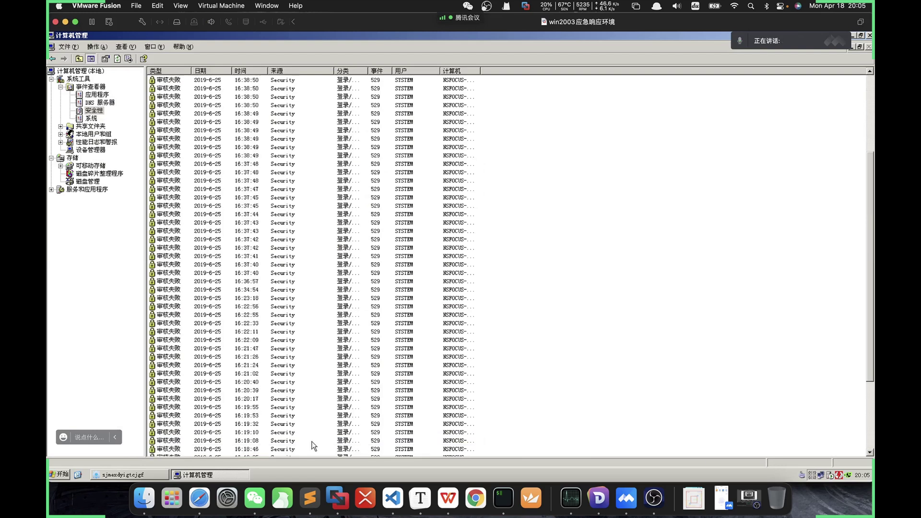
{"action": "key", "text": "Down"}
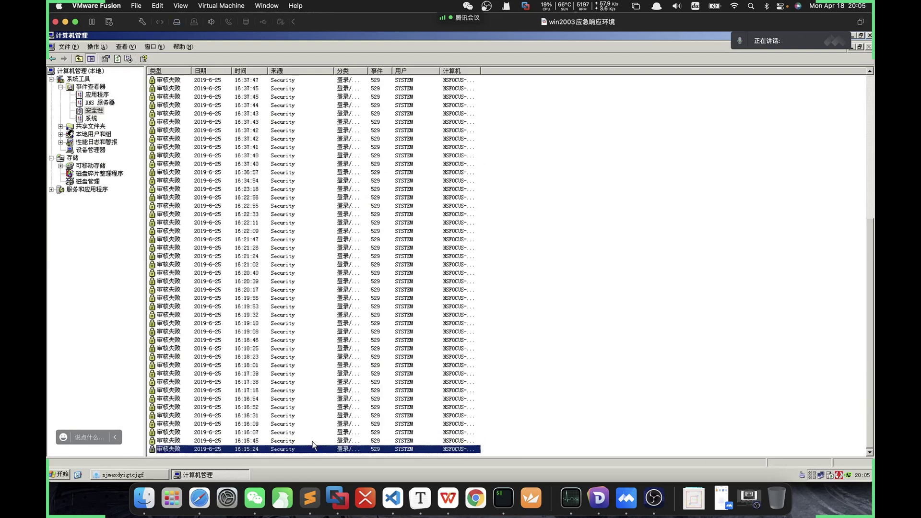
{"action": "scroll", "coordinate": [240, 448], "scroll_direction": "up", "scroll_amount": 10}
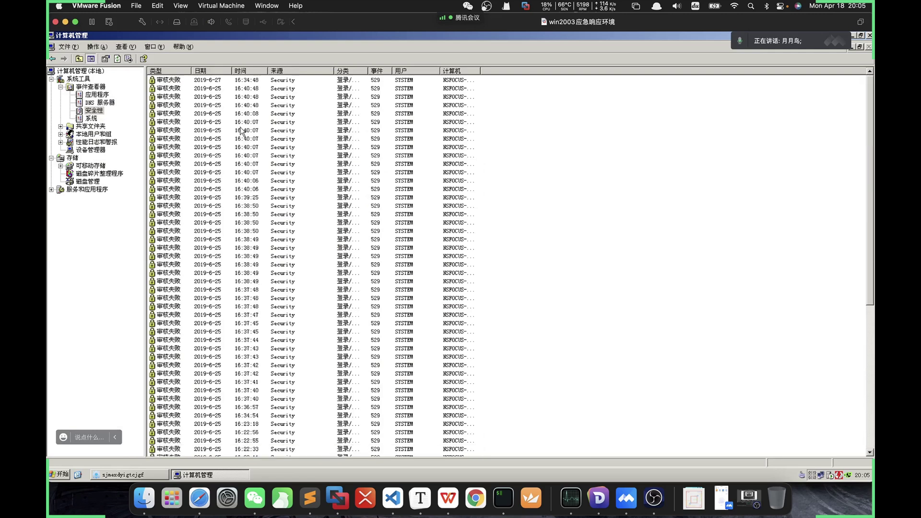
Open the failed logon event from 2019-6-27 16:34:48, read its username, logon type and source network address, and close it
{"action": "left_click", "coordinate": [249, 82]}
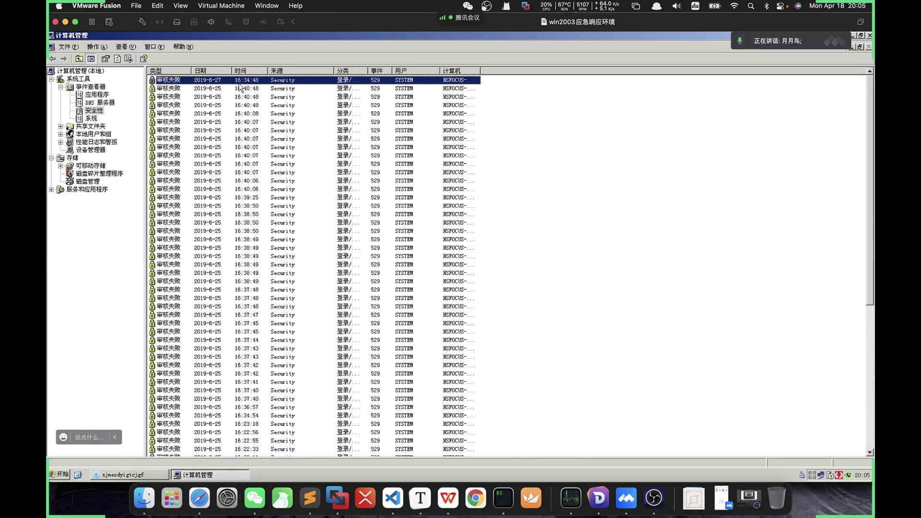
{"action": "double_click", "coordinate": [263, 79]}
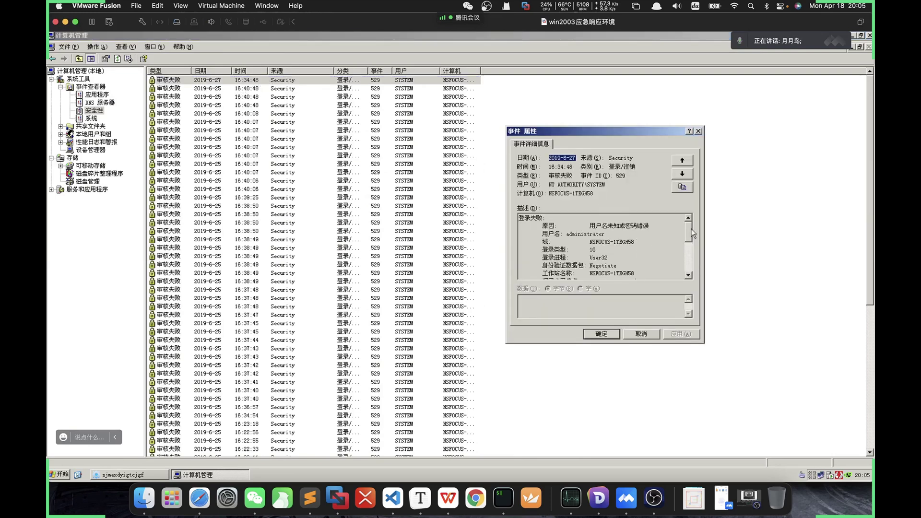
{"action": "scroll", "coordinate": [588, 238], "scroll_direction": "down", "scroll_amount": 2}
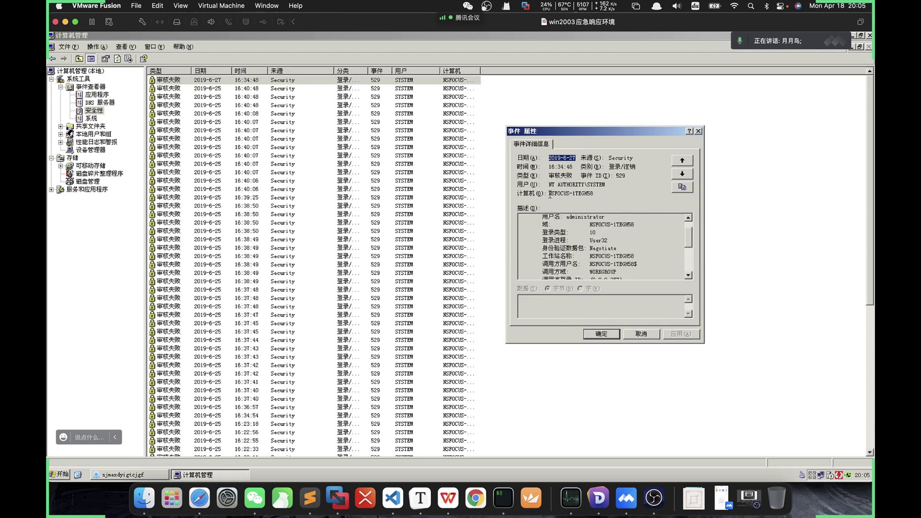
{"action": "left_click", "coordinate": [592, 232]}
{"action": "scroll", "coordinate": [565, 219], "scroll_direction": "down", "scroll_amount": 4}
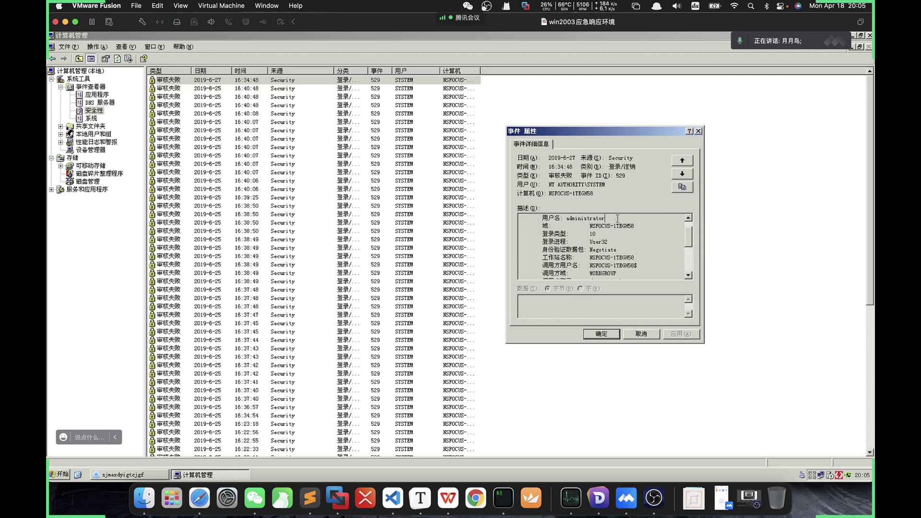
{"action": "scroll", "coordinate": [666, 258], "scroll_direction": "up", "scroll_amount": 1}
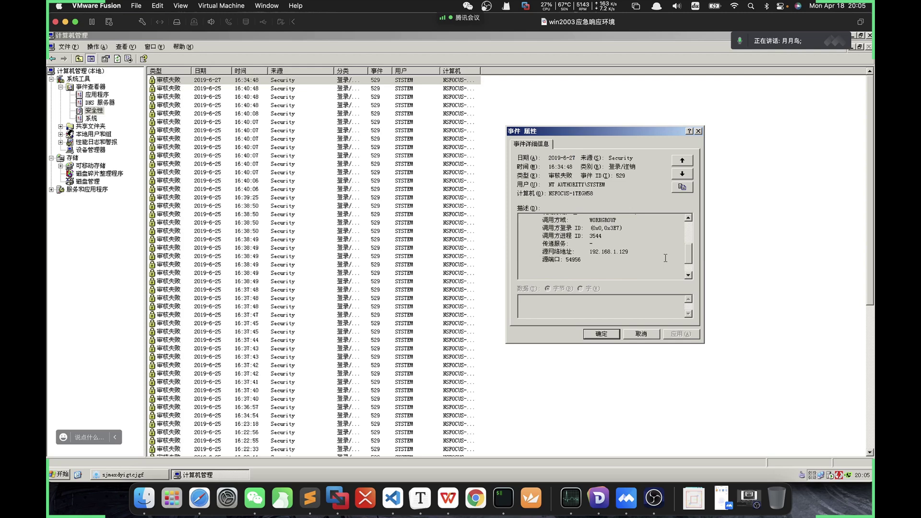
{"action": "scroll", "coordinate": [666, 259], "scroll_direction": "down", "scroll_amount": 1}
{"action": "left_click_drag", "start_coordinate": [693, 267], "coordinate": [688, 248]}
{"action": "left_click", "coordinate": [698, 131]}
Look through the 2019-6-25 failed logons between 16:40:07 and 16:38:49, and return to the 2019-6-27 entry
{"action": "left_click", "coordinate": [262, 175]}
{"action": "key", "text": "Down"}
{"action": "key", "text": "Down"}
{"action": "key", "text": "Down"}
{"action": "key", "text": "Down"}
{"action": "key", "text": "Down"}
{"action": "key", "text": "Down"}
{"action": "key", "text": "Down"}
{"action": "key", "text": "Down"}
{"action": "key", "text": "Down"}
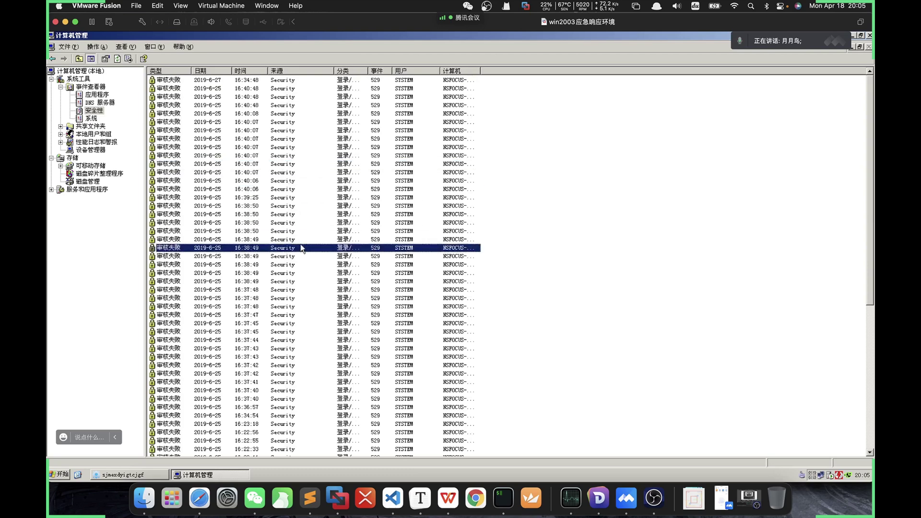
{"action": "left_click", "coordinate": [296, 172]}
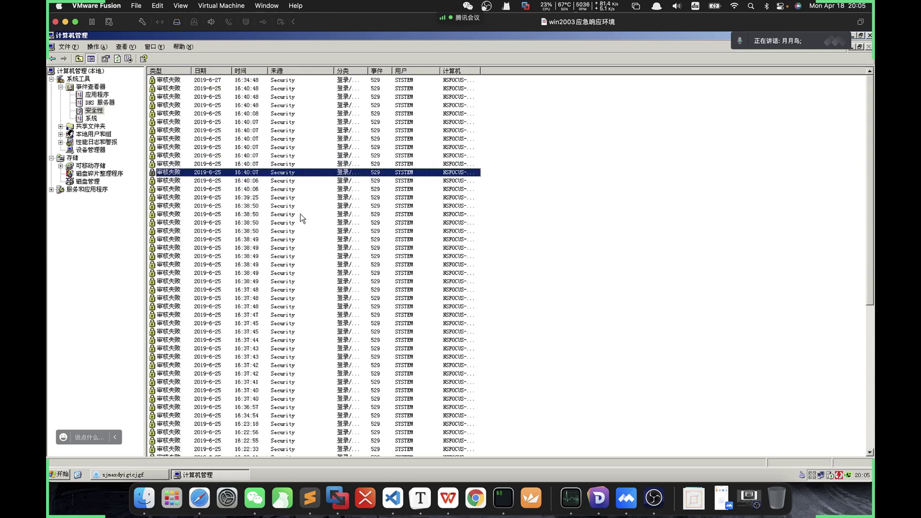
{"action": "left_click", "coordinate": [295, 141]}
{"action": "left_click", "coordinate": [265, 82]}
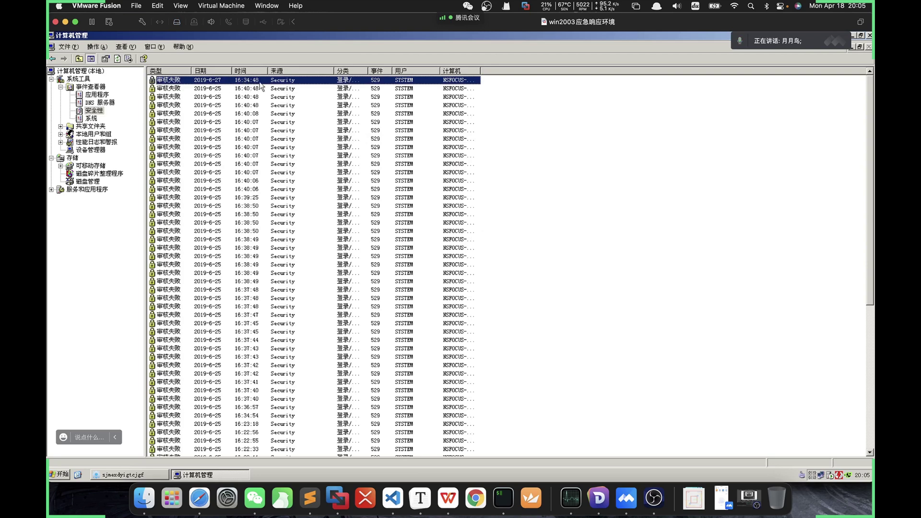
Remove the filter from the security log so that all records are listed
{"action": "left_click", "coordinate": [93, 112]}
{"action": "right_click", "coordinate": [91, 111]}
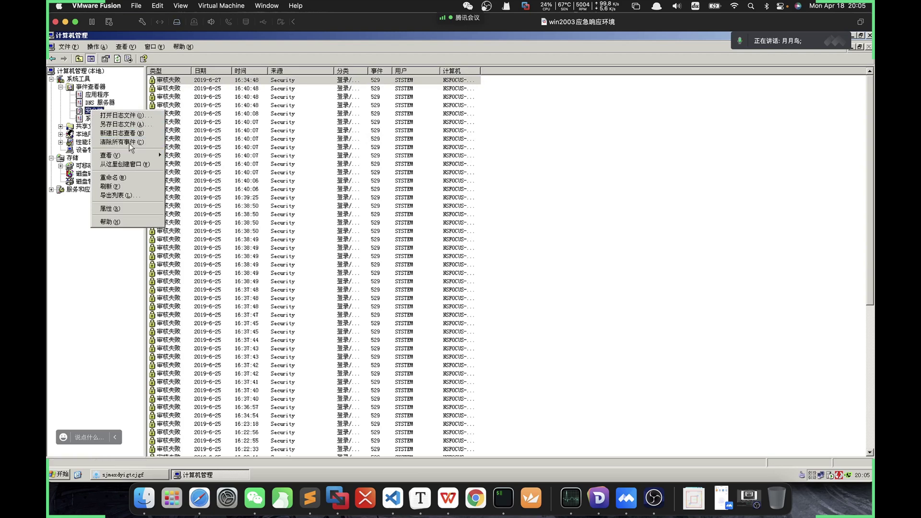
{"action": "mouse_move", "coordinate": [153, 154]}
{"action": "left_click", "coordinate": [194, 167]}
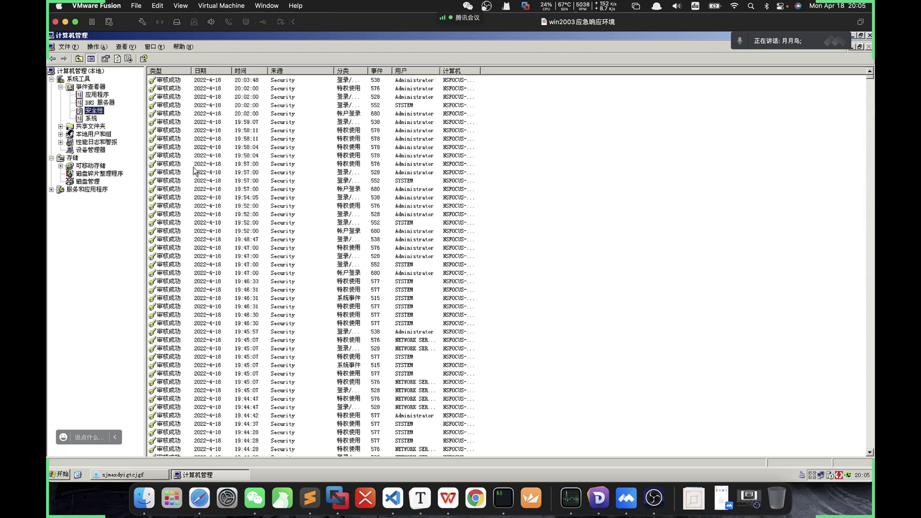
Go to the 2019-6-25 entries of the full security log and examine the audit failures at 16:37:48 and 16:38:49
{"action": "left_click_drag", "start_coordinate": [868, 78], "coordinate": [871, 446]}
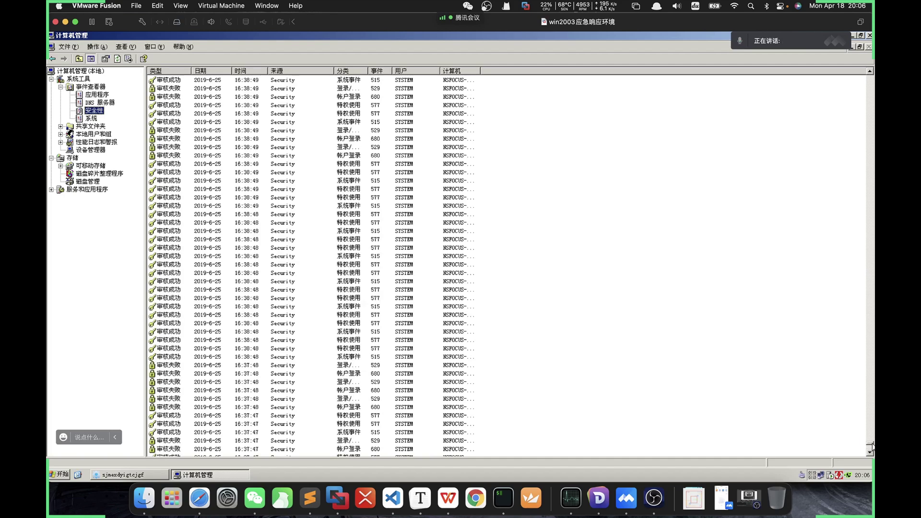
{"action": "left_click", "coordinate": [257, 359]}
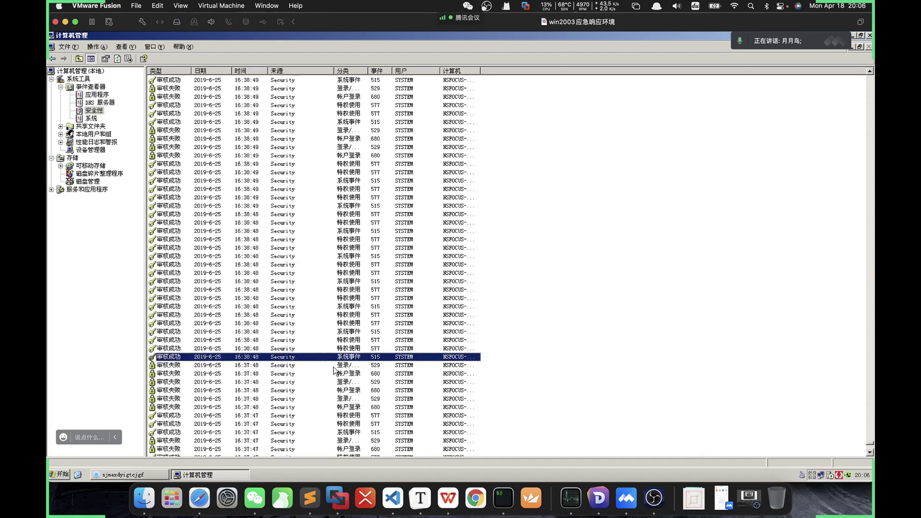
{"action": "left_click", "coordinate": [283, 367]}
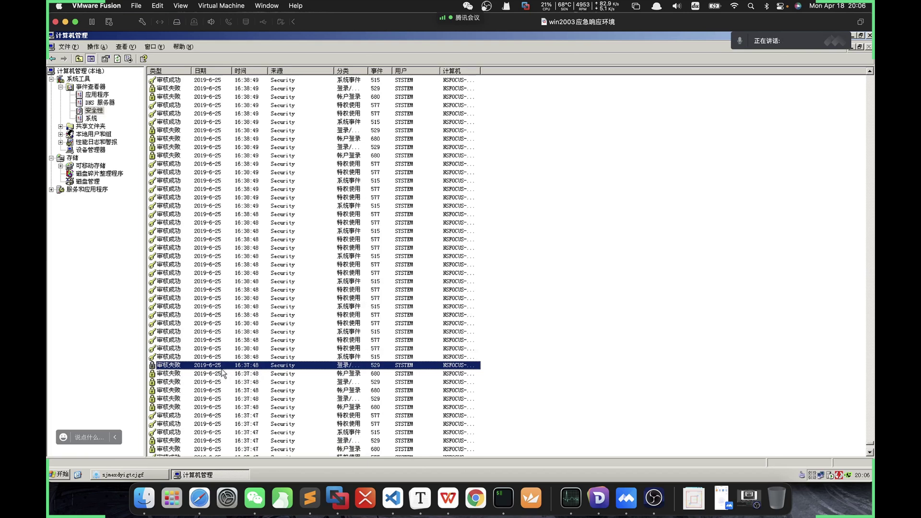
{"action": "left_click", "coordinate": [262, 139]}
{"action": "left_click", "coordinate": [292, 146]}
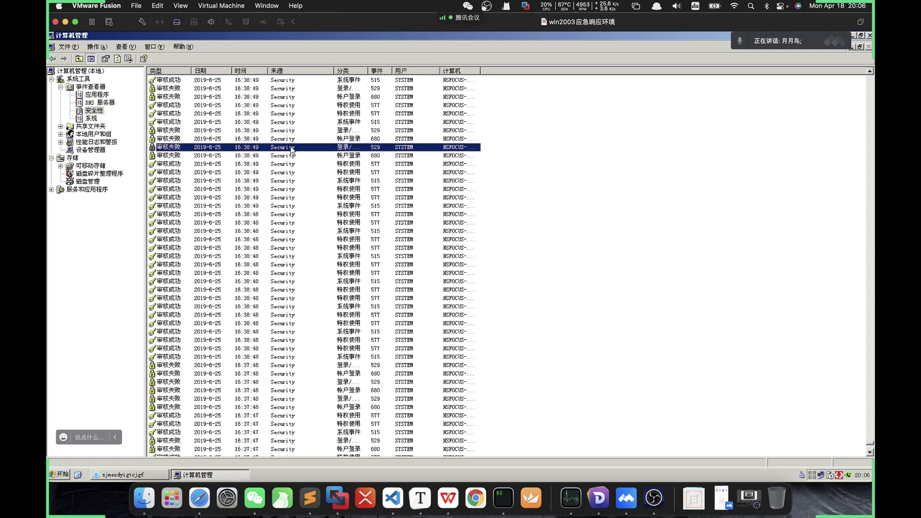
Step back through the earlier-listed audit failures at 16:38:49, comparing the event 529 and 680 entries with neighbouring successes
{"action": "scroll", "coordinate": [305, 135], "scroll_direction": "up", "scroll_amount": 2}
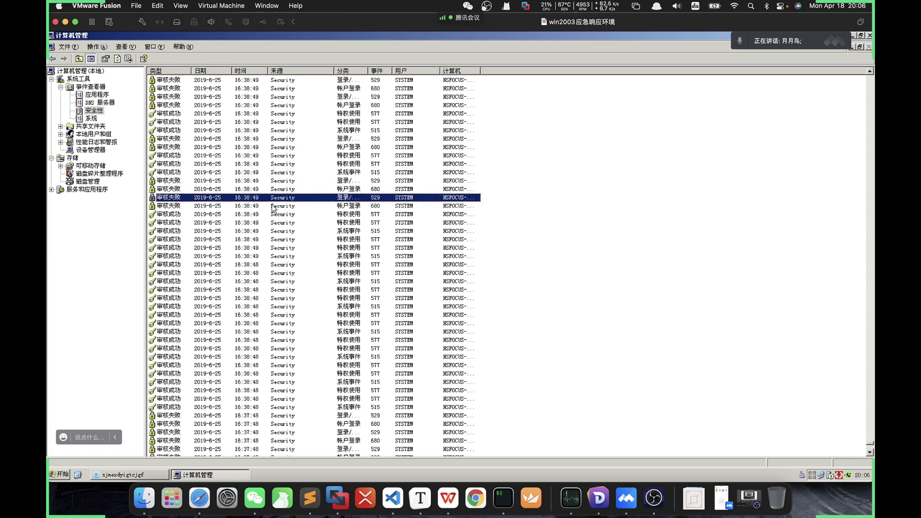
{"action": "scroll", "coordinate": [275, 206], "scroll_direction": "up", "scroll_amount": 1}
{"action": "left_click", "coordinate": [269, 156]}
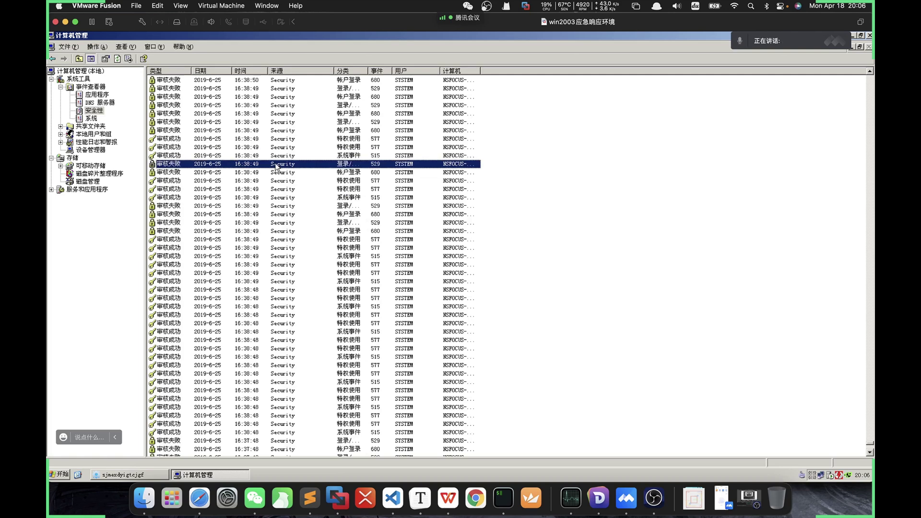
{"action": "key", "text": "Up"}
{"action": "key", "text": "Up"}
{"action": "key", "text": "Up"}
{"action": "key", "text": "Up"}
{"action": "key", "text": "Down"}
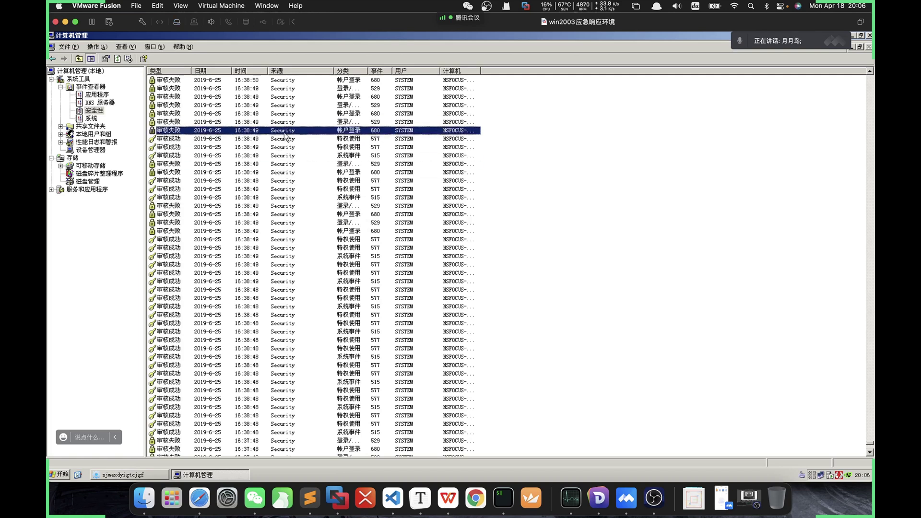
Follow the 2019-6-25 security entries forward in time from the 16:38:49 failures, checking the entries at 16:39:25, 16:40:05 and 16:40:06
{"action": "scroll", "coordinate": [289, 139], "scroll_direction": "up", "scroll_amount": 1}
{"action": "scroll", "coordinate": [270, 159], "scroll_direction": "up", "scroll_amount": 5}
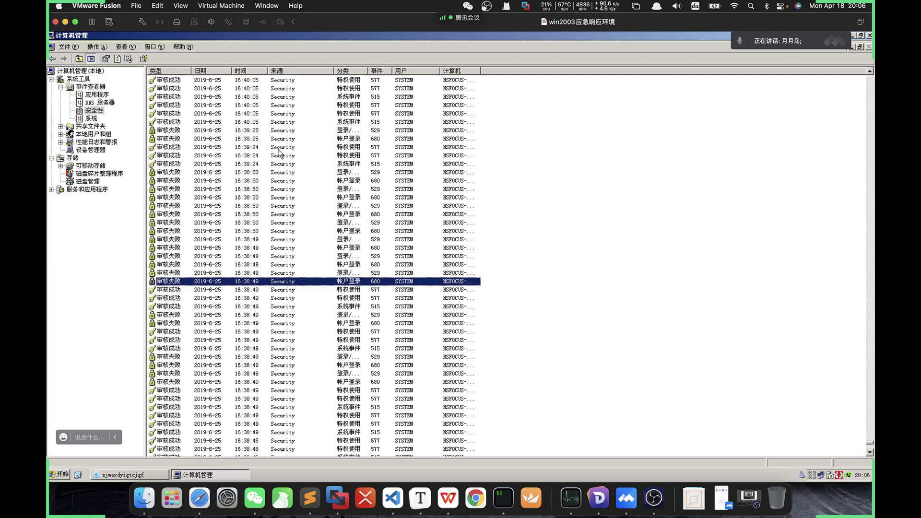
{"action": "scroll", "coordinate": [290, 165], "scroll_direction": "up", "scroll_amount": 2}
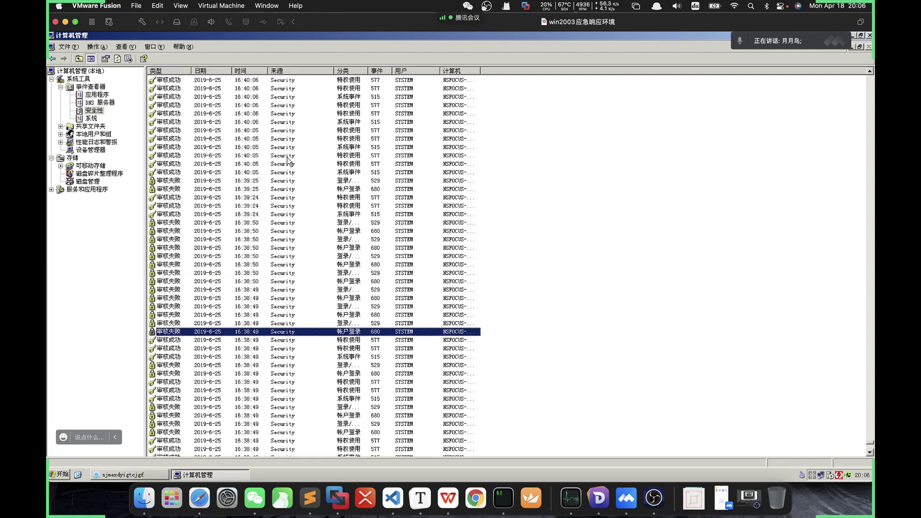
{"action": "left_click", "coordinate": [255, 173]}
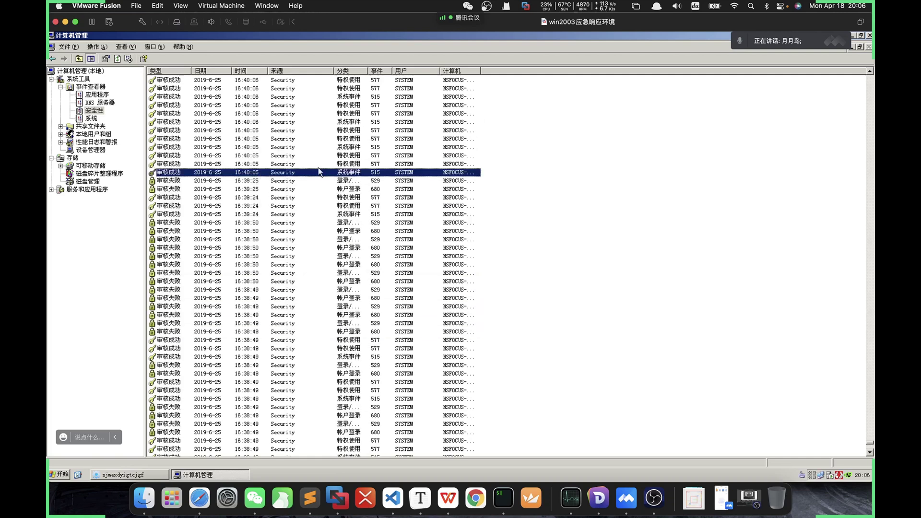
{"action": "left_click", "coordinate": [289, 181]}
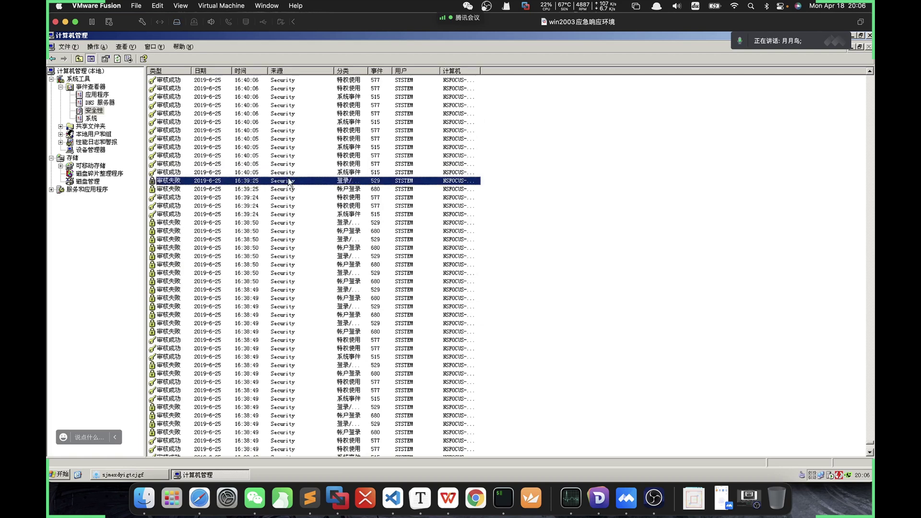
{"action": "scroll", "coordinate": [303, 181], "scroll_direction": "up", "scroll_amount": 4}
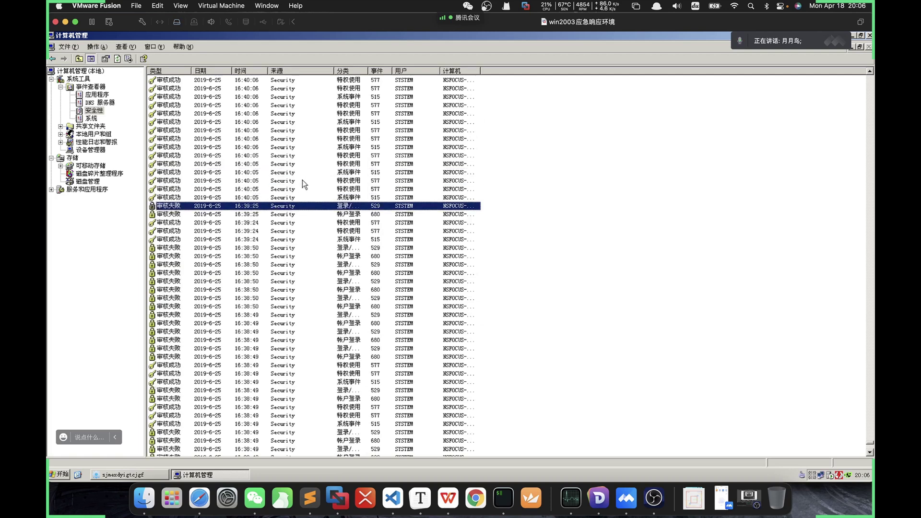
{"action": "scroll", "coordinate": [305, 194], "scroll_direction": "up", "scroll_amount": 2}
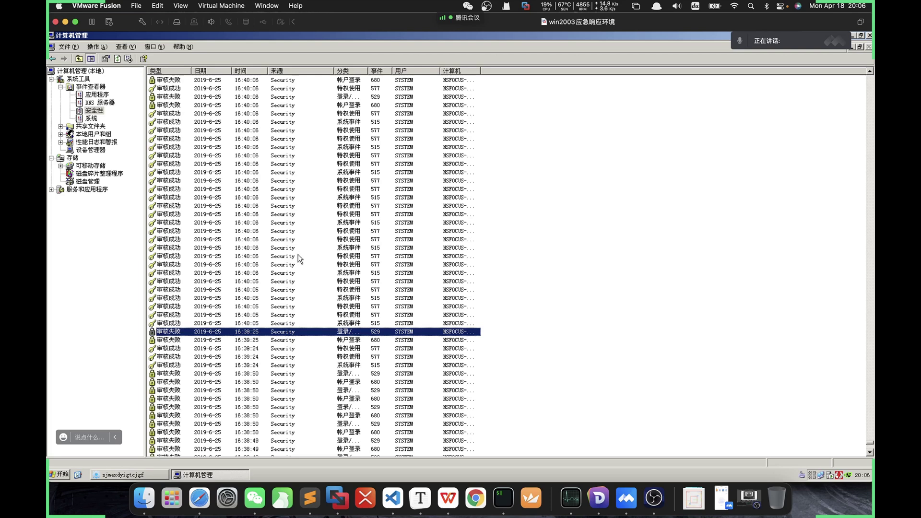
{"action": "scroll", "coordinate": [298, 255], "scroll_direction": "up", "scroll_amount": 4}
{"action": "left_click", "coordinate": [305, 174]}
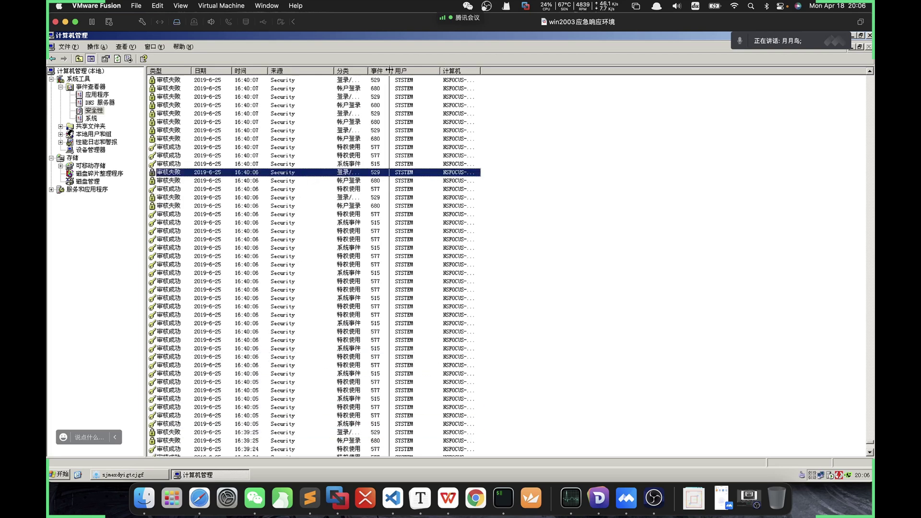
Widen the category column to show full names, and read the details of the event 529 logon failure at 16:40:08
{"action": "left_click_drag", "start_coordinate": [368, 70], "coordinate": [389, 70]}
{"action": "scroll", "coordinate": [315, 188], "scroll_direction": "up", "scroll_amount": 2}
{"action": "scroll", "coordinate": [315, 188], "scroll_direction": "up", "scroll_amount": 1}
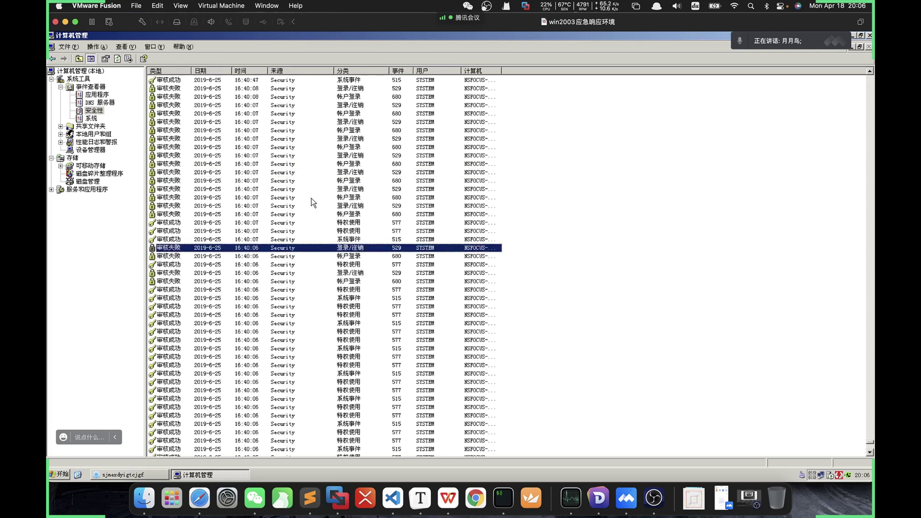
{"action": "left_click", "coordinate": [313, 190]}
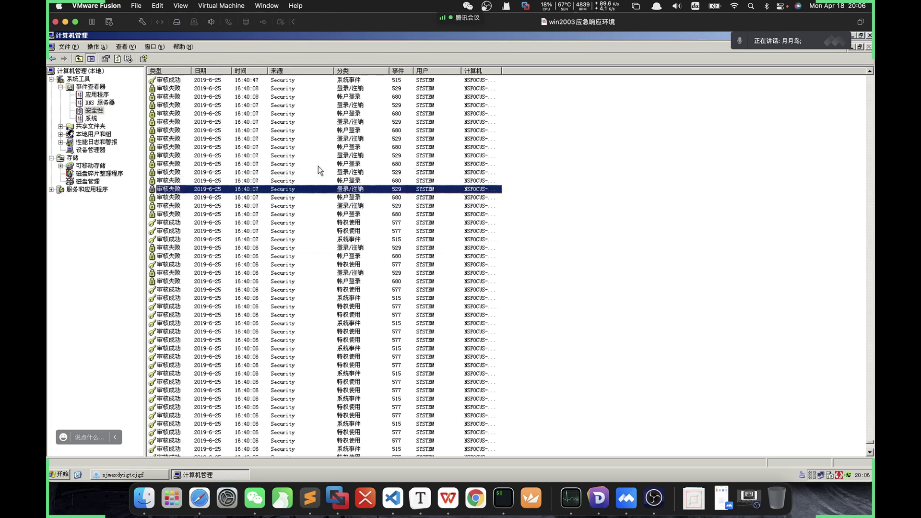
{"action": "scroll", "coordinate": [315, 163], "scroll_direction": "up", "scroll_amount": 2}
{"action": "scroll", "coordinate": [310, 205], "scroll_direction": "up", "scroll_amount": 1}
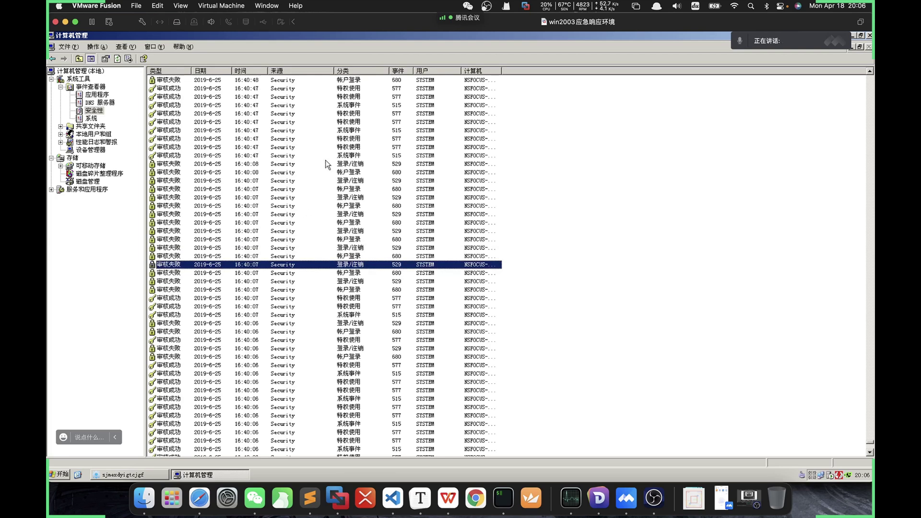
{"action": "double_click", "coordinate": [327, 164]}
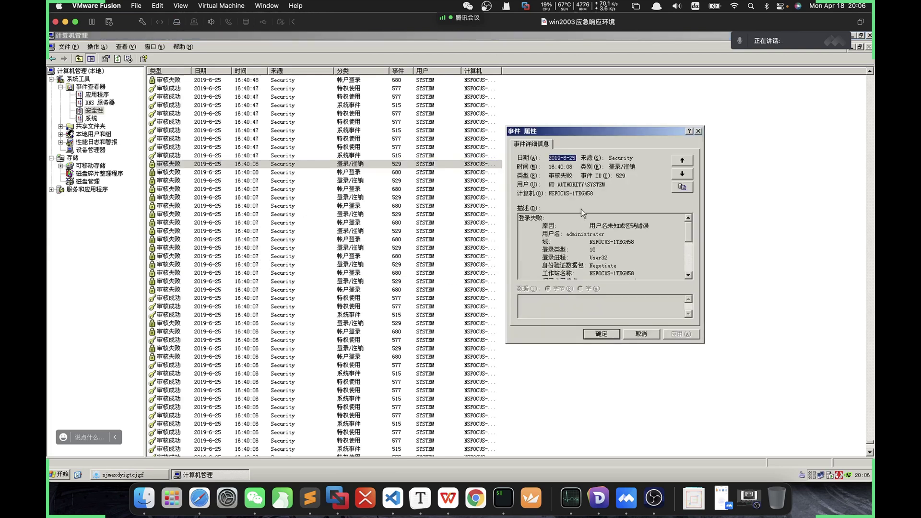
{"action": "left_click", "coordinate": [698, 132]}
Check the logons following the last 16:40:48 failure, and read the details of the successful event 528 logon at 16:56:23
{"action": "scroll", "coordinate": [294, 197], "scroll_direction": "up", "scroll_amount": 5}
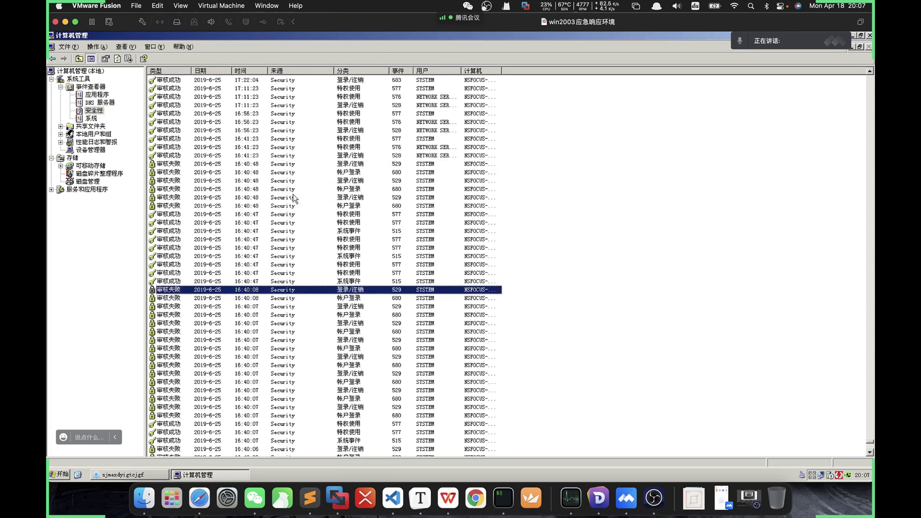
{"action": "left_click", "coordinate": [336, 164]}
{"action": "scroll", "coordinate": [335, 166], "scroll_direction": "up", "scroll_amount": 2}
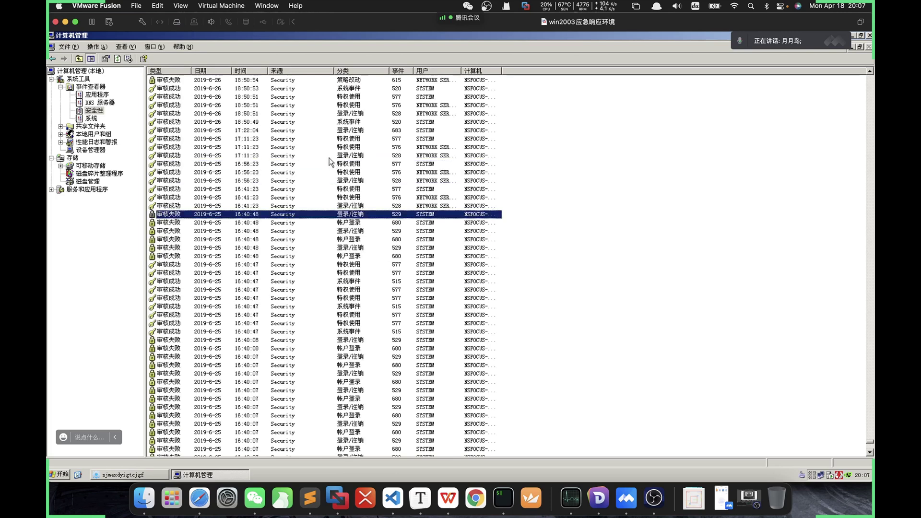
{"action": "left_click", "coordinate": [329, 158]}
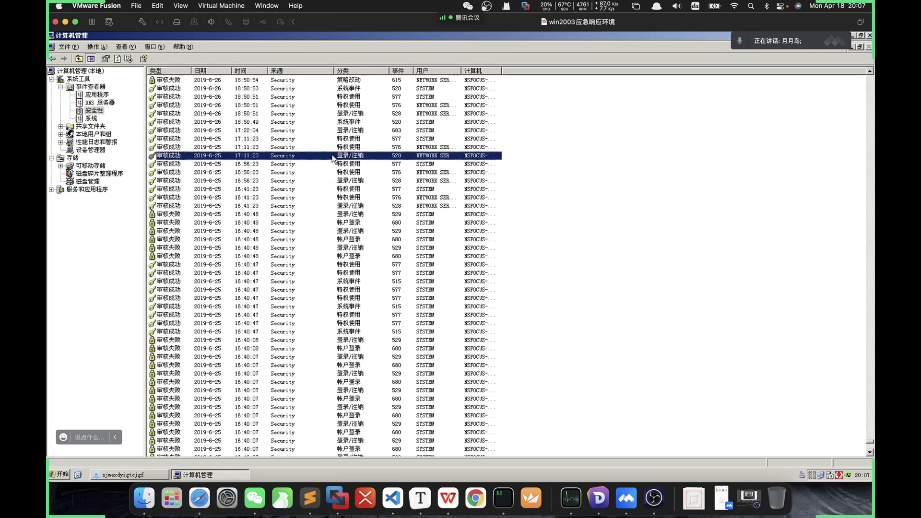
{"action": "left_click", "coordinate": [340, 182]}
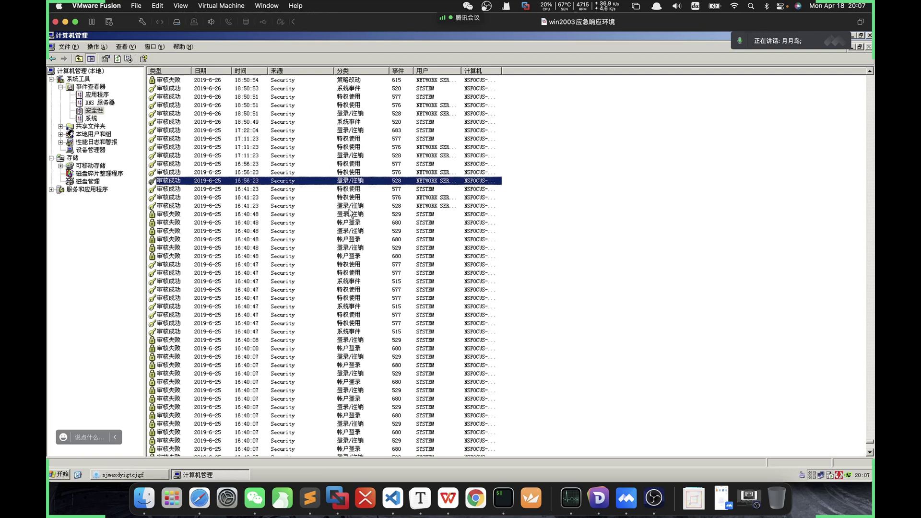
{"action": "double_click", "coordinate": [350, 180]}
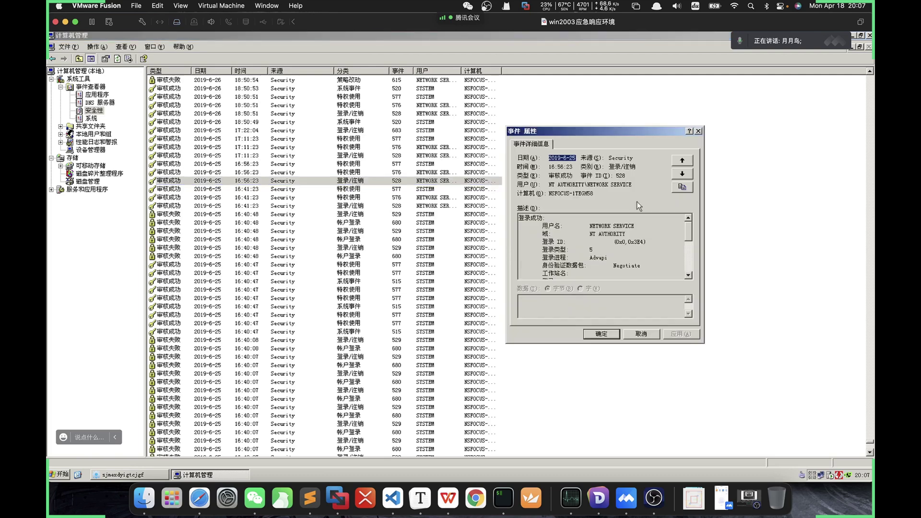
{"action": "left_click", "coordinate": [698, 132]}
Compare the entries around the change from failure to success, and read the details of the latest event 529 failure at 16:40:48
{"action": "left_click", "coordinate": [344, 197]}
{"action": "left_click", "coordinate": [341, 206]}
{"action": "left_click", "coordinate": [339, 215]}
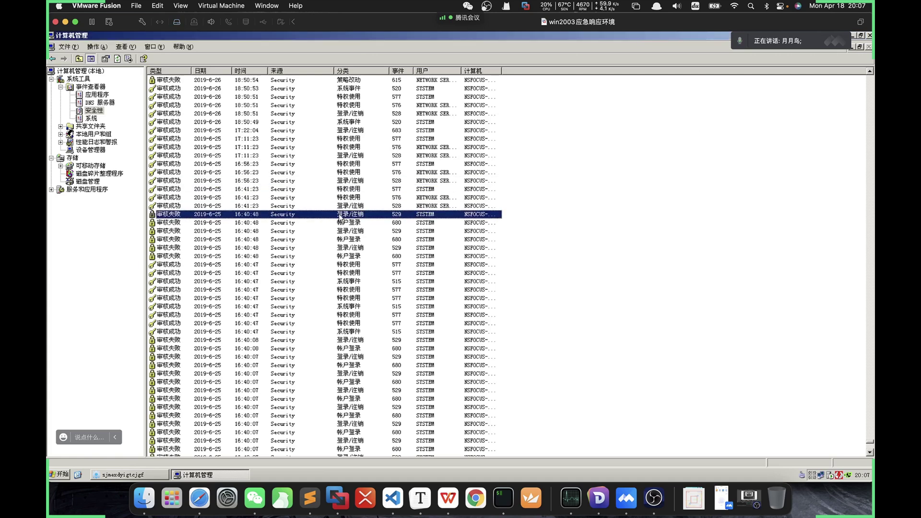
{"action": "left_click", "coordinate": [330, 223]}
{"action": "left_click", "coordinate": [335, 215]}
{"action": "double_click", "coordinate": [335, 214]}
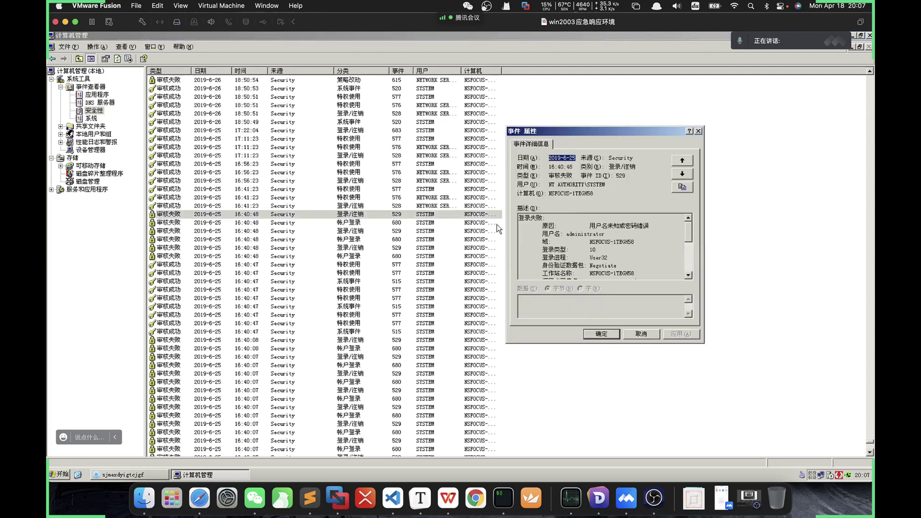
{"action": "left_click", "coordinate": [699, 131]}
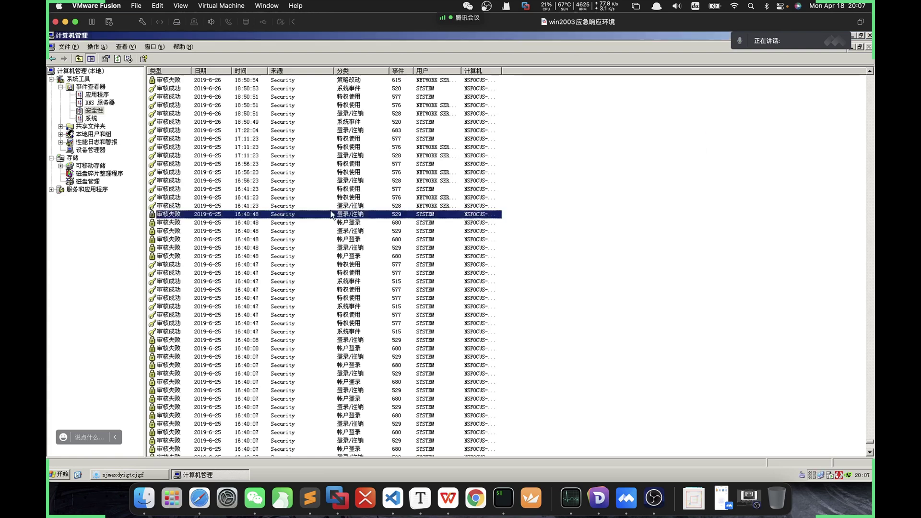
Read the details of the successful event 528 logon at 16:41:23 on 2019-6-25
{"action": "double_click", "coordinate": [329, 205]}
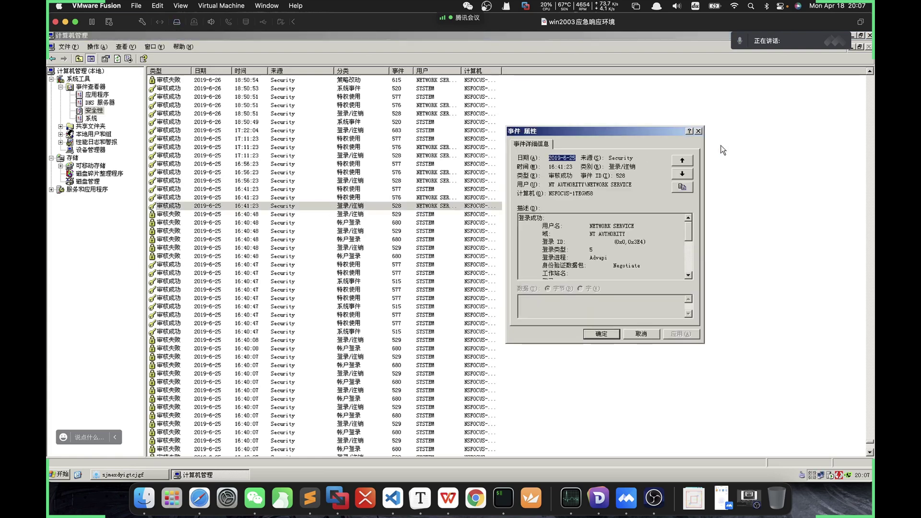
{"action": "mouse_move", "coordinate": [687, 224]}
{"action": "left_mouse_down"}
{"action": "mouse_move", "coordinate": [689, 238]}
{"action": "mouse_move", "coordinate": [688, 221]}
{"action": "left_mouse_up"}
{"action": "left_click", "coordinate": [698, 131]}
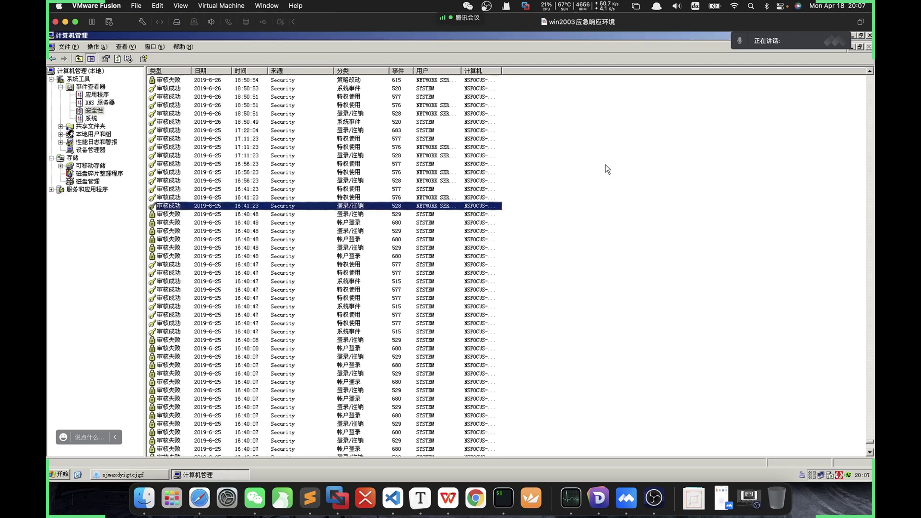
Read the details of the event 520 system entry at 18:50:49 on 2019-6-26, and check the event 615 failure at 18:50:54
{"action": "left_click", "coordinate": [358, 198]}
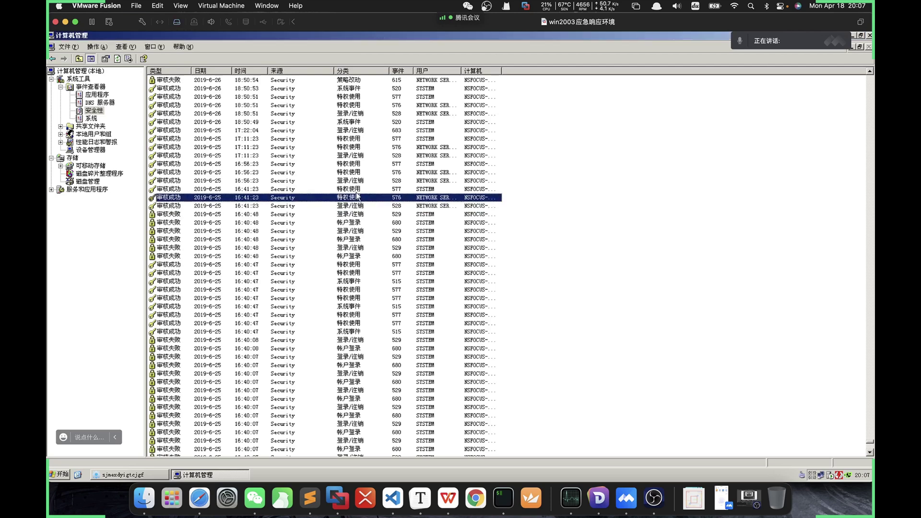
{"action": "left_click", "coordinate": [357, 181]}
{"action": "double_click", "coordinate": [355, 123]}
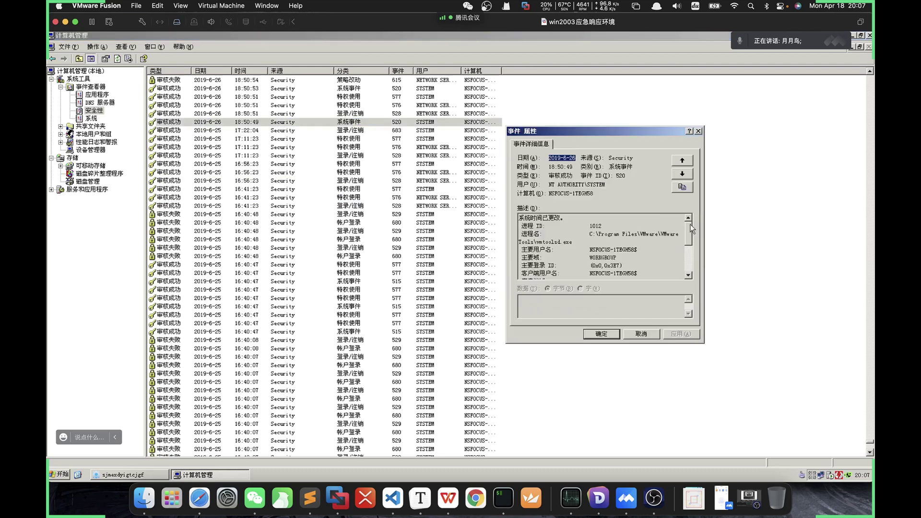
{"action": "left_click", "coordinate": [698, 131]}
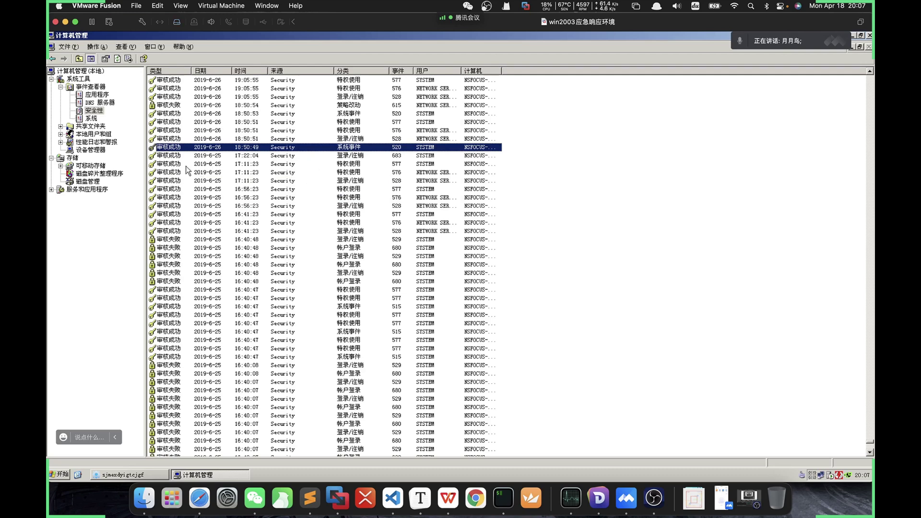
{"action": "left_click", "coordinate": [287, 105]}
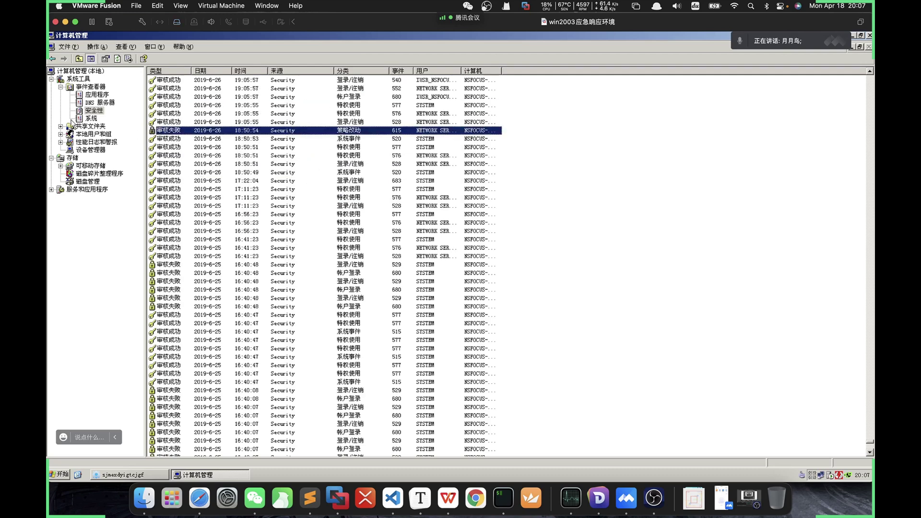
Filter the security log to show only records with event ID 529
{"action": "right_click", "coordinate": [86, 110]}
{"action": "mouse_move", "coordinate": [126, 152]}
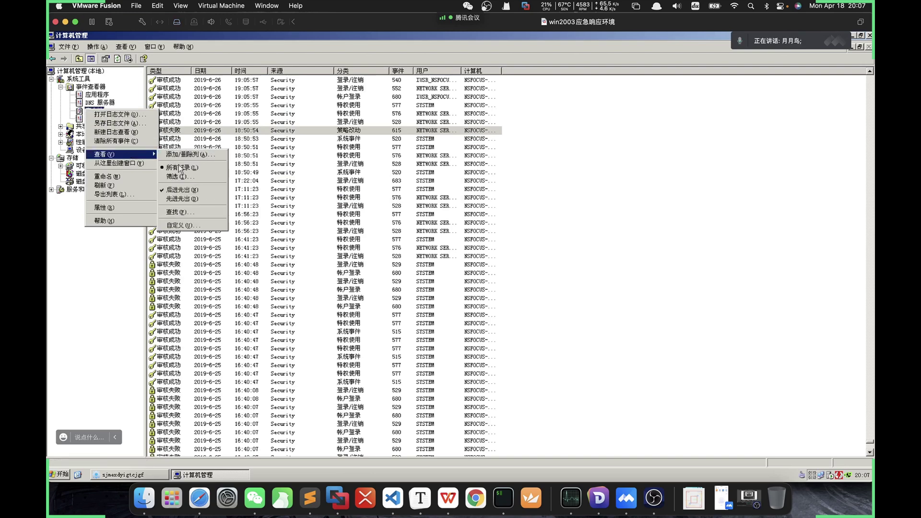
{"action": "left_click", "coordinate": [213, 165]}
{"action": "left_click", "coordinate": [611, 233]}
{"action": "type", "text": "529"}
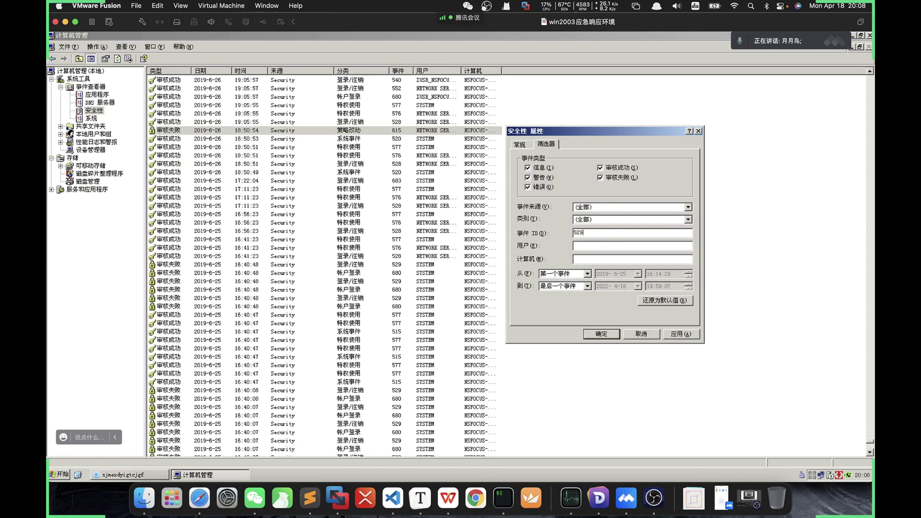
{"action": "key", "text": "Return"}
Look through the filtered event 529 failures, comparing the times of the 2019-6-27 entry and the latest 2019-6-25 entries
{"action": "left_click", "coordinate": [407, 87]}
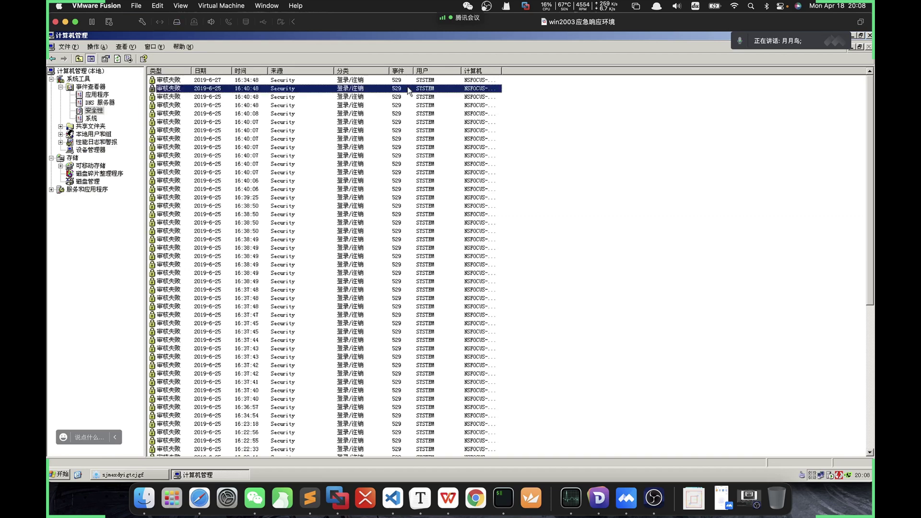
{"action": "scroll", "coordinate": [398, 201], "scroll_direction": "down", "scroll_amount": 10}
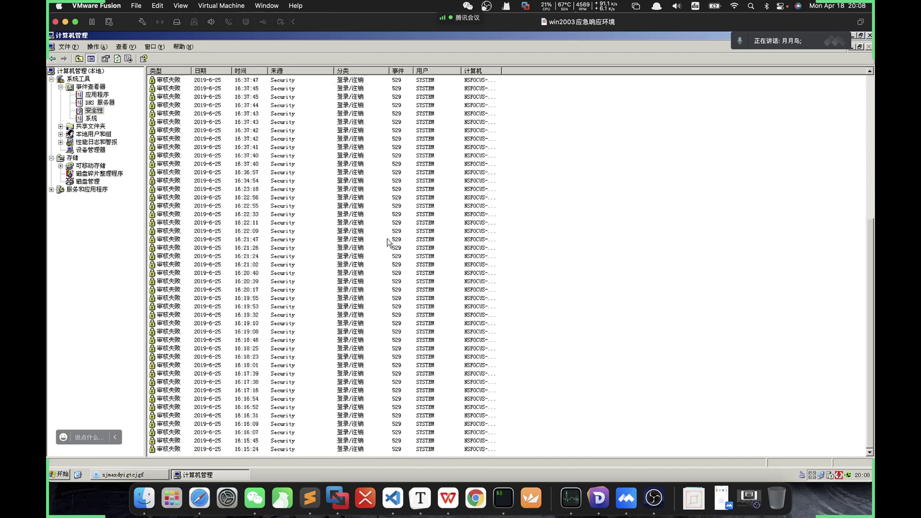
{"action": "scroll", "coordinate": [379, 278], "scroll_direction": "up", "scroll_amount": 10}
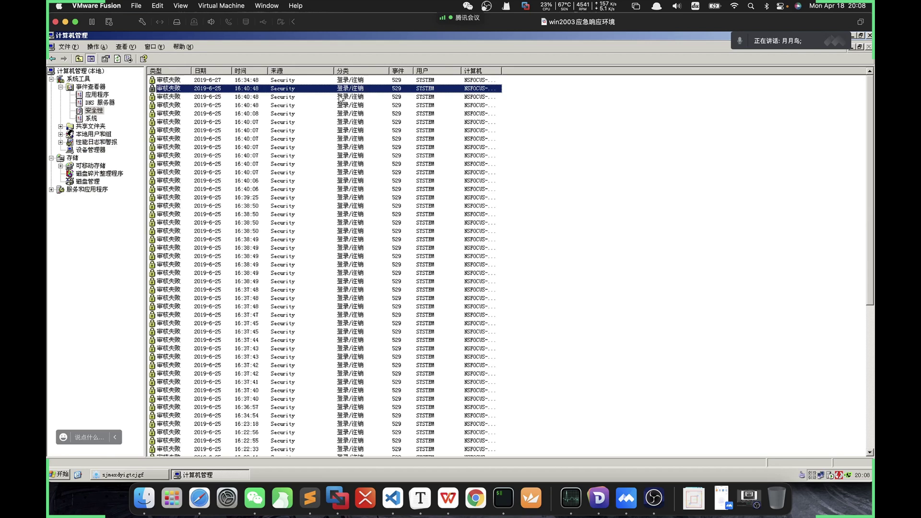
{"action": "left_click", "coordinate": [267, 81]}
{"action": "left_click", "coordinate": [267, 98]}
{"action": "left_click", "coordinate": [272, 90]}
{"action": "left_click", "coordinate": [258, 98]}
{"action": "left_click", "coordinate": [266, 91]}
{"action": "left_click", "coordinate": [270, 82]}
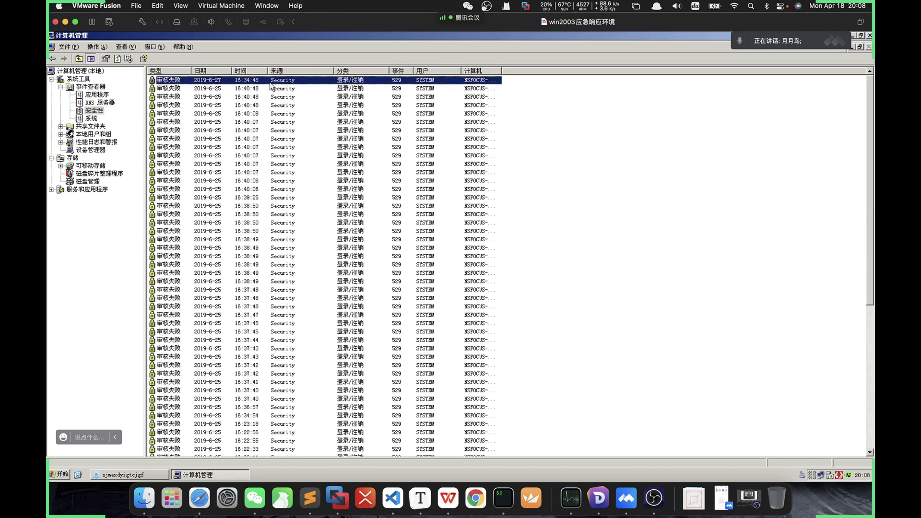
{"action": "left_click", "coordinate": [270, 89]}
{"action": "left_click", "coordinate": [278, 83]}
Read the details of the logon failures at 16:40:48 on 2019-6-25 and at 16:34:48 on 2019-6-27
{"action": "double_click", "coordinate": [309, 90]}
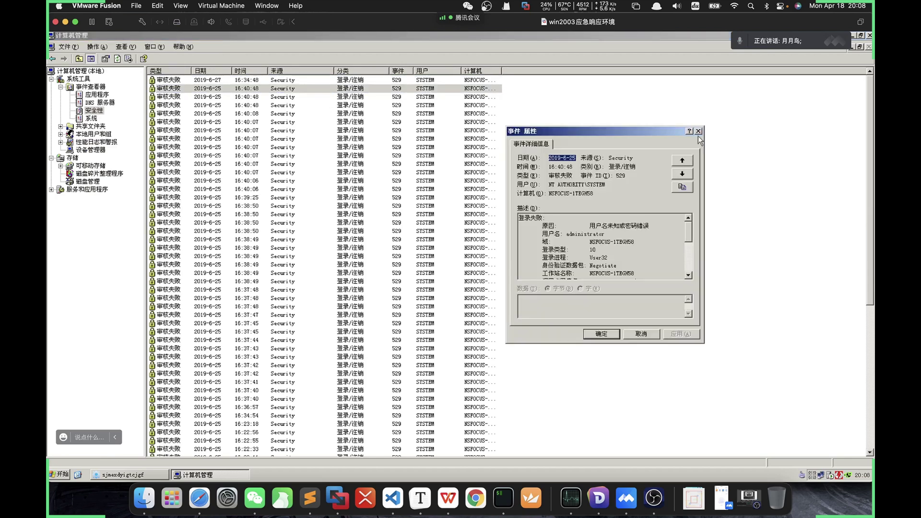
{"action": "left_click", "coordinate": [698, 131]}
{"action": "double_click", "coordinate": [339, 80]}
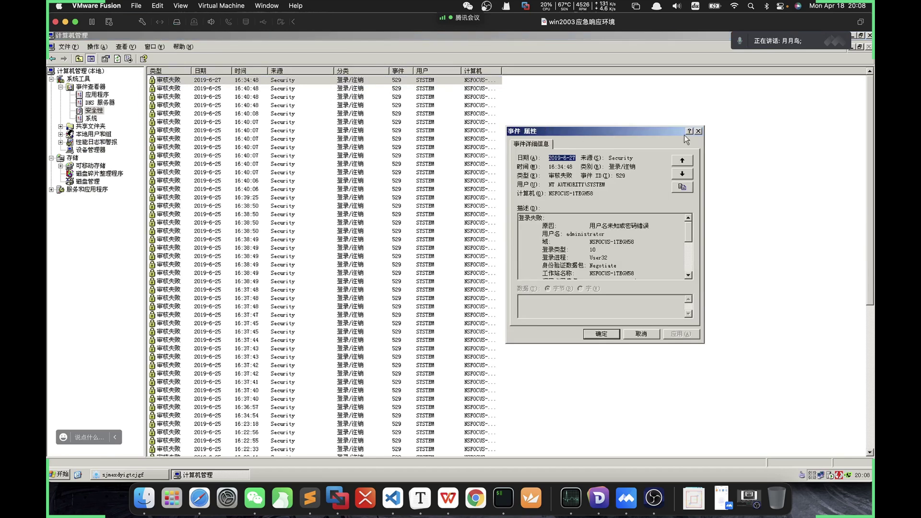
{"action": "left_click", "coordinate": [698, 131]}
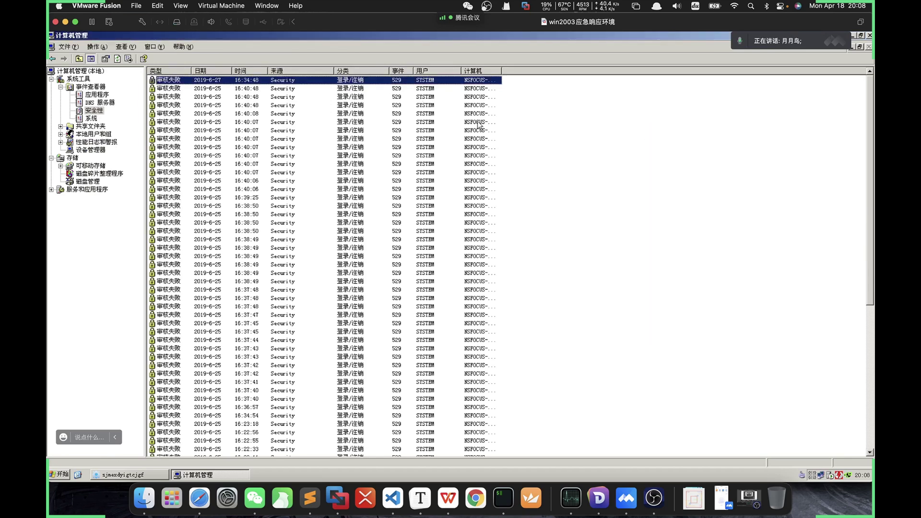
Show all records in the security log again and check the details of the privilege-use entry at 19:58:11 on 2022-4-18
{"action": "right_click", "coordinate": [94, 111]}
{"action": "mouse_move", "coordinate": [151, 154]}
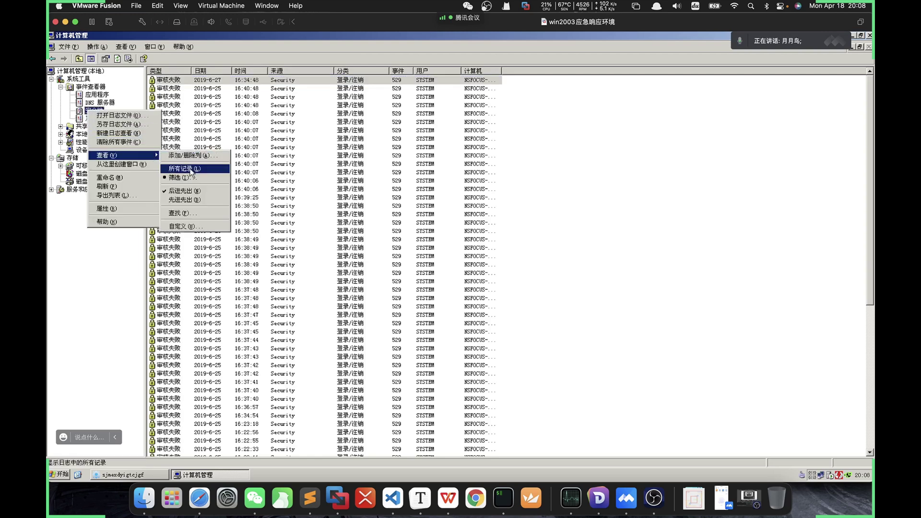
{"action": "left_click", "coordinate": [191, 168]}
{"action": "left_click", "coordinate": [336, 147]}
{"action": "right_click", "coordinate": [391, 163]}
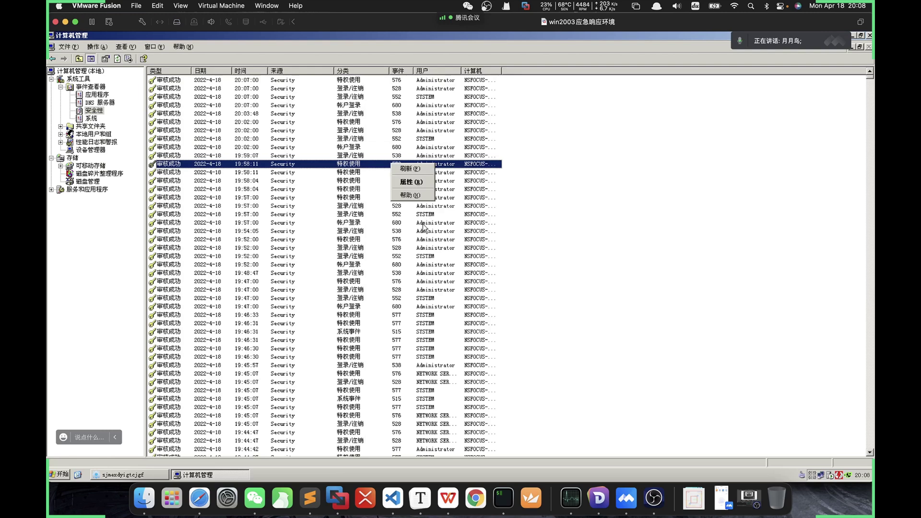
{"action": "left_click", "coordinate": [414, 185]}
{"action": "left_click", "coordinate": [700, 131]}
{"action": "right_click", "coordinate": [352, 188]}
{"action": "left_click", "coordinate": [238, 173]}
Try to filter the security log by event ID
{"action": "right_click", "coordinate": [102, 112]}
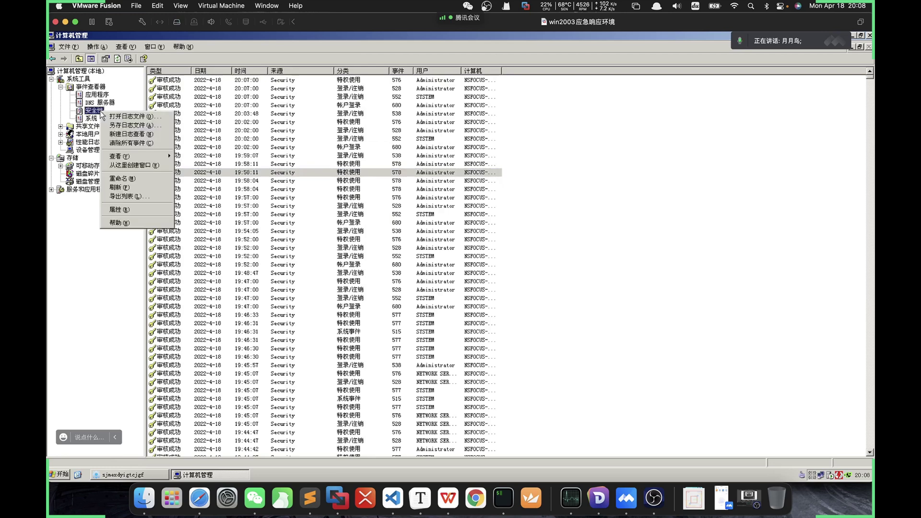
{"action": "mouse_move", "coordinate": [154, 157]}
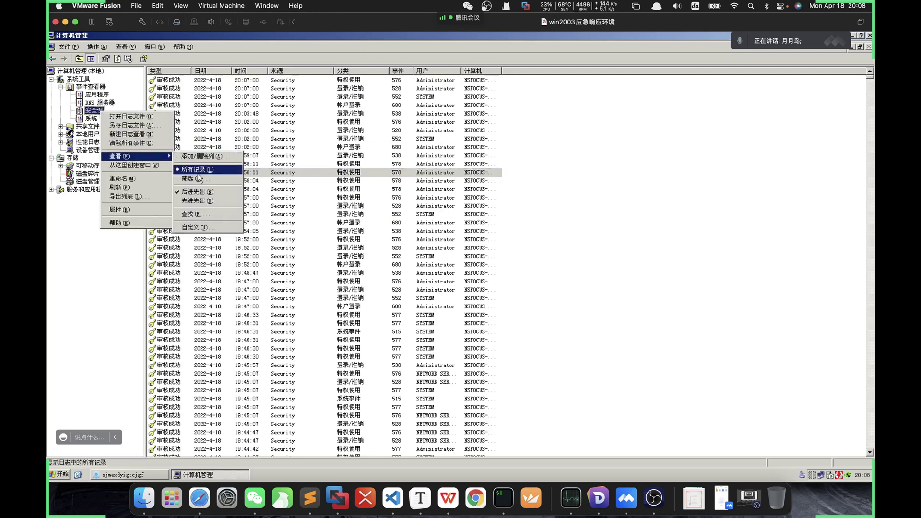
{"action": "left_click", "coordinate": [197, 165]}
{"action": "left_click", "coordinate": [616, 223]}
{"action": "left_click", "coordinate": [616, 228]}
{"action": "left_click", "coordinate": [596, 233]}
{"action": "type", "text": "5"}
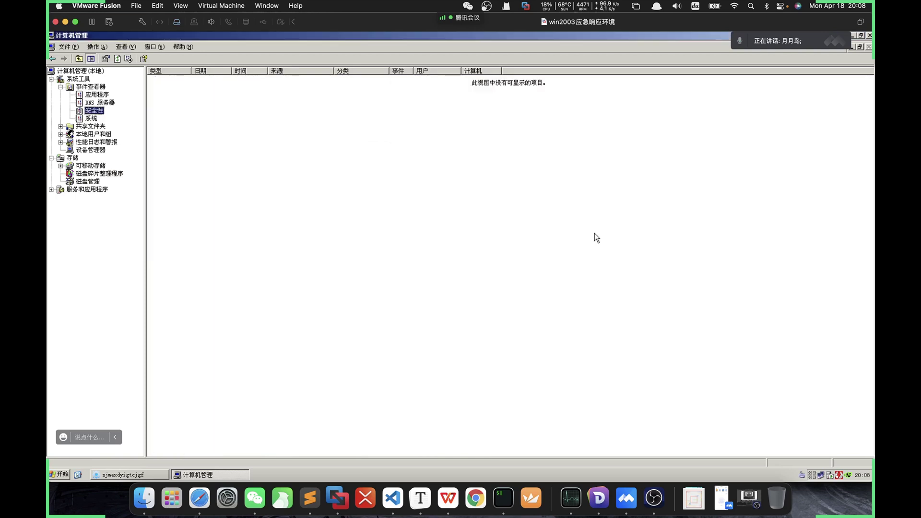
Filter the security log by event ID 529 to list only the failed logons
{"action": "right_click", "coordinate": [93, 112]}
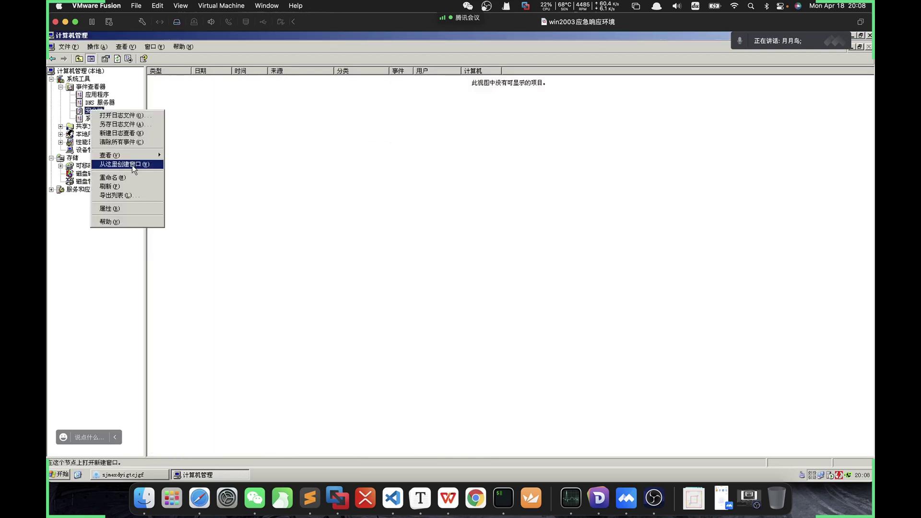
{"action": "mouse_move", "coordinate": [144, 156]}
{"action": "left_click", "coordinate": [197, 168]}
{"action": "double_click", "coordinate": [619, 168]}
{"action": "double_click", "coordinate": [592, 234]}
{"action": "type", "text": "529"}
{"action": "key", "text": "Return"}
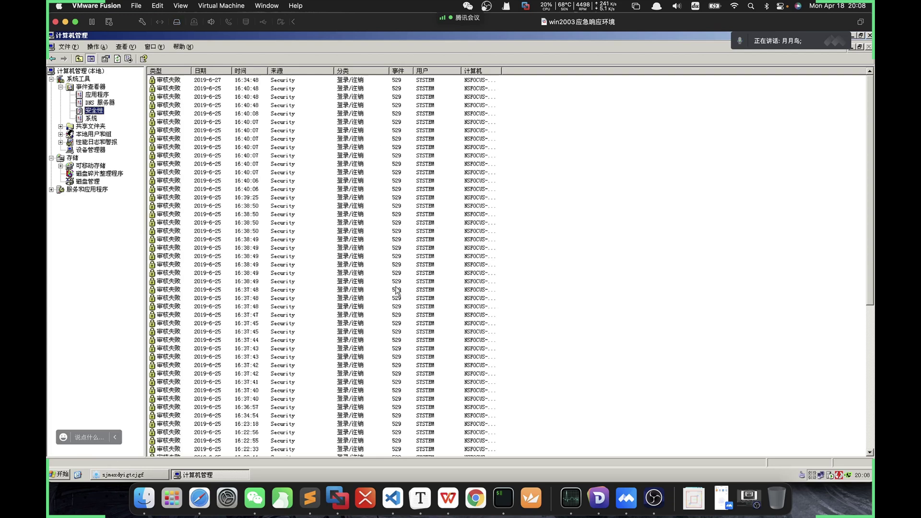
Look through the 529 failures down to the earliest 2019-6-25 entries and return to the latest ones
{"action": "left_click", "coordinate": [453, 257]}
{"action": "scroll", "coordinate": [442, 266], "scroll_direction": "down", "scroll_amount": 4}
{"action": "scroll", "coordinate": [442, 267], "scroll_direction": "down", "scroll_amount": 5}
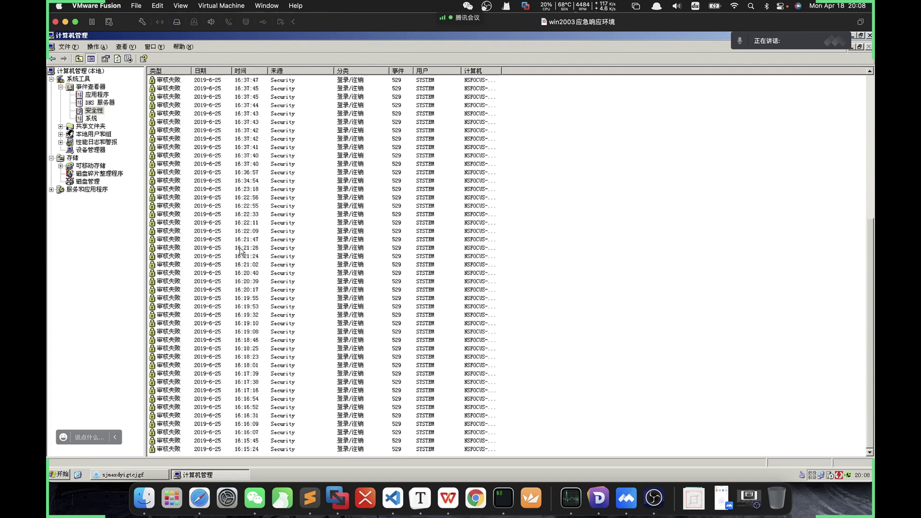
{"action": "scroll", "coordinate": [259, 256], "scroll_direction": "up", "scroll_amount": 9}
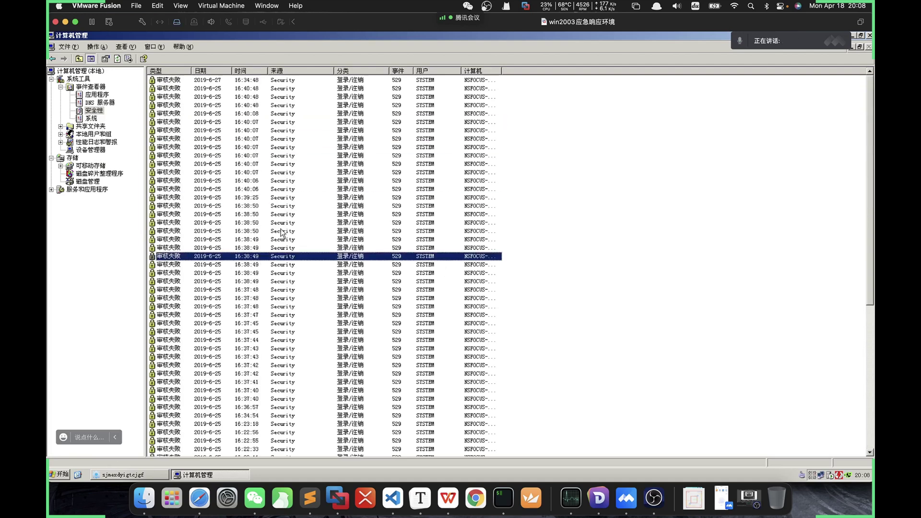
Read the details of the latest 2019-6-25 logon failure at 16:40:48, examining its user name and logon type
{"action": "left_click", "coordinate": [275, 89]}
{"action": "double_click", "coordinate": [312, 91]}
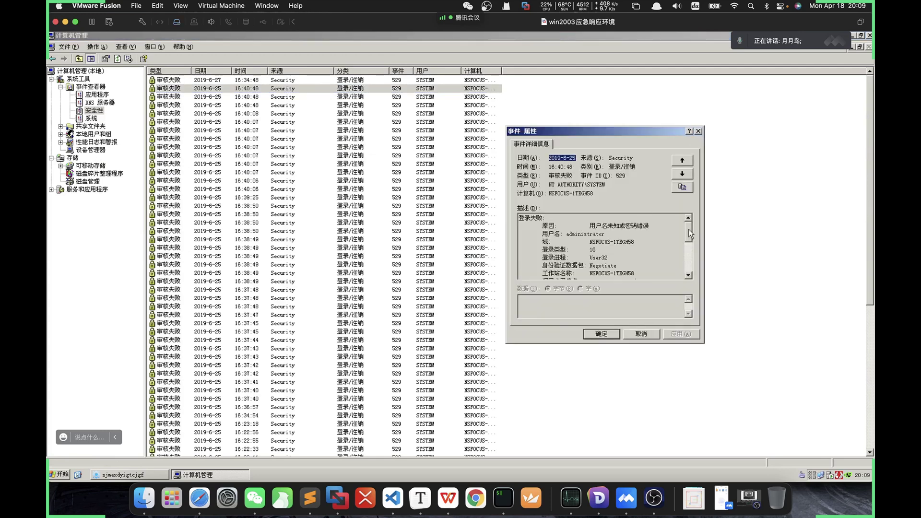
{"action": "scroll", "coordinate": [628, 239], "scroll_direction": "down", "scroll_amount": 1}
{"action": "left_click", "coordinate": [583, 238]}
{"action": "left_click", "coordinate": [599, 241]}
{"action": "left_click_drag", "start_coordinate": [601, 241], "coordinate": [556, 239]}
{"action": "left_click", "coordinate": [617, 244]}
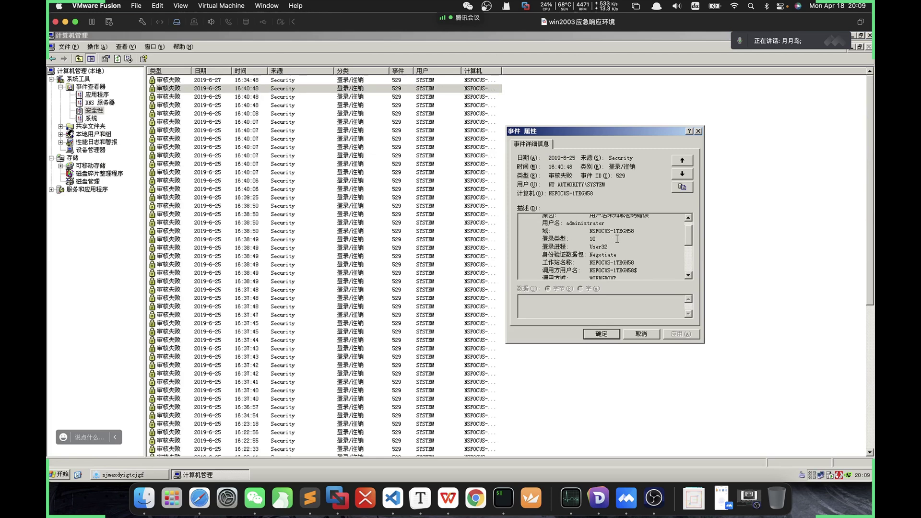
Close the open event's details and filter the security log to event ID 528
{"action": "left_click", "coordinate": [698, 131]}
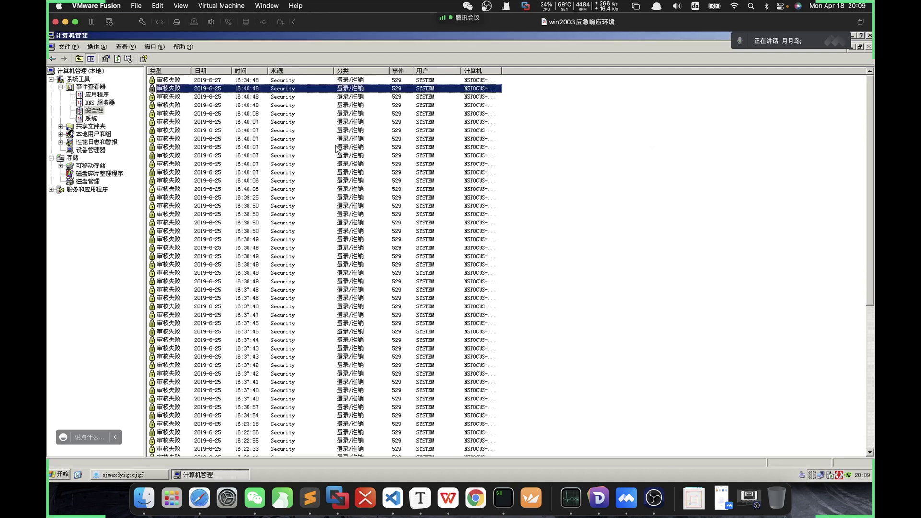
{"action": "left_click", "coordinate": [292, 108]}
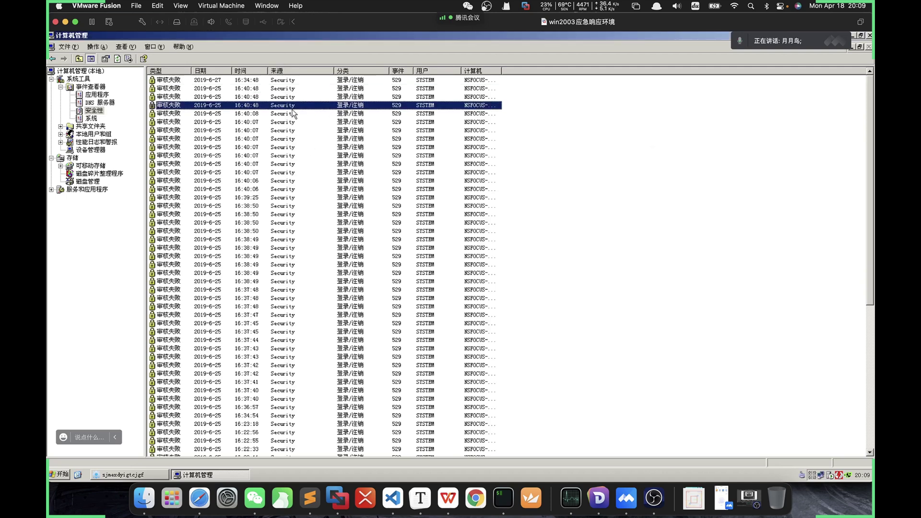
{"action": "left_click", "coordinate": [262, 91]}
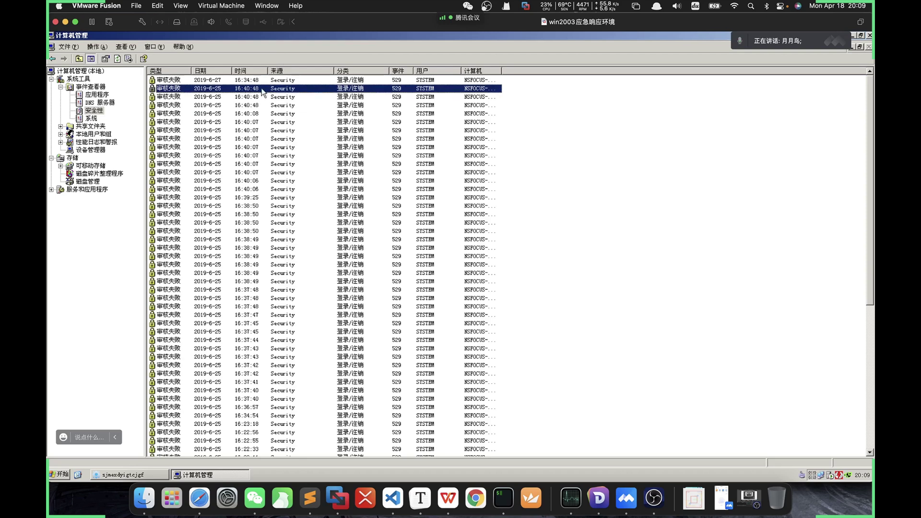
{"action": "right_click", "coordinate": [100, 112]}
{"action": "mouse_move", "coordinate": [118, 155]}
{"action": "left_click", "coordinate": [203, 178]}
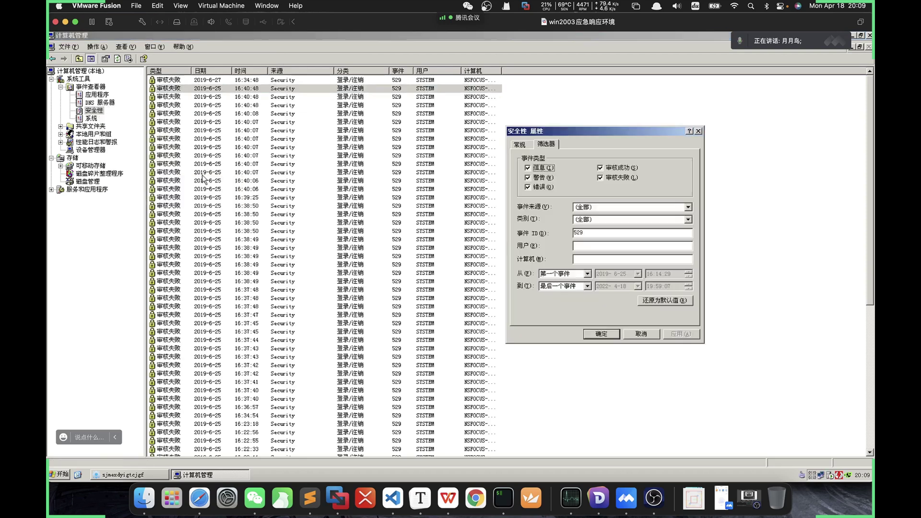
{"action": "left_click", "coordinate": [600, 233]}
{"action": "key", "text": "BackSpace"}
{"action": "type", "text": "8"}
{"action": "key", "text": "Return"}
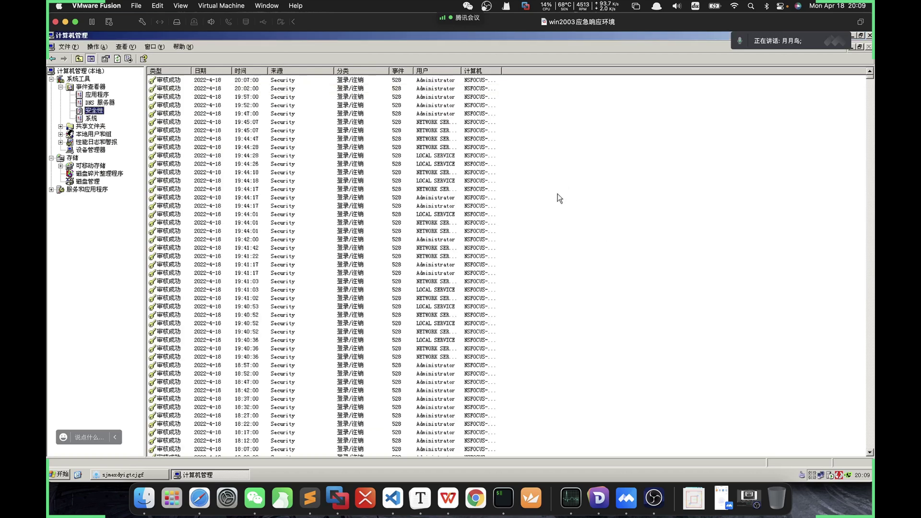
Look through the filtered successful logon events for entries dated 2019-6-25 around 16:30 and check their users
{"action": "left_click", "coordinate": [307, 122]}
{"action": "scroll", "coordinate": [364, 210], "scroll_direction": "down", "scroll_amount": 10}
{"action": "scroll", "coordinate": [365, 210], "scroll_direction": "down", "scroll_amount": 20}
{"action": "scroll", "coordinate": [366, 209], "scroll_direction": "up", "scroll_amount": 11}
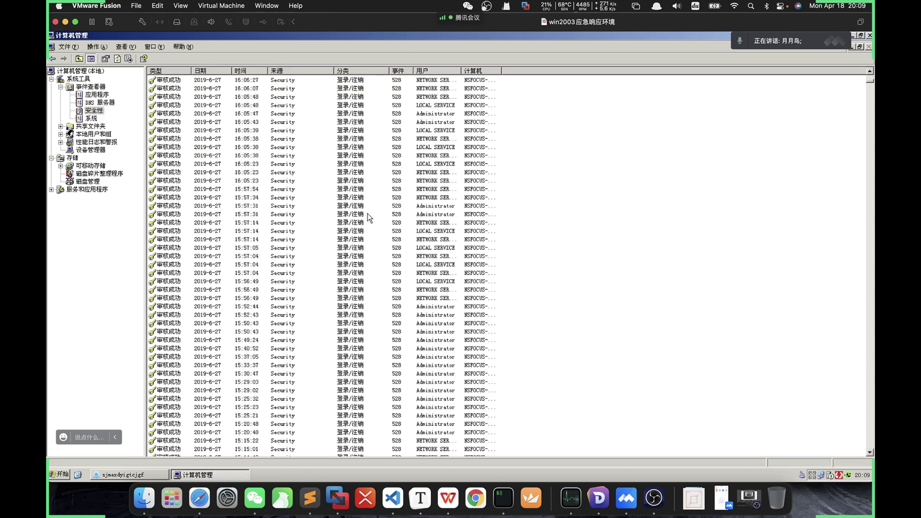
{"action": "scroll", "coordinate": [357, 346], "scroll_direction": "down", "scroll_amount": 3}
{"action": "scroll", "coordinate": [353, 345], "scroll_direction": "up", "scroll_amount": 3}
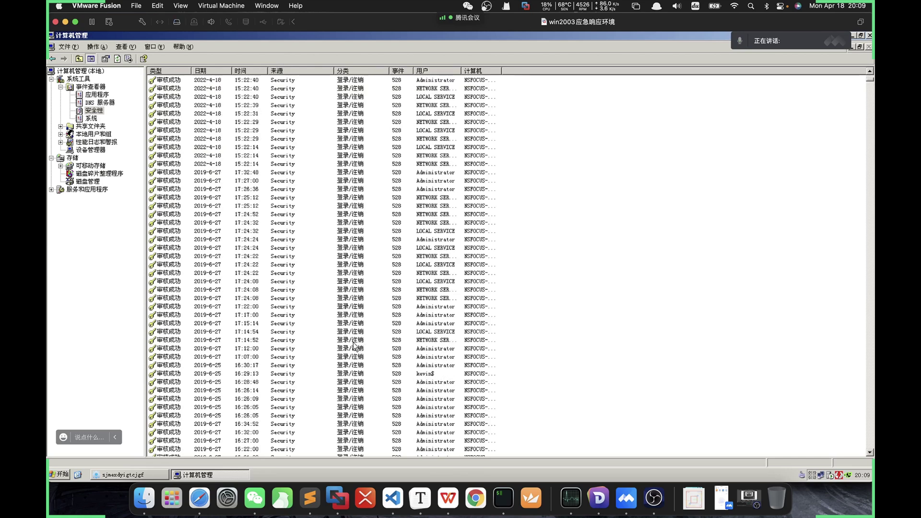
{"action": "scroll", "coordinate": [354, 344], "scroll_direction": "down", "scroll_amount": 1}
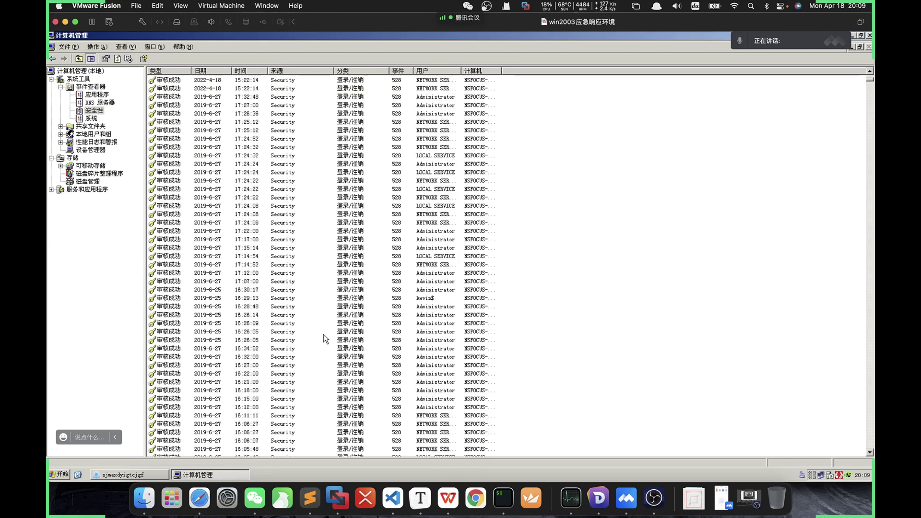
{"action": "left_click", "coordinate": [255, 298]}
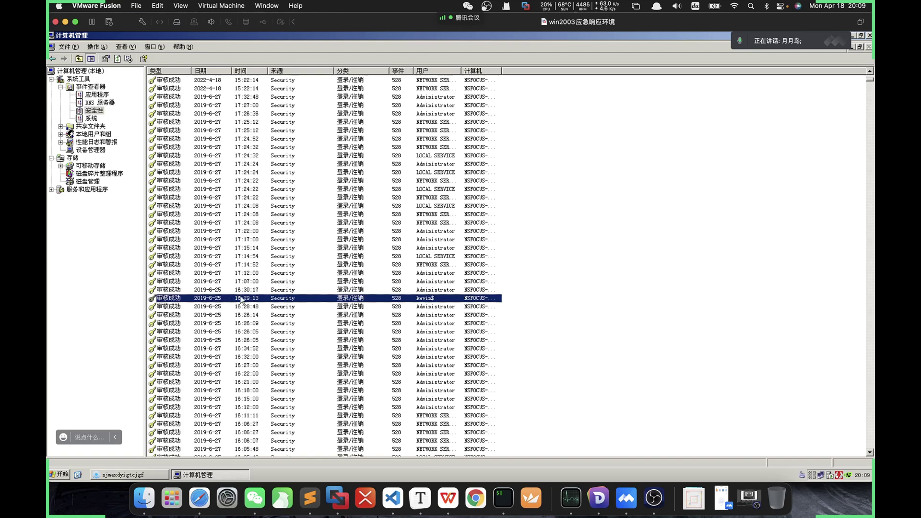
{"action": "left_click", "coordinate": [284, 282]}
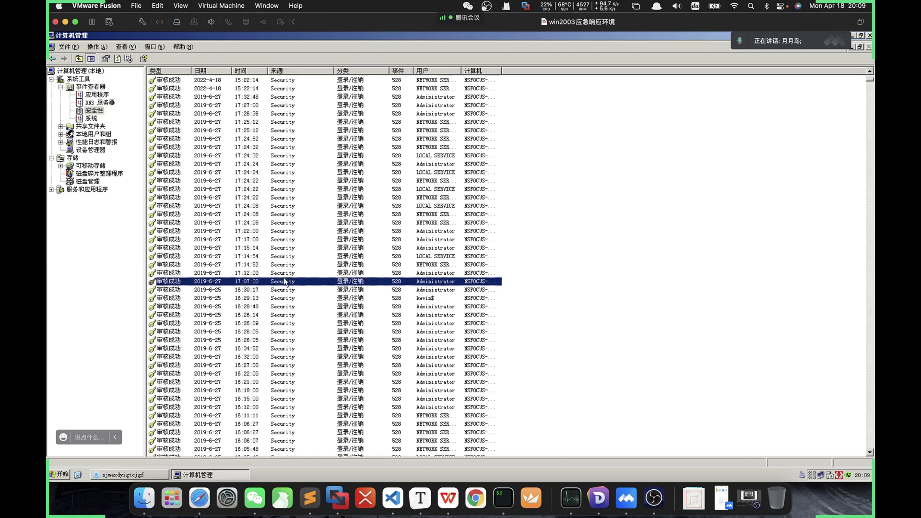
{"action": "left_click", "coordinate": [284, 290]}
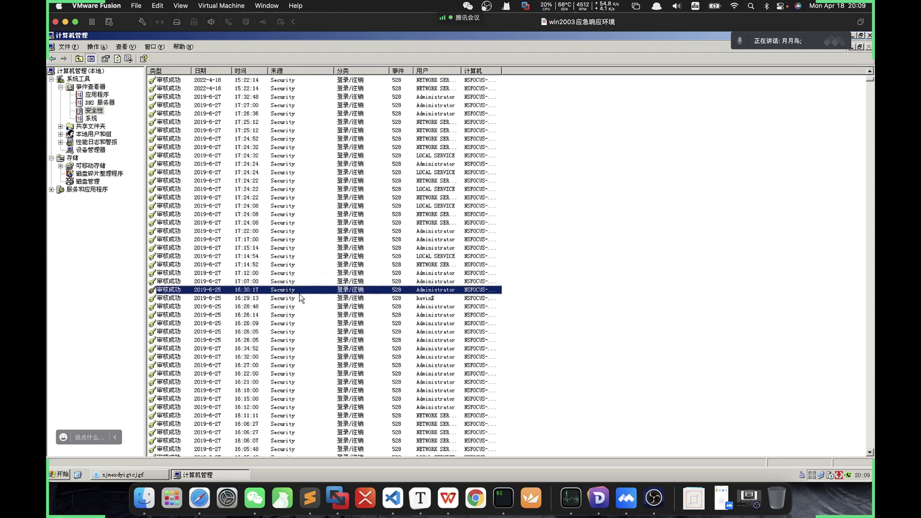
{"action": "left_click", "coordinate": [294, 297]}
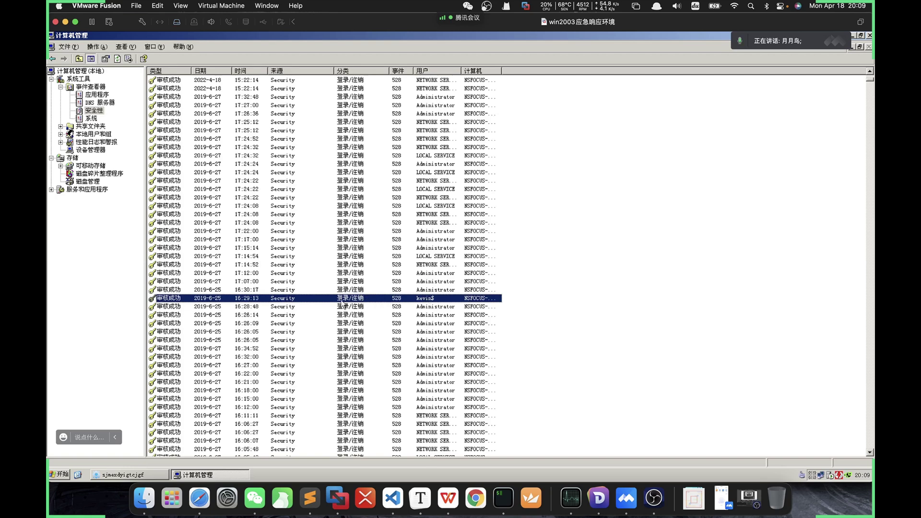
Read the details of the 2019-6-25 16:28:48 logon event, including logon type and caller information, and close them
{"action": "left_click", "coordinate": [253, 307]}
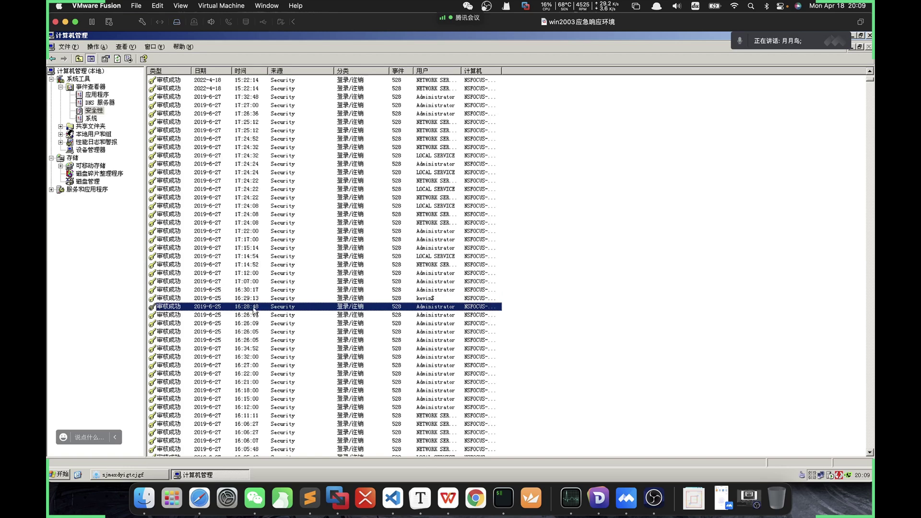
{"action": "double_click", "coordinate": [249, 311]}
{"action": "left_click", "coordinate": [591, 226]}
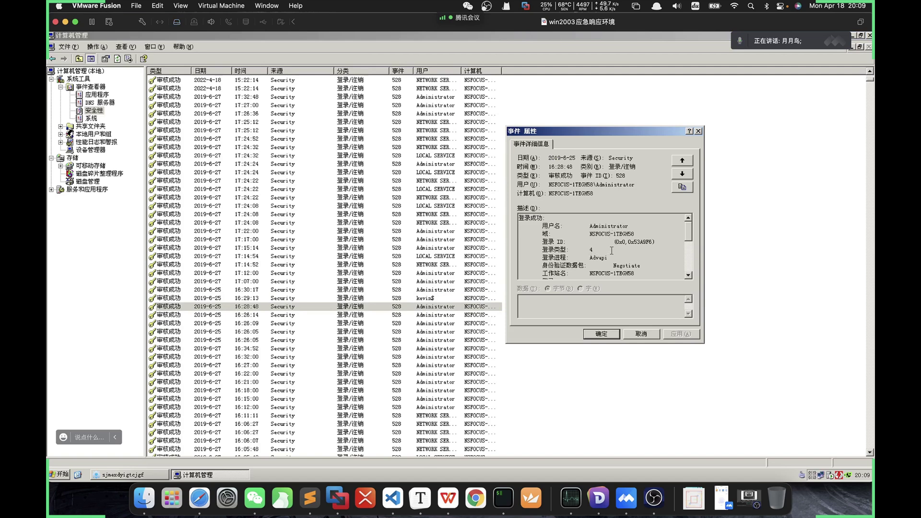
{"action": "scroll", "coordinate": [624, 264], "scroll_direction": "down", "scroll_amount": 2}
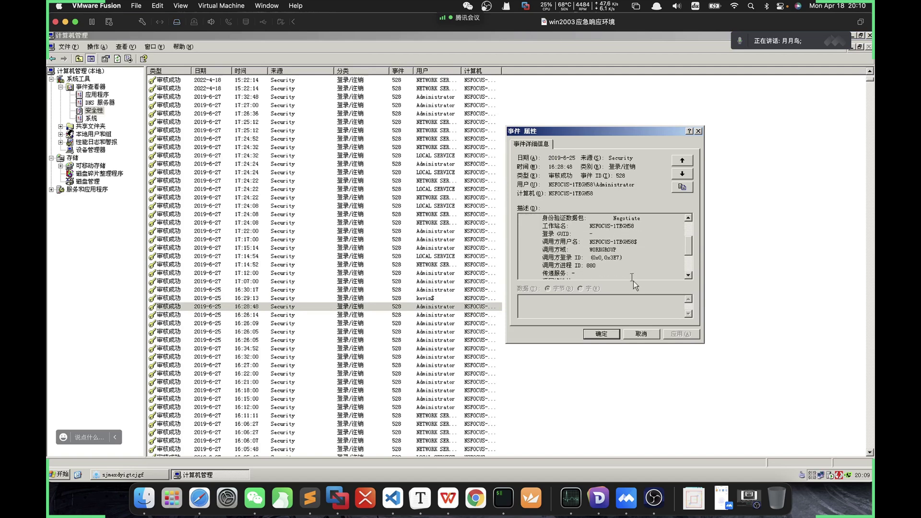
{"action": "left_click", "coordinate": [641, 338]}
Examine the 2019-6-25 16:29:13 logon event's user name and source network address, then close its details
{"action": "left_click", "coordinate": [376, 297]}
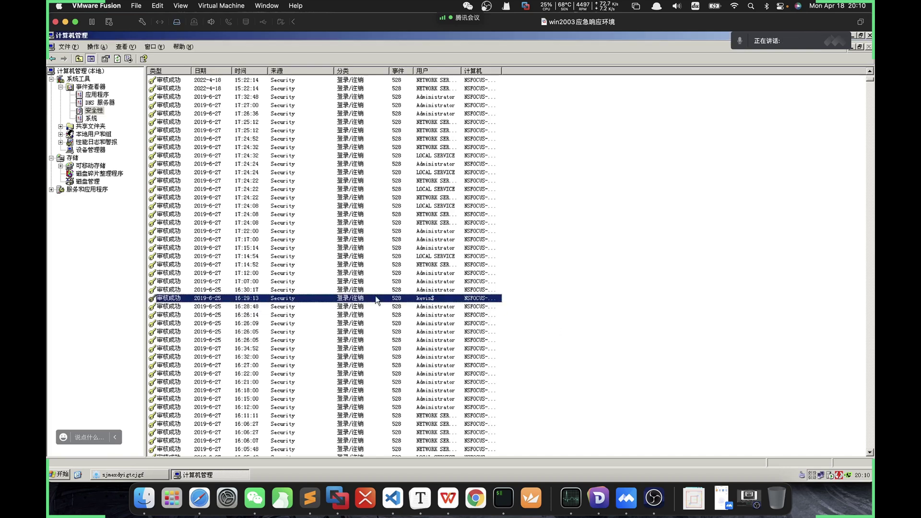
{"action": "double_click", "coordinate": [343, 299]}
{"action": "left_click_drag", "start_coordinate": [587, 225], "coordinate": [610, 225]}
{"action": "left_click", "coordinate": [651, 227]}
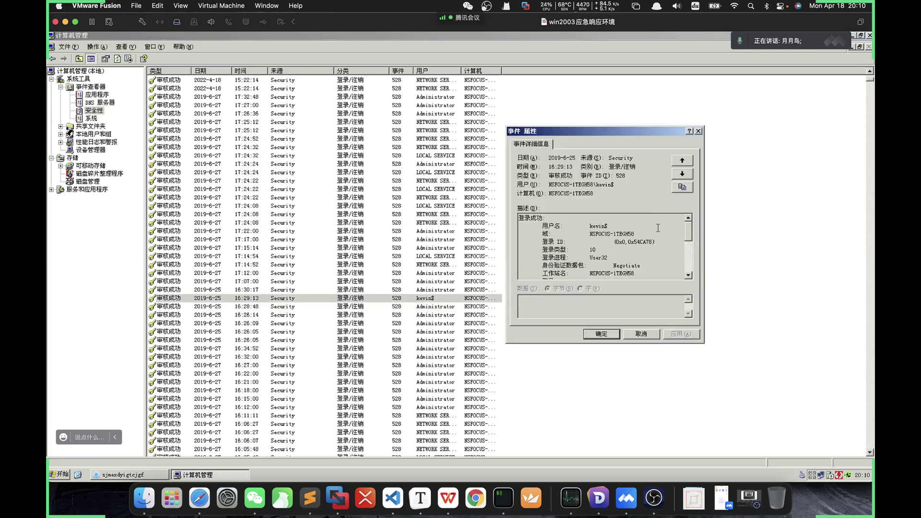
{"action": "left_click_drag", "start_coordinate": [690, 231], "coordinate": [694, 253]}
{"action": "left_click_drag", "start_coordinate": [590, 260], "coordinate": [628, 259]}
{"action": "left_click", "coordinate": [665, 250]}
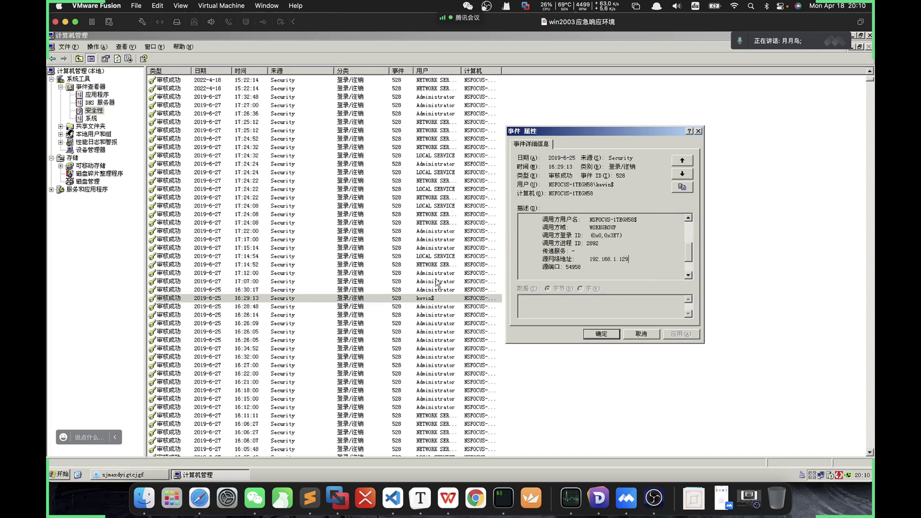
{"action": "left_click", "coordinate": [642, 333]}
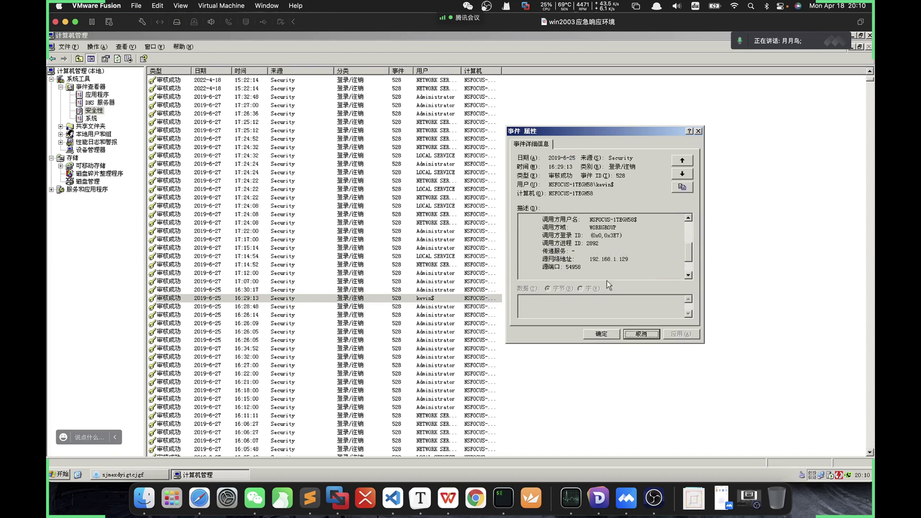
{"action": "left_click_drag", "start_coordinate": [590, 259], "coordinate": [624, 259]}
{"action": "left_click", "coordinate": [623, 259]}
{"action": "left_click", "coordinate": [642, 333]}
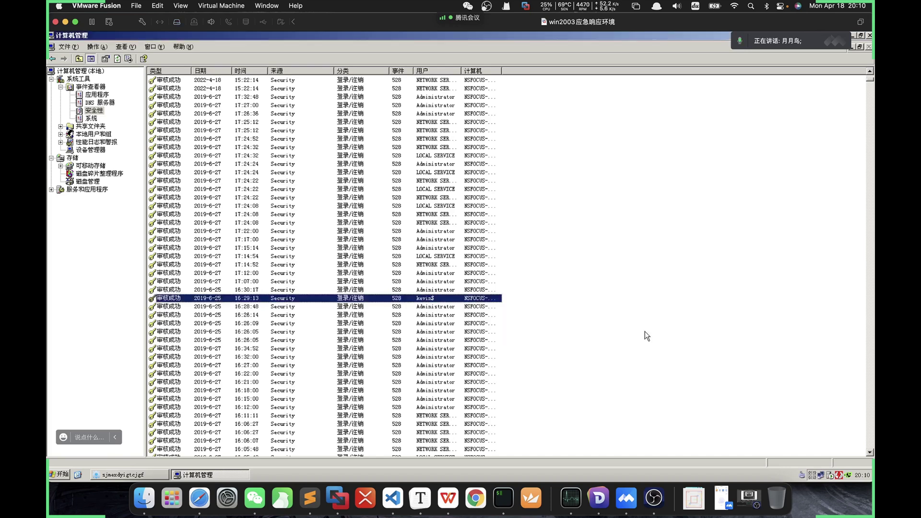
Check the source network address of the first listed 2019-6-25 16:26:05 logon event and close its details
{"action": "double_click", "coordinate": [396, 331]}
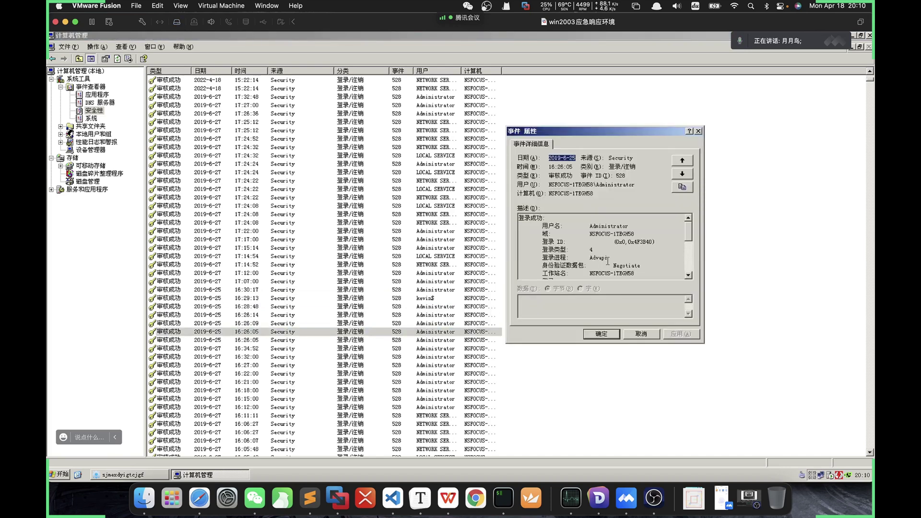
{"action": "left_click", "coordinate": [607, 261]}
{"action": "scroll", "coordinate": [609, 257], "scroll_direction": "down", "scroll_amount": 4}
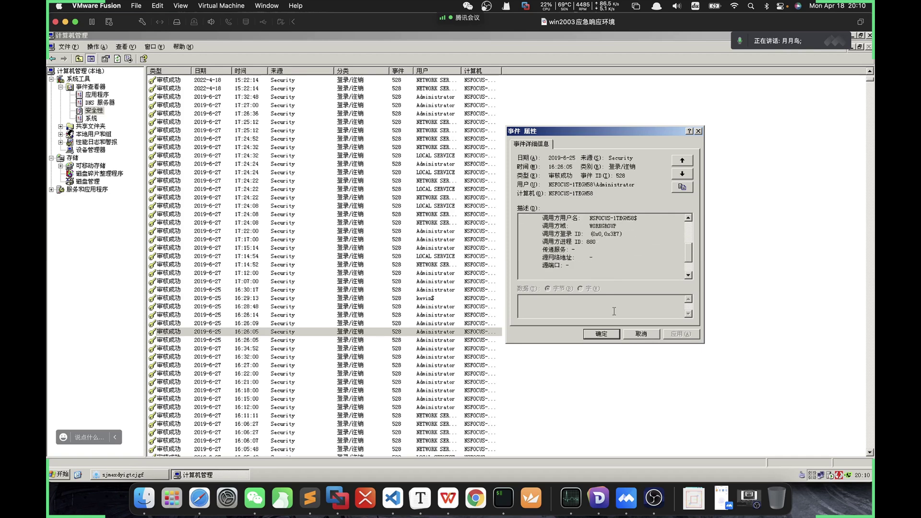
{"action": "left_click", "coordinate": [602, 334]}
Compare the neighbouring logon entries, then recheck the logon process and source address in the 16:29:13 event's description
{"action": "left_click", "coordinate": [356, 343]}
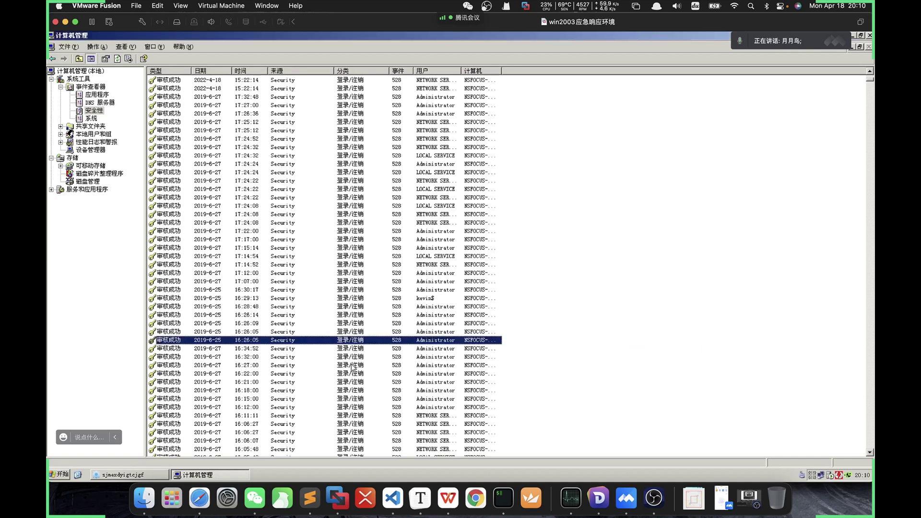
{"action": "left_click", "coordinate": [354, 366]}
{"action": "left_click", "coordinate": [356, 381]}
{"action": "left_click", "coordinate": [356, 316]}
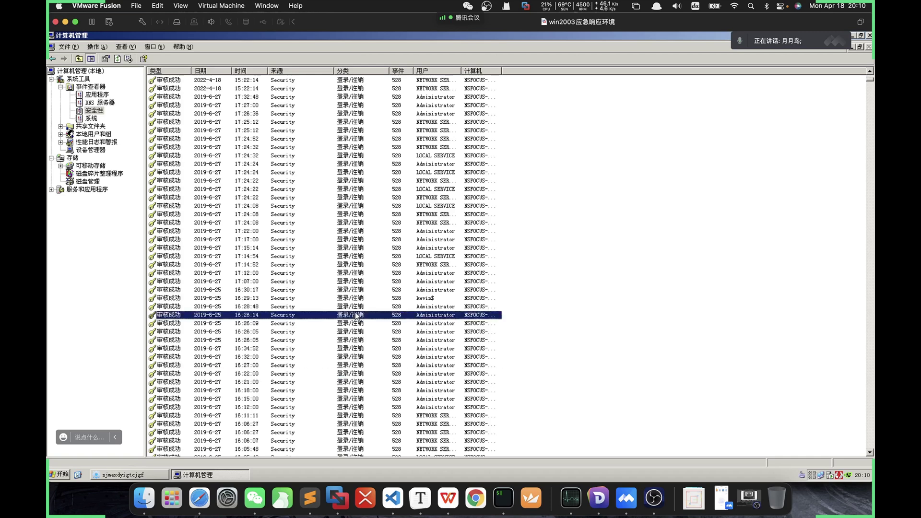
{"action": "left_click", "coordinate": [356, 273]}
{"action": "left_click", "coordinate": [359, 281]}
{"action": "left_click", "coordinate": [363, 289]}
{"action": "double_click", "coordinate": [365, 299]}
{"action": "left_click", "coordinate": [628, 245]}
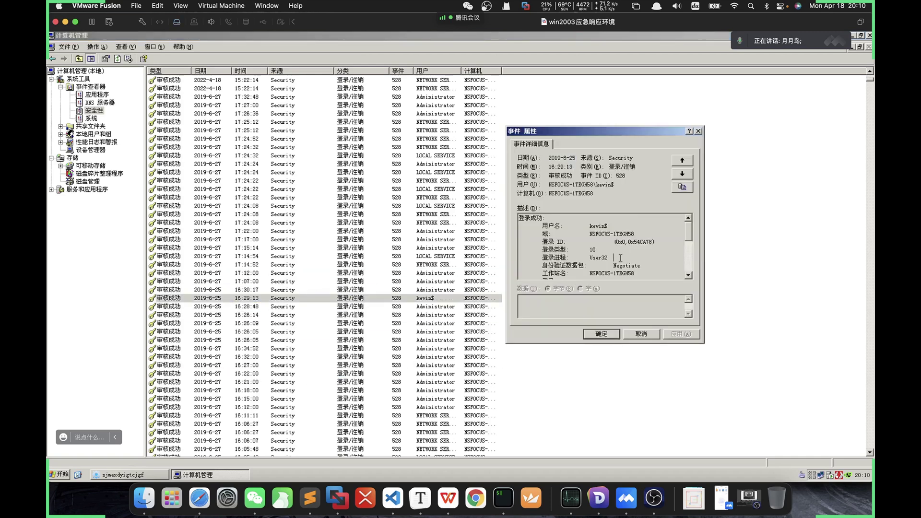
{"action": "scroll", "coordinate": [614, 242], "scroll_direction": "down", "scroll_amount": 4}
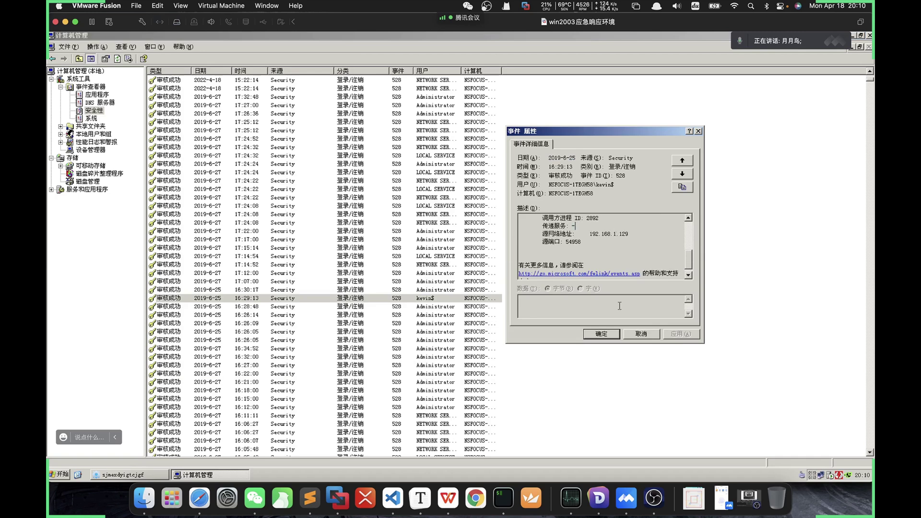
{"action": "left_click", "coordinate": [640, 334]}
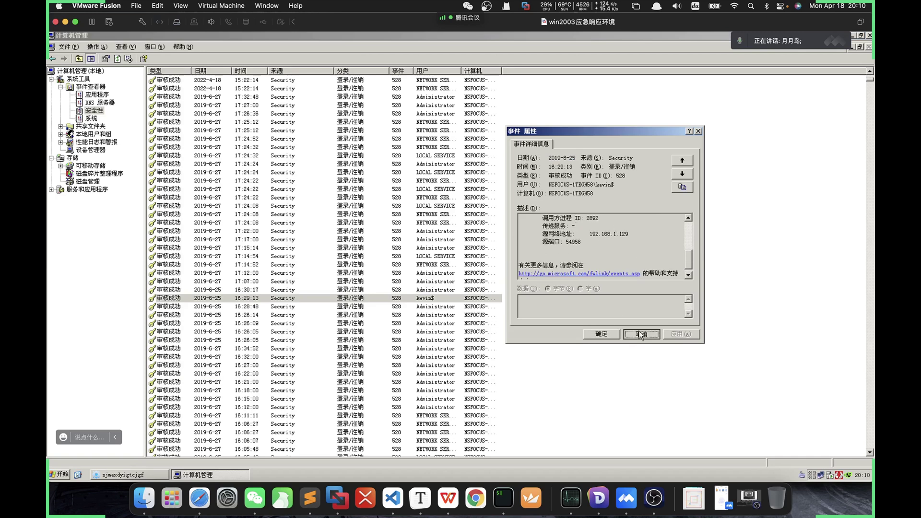
Reopen the 16:29:13 logon event to check its audit type and user account, then close it
{"action": "left_click", "coordinate": [441, 289]}
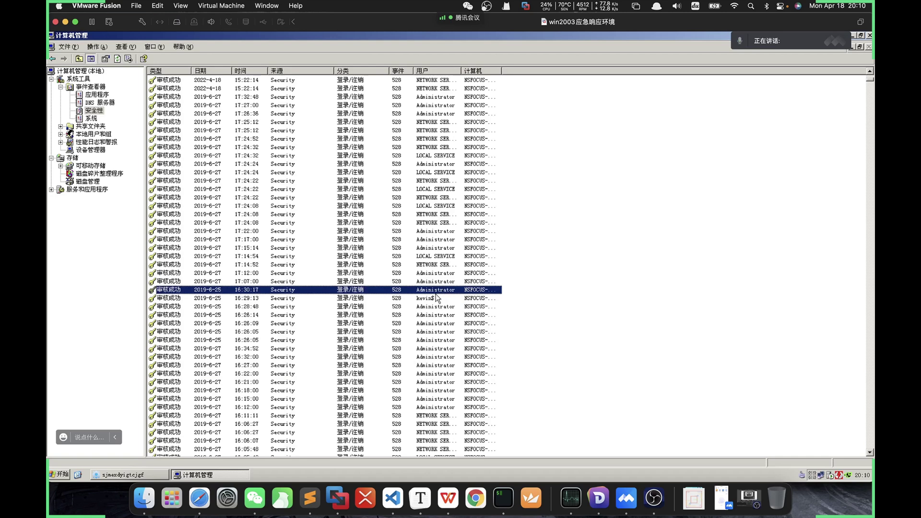
{"action": "double_click", "coordinate": [436, 298]}
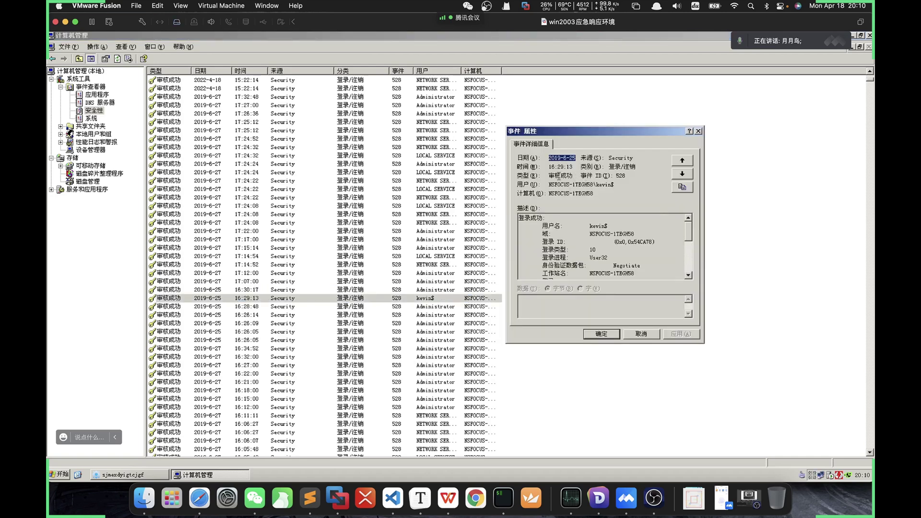
{"action": "double_click", "coordinate": [552, 176]}
{"action": "left_click", "coordinate": [591, 185]}
{"action": "left_click", "coordinate": [620, 187]}
{"action": "left_click", "coordinate": [641, 335]}
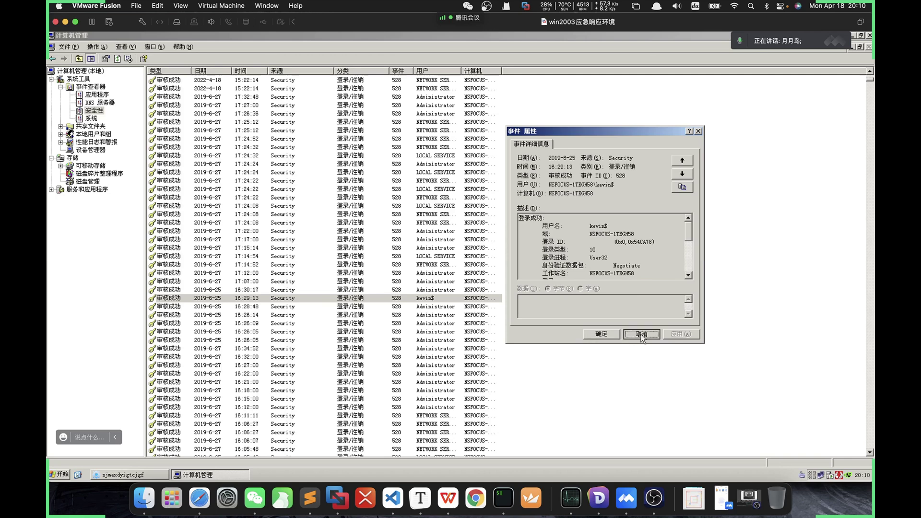
Switch to WPS Office, review the slides on failed logon, successful logon and account management events, and return to the VMware Fusion virtual machine
{"action": "left_click", "coordinate": [448, 498]}
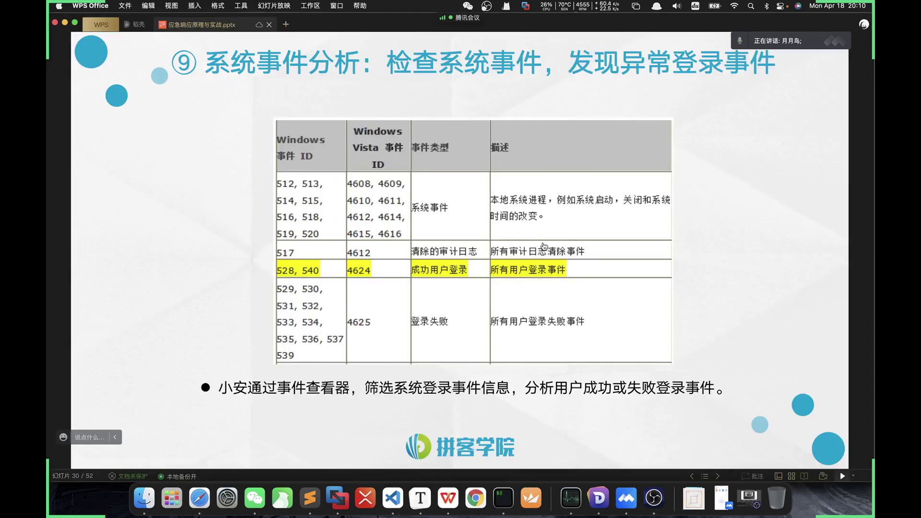
{"action": "key", "text": "Down"}
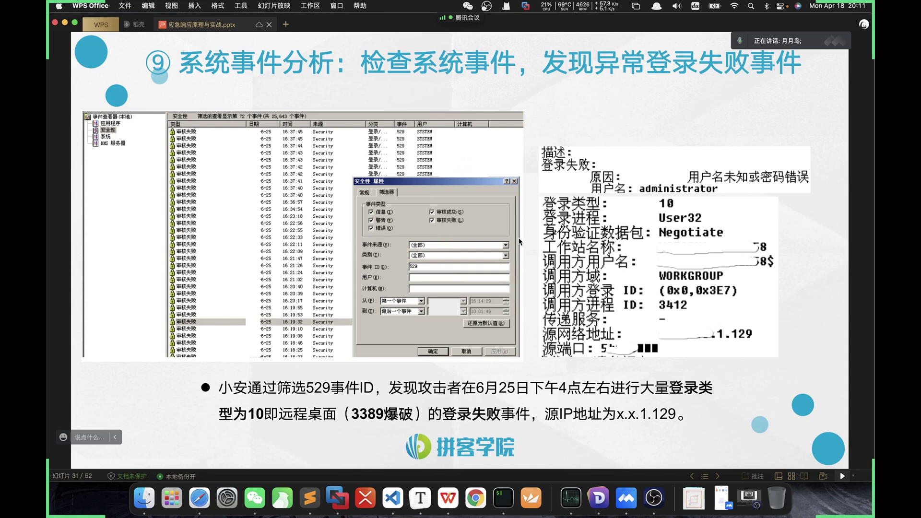
{"action": "scroll", "coordinate": [533, 115], "scroll_direction": "down", "scroll_amount": 2}
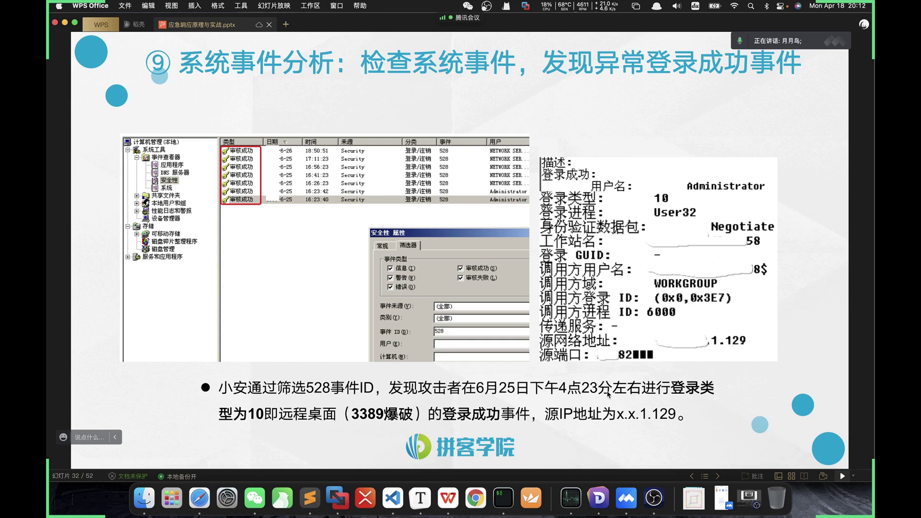
{"action": "key", "text": "Down"}
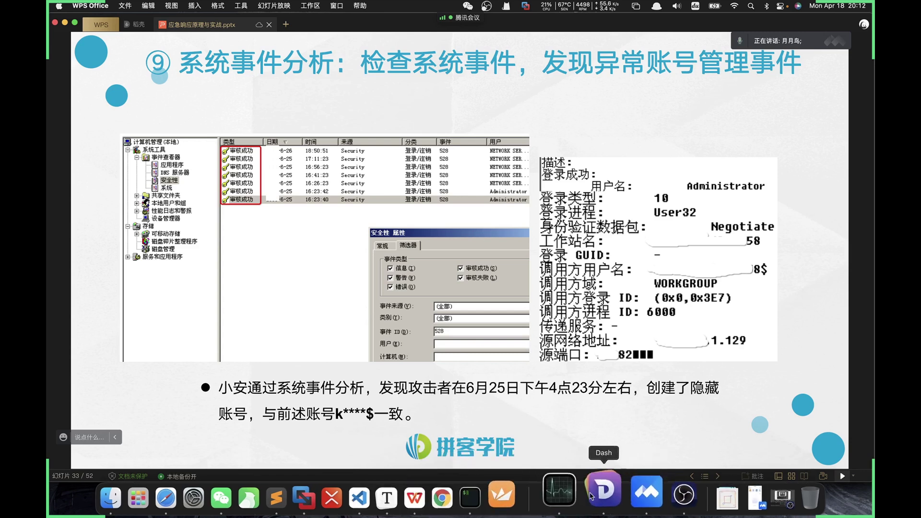
{"action": "left_click", "coordinate": [344, 497]}
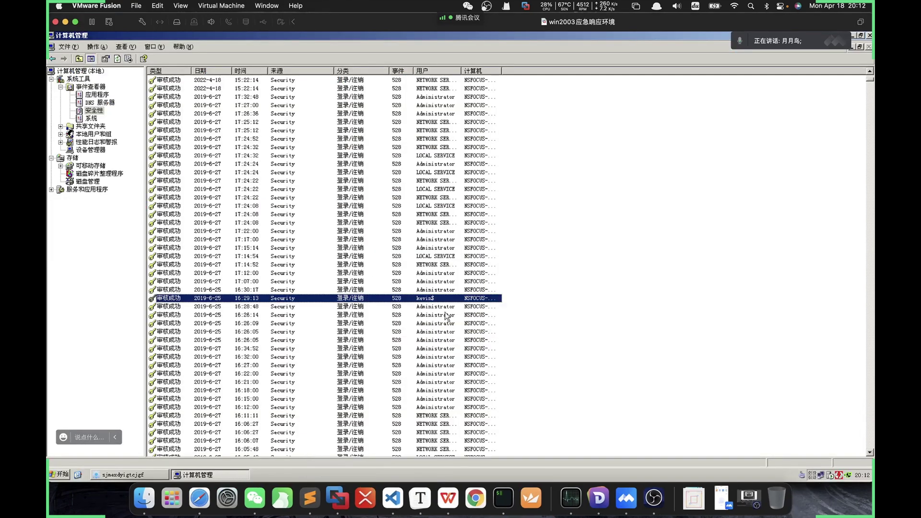
Remove the event filter from the security log so that all records are listed
{"action": "scroll", "coordinate": [417, 252], "scroll_direction": "up", "scroll_amount": 15}
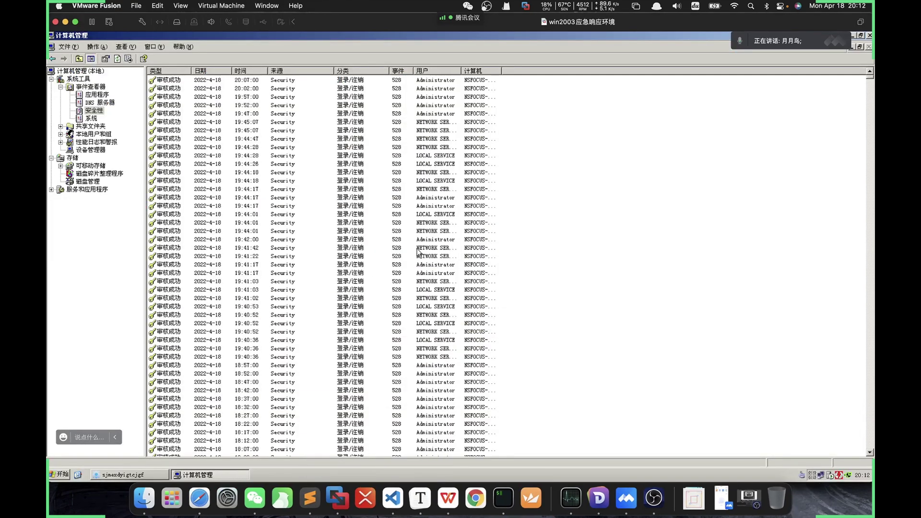
{"action": "scroll", "coordinate": [418, 252], "scroll_direction": "down", "scroll_amount": 15}
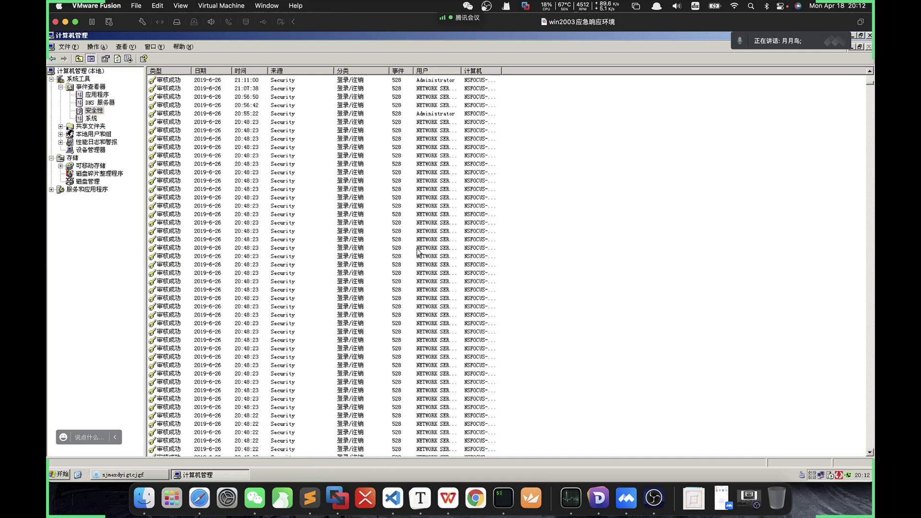
{"action": "right_click", "coordinate": [80, 111]}
{"action": "mouse_move", "coordinate": [140, 157]}
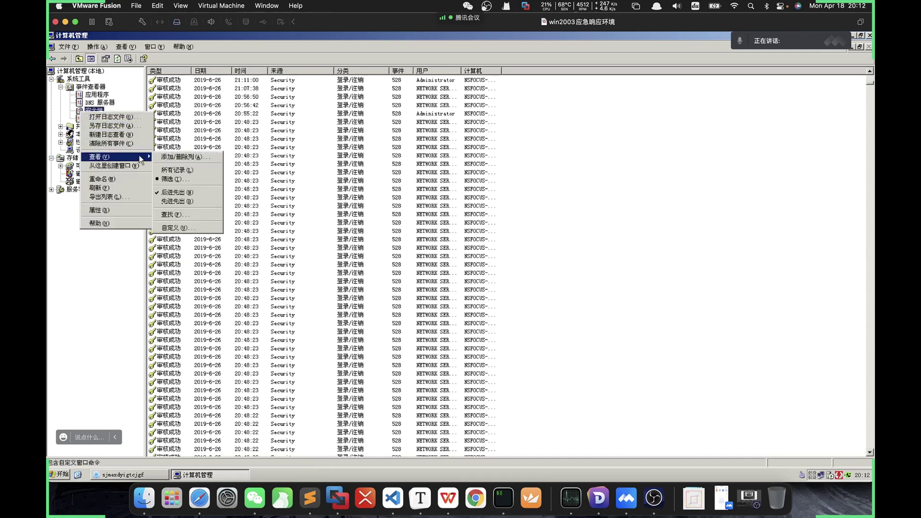
{"action": "left_click", "coordinate": [180, 170]}
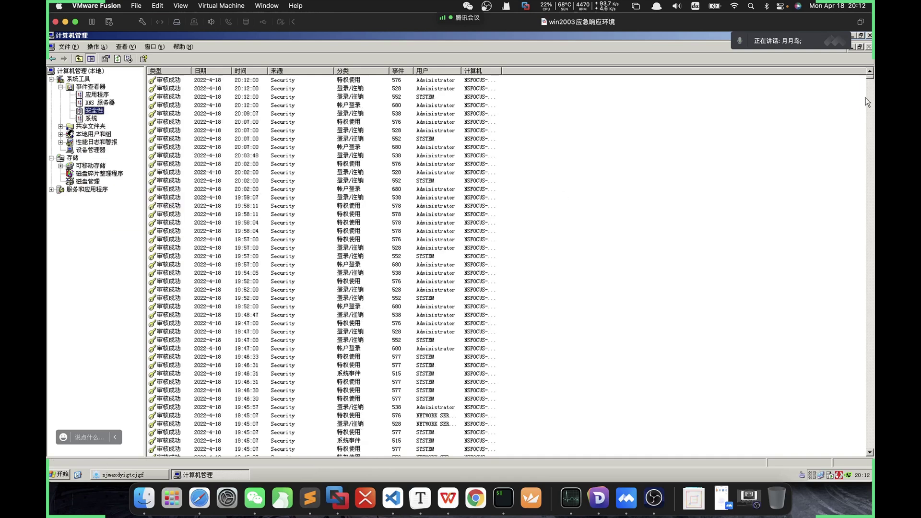
Go to the oldest security log records and examine the 2019-6-25 entries around 16:15 and 16:16
{"action": "mouse_move", "coordinate": [866, 81]}
{"action": "left_mouse_down"}
{"action": "mouse_move", "coordinate": [869, 424]}
{"action": "mouse_move", "coordinate": [870, 410]}
{"action": "left_mouse_up"}
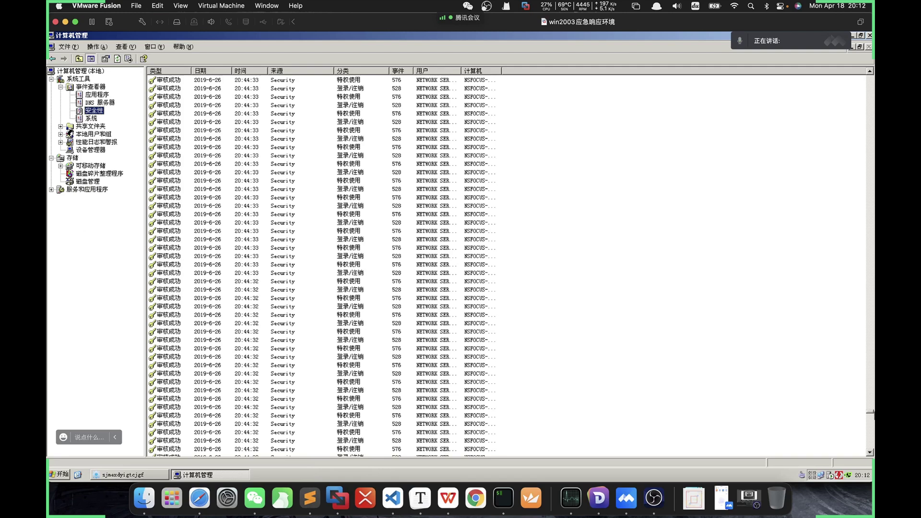
{"action": "scroll", "coordinate": [870, 410], "scroll_direction": "down", "scroll_amount": 5}
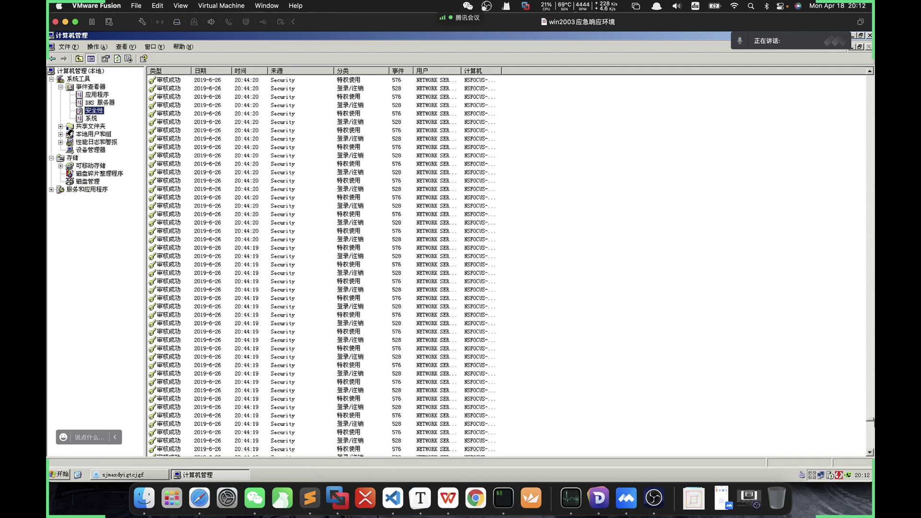
{"action": "left_click_drag", "start_coordinate": [871, 415], "coordinate": [870, 449]}
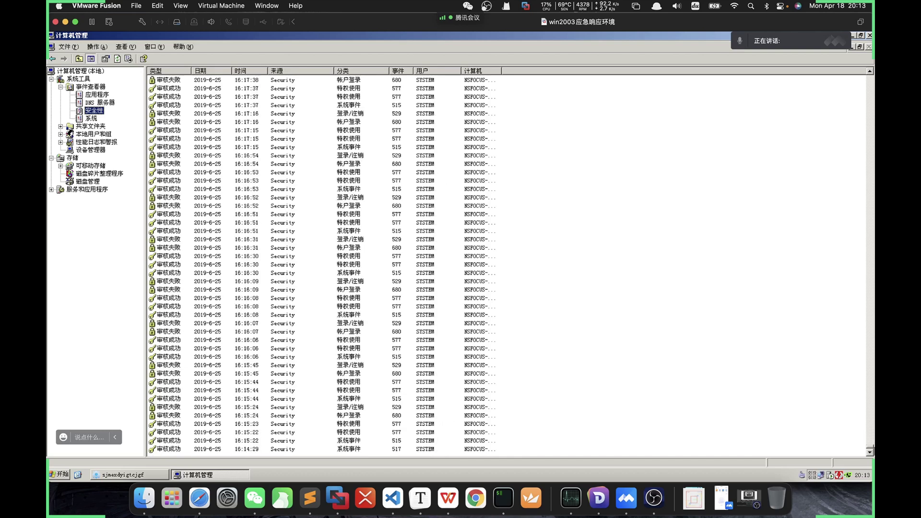
{"action": "left_click", "coordinate": [393, 391]}
{"action": "left_click", "coordinate": [396, 400]}
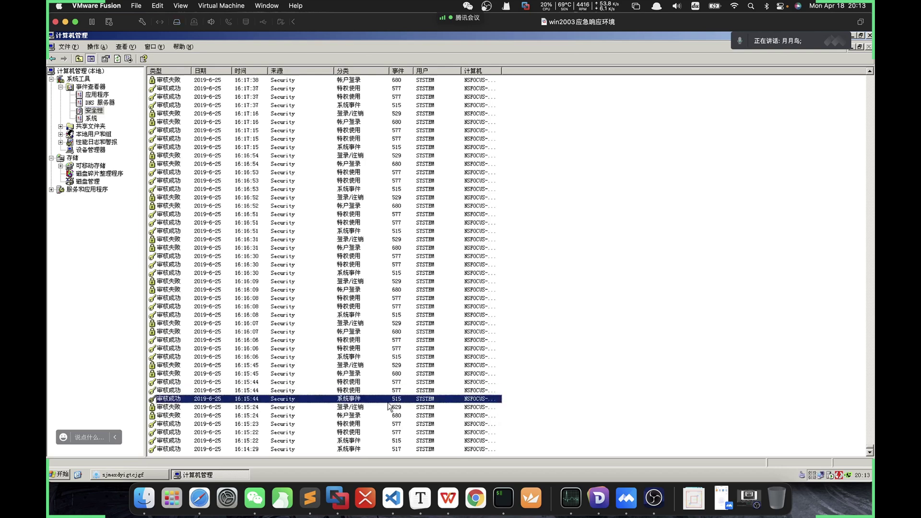
{"action": "left_click", "coordinate": [362, 332]}
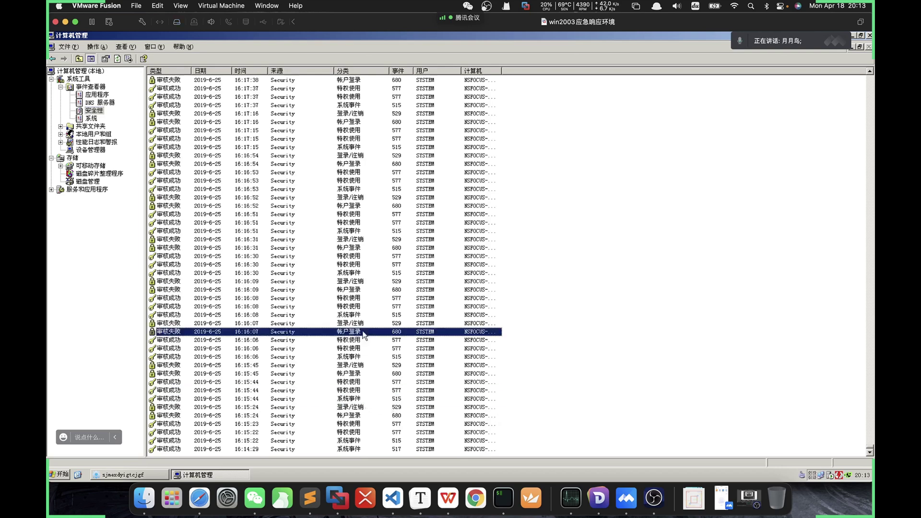
Examine the types, categories and event IDs of the 2019-6-25 entries from 16:17 up to 16:21
{"action": "scroll", "coordinate": [376, 294], "scroll_direction": "up", "scroll_amount": 7}
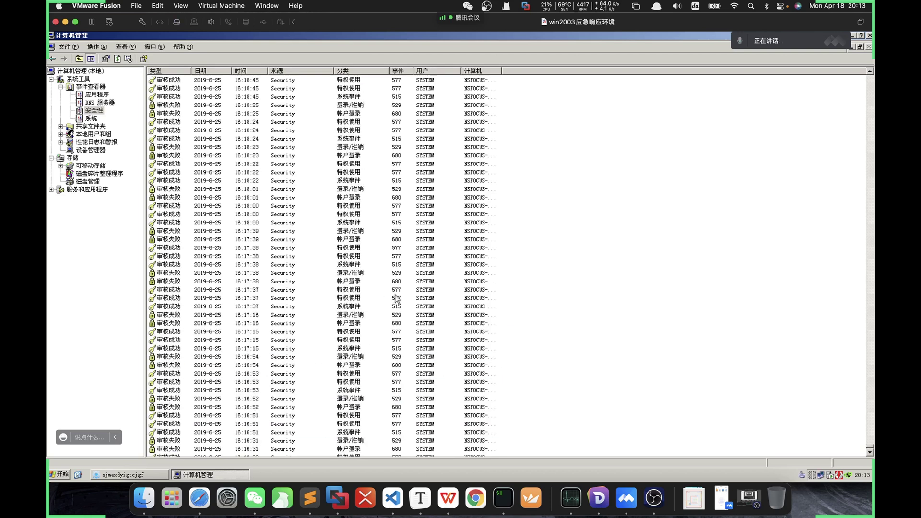
{"action": "scroll", "coordinate": [394, 295], "scroll_direction": "up", "scroll_amount": 1}
{"action": "left_click", "coordinate": [355, 139]}
{"action": "scroll", "coordinate": [383, 163], "scroll_direction": "up", "scroll_amount": 5}
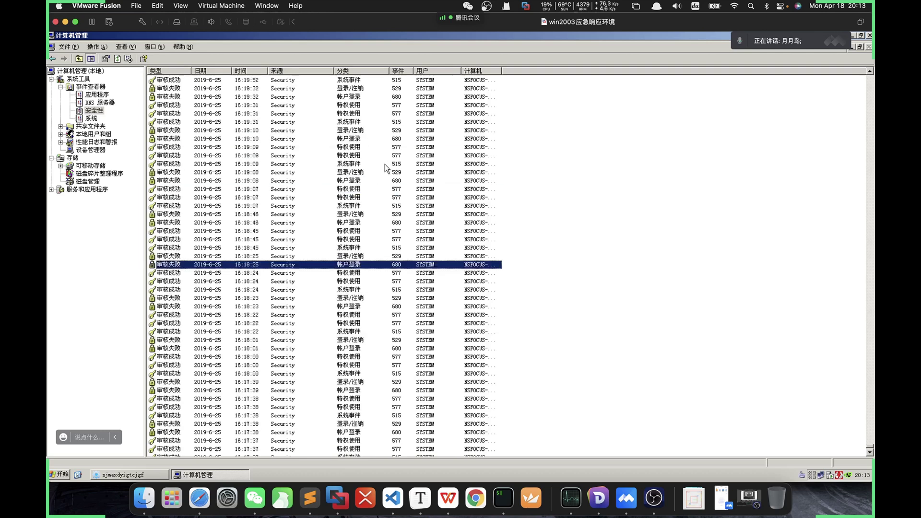
{"action": "scroll", "coordinate": [383, 164], "scroll_direction": "up", "scroll_amount": 1}
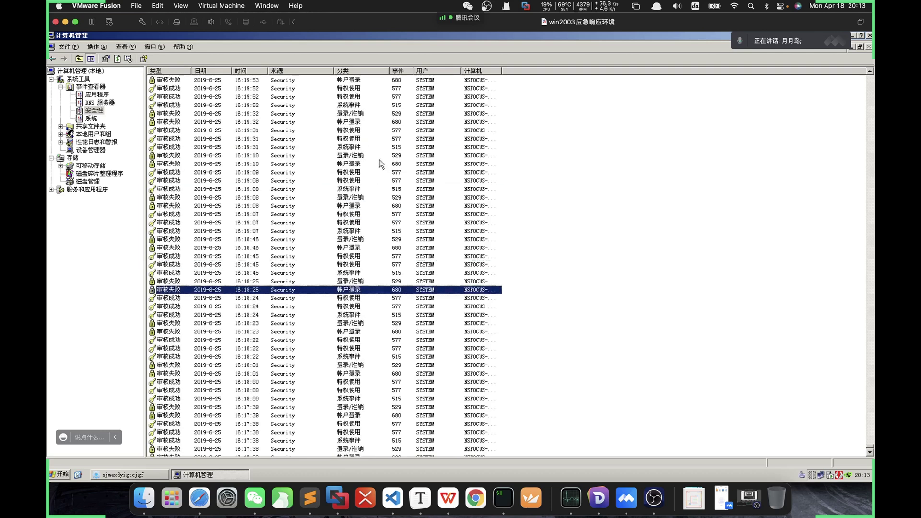
{"action": "left_click", "coordinate": [360, 96]}
{"action": "scroll", "coordinate": [376, 144], "scroll_direction": "up", "scroll_amount": 2}
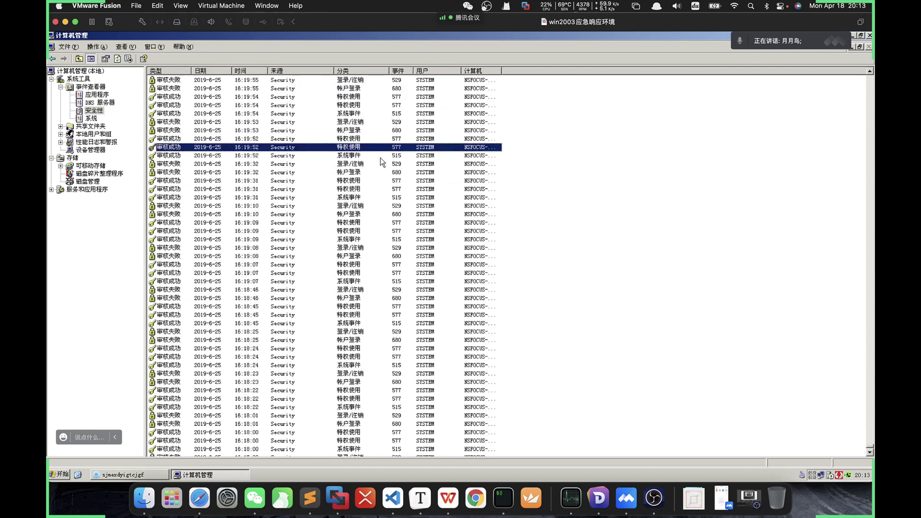
{"action": "scroll", "coordinate": [378, 153], "scroll_direction": "up", "scroll_amount": 2}
{"action": "scroll", "coordinate": [374, 148], "scroll_direction": "up", "scroll_amount": 3}
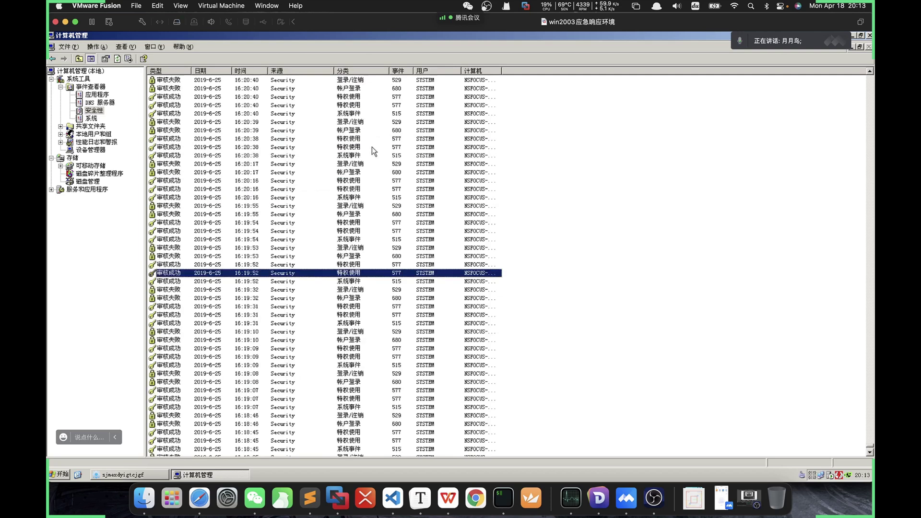
{"action": "scroll", "coordinate": [365, 161], "scroll_direction": "up", "scroll_amount": 2}
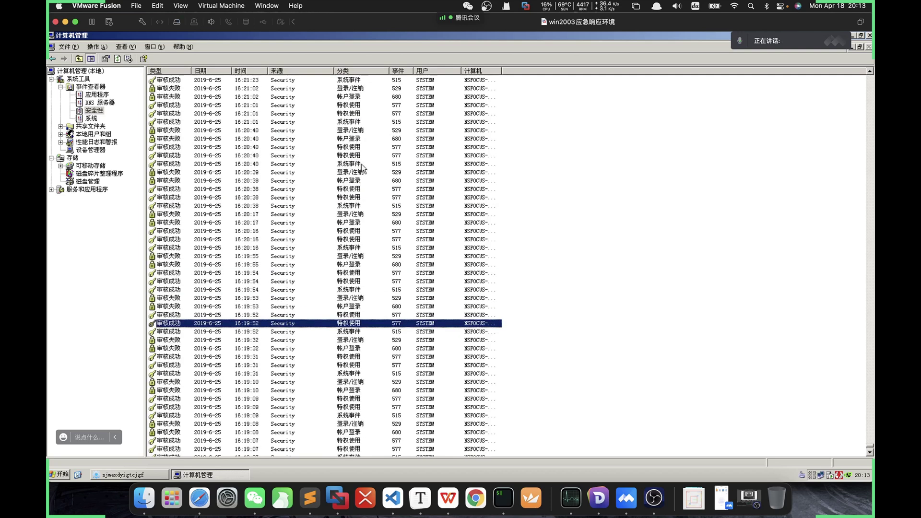
Examine the more recent 2019-6-25 entries from 16:22 up to 16:38 for failed and successful logons
{"action": "scroll", "coordinate": [362, 168], "scroll_direction": "up", "scroll_amount": 5}
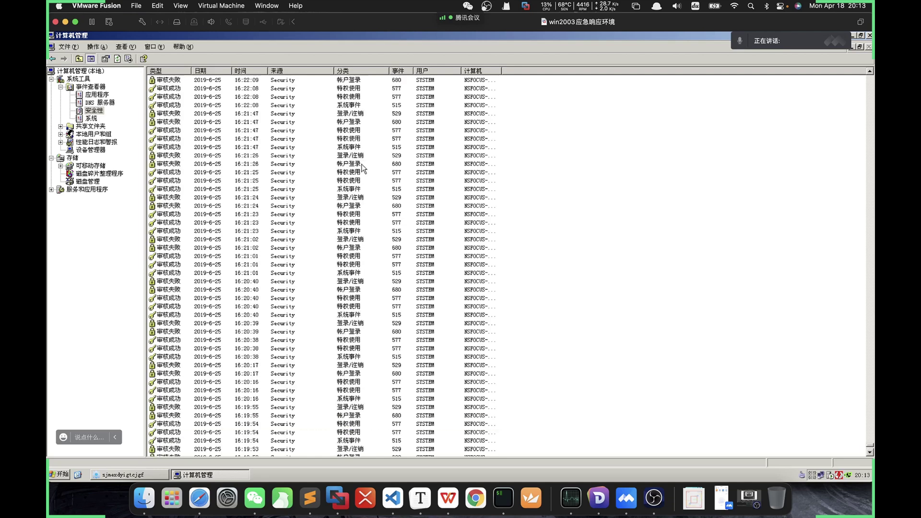
{"action": "scroll", "coordinate": [362, 168], "scroll_direction": "up", "scroll_amount": 3}
{"action": "scroll", "coordinate": [362, 168], "scroll_direction": "up", "scroll_amount": 2}
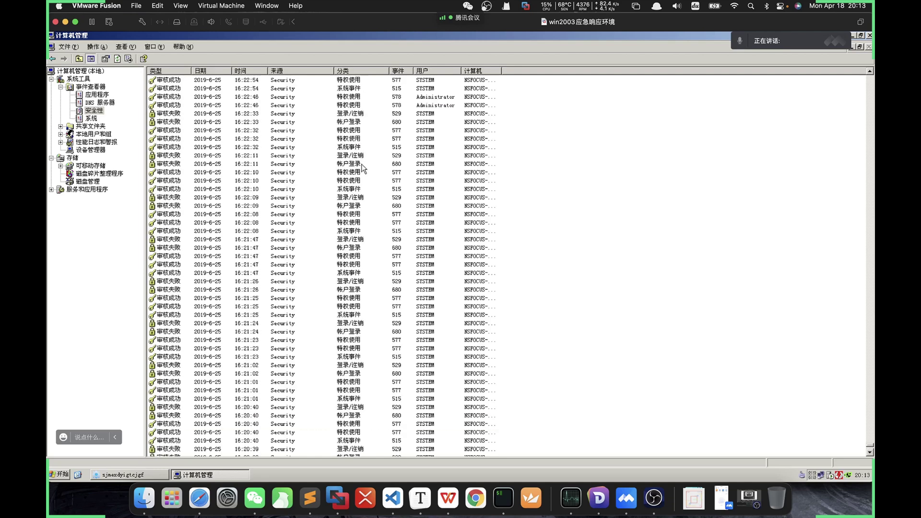
{"action": "scroll", "coordinate": [362, 167], "scroll_direction": "up", "scroll_amount": 4}
{"action": "scroll", "coordinate": [363, 192], "scroll_direction": "up", "scroll_amount": 2}
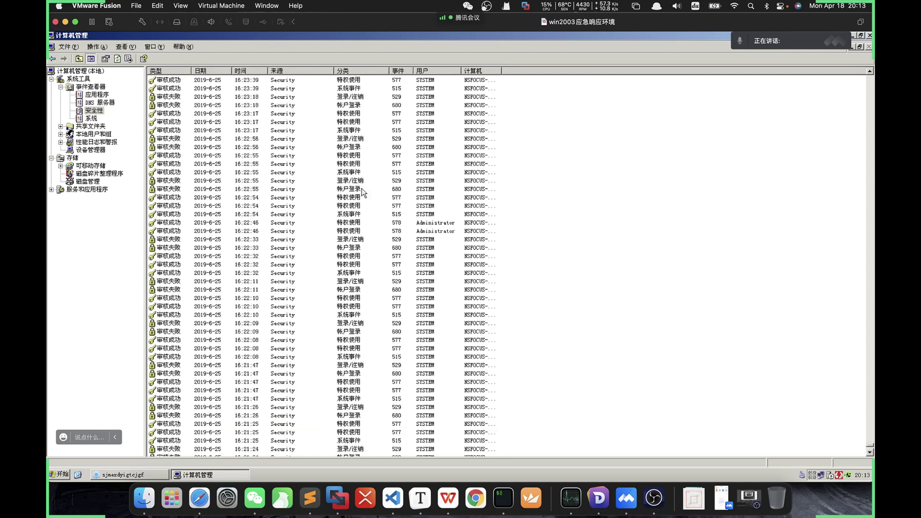
{"action": "scroll", "coordinate": [372, 203], "scroll_direction": "up", "scroll_amount": 6}
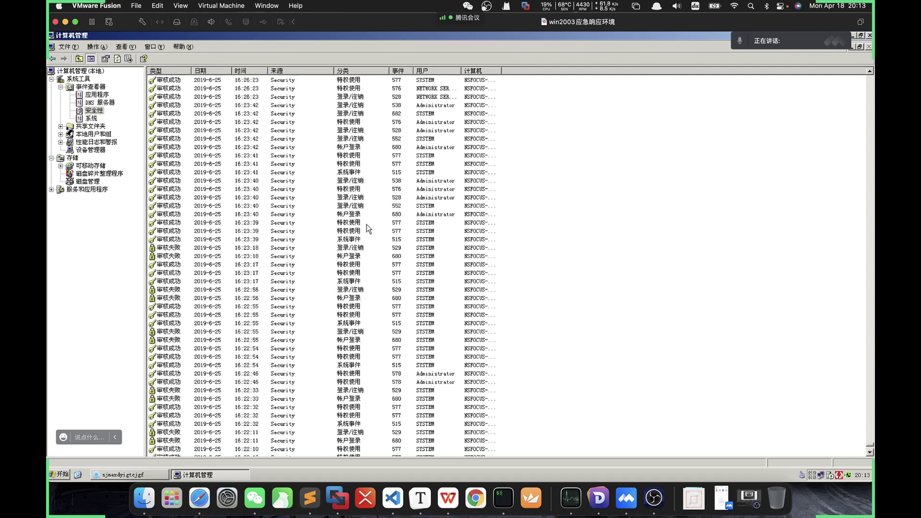
{"action": "scroll", "coordinate": [363, 234], "scroll_direction": "up", "scroll_amount": 2}
{"action": "scroll", "coordinate": [367, 223], "scroll_direction": "up", "scroll_amount": 15}
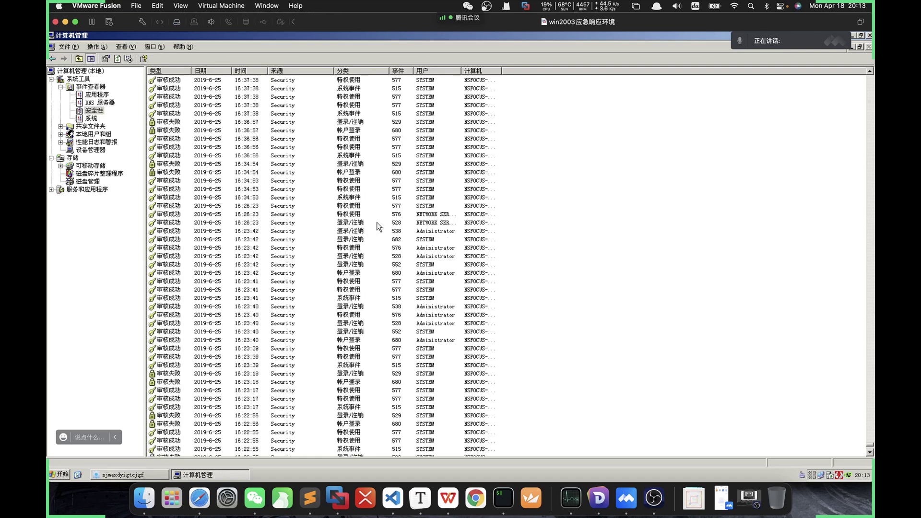
{"action": "scroll", "coordinate": [436, 172], "scroll_direction": "up", "scroll_amount": 9}
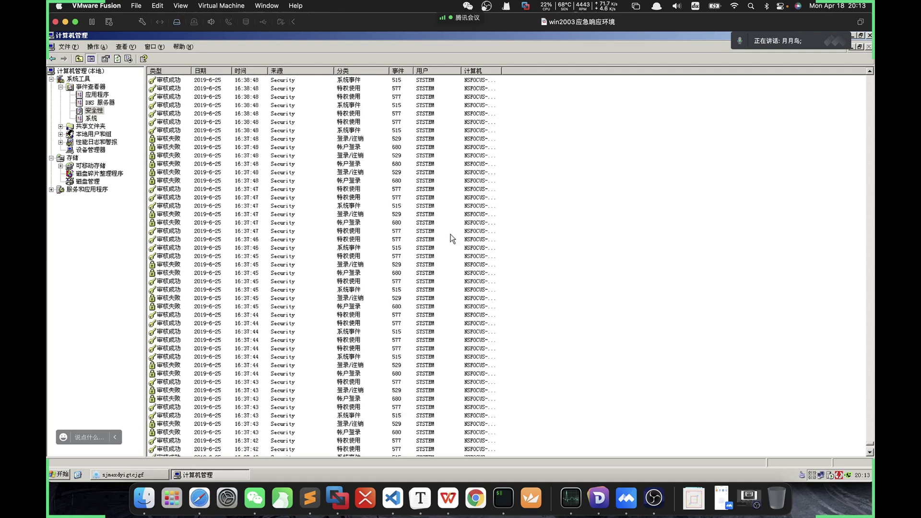
Select the 16:37:47 failed logon event with ID 529 and compare the audit entries around it
{"action": "right_click", "coordinate": [91, 111]}
{"action": "left_click", "coordinate": [365, 214]}
{"action": "scroll", "coordinate": [404, 233], "scroll_direction": "up", "scroll_amount": 2}
{"action": "scroll", "coordinate": [410, 244], "scroll_direction": "down", "scroll_amount": 3}
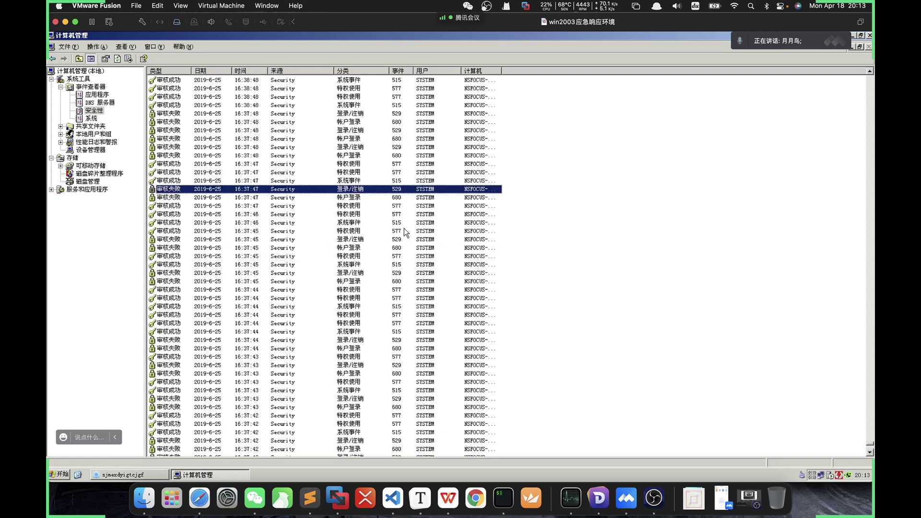
{"action": "scroll", "coordinate": [415, 264], "scroll_direction": "down", "scroll_amount": 6}
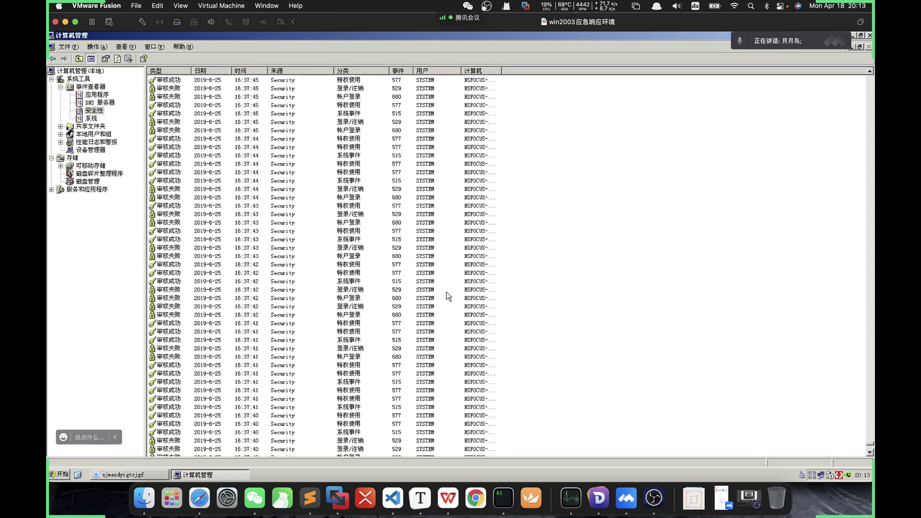
Filter the security log by the suspicious user account from the 2019-6-25 16:29:13 logon event
{"action": "right_click", "coordinate": [91, 111]}
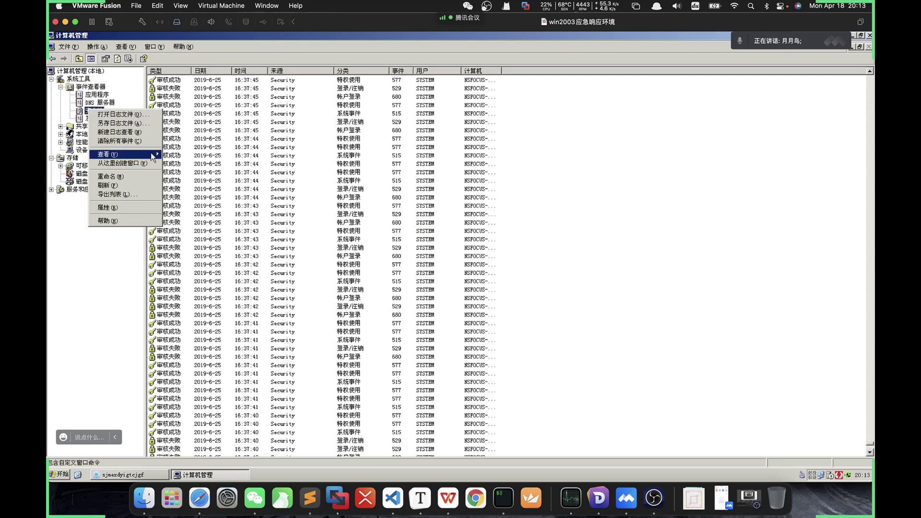
{"action": "mouse_move", "coordinate": [139, 155]}
{"action": "left_click", "coordinate": [196, 172]}
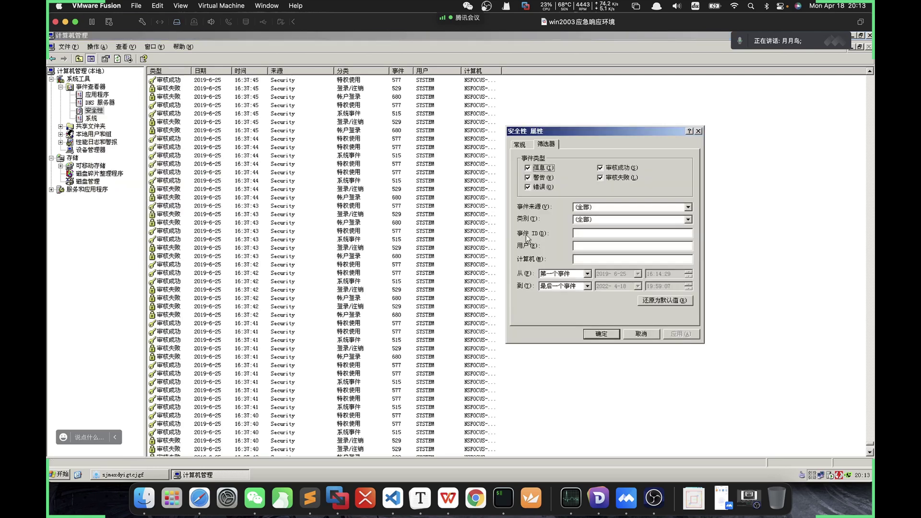
{"action": "left_click", "coordinate": [581, 247]}
{"action": "type", "text": "w"}
{"action": "type", "text": "evin$"}
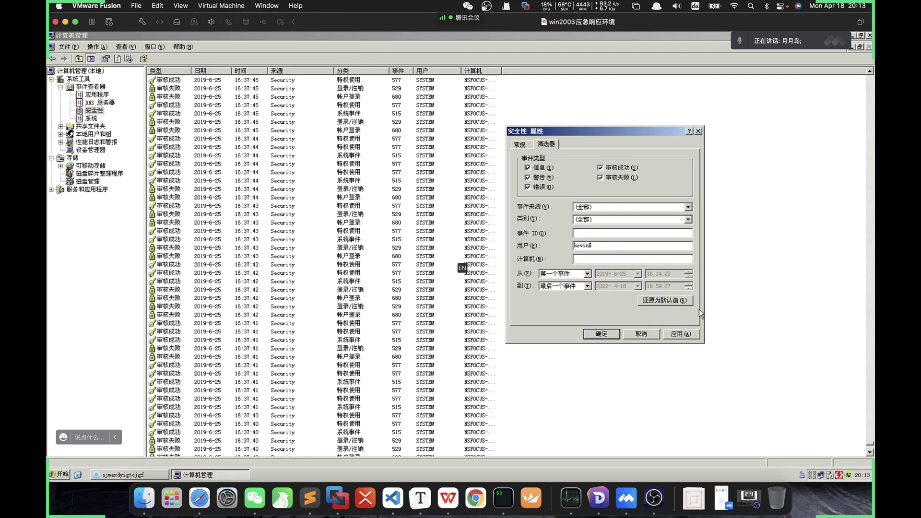
{"action": "left_click", "coordinate": [679, 334]}
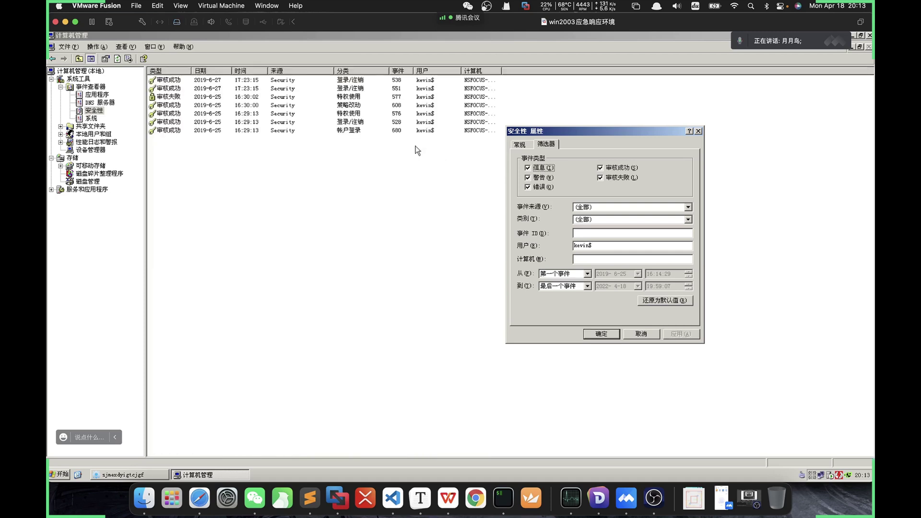
{"action": "key", "text": "Return"}
Read the description of the 16:30:00 policy change event with ID 608, then close its details
{"action": "left_click", "coordinate": [368, 105]}
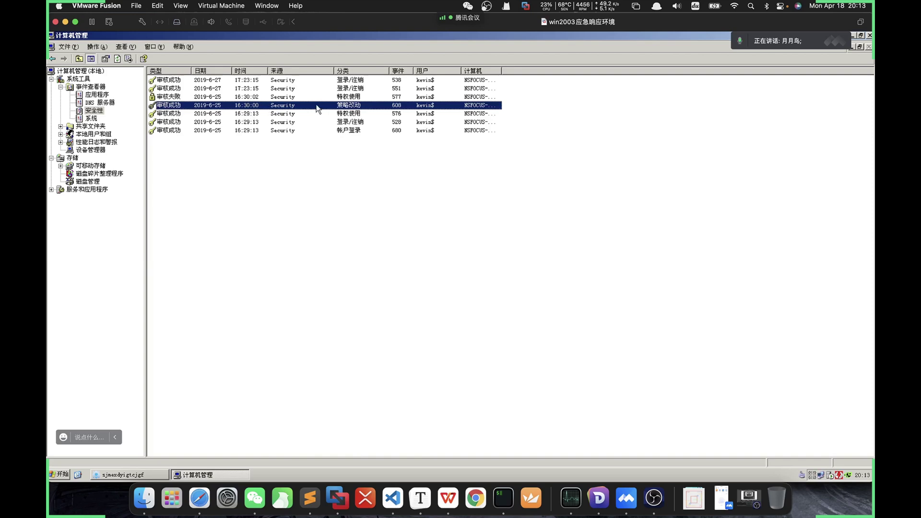
{"action": "double_click", "coordinate": [365, 107]}
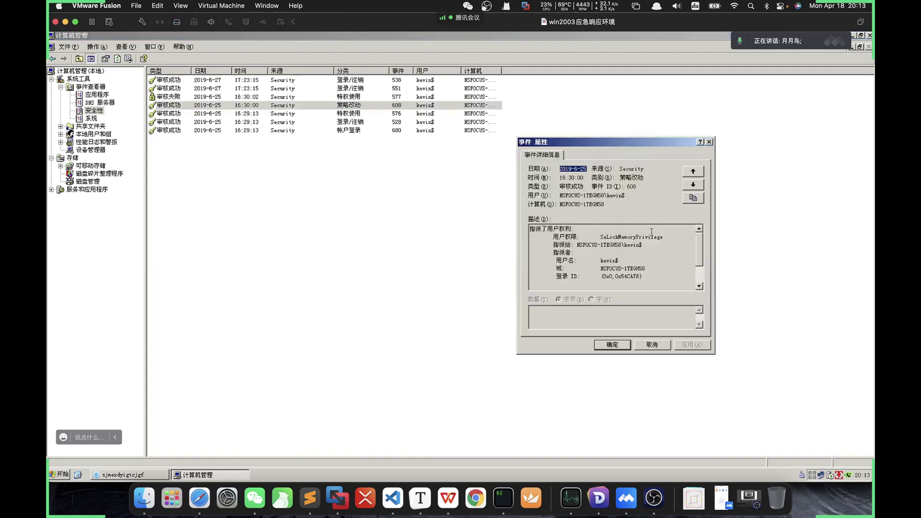
{"action": "scroll", "coordinate": [699, 249], "scroll_direction": "down", "scroll_amount": 2}
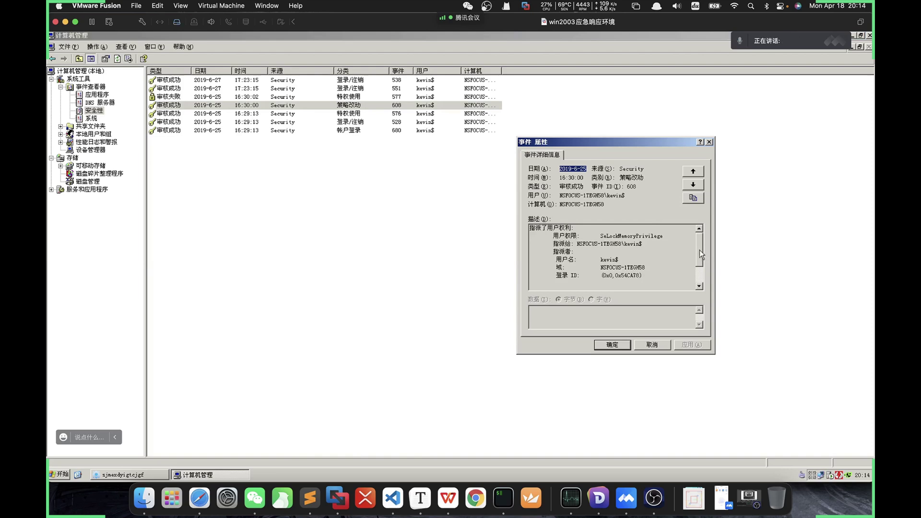
{"action": "left_click", "coordinate": [651, 343]}
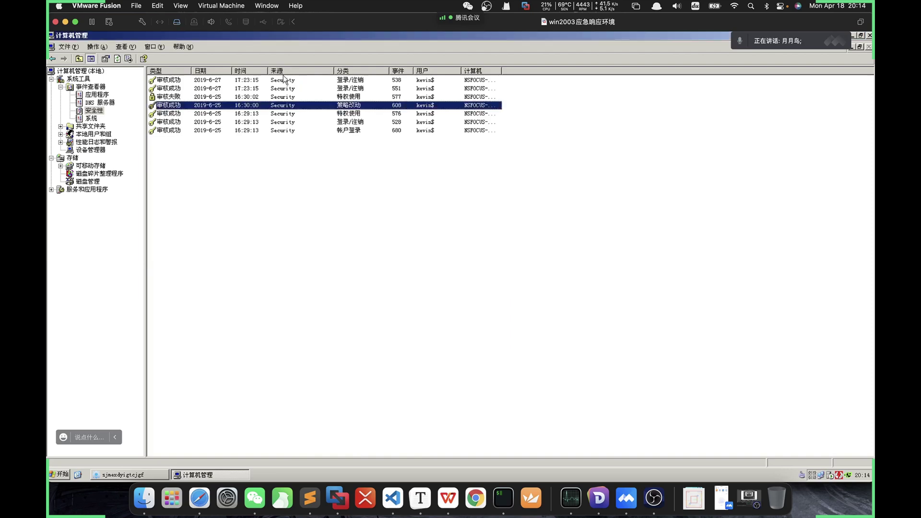
Read the details of the 16:29:13 privilege use event 576 and account logon event 680, closing each one
{"action": "double_click", "coordinate": [314, 113]}
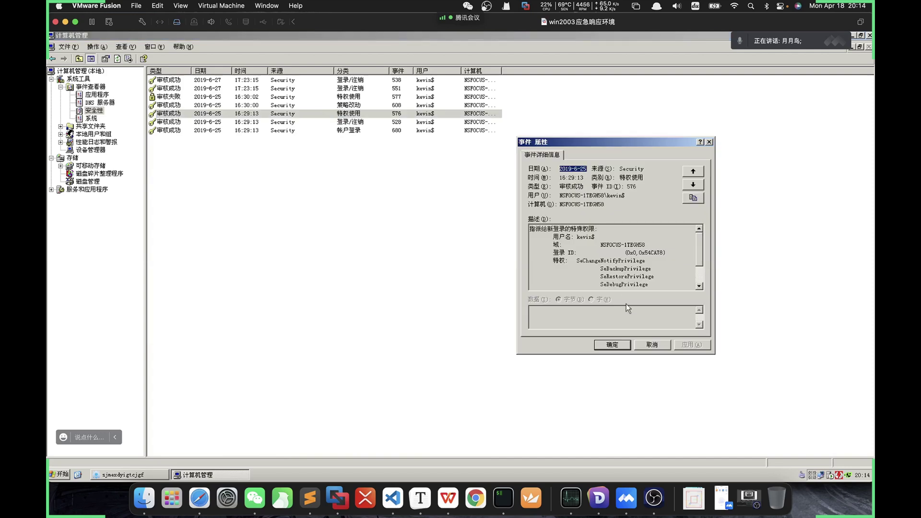
{"action": "left_click", "coordinate": [626, 346]}
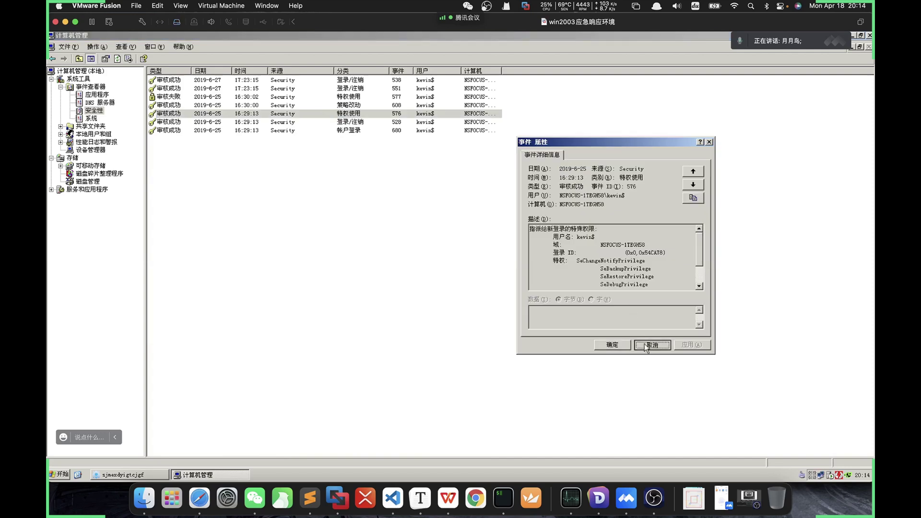
{"action": "left_click", "coordinate": [352, 129]}
{"action": "double_click", "coordinate": [352, 130]}
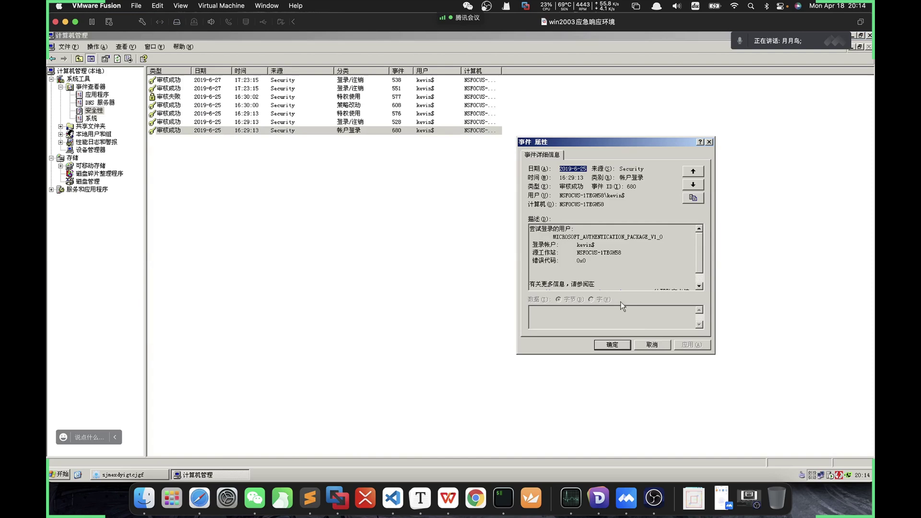
{"action": "left_click", "coordinate": [657, 345]}
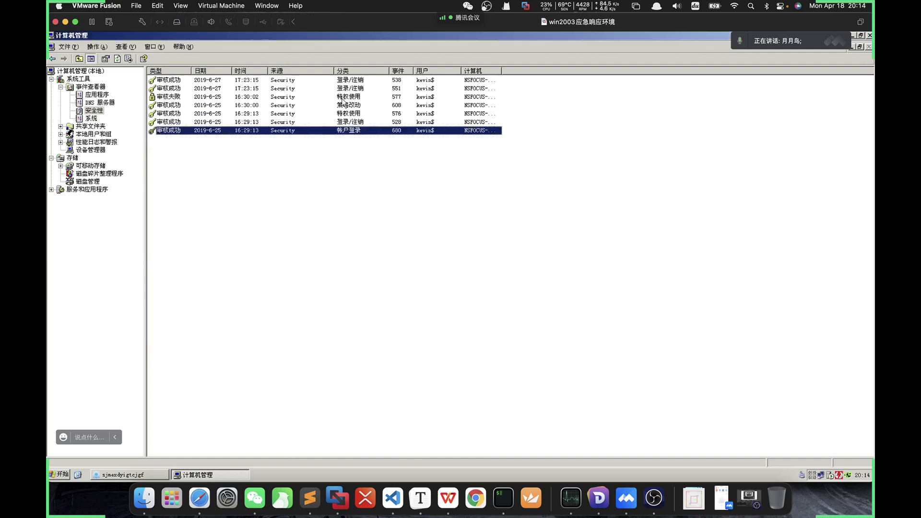
Read the 16:29:13 logon event 528, close it, and compare the other entries in the filtered log
{"action": "double_click", "coordinate": [353, 123]}
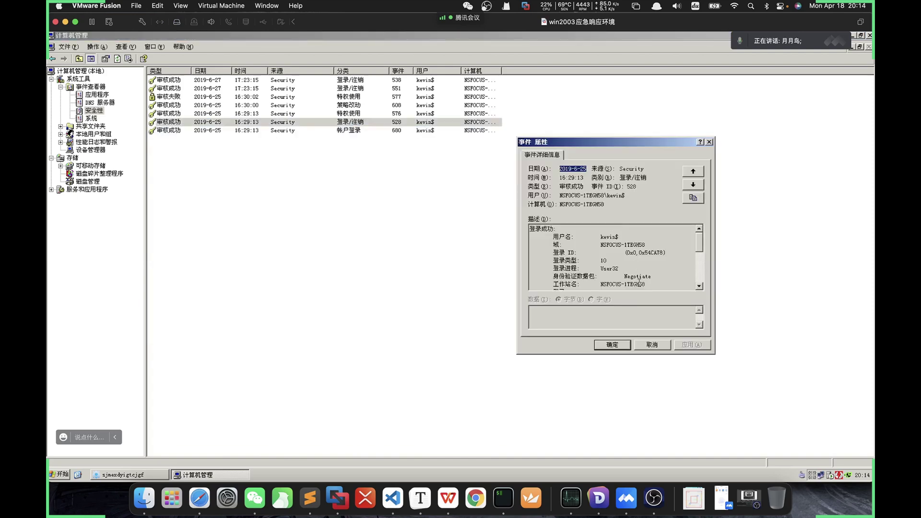
{"action": "left_click", "coordinate": [652, 345]}
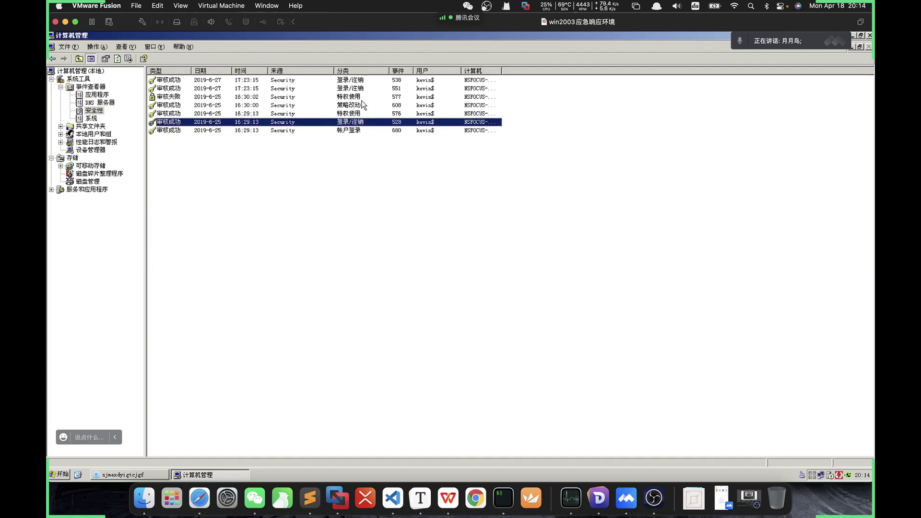
{"action": "left_click", "coordinate": [361, 96]}
{"action": "left_click", "coordinate": [361, 88]}
{"action": "left_click", "coordinate": [361, 80]}
{"action": "left_click", "coordinate": [361, 96]}
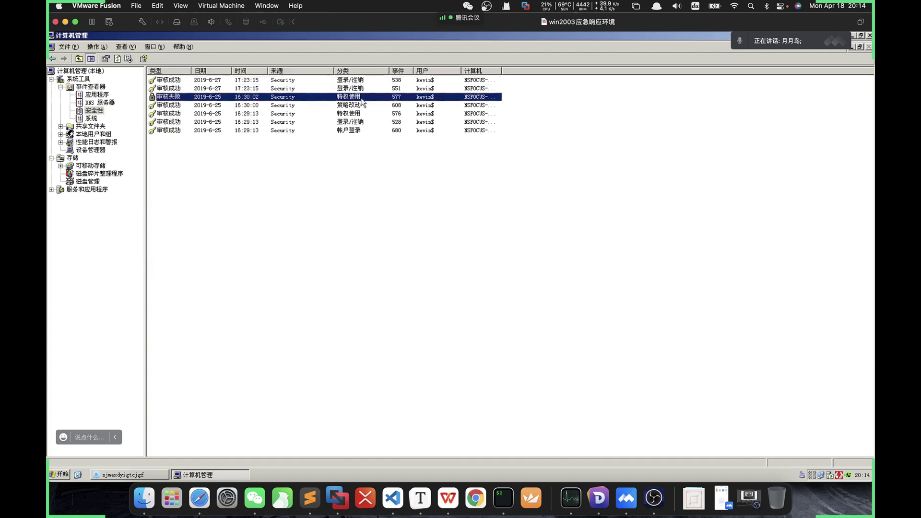
{"action": "left_click", "coordinate": [361, 105]}
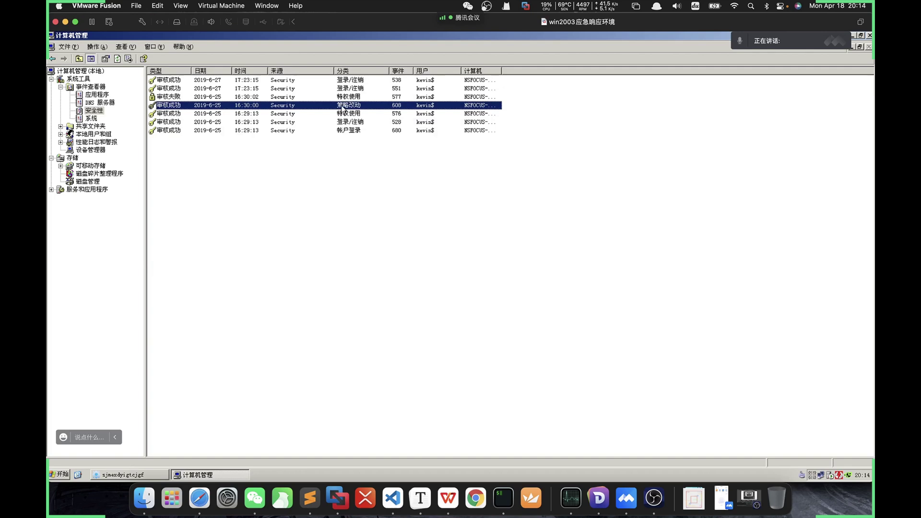
{"action": "left_click", "coordinate": [343, 97]}
{"action": "left_click", "coordinate": [341, 114]}
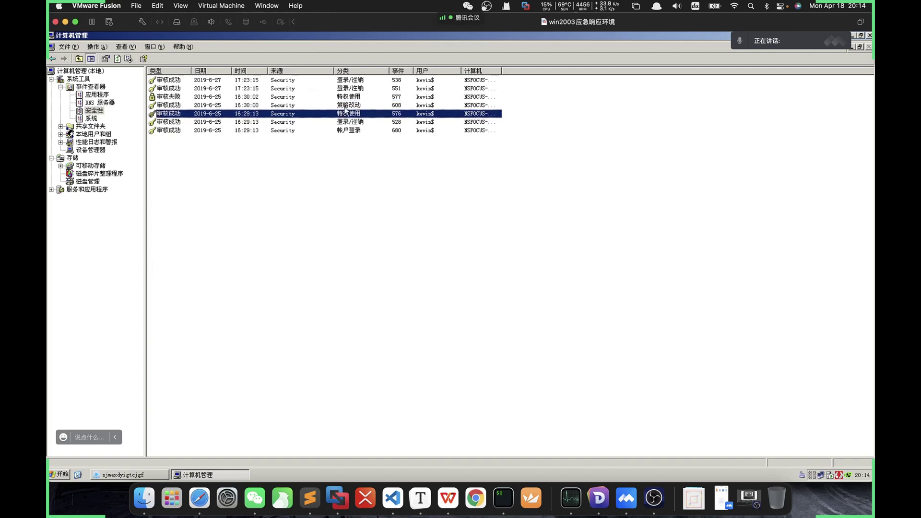
{"action": "left_click", "coordinate": [346, 105]}
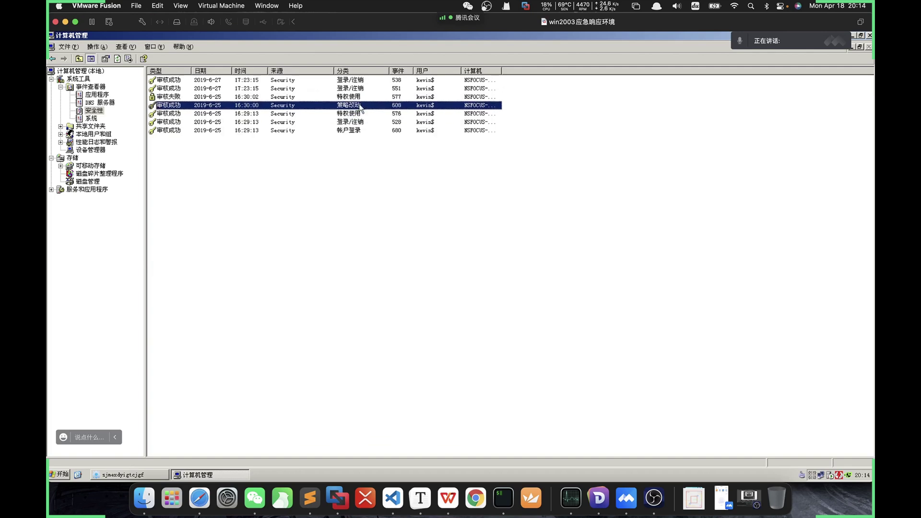
Examine the assigned user right and the accounts involved in the 16:30:00 policy change event 608, and close its details
{"action": "double_click", "coordinate": [360, 106]}
{"action": "mouse_move", "coordinate": [699, 246]}
{"action": "left_mouse_down"}
{"action": "mouse_move", "coordinate": [700, 267]}
{"action": "mouse_move", "coordinate": [699, 235]}
{"action": "left_mouse_up"}
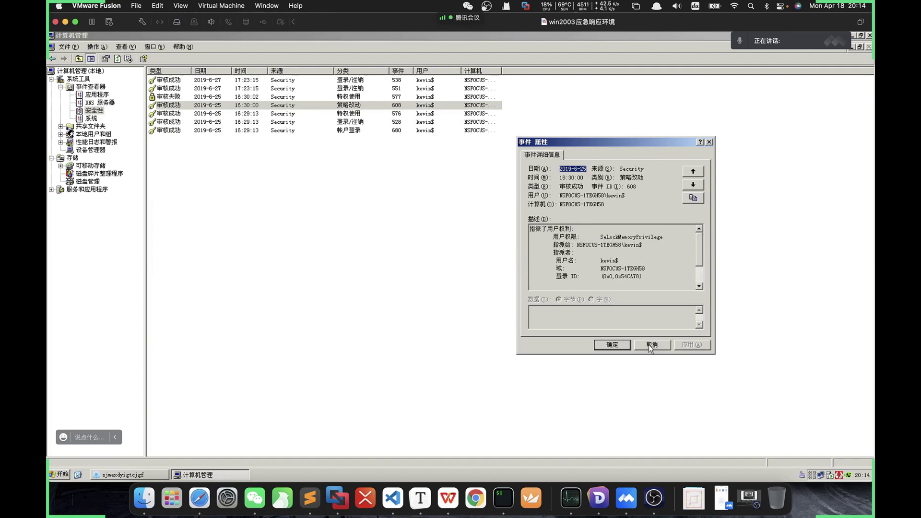
{"action": "left_click", "coordinate": [685, 239]}
{"action": "double_click", "coordinate": [609, 260]}
{"action": "left_click", "coordinate": [635, 246]}
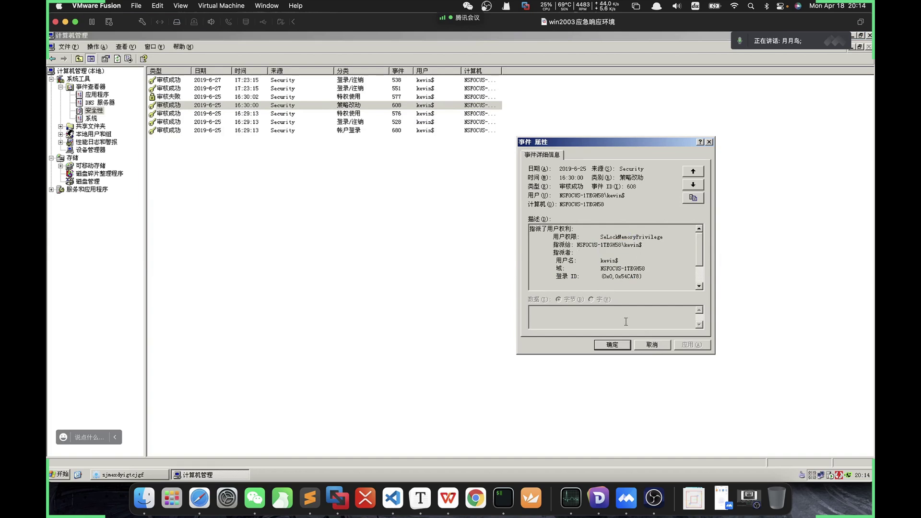
{"action": "left_click", "coordinate": [642, 346]}
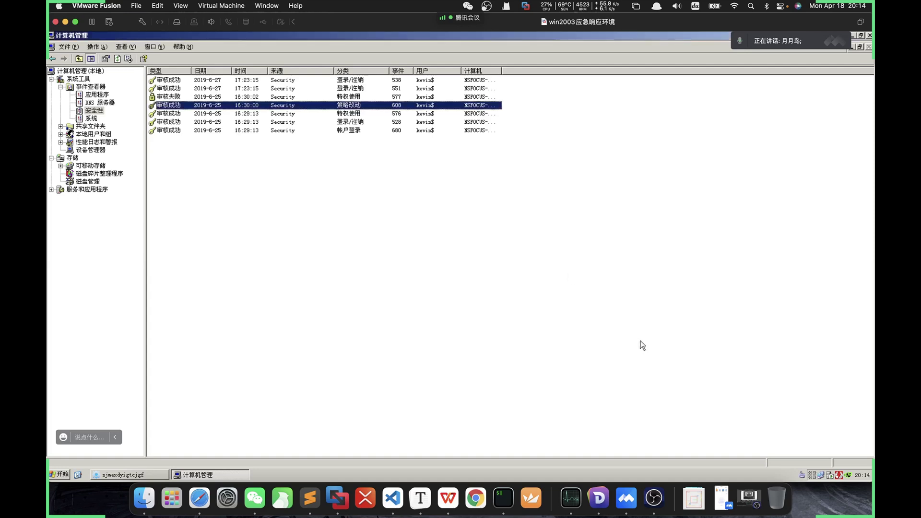
Recheck the privileges in the 16:29:13 event 576 and the logon details in event 528, closing each one
{"action": "double_click", "coordinate": [358, 115]}
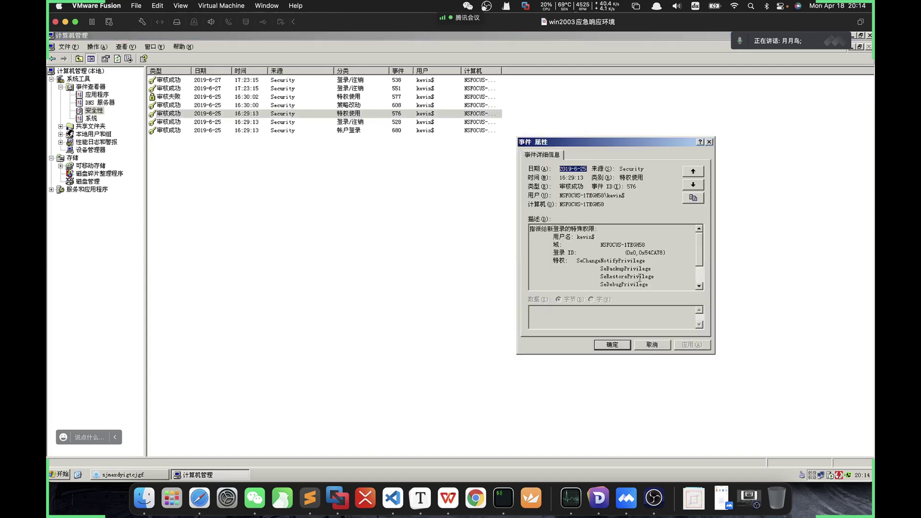
{"action": "left_click", "coordinate": [651, 340]}
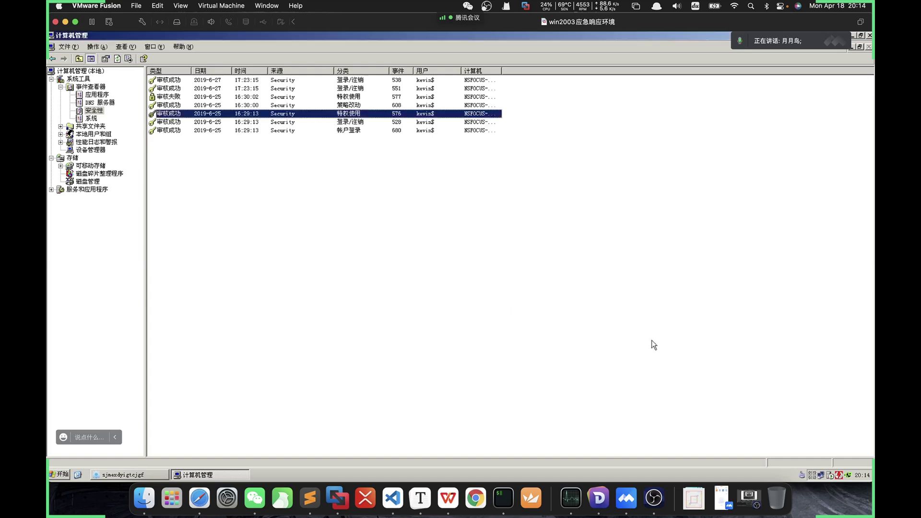
{"action": "double_click", "coordinate": [357, 121]}
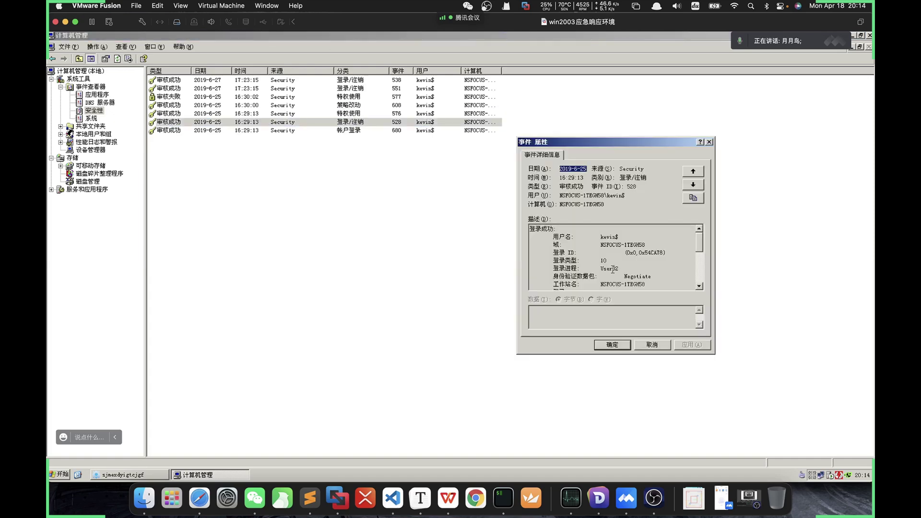
{"action": "left_click", "coordinate": [608, 244]}
{"action": "scroll", "coordinate": [628, 272], "scroll_direction": "down", "scroll_amount": 5}
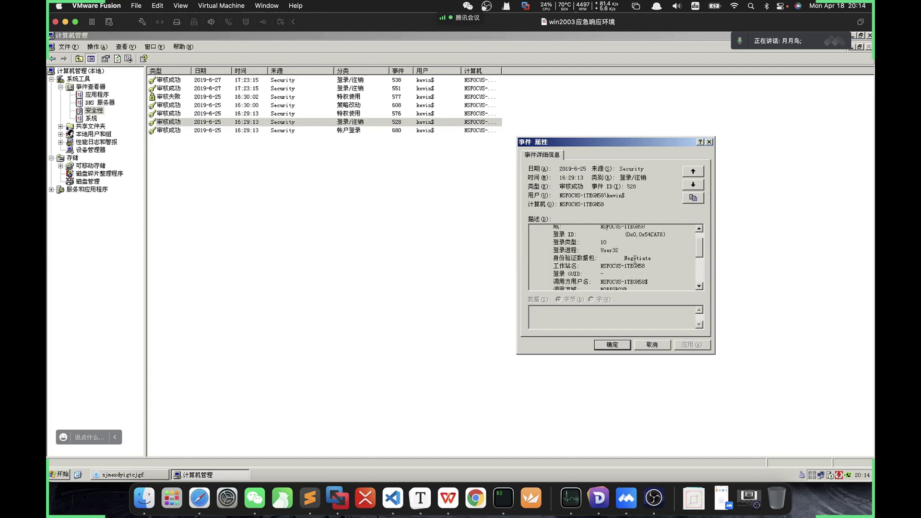
{"action": "scroll", "coordinate": [623, 253], "scroll_direction": "up", "scroll_amount": 3}
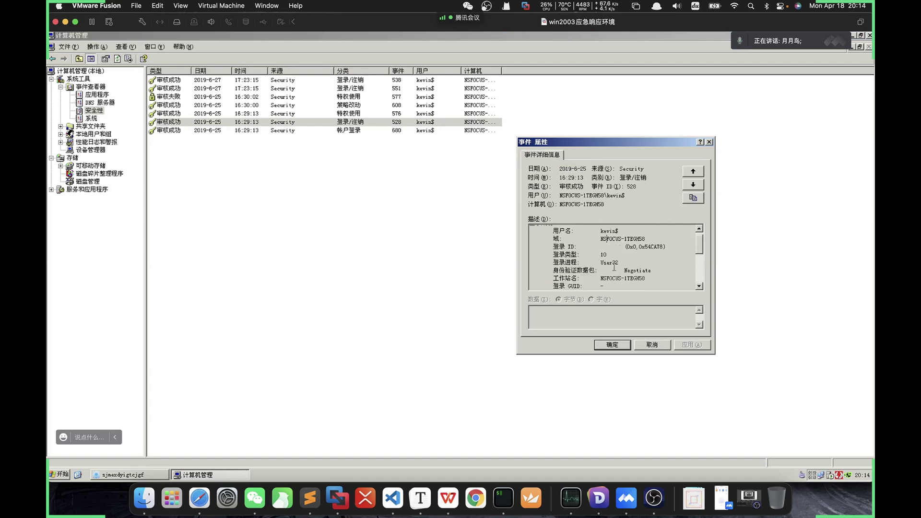
{"action": "left_click", "coordinate": [650, 342]}
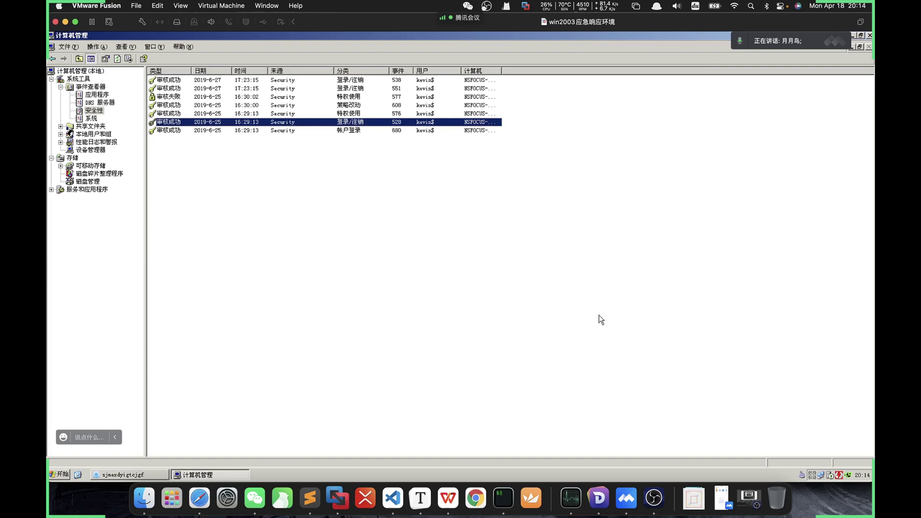
Read the description of the 16:29:13 account logon event 680 and close its details
{"action": "double_click", "coordinate": [358, 130]}
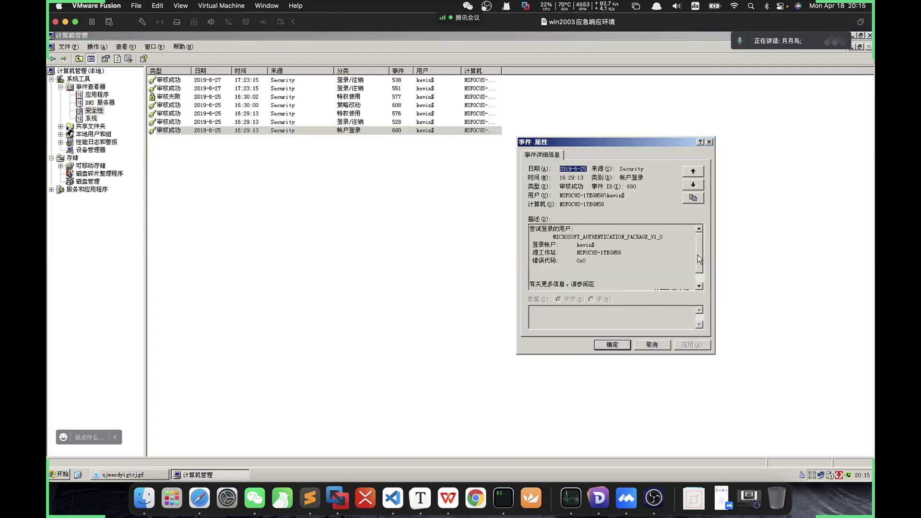
{"action": "scroll", "coordinate": [697, 254], "scroll_direction": "down", "scroll_amount": 1}
{"action": "left_click", "coordinate": [636, 346]}
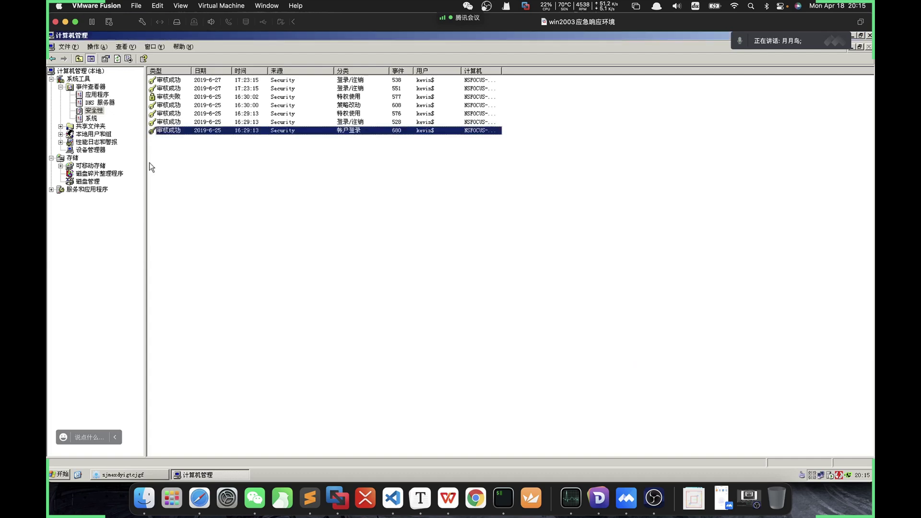
Switch to the WPS presentation, consult the system event analysis slide, and return to the VMware Fusion virtual machine
{"action": "key", "text": "super+Tab"}
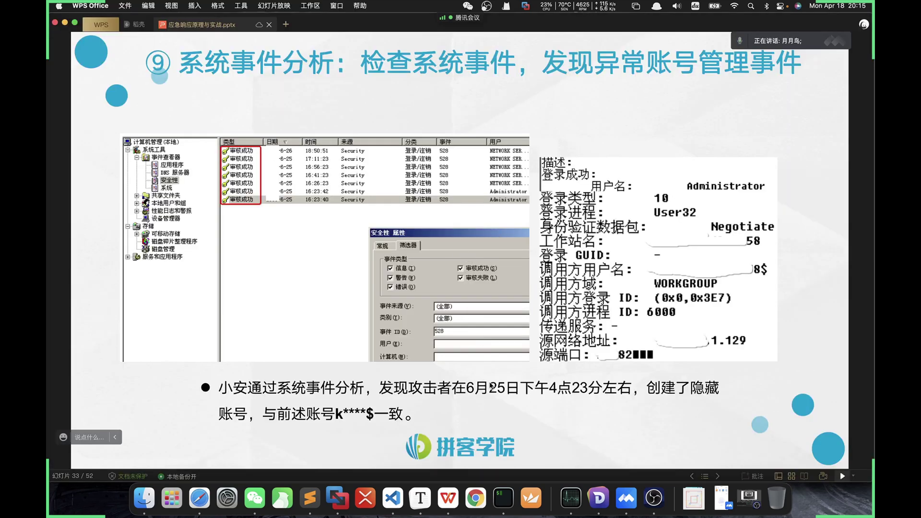
{"action": "scroll", "coordinate": [492, 388], "scroll_direction": "down", "scroll_amount": 1}
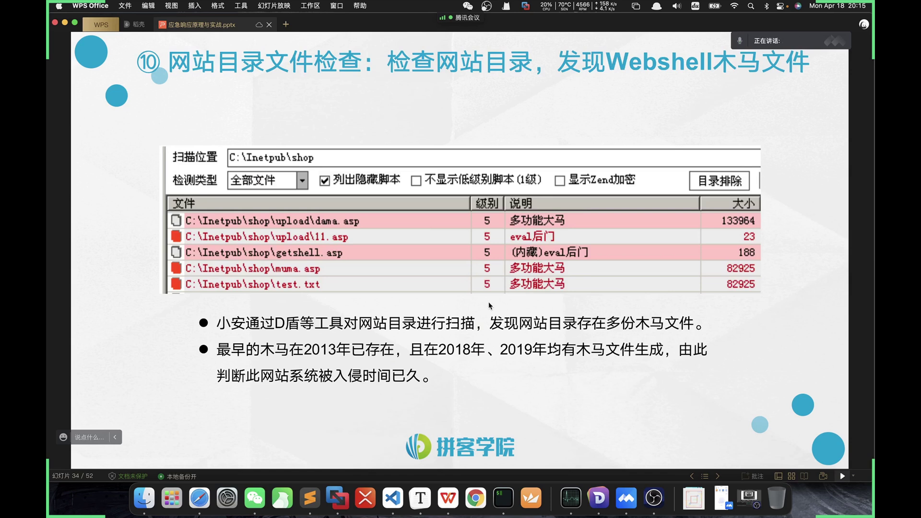
{"action": "scroll", "coordinate": [492, 317], "scroll_direction": "up", "scroll_amount": 1}
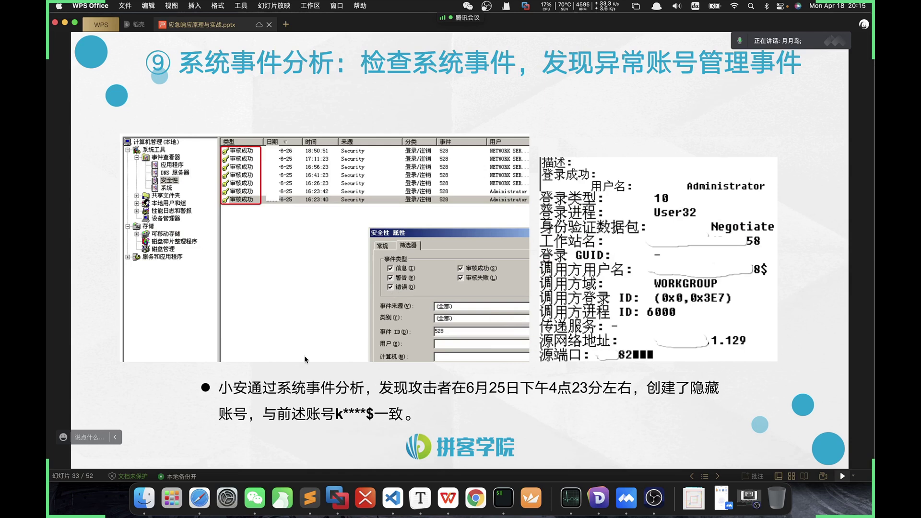
{"action": "key", "text": "super+Tab"}
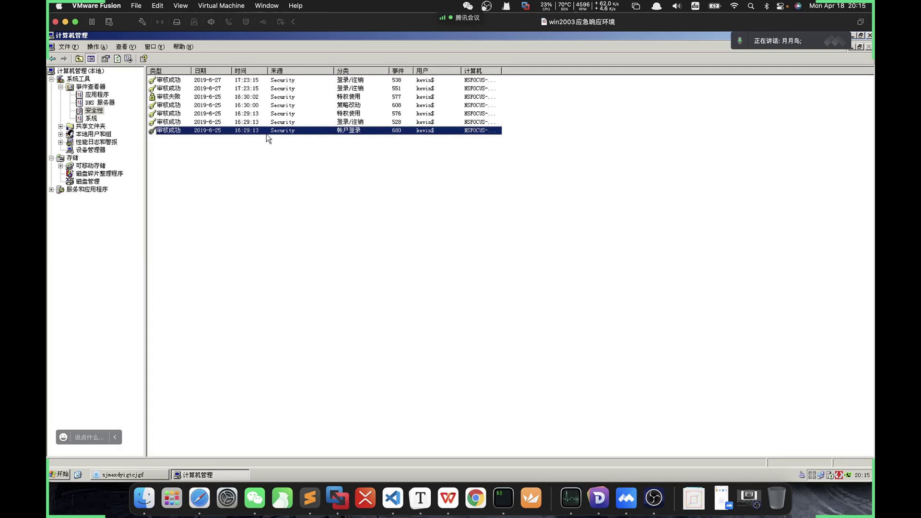
Remove the account filter from the security log so that all records are listed
{"action": "left_click", "coordinate": [240, 114]}
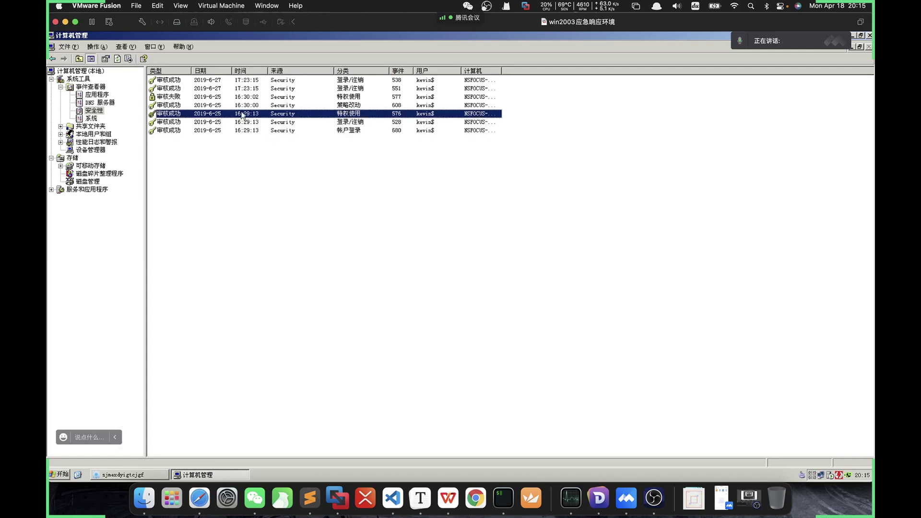
{"action": "left_click", "coordinate": [249, 97]}
{"action": "left_click", "coordinate": [94, 111]}
{"action": "right_click", "coordinate": [96, 111]}
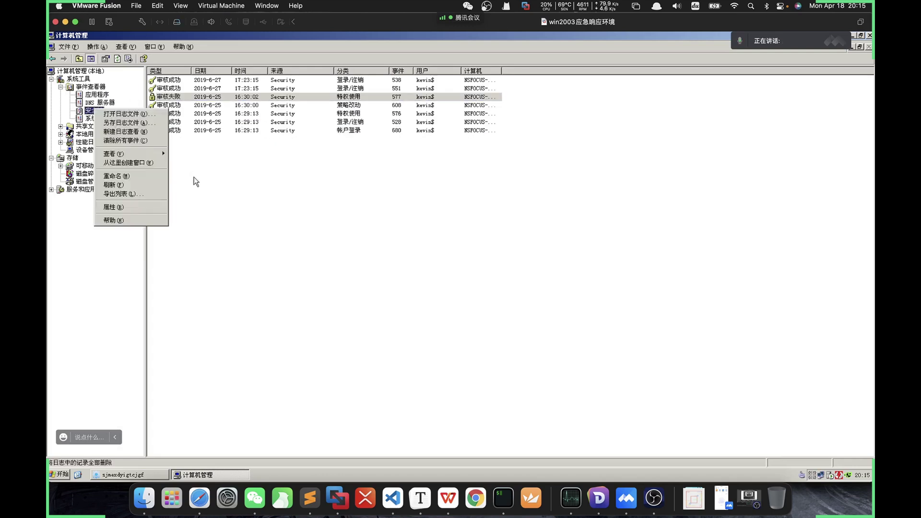
{"action": "mouse_move", "coordinate": [144, 153]}
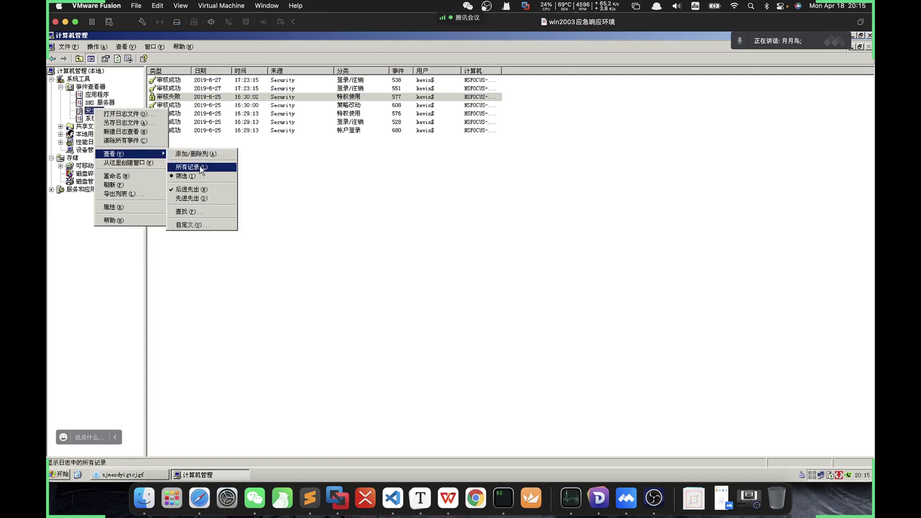
{"action": "left_click", "coordinate": [198, 167]}
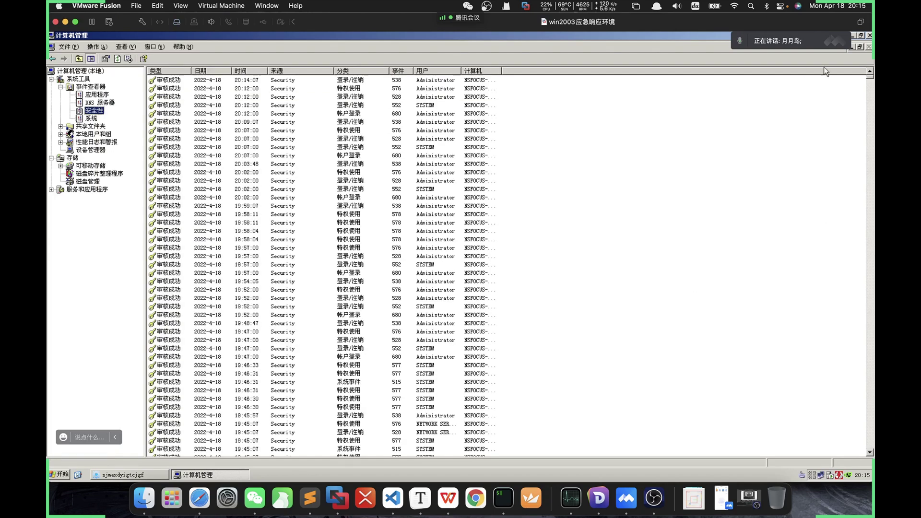
Check the attack time on the WPS slide and examine the 2019-6-25 entries around 16:23 in the full security log
{"action": "key", "text": "super+Tab"}
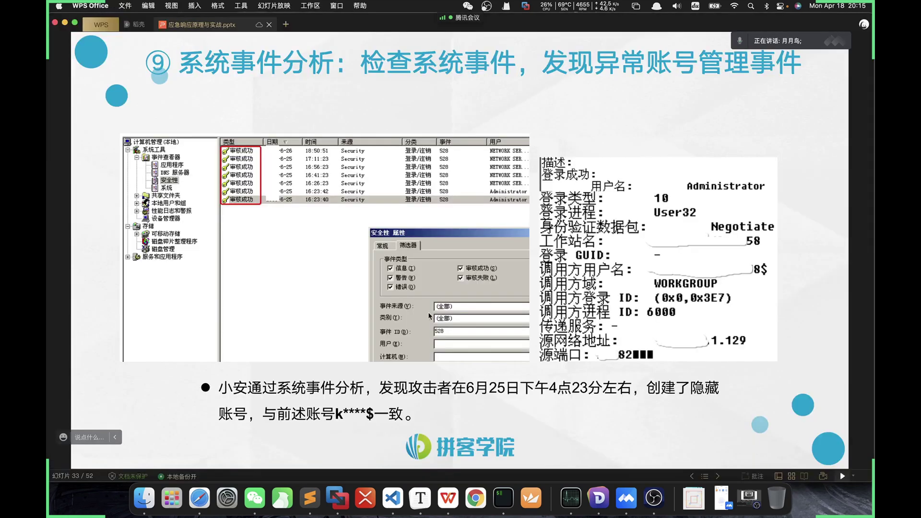
{"action": "key", "text": "super+Tab"}
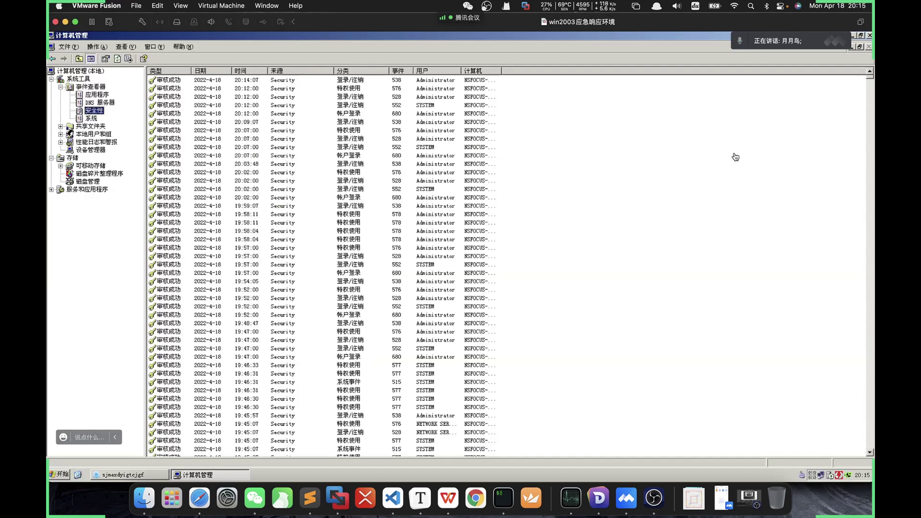
{"action": "left_click_drag", "start_coordinate": [869, 81], "coordinate": [857, 444]}
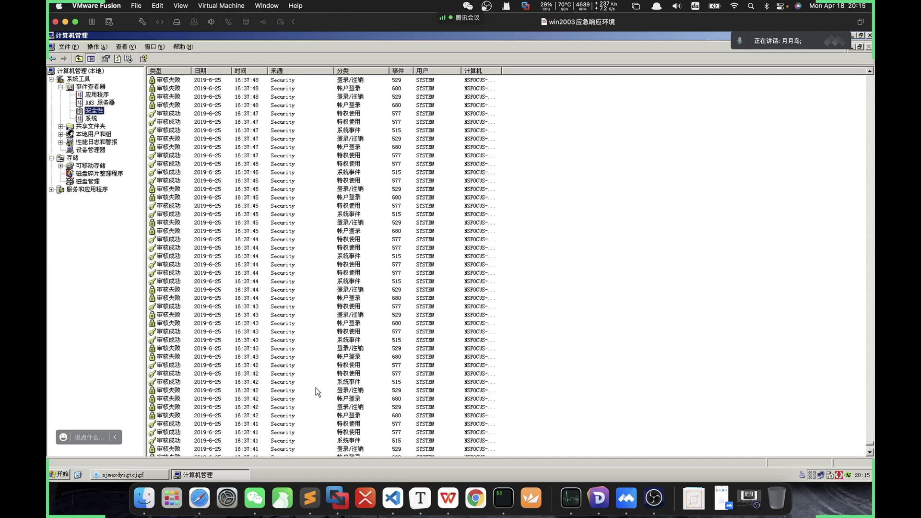
{"action": "left_click", "coordinate": [307, 363]}
{"action": "scroll", "coordinate": [321, 373], "scroll_direction": "down", "scroll_amount": 8}
{"action": "scroll", "coordinate": [323, 372], "scroll_direction": "down", "scroll_amount": 15}
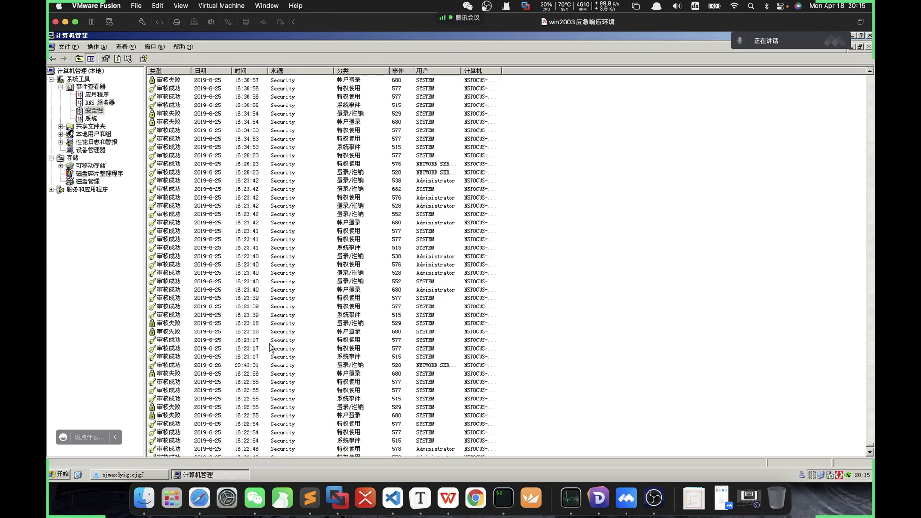
{"action": "left_click", "coordinate": [273, 349]}
{"action": "left_click", "coordinate": [281, 357]}
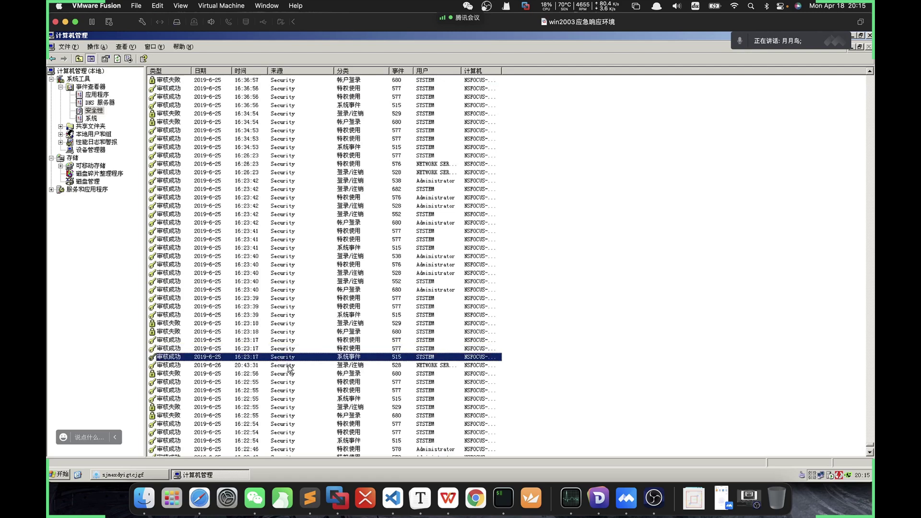
{"action": "left_click", "coordinate": [288, 365]}
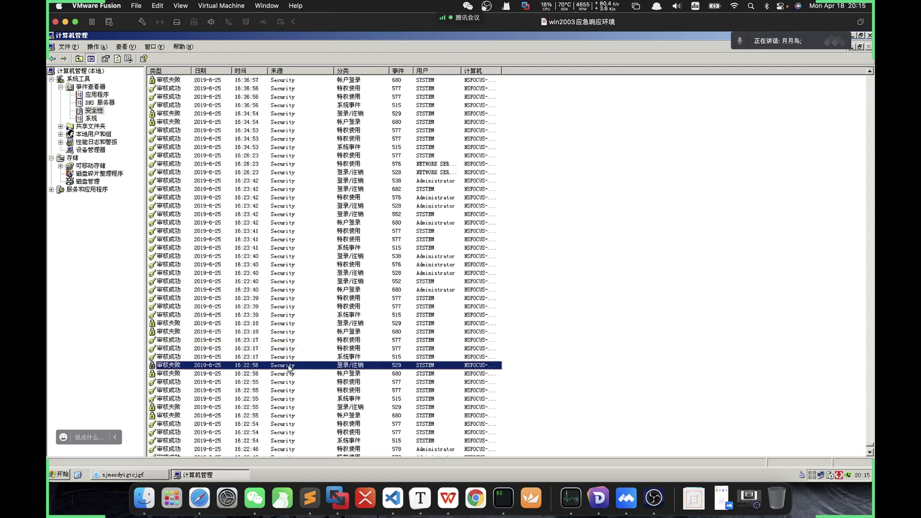
{"action": "left_click", "coordinate": [339, 290]}
{"action": "left_click", "coordinate": [355, 283]}
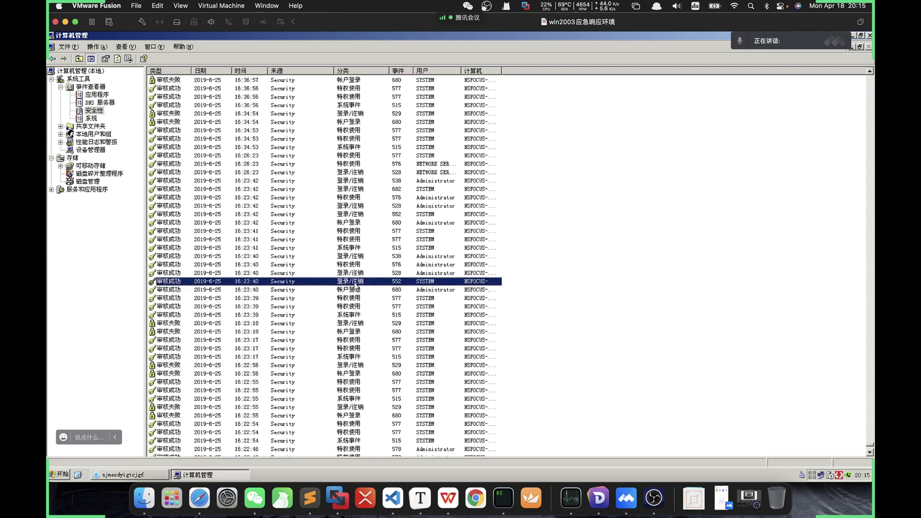
Read the description of the 16:23:39 system event 515 and close its details
{"action": "left_click", "coordinate": [355, 314]}
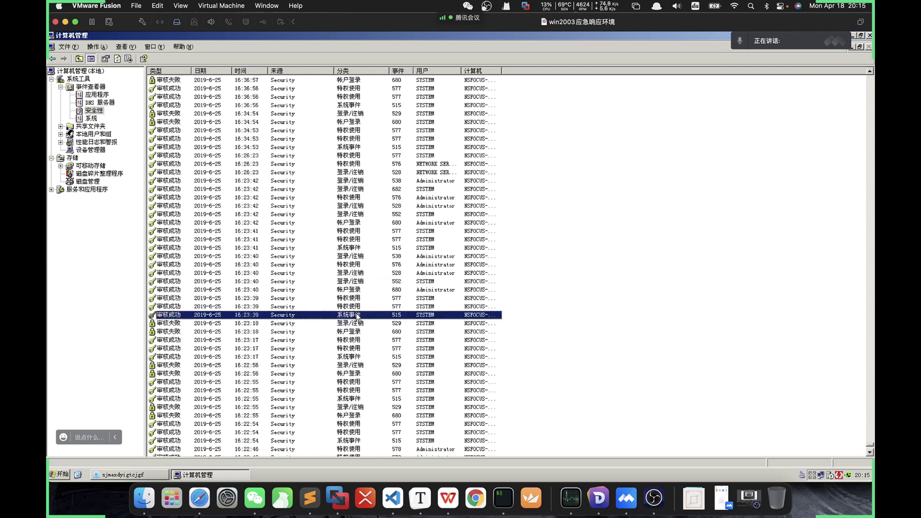
{"action": "double_click", "coordinate": [356, 315]}
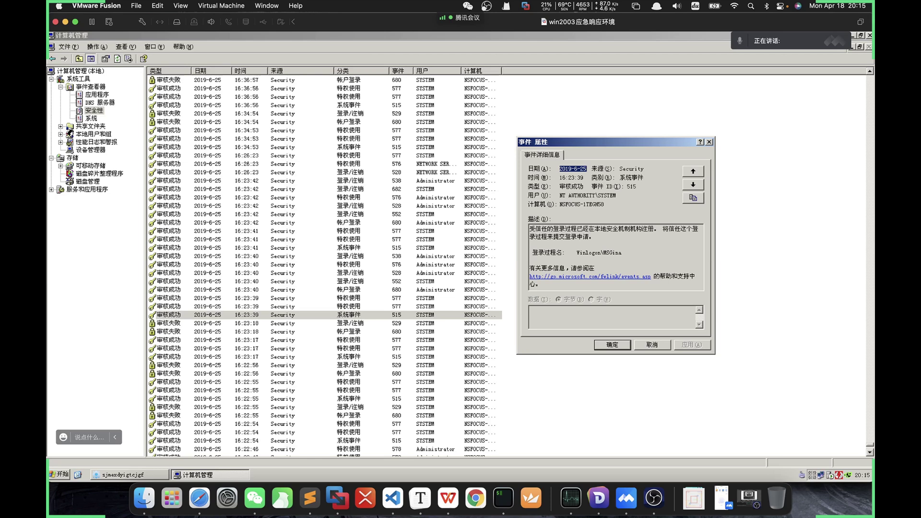
{"action": "left_click", "coordinate": [650, 343]}
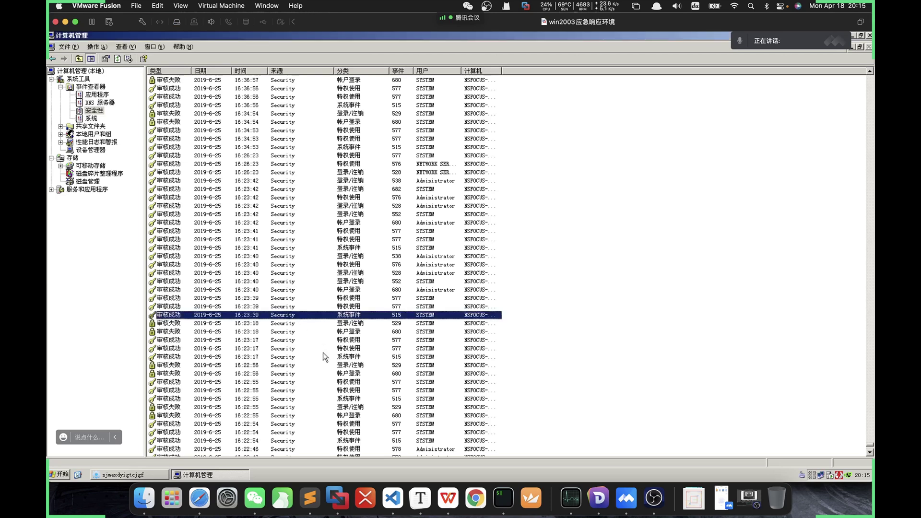
Read the description of the 16:22:55 system event 515 in the security log and close its details
{"action": "left_click", "coordinate": [347, 348]}
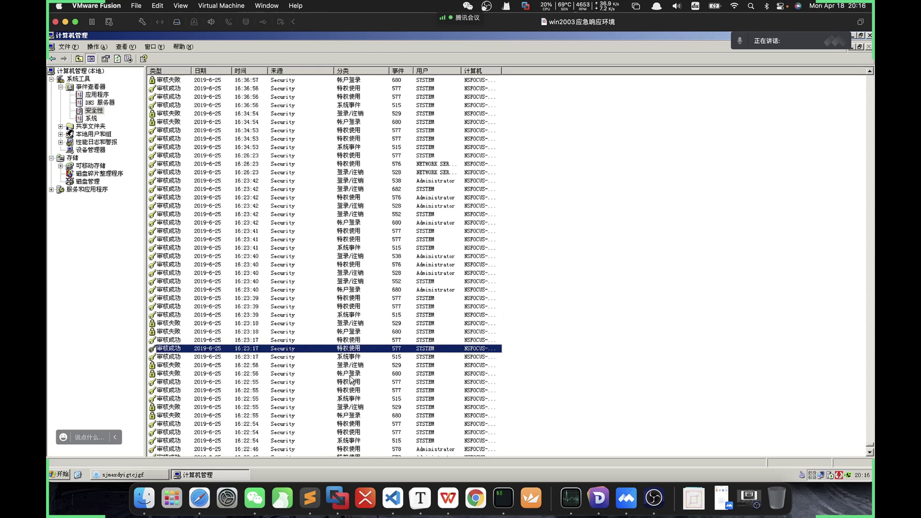
{"action": "left_click", "coordinate": [357, 399]}
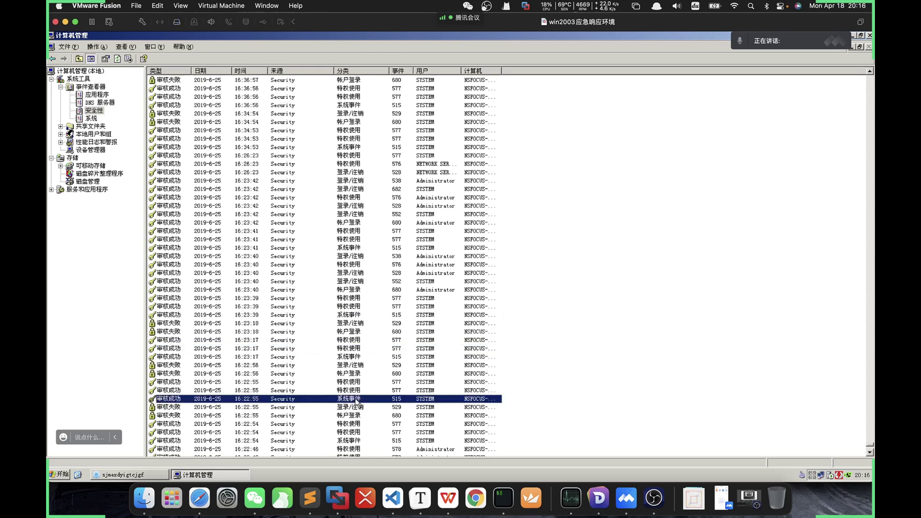
{"action": "double_click", "coordinate": [355, 401]}
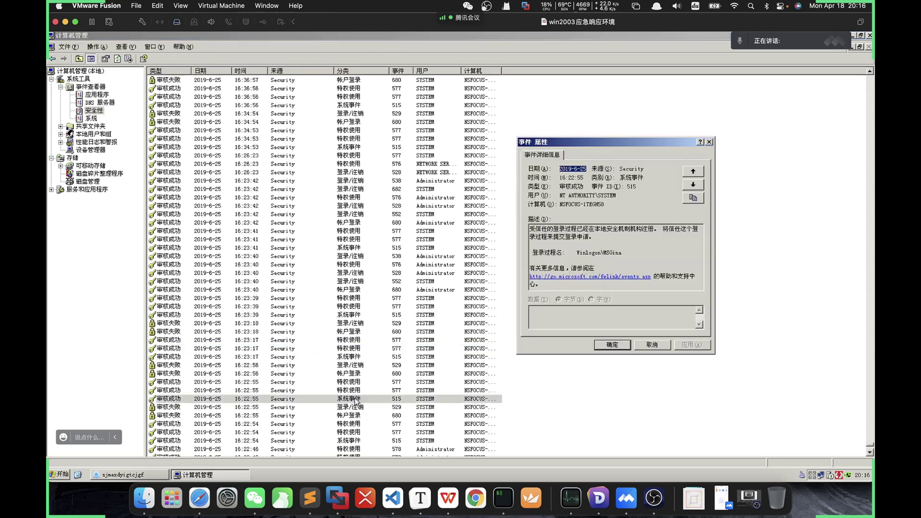
{"action": "left_click", "coordinate": [652, 343]}
Check the details of the 16:22:54 system event 515 and close them
{"action": "scroll", "coordinate": [479, 365], "scroll_direction": "down", "scroll_amount": 3}
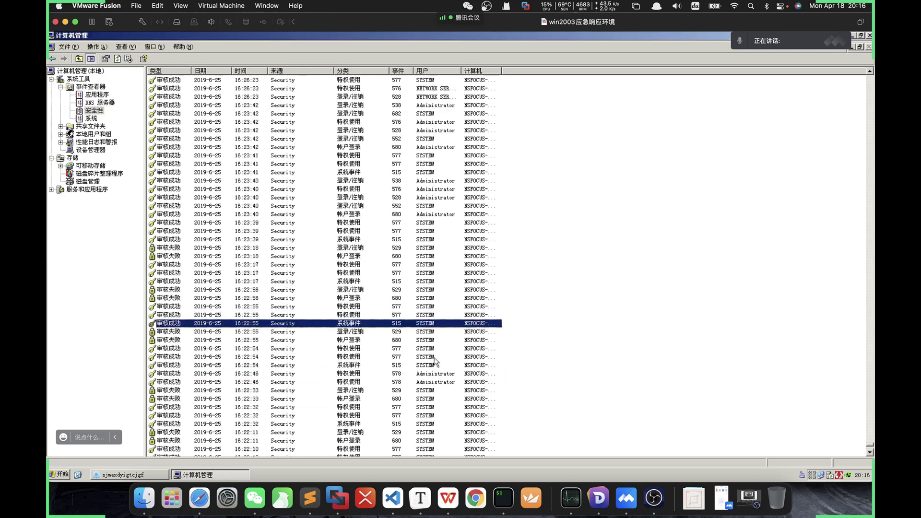
{"action": "left_click", "coordinate": [356, 374]}
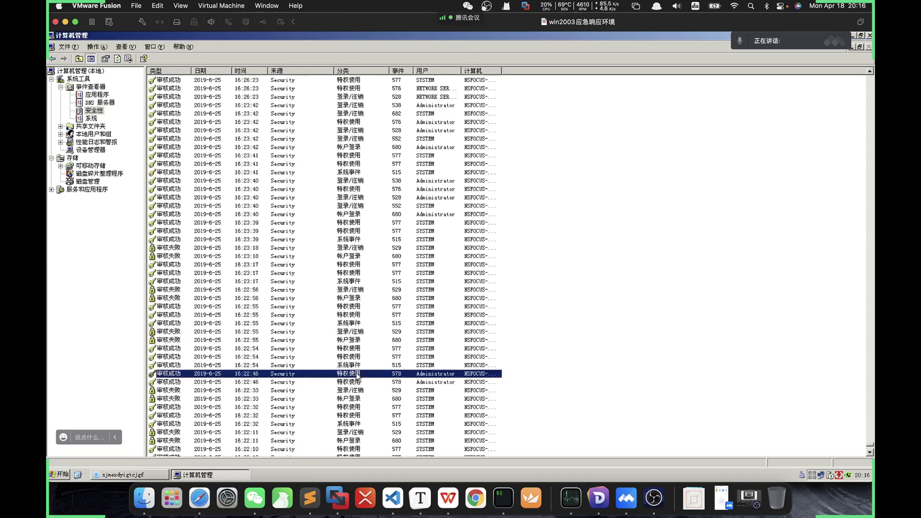
{"action": "double_click", "coordinate": [355, 366]}
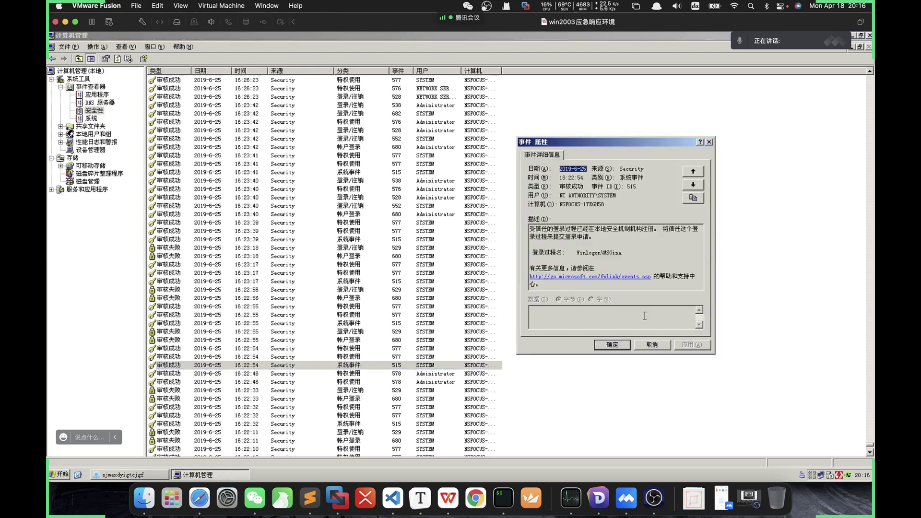
{"action": "left_click", "coordinate": [655, 345]}
Go through the security log entries between 16:22:54 and 16:23:17, comparing their categories and event IDs
{"action": "left_click", "coordinate": [346, 358]}
{"action": "left_click", "coordinate": [348, 349]}
{"action": "left_click", "coordinate": [351, 341]}
{"action": "left_click", "coordinate": [354, 332]}
{"action": "left_click", "coordinate": [354, 323]}
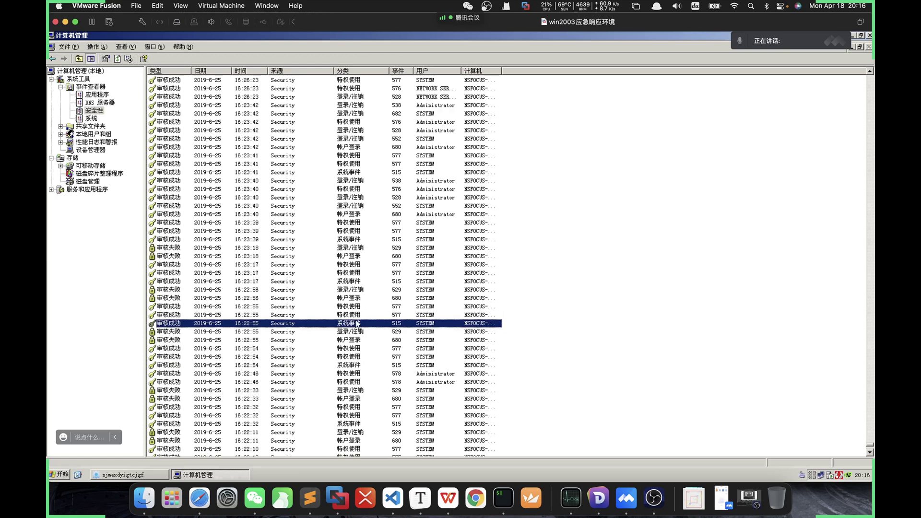
{"action": "left_click", "coordinate": [354, 331]}
{"action": "left_click", "coordinate": [354, 339]}
{"action": "left_click", "coordinate": [355, 298]}
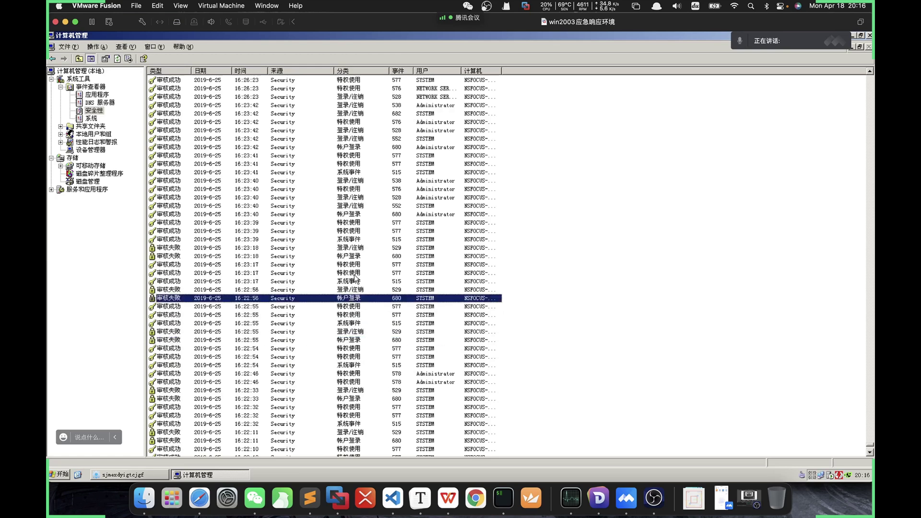
{"action": "left_click", "coordinate": [356, 273]}
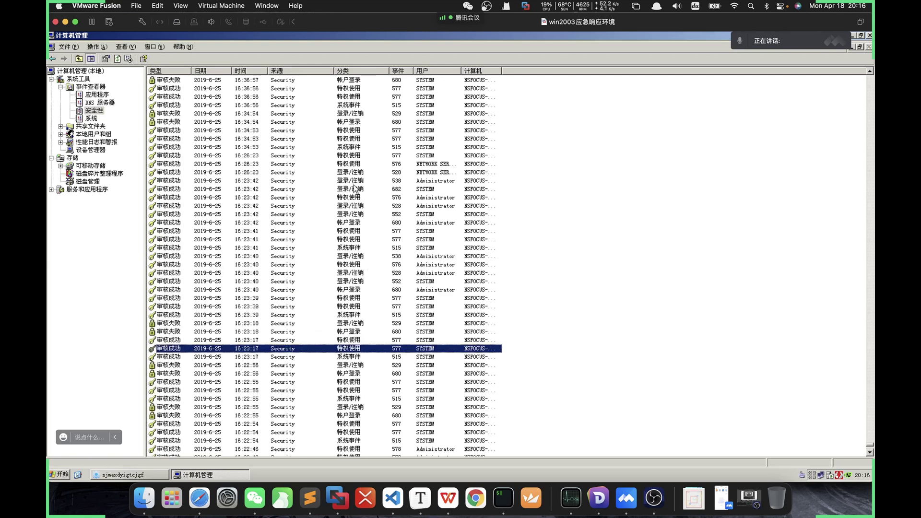
Read the privileges listed in the Administrator's 16:23:40 privilege use event 576 and close its details
{"action": "left_click", "coordinate": [357, 265]}
{"action": "double_click", "coordinate": [356, 264]}
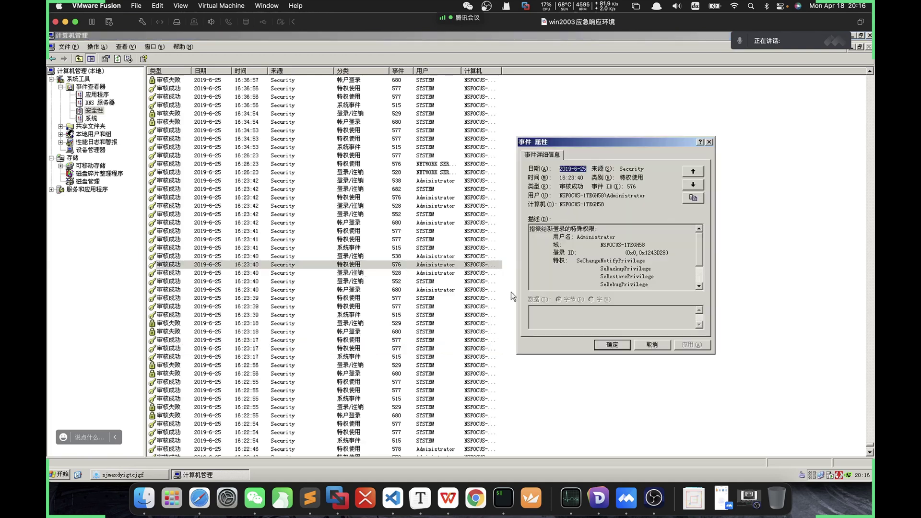
{"action": "left_click", "coordinate": [655, 347]}
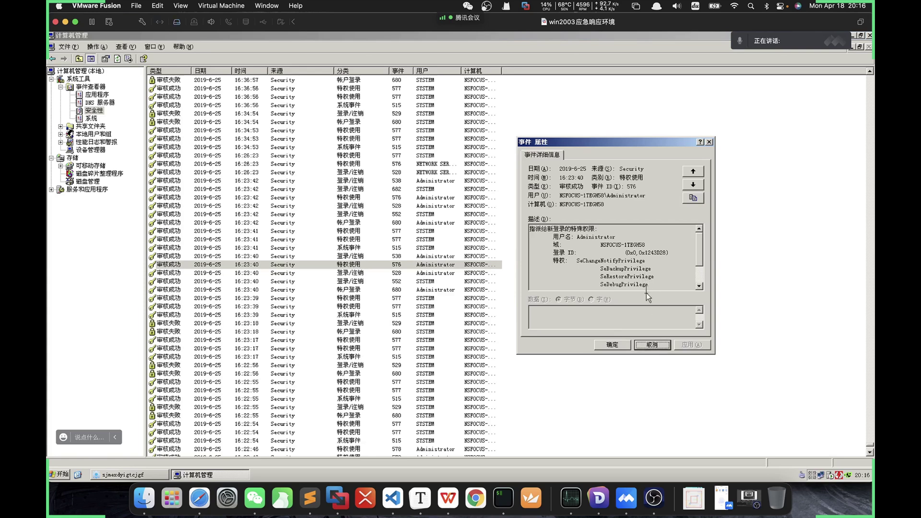
{"action": "left_click", "coordinate": [647, 293]}
{"action": "scroll", "coordinate": [647, 293], "scroll_direction": "down", "scroll_amount": 2}
{"action": "left_click", "coordinate": [649, 344]}
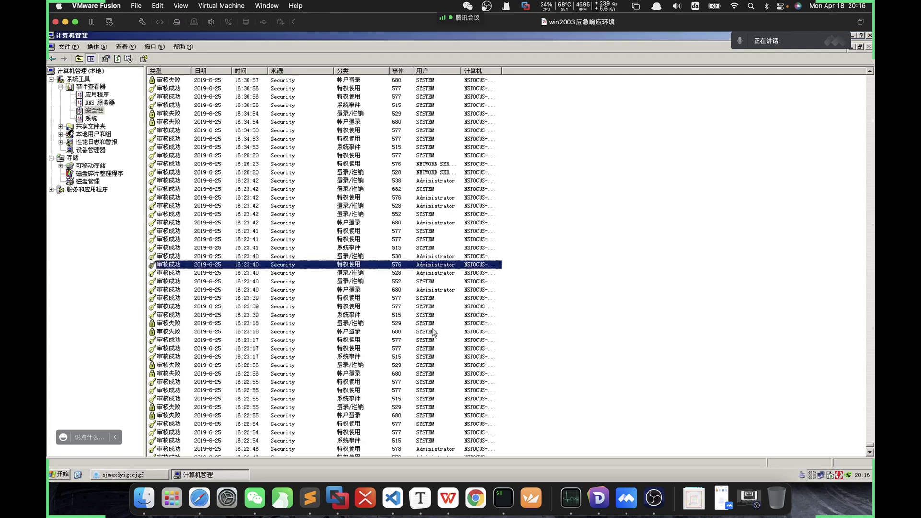
Open the 16:23:40 logon event 552 and read its description of the logged-on user and target account
{"action": "left_click", "coordinate": [383, 288]}
{"action": "double_click", "coordinate": [383, 281]}
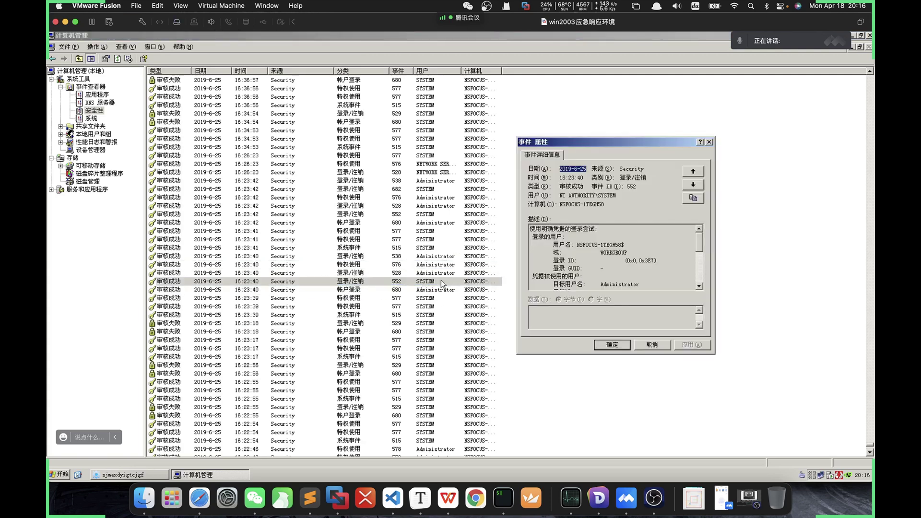
{"action": "left_click", "coordinate": [645, 269]}
{"action": "scroll", "coordinate": [645, 271], "scroll_direction": "down", "scroll_amount": 2}
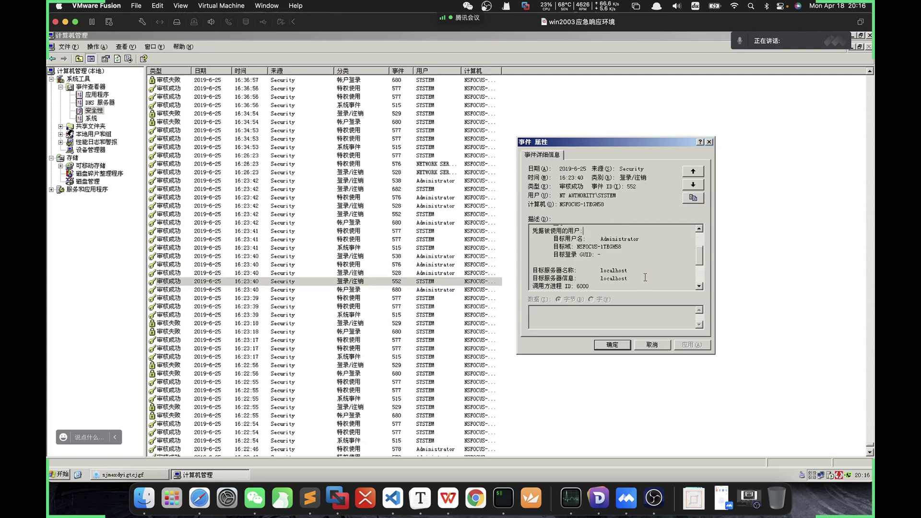
{"action": "scroll", "coordinate": [646, 277], "scroll_direction": "up", "scroll_amount": 1}
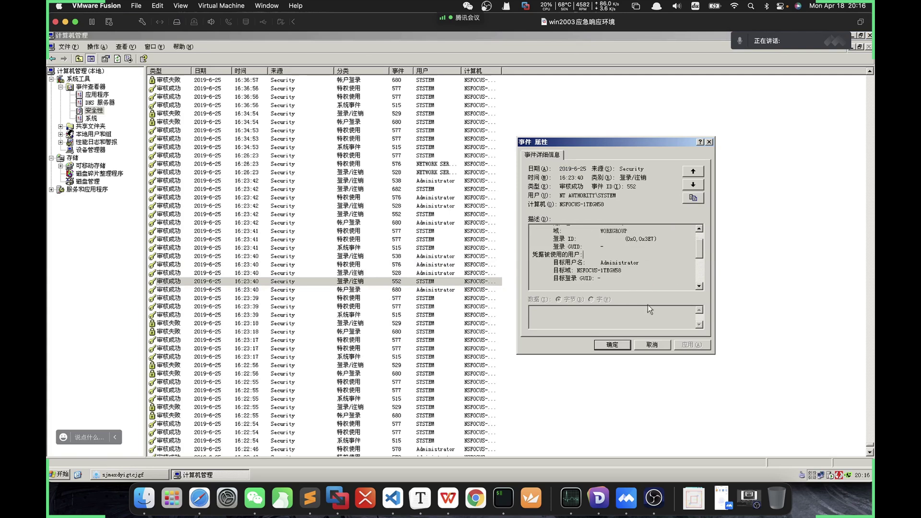
{"action": "scroll", "coordinate": [594, 251], "scroll_direction": "up", "scroll_amount": 1}
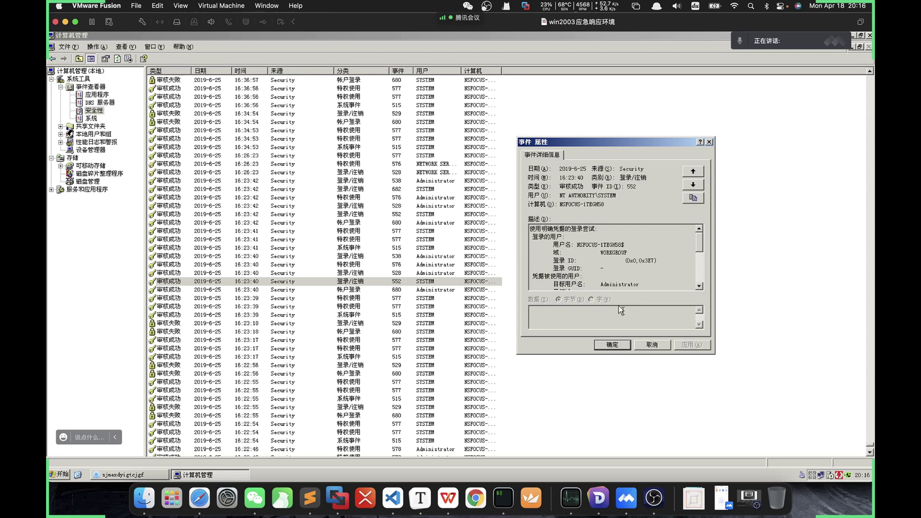
{"action": "left_click", "coordinate": [631, 244]}
{"action": "scroll", "coordinate": [610, 244], "scroll_direction": "down", "scroll_amount": 1}
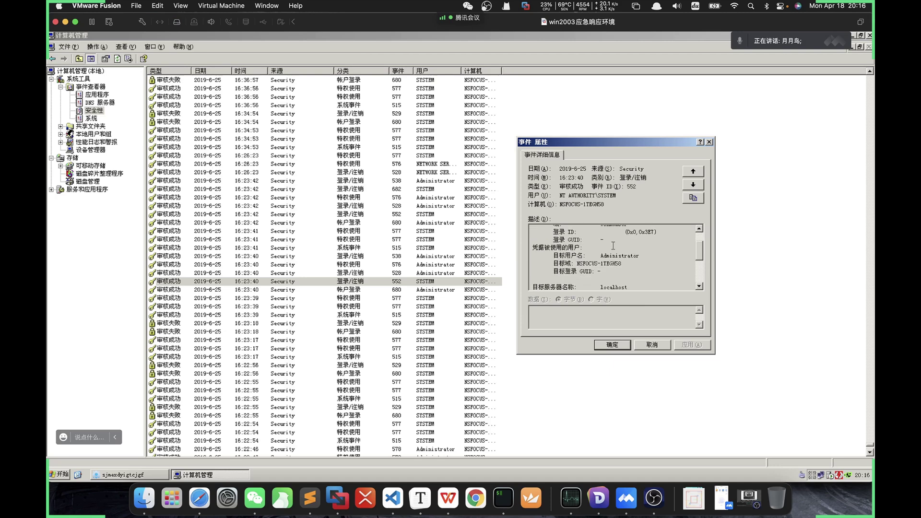
{"action": "scroll", "coordinate": [609, 240], "scroll_direction": "up", "scroll_amount": 1}
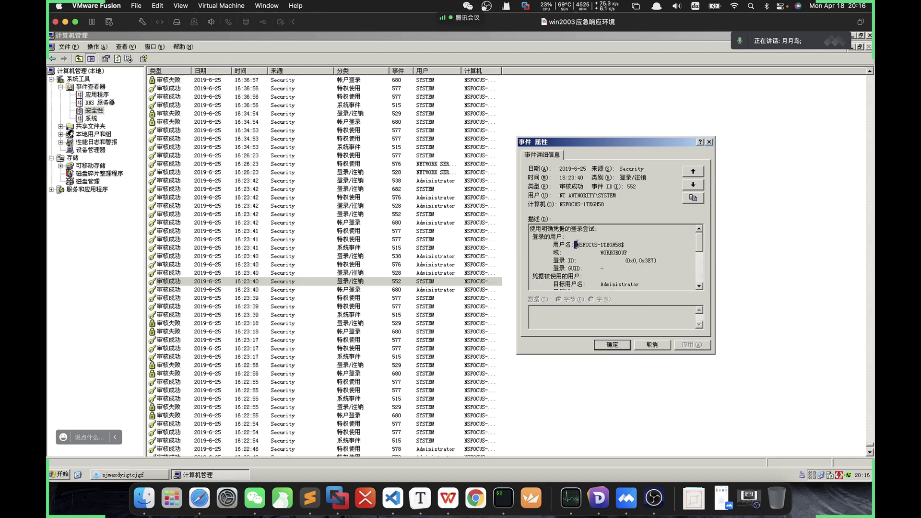
Highlight the user name and source network address in the event 552 description, and close the details
{"action": "left_click_drag", "start_coordinate": [576, 245], "coordinate": [626, 244]}
{"action": "left_click", "coordinate": [647, 245]}
{"action": "left_click", "coordinate": [633, 247]}
{"action": "left_click_drag", "start_coordinate": [572, 244], "coordinate": [604, 245]}
{"action": "left_click", "coordinate": [605, 247]}
{"action": "scroll", "coordinate": [606, 250], "scroll_direction": "down", "scroll_amount": 5}
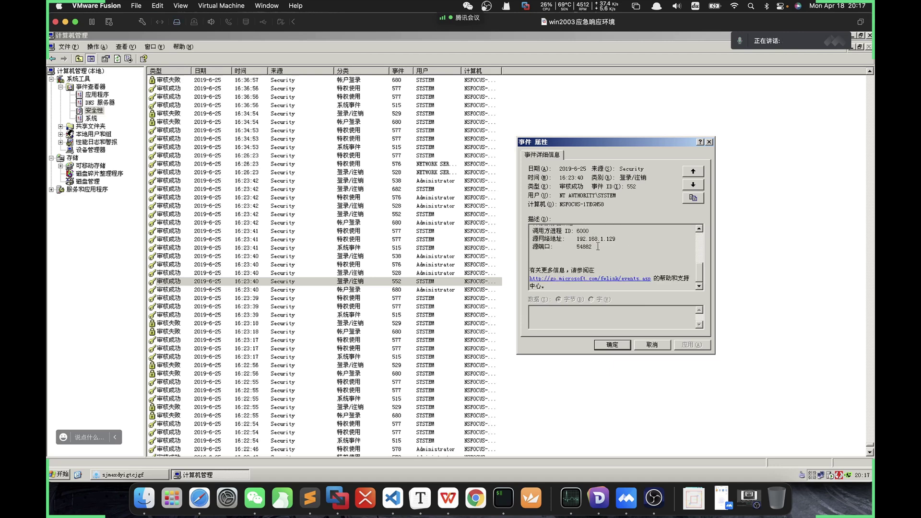
{"action": "left_click_drag", "start_coordinate": [566, 239], "coordinate": [613, 239]}
{"action": "left_click", "coordinate": [616, 239]}
{"action": "left_click", "coordinate": [613, 241]}
{"action": "left_click", "coordinate": [650, 345]}
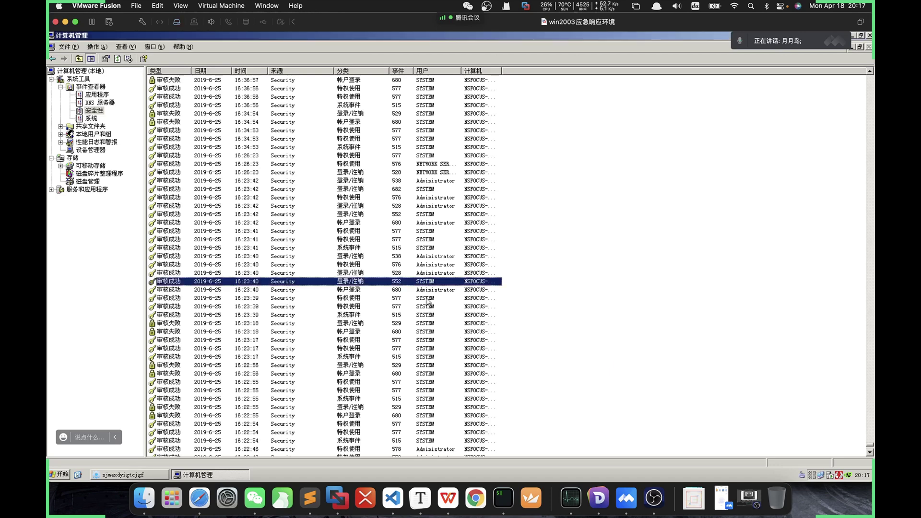
Compare the security log entries from 16:23:39 to 16:23:42, ending on the Administrator's logon event 528
{"action": "left_click", "coordinate": [393, 300]}
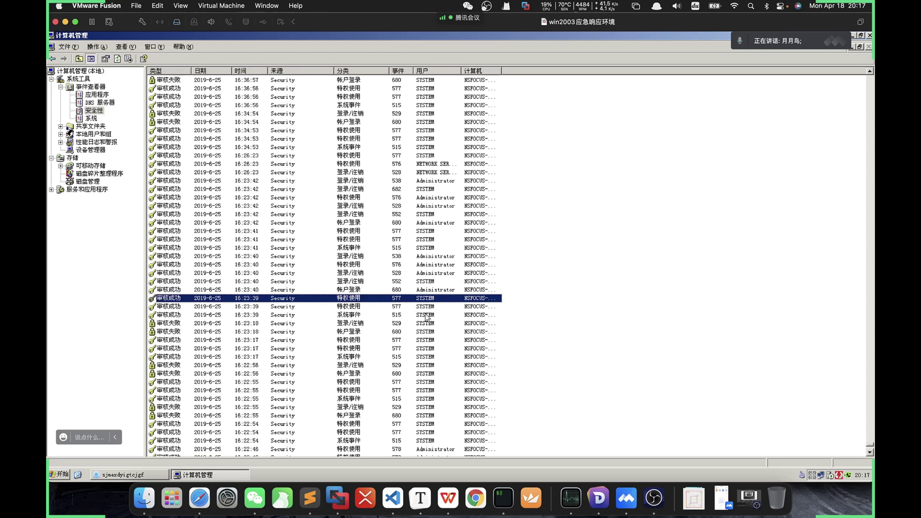
{"action": "left_click", "coordinate": [370, 231]}
{"action": "left_click", "coordinate": [369, 188]}
{"action": "left_click", "coordinate": [412, 206]}
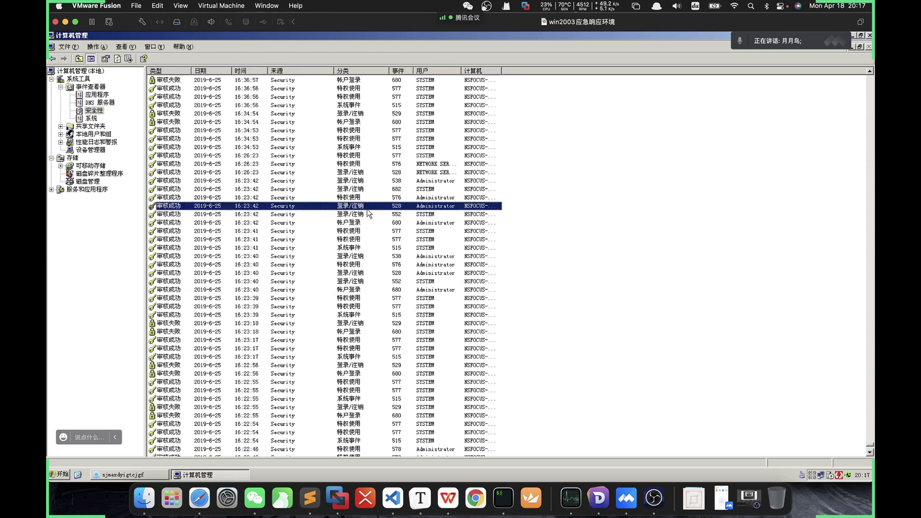
Switch to the WPS presentation, consult the slide on checking the website directory for webshells, and return to the VMware Fusion virtual machine
{"action": "key", "text": "super+Tab"}
{"action": "key", "text": "Down"}
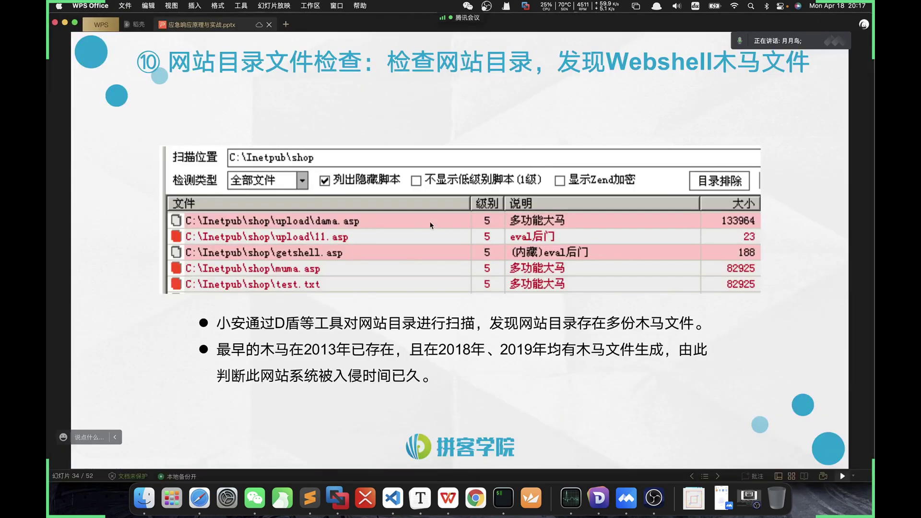
{"action": "key", "text": "super+Tab"}
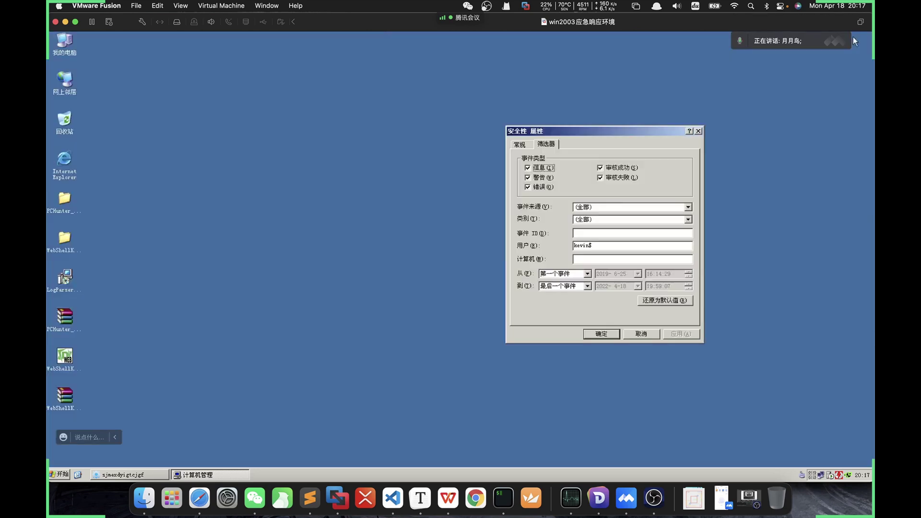
Launch WebShellKill.exe from the desktop's WebShellKill folder and decline the software update
{"action": "left_click", "coordinate": [62, 253]}
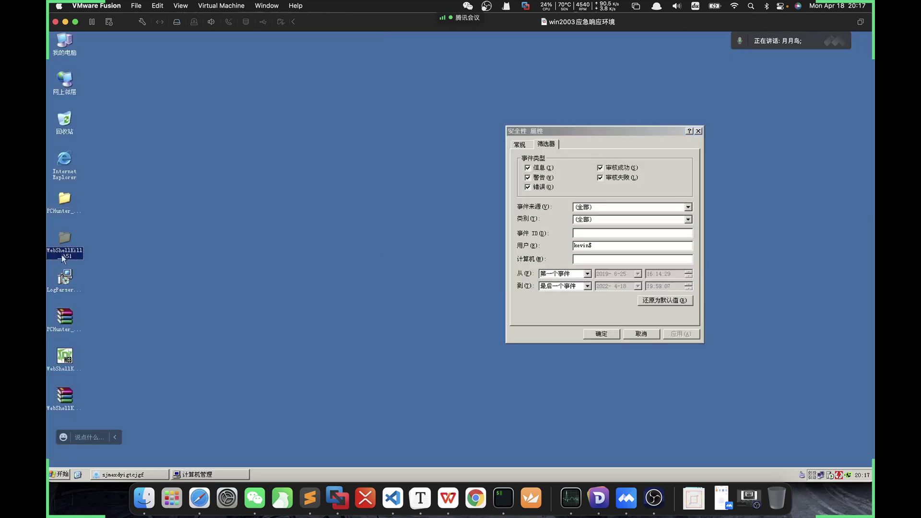
{"action": "double_click", "coordinate": [64, 241]}
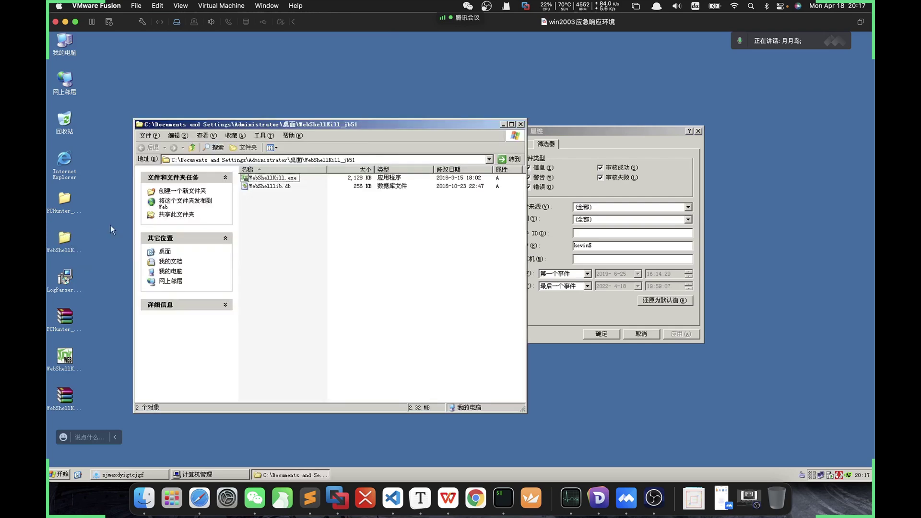
{"action": "left_click", "coordinate": [283, 180]}
{"action": "double_click", "coordinate": [286, 180]}
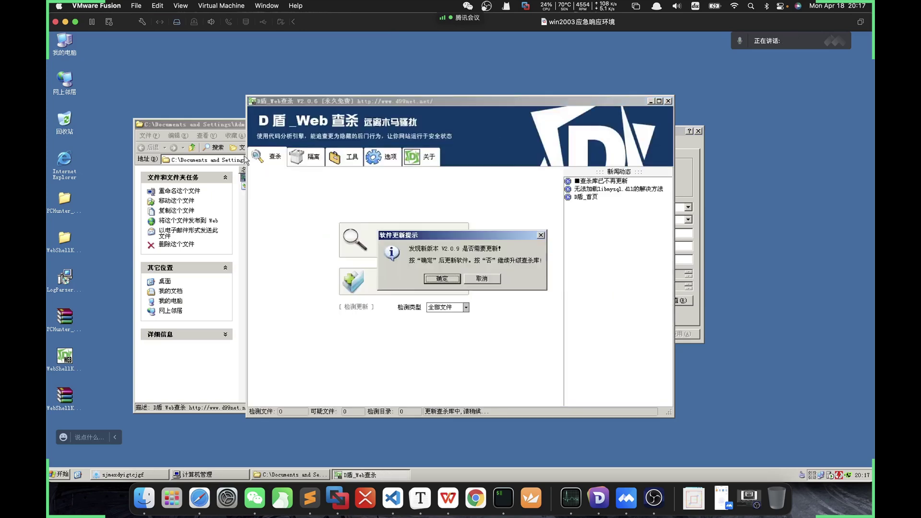
{"action": "left_click", "coordinate": [488, 279]}
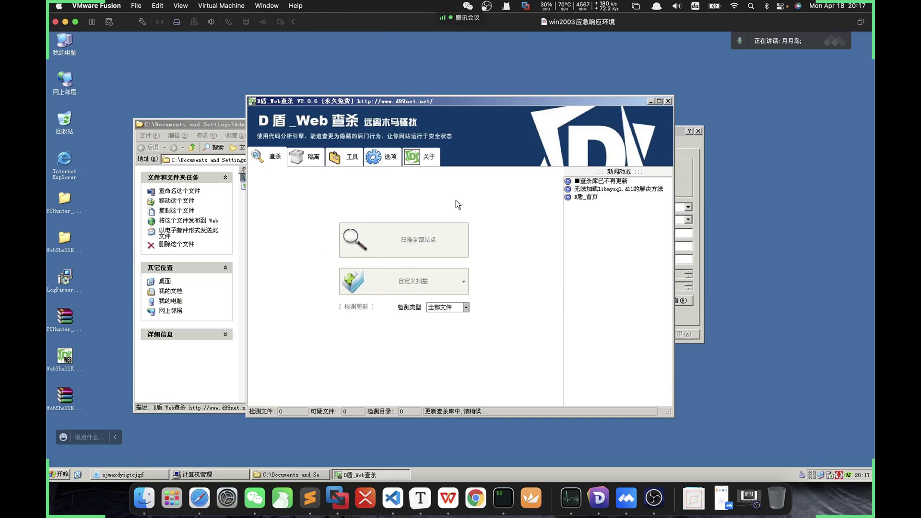
Scan all sites for webshells with D盾 and close the WebShellKill folder window
{"action": "left_click", "coordinate": [422, 245]}
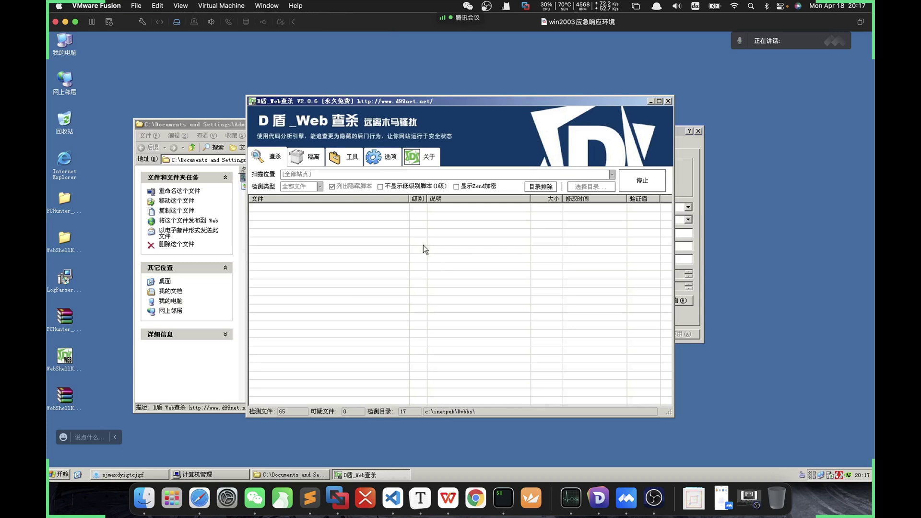
{"action": "left_click", "coordinate": [230, 142]}
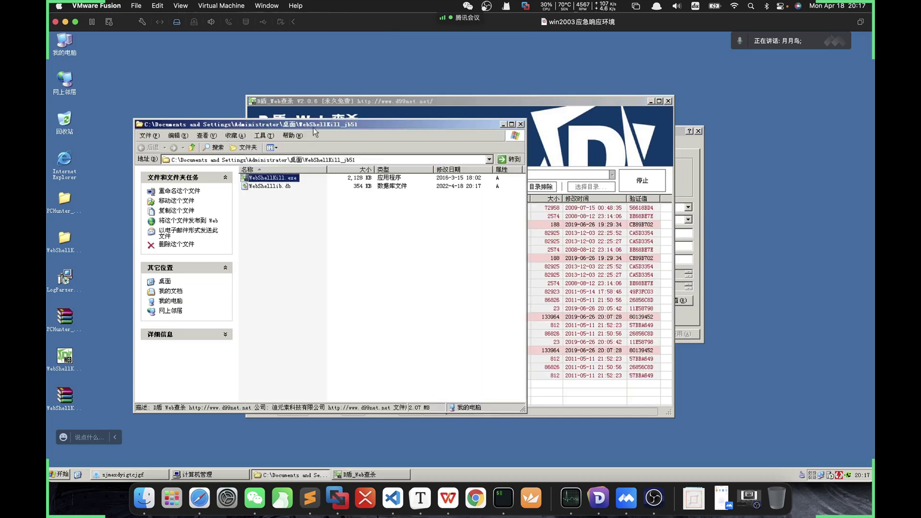
{"action": "left_click", "coordinate": [520, 124]}
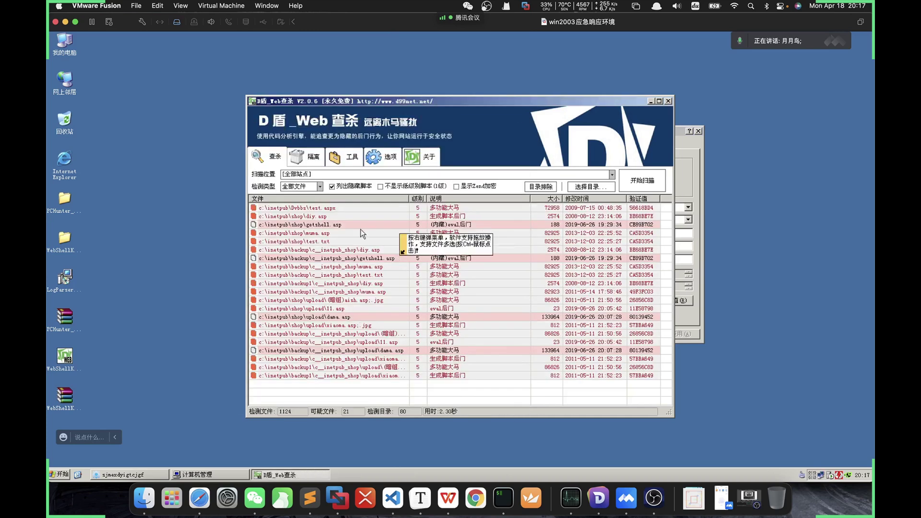
Examine the webshell scan results, checking file paths, threat descriptions and modification times for entries such as getshell.asp and dama.asp
{"action": "left_click", "coordinate": [340, 258]}
{"action": "left_click", "coordinate": [340, 300]}
{"action": "left_click", "coordinate": [340, 325]}
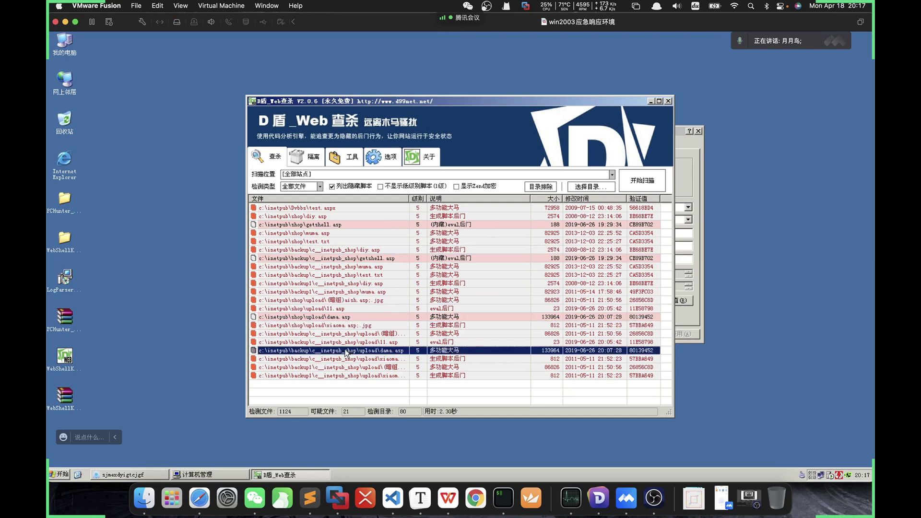
{"action": "left_click", "coordinate": [344, 351]}
{"action": "left_click", "coordinate": [330, 241]}
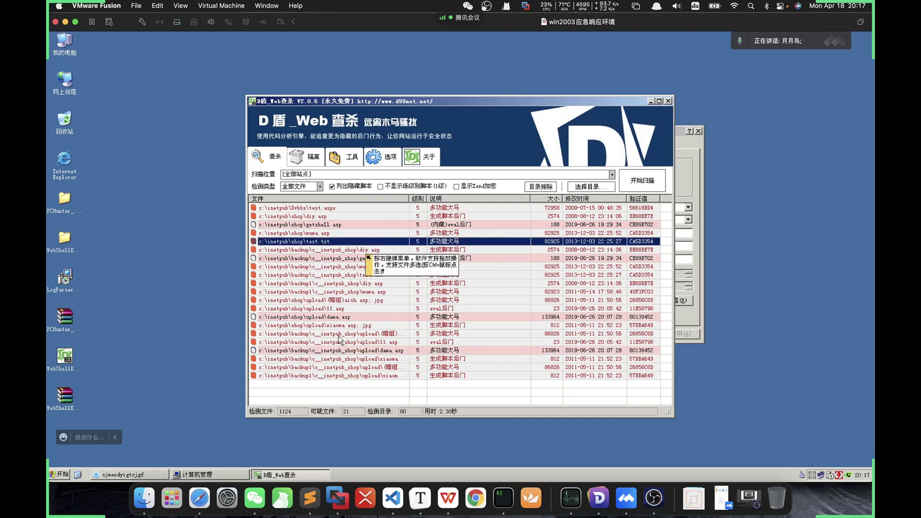
{"action": "left_click", "coordinate": [481, 276]}
{"action": "left_click", "coordinate": [487, 316]}
{"action": "left_click", "coordinate": [486, 333]}
{"action": "left_click", "coordinate": [477, 241]}
{"action": "left_click", "coordinate": [479, 224]}
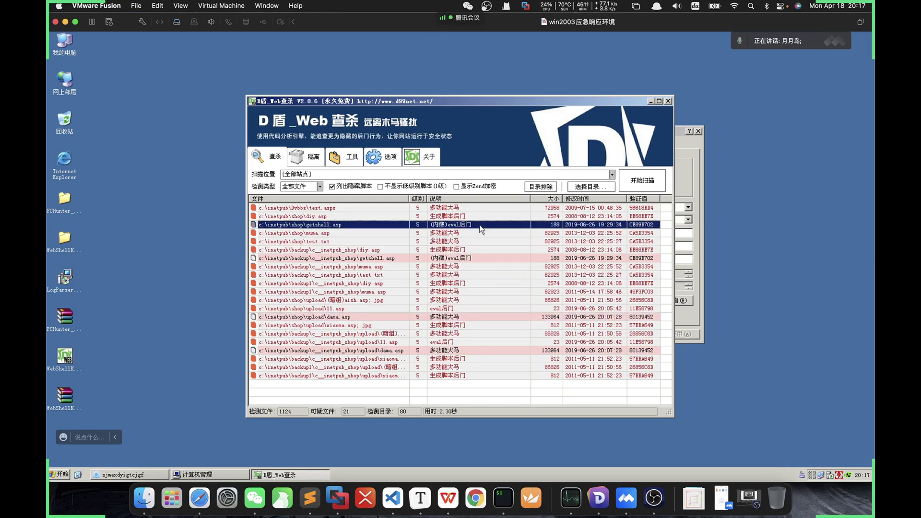
{"action": "left_click", "coordinate": [487, 317]}
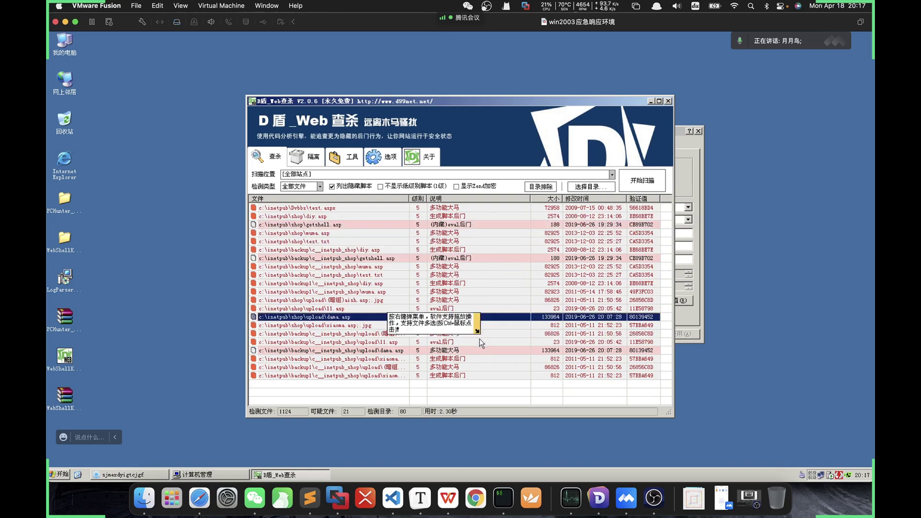
Compare the scan results for upload\11.asp and upload\dama.asp, checking their paths, threat descriptions and modification times
{"action": "left_click", "coordinate": [474, 275]}
{"action": "left_click", "coordinate": [470, 309]}
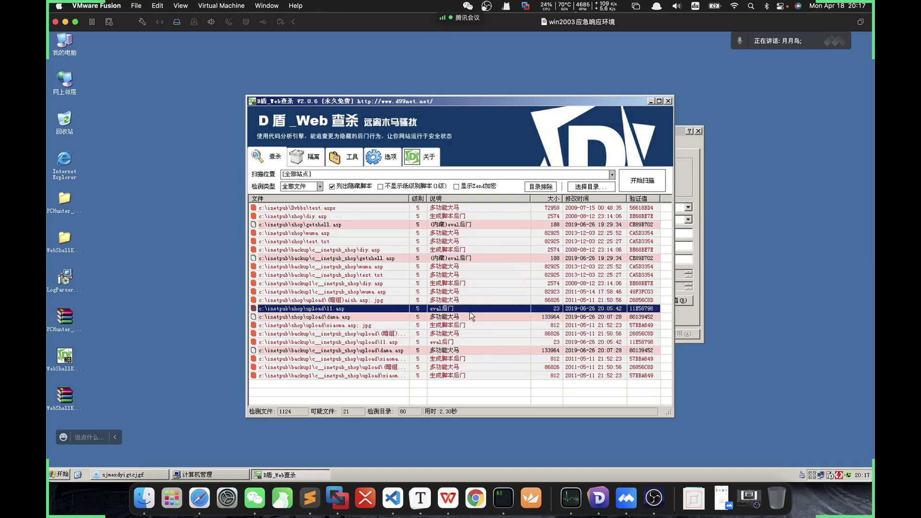
{"action": "left_click", "coordinate": [338, 318]}
{"action": "left_click", "coordinate": [338, 309]}
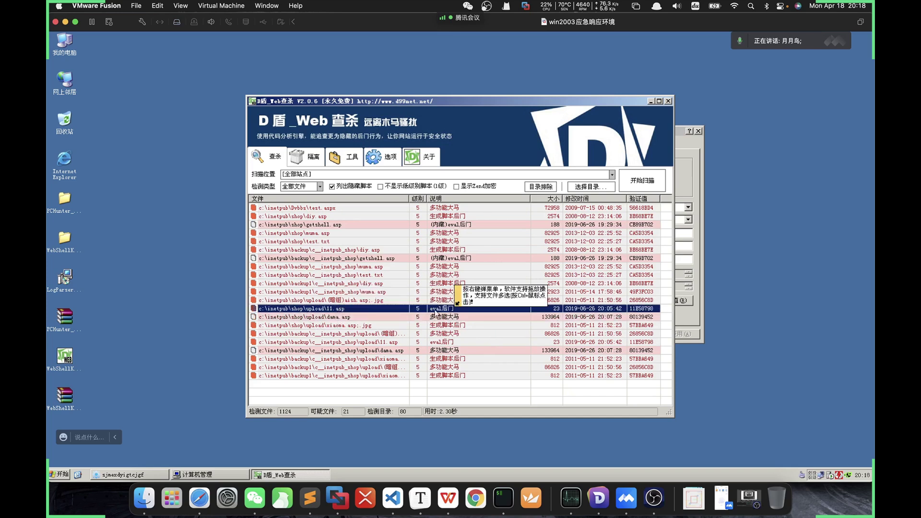
{"action": "left_click", "coordinate": [449, 318]}
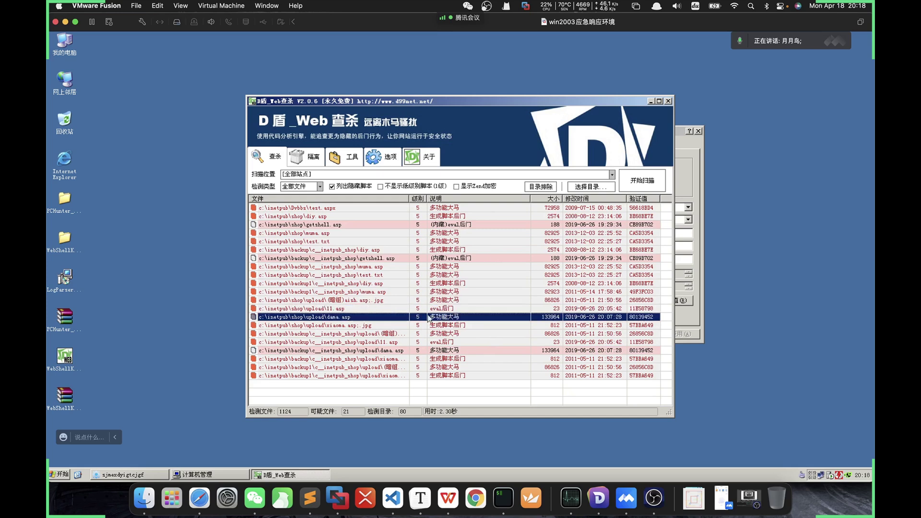
{"action": "left_click", "coordinate": [342, 309]}
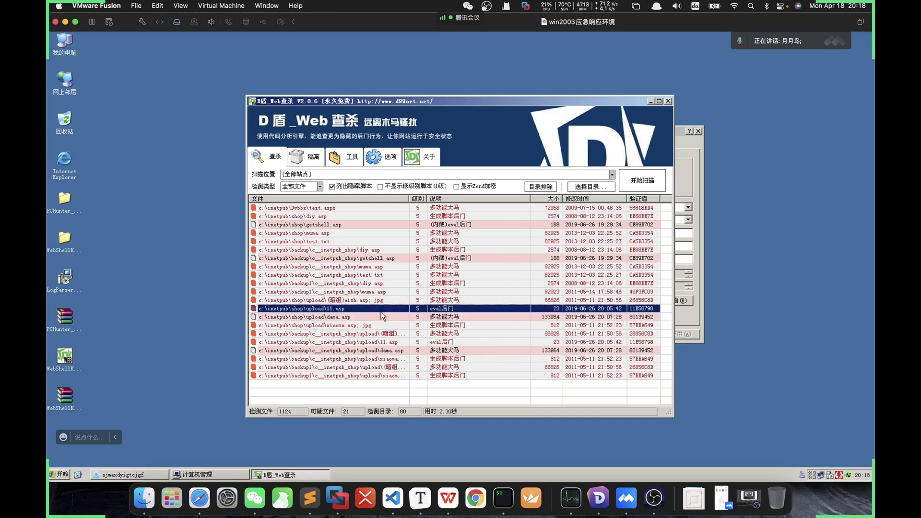
{"action": "left_click", "coordinate": [282, 318]}
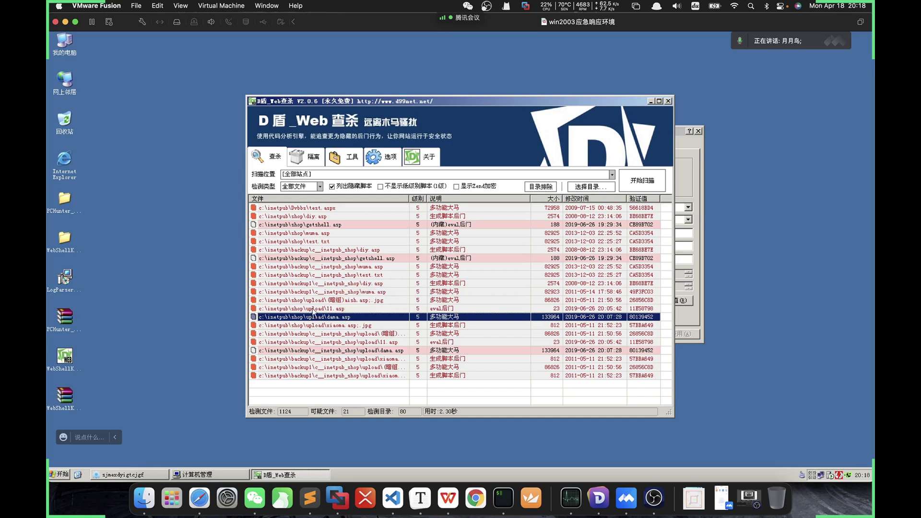
{"action": "left_click", "coordinate": [324, 310]}
{"action": "right_click", "coordinate": [319, 310]}
{"action": "left_click", "coordinate": [313, 309]}
{"action": "right_click", "coordinate": [313, 309]}
{"action": "left_click", "coordinate": [309, 310]}
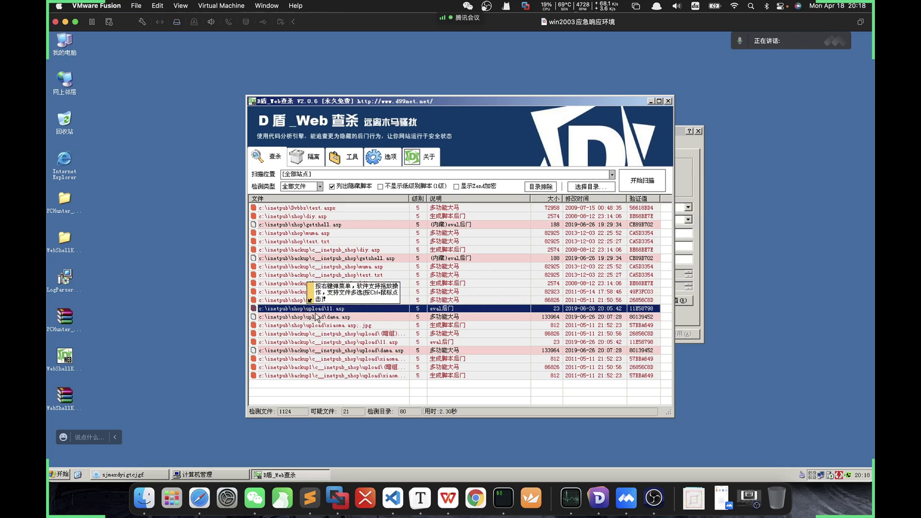
{"action": "left_click", "coordinate": [320, 310]}
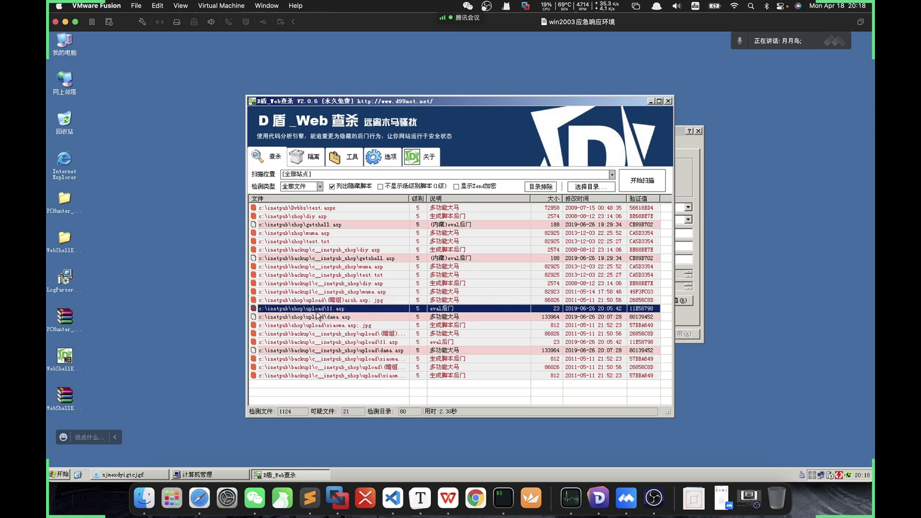
{"action": "left_click", "coordinate": [320, 310]}
{"action": "left_click", "coordinate": [341, 317]}
{"action": "left_click", "coordinate": [338, 309]}
Switch to the WPS presentation, consult the slide on website log analysis for SQL injection, then return to the virtual machine and minimise D盾
{"action": "left_click", "coordinate": [449, 493]}
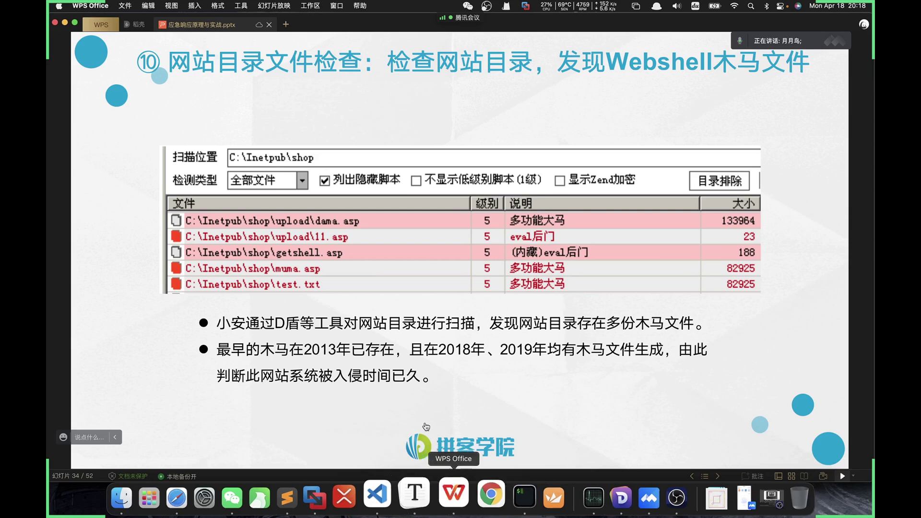
{"action": "scroll", "coordinate": [481, 347], "scroll_direction": "down", "scroll_amount": 1}
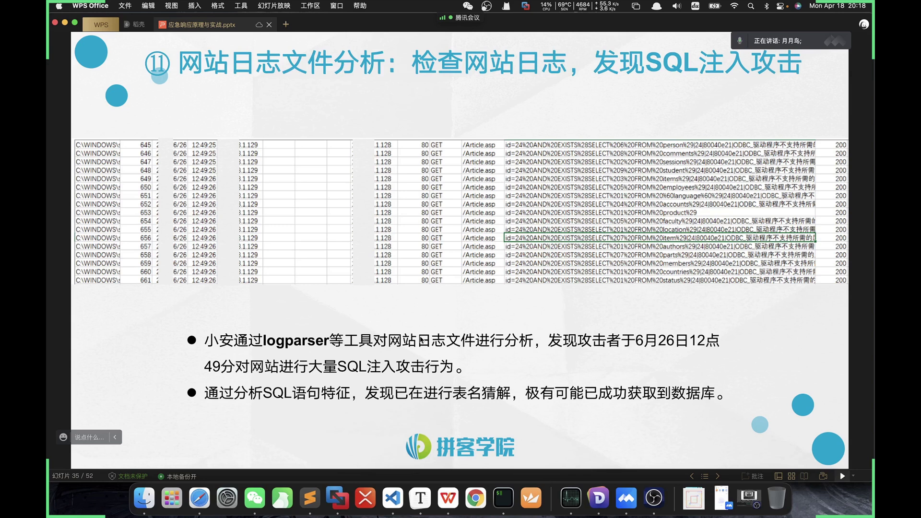
{"action": "key", "text": "super+Tab"}
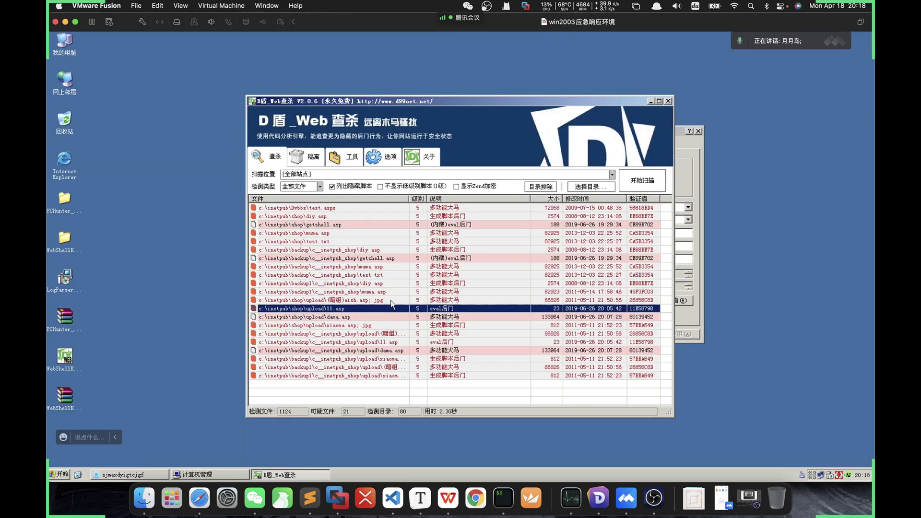
{"action": "left_click", "coordinate": [651, 101]}
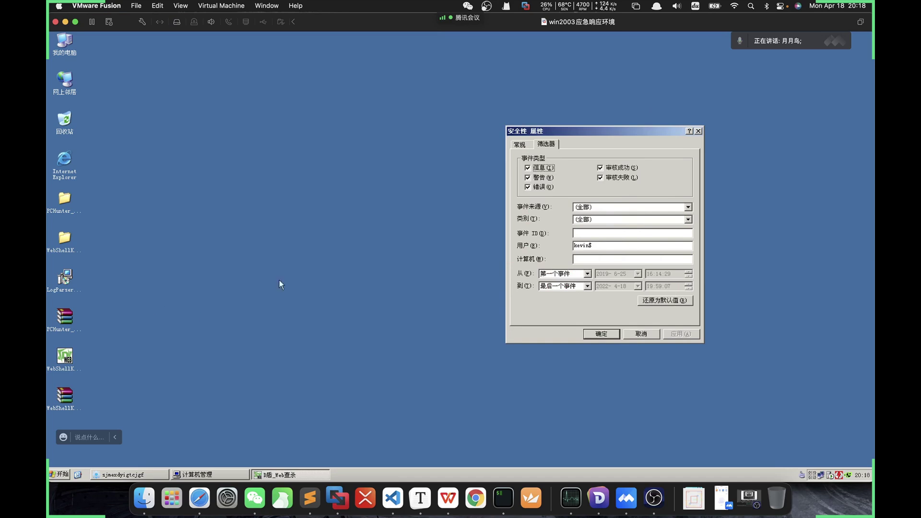
{"action": "left_click", "coordinate": [60, 475]}
{"action": "left_click", "coordinate": [110, 360]}
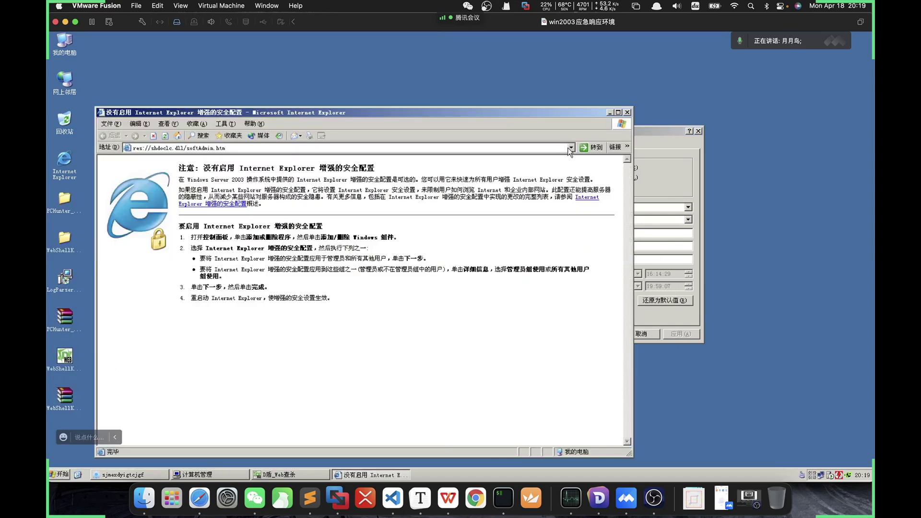
{"action": "left_click", "coordinate": [627, 113]}
Launch Log Parser 2.2 from the installed programs and reposition its console window to show the usage text and prompt
{"action": "left_click", "coordinate": [60, 474]}
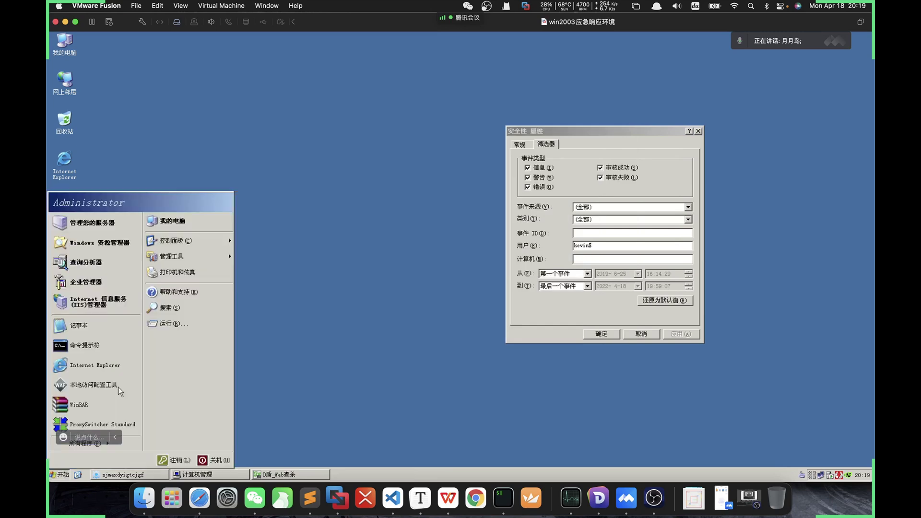
{"action": "mouse_move", "coordinate": [113, 445]}
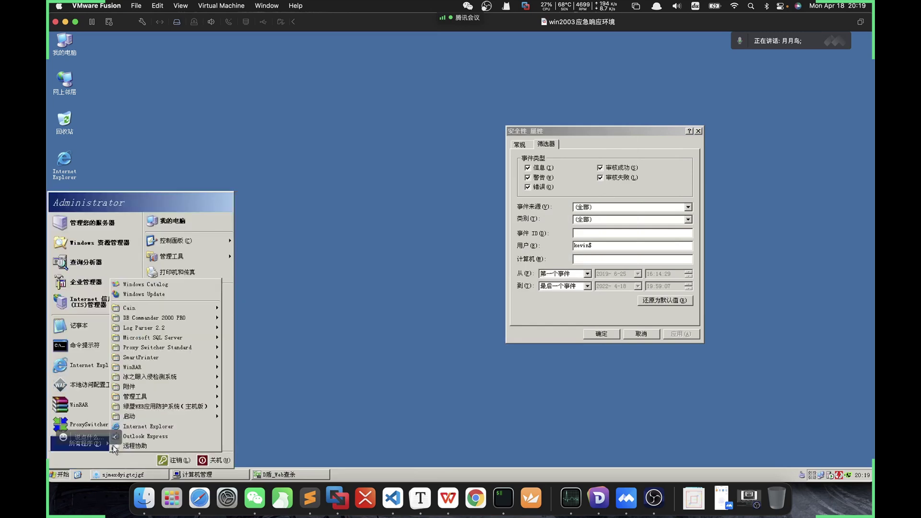
{"action": "mouse_move", "coordinate": [177, 331]}
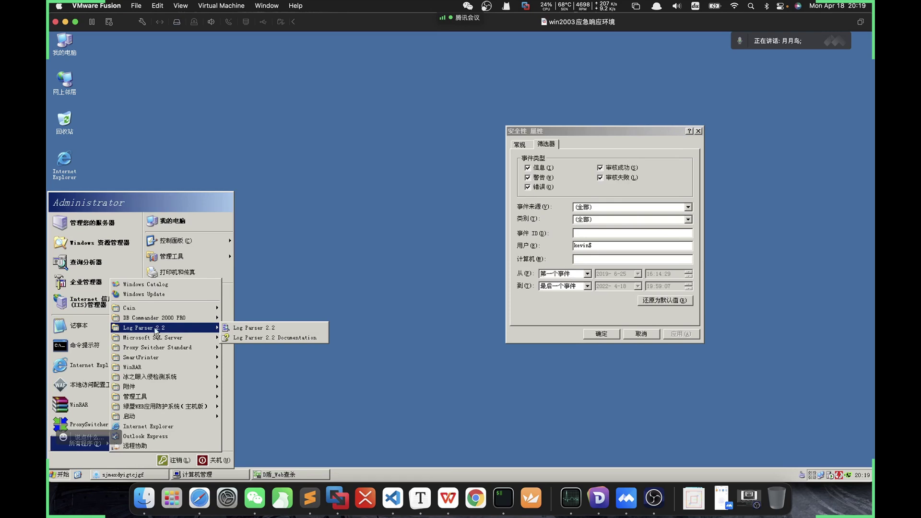
{"action": "left_click", "coordinate": [250, 327]}
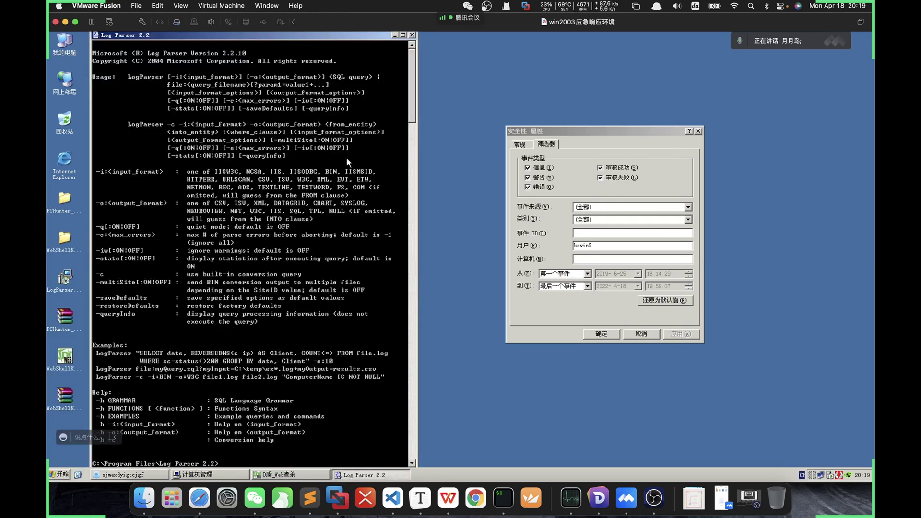
{"action": "left_click_drag", "start_coordinate": [330, 39], "coordinate": [460, 35]}
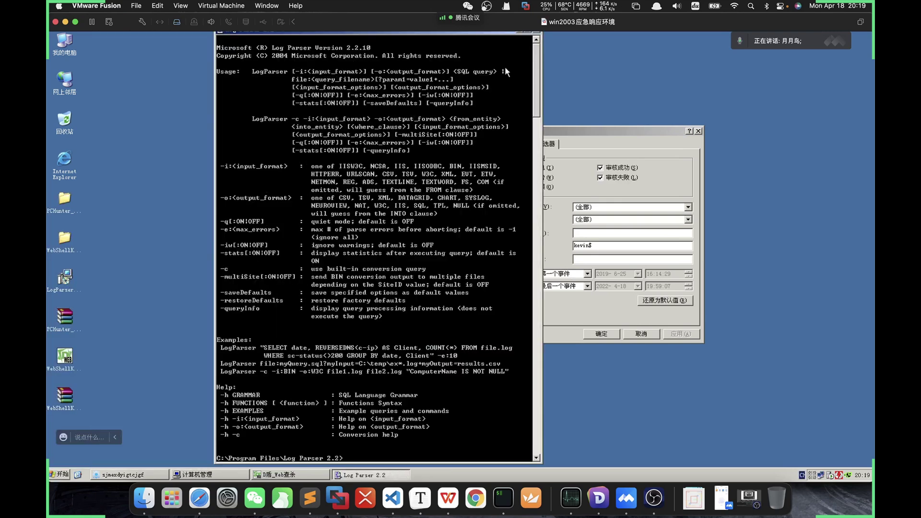
{"action": "scroll", "coordinate": [537, 100], "scroll_direction": "down", "scroll_amount": 10}
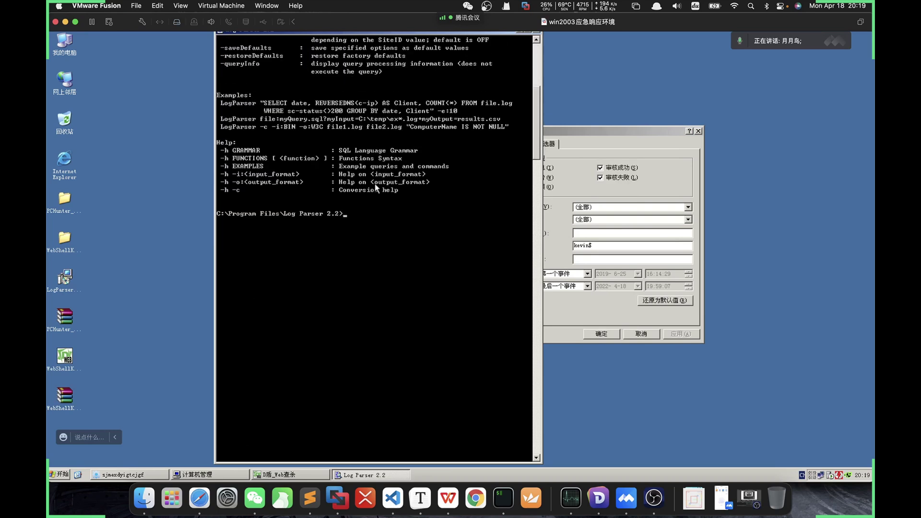
Paste and run the Log Parser command: logparser -i:iisw3c -o:csv "SELECT * FROM C:\WINDOWS\system32\LogFiles\W3SVC86257515\ex190626.log">c:\aa.csv
{"action": "key", "text": "super"}
{"action": "key", "text": "super"}
{"action": "scroll", "coordinate": [319, 160], "scroll_direction": "up", "scroll_amount": 5}
{"action": "scroll", "coordinate": [231, 110], "scroll_direction": "up", "scroll_amount": 2}
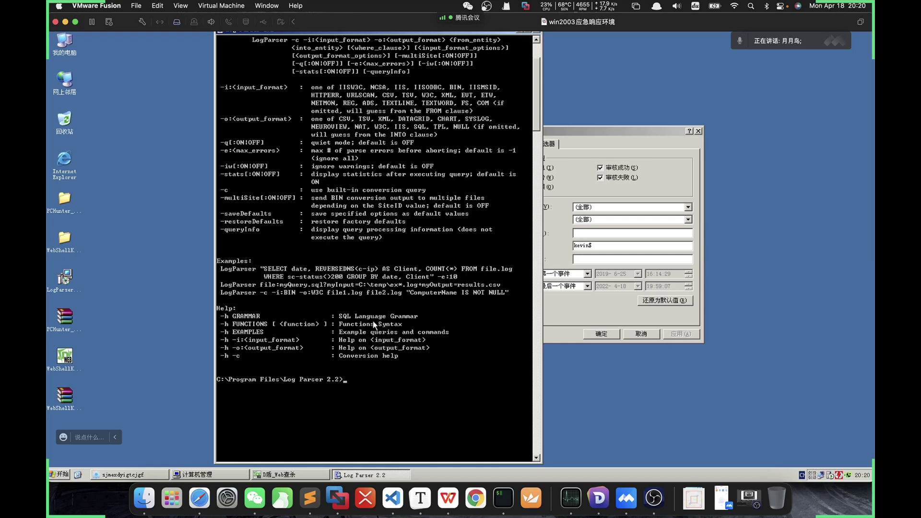
{"action": "right_click", "coordinate": [355, 346]}
{"action": "left_click", "coordinate": [376, 371]}
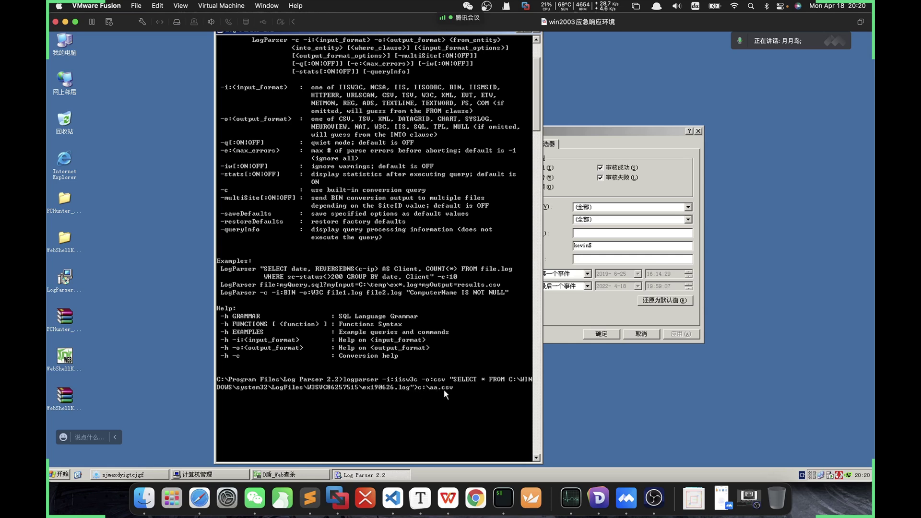
{"action": "key", "text": "Return"}
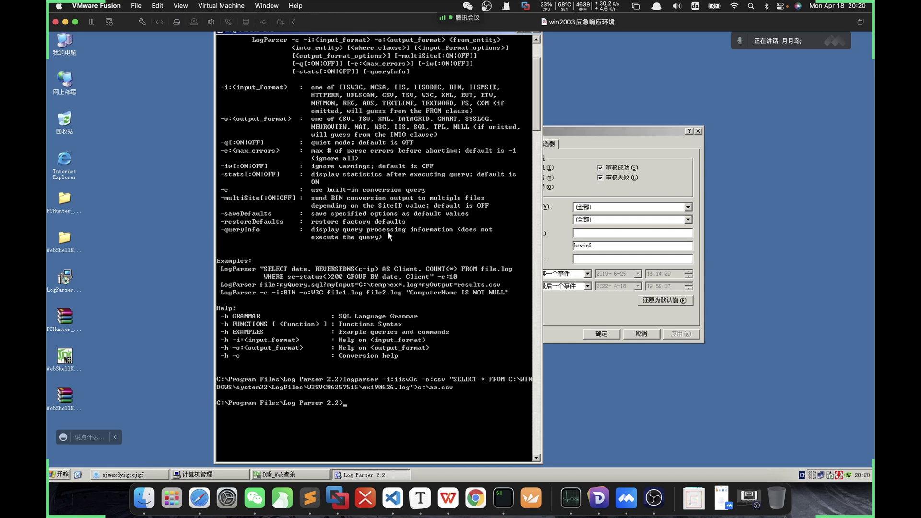
Open the C: drive from My Computer and select the exported aa.csv file
{"action": "double_click", "coordinate": [70, 55]}
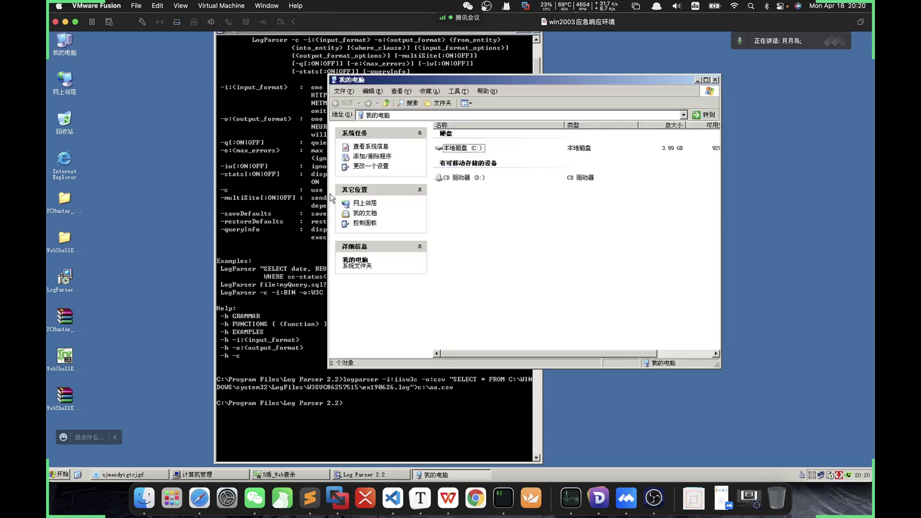
{"action": "double_click", "coordinate": [472, 149]}
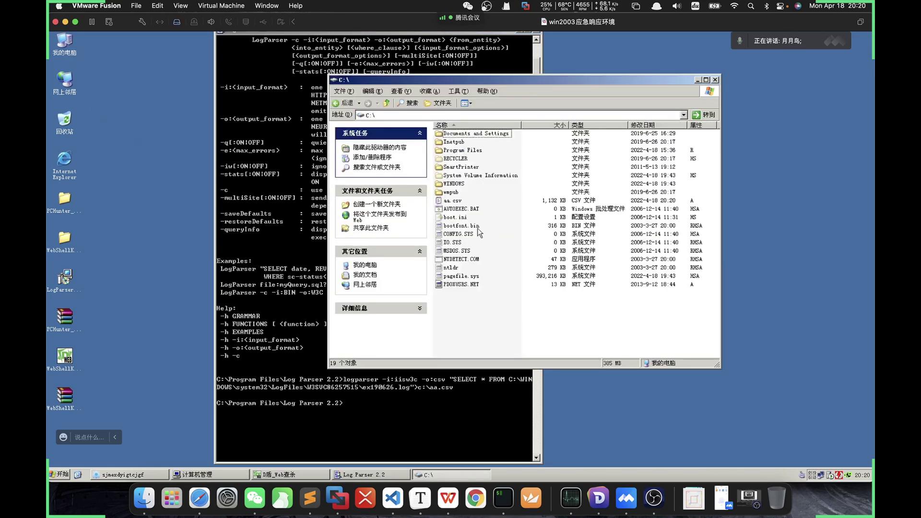
{"action": "left_click", "coordinate": [451, 201]}
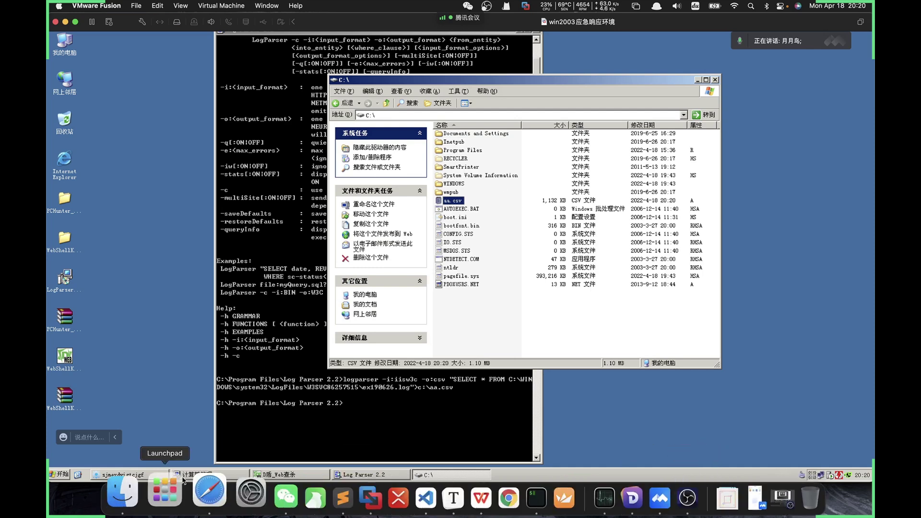
{"action": "left_click", "coordinate": [122, 492]}
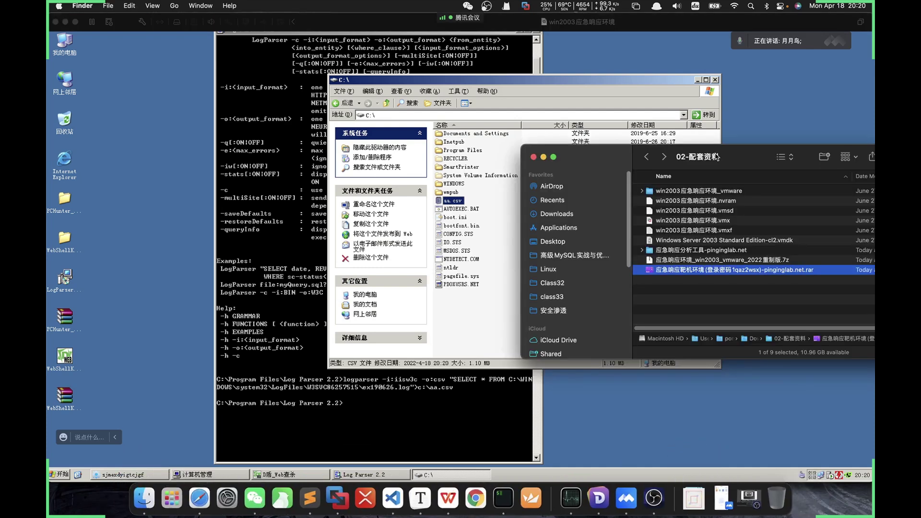
{"action": "left_click_drag", "start_coordinate": [709, 153], "coordinate": [710, 172]}
{"action": "left_click", "coordinate": [556, 235]}
{"action": "left_click", "coordinate": [462, 261]}
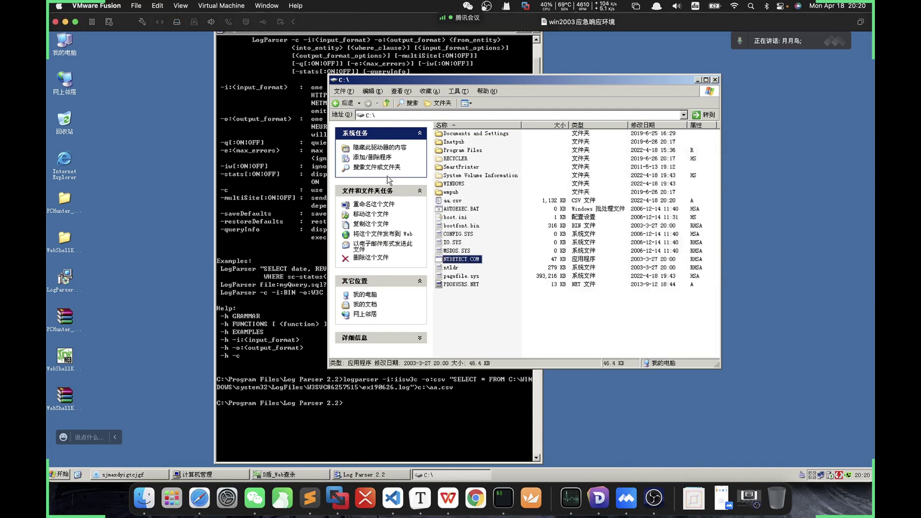
Open the Mac's copy of aa.csv in WPS Office
{"action": "left_click", "coordinate": [701, 507]}
{"action": "left_click", "coordinate": [701, 507]}
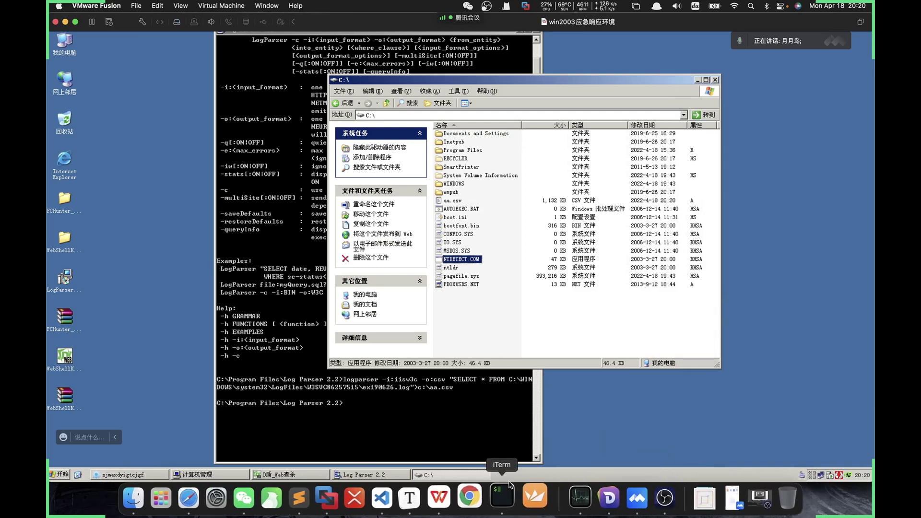
{"action": "left_click", "coordinate": [715, 499]}
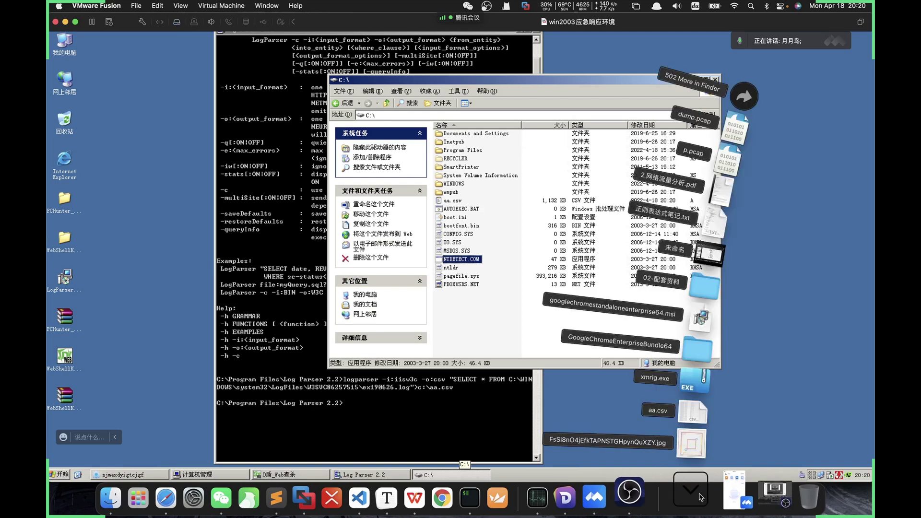
{"action": "left_click", "coordinate": [706, 415]}
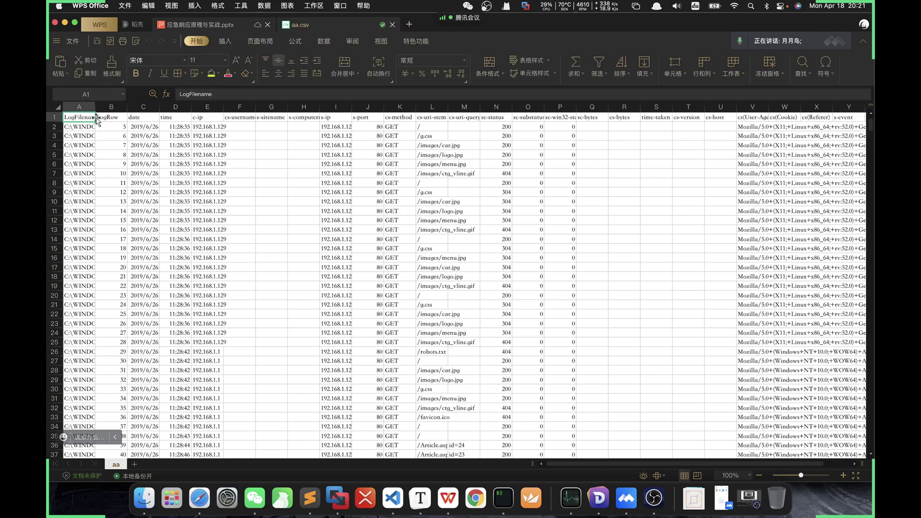
Widen the LogFilename column and look through the web log's request times, client IPs, methods and requested pages
{"action": "left_click_drag", "start_coordinate": [95, 109], "coordinate": [139, 108]}
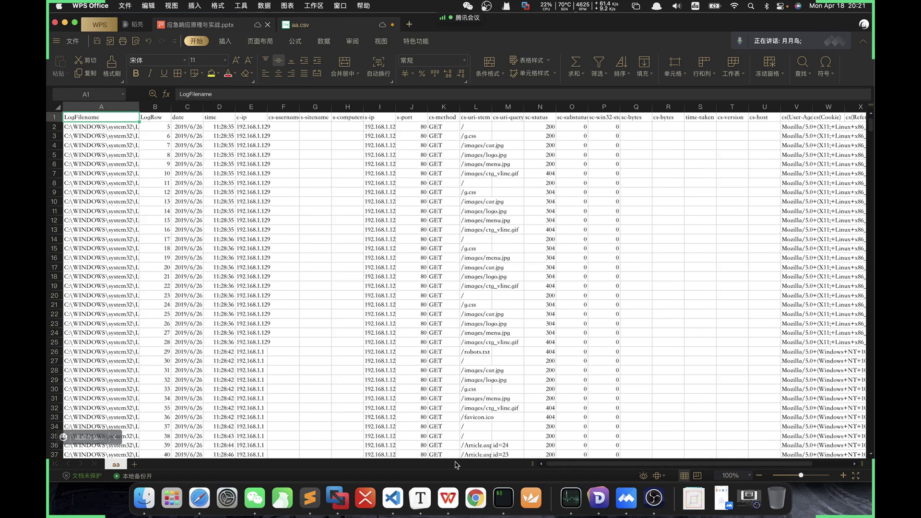
{"action": "scroll", "coordinate": [578, 467], "scroll_direction": "right", "scroll_amount": 3}
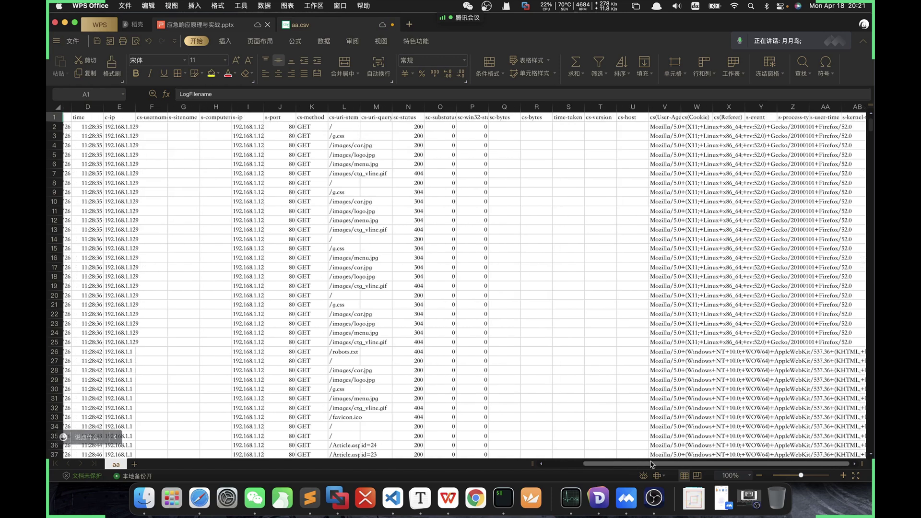
{"action": "scroll", "coordinate": [419, 262], "scroll_direction": "down", "scroll_amount": 20}
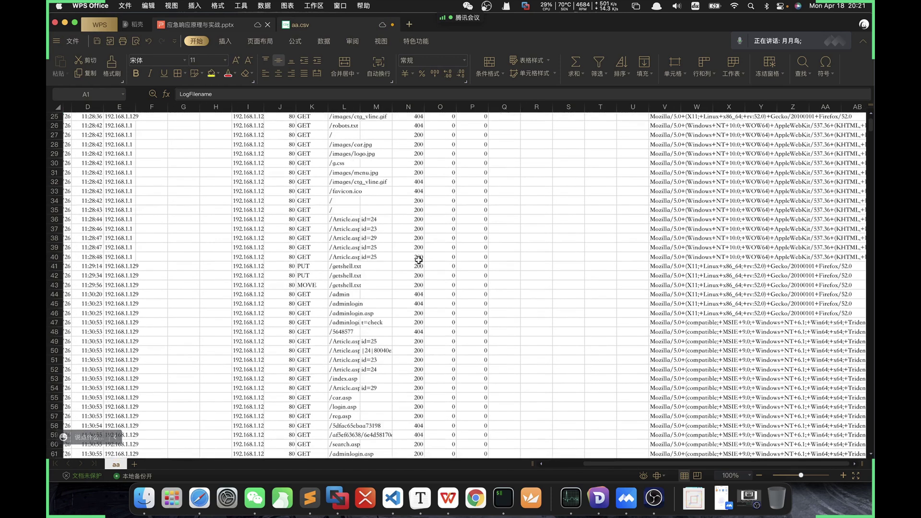
{"action": "scroll", "coordinate": [419, 261], "scroll_direction": "down", "scroll_amount": 3}
{"action": "scroll", "coordinate": [403, 259], "scroll_direction": "up", "scroll_amount": 10}
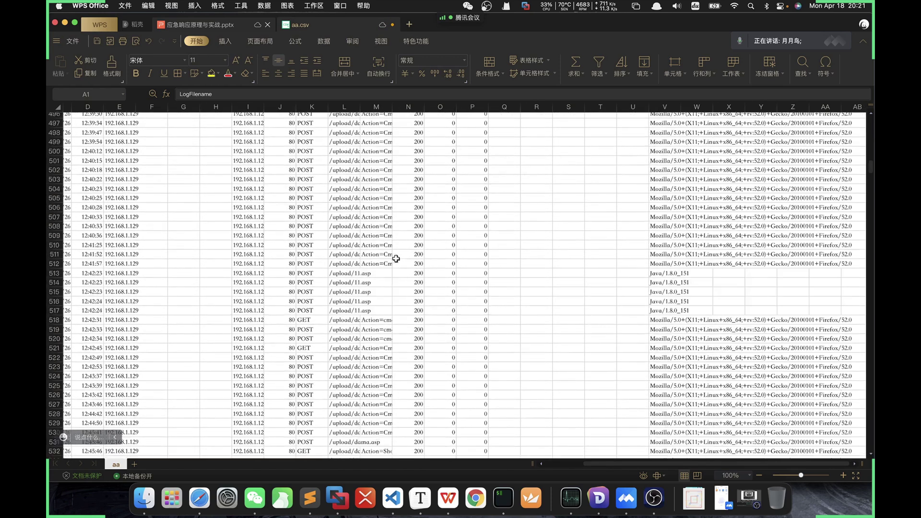
{"action": "scroll", "coordinate": [381, 163], "scroll_direction": "up", "scroll_amount": 10}
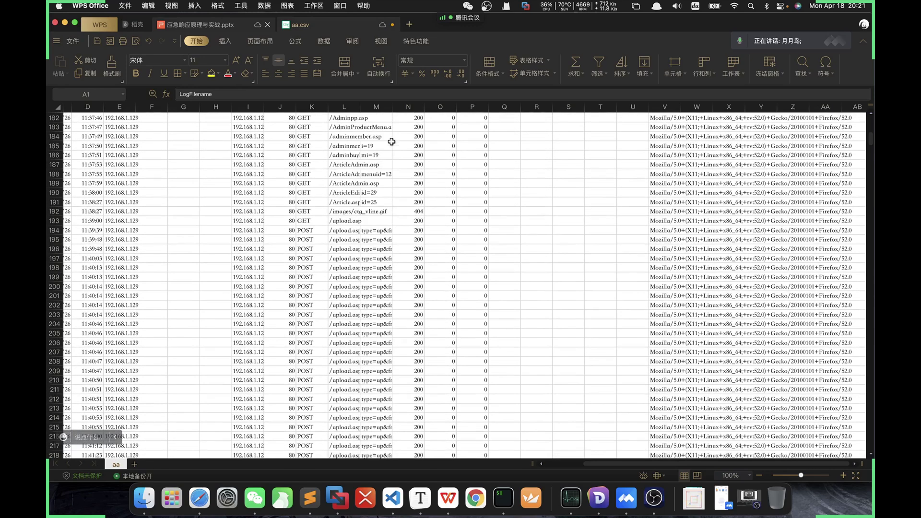
Widen the cs-uri-query column and examine the query strings of the Article.asp requests for SQL injection
{"action": "left_click_drag", "start_coordinate": [392, 111], "coordinate": [617, 110]}
{"action": "scroll", "coordinate": [542, 242], "scroll_direction": "down", "scroll_amount": 5}
{"action": "scroll", "coordinate": [542, 242], "scroll_direction": "down", "scroll_amount": 20}
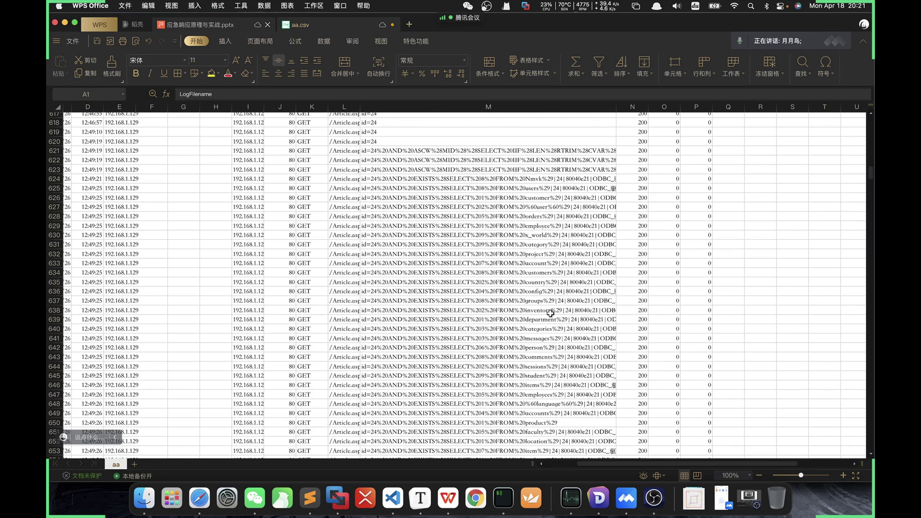
Examine the cs-uri-query strings near the end of the Article.asp requests for the table names guessed through SQL injection
{"action": "left_click", "coordinate": [539, 299]}
{"action": "left_click", "coordinate": [537, 284]}
{"action": "left_click", "coordinate": [538, 265]}
{"action": "key", "text": "ctrl+Down"}
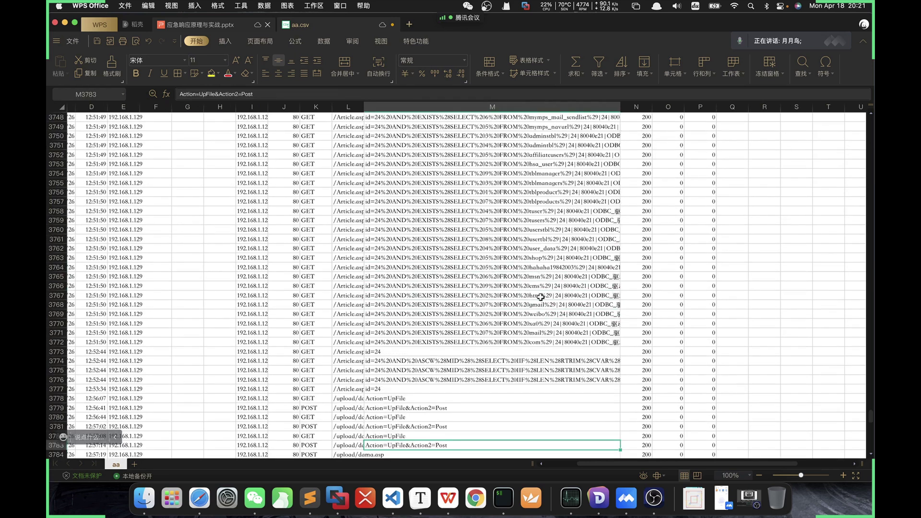
{"action": "double_click", "coordinate": [540, 295]}
{"action": "left_click_drag", "start_coordinate": [526, 295], "coordinate": [542, 295]}
{"action": "left_click", "coordinate": [534, 295]}
{"action": "key", "text": "Return"}
{"action": "left_click", "coordinate": [536, 336]}
{"action": "left_click", "coordinate": [536, 303]}
{"action": "left_click", "coordinate": [537, 247]}
{"action": "double_click", "coordinate": [538, 304]}
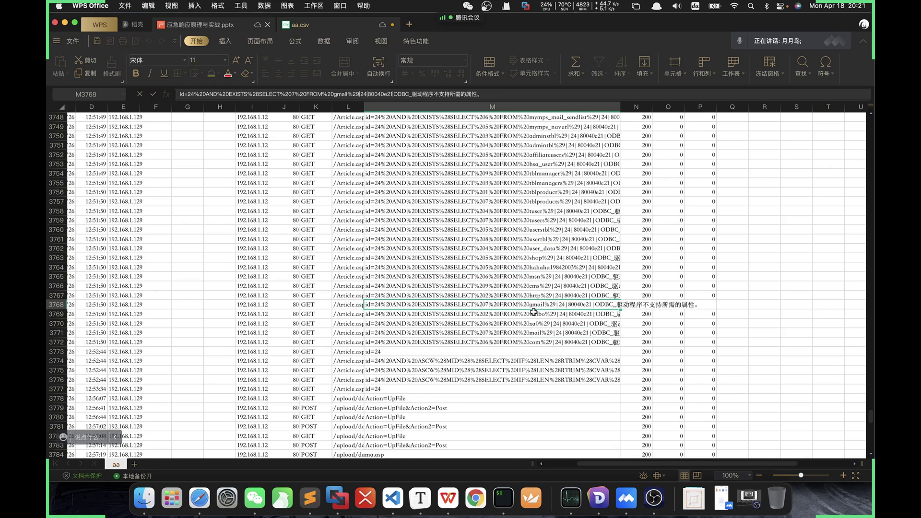
{"action": "left_click", "coordinate": [533, 312]}
{"action": "left_click", "coordinate": [530, 209]}
{"action": "left_click_drag", "start_coordinate": [522, 156], "coordinate": [536, 361]}
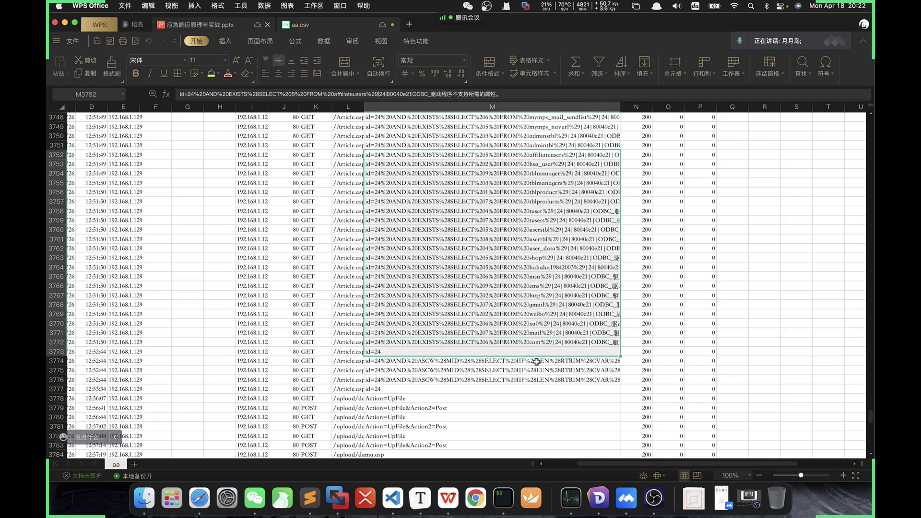
{"action": "left_click", "coordinate": [536, 362]}
Switch to the 应急响应原理与实战.pptx presentation and advance to the slide on file upload attacks in the website log
{"action": "key", "text": "super+Tab"}
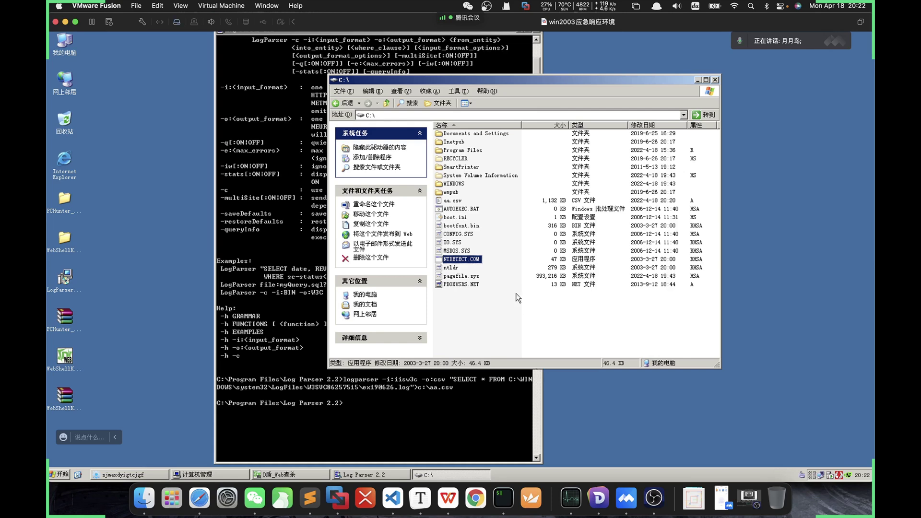
{"action": "key", "text": "super+Tab"}
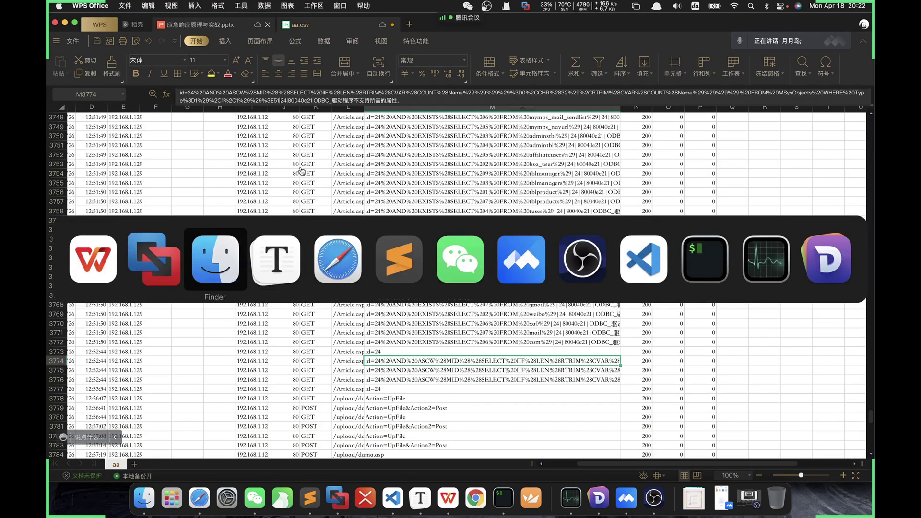
{"action": "key", "text": "Escape"}
{"action": "left_click", "coordinate": [201, 25]}
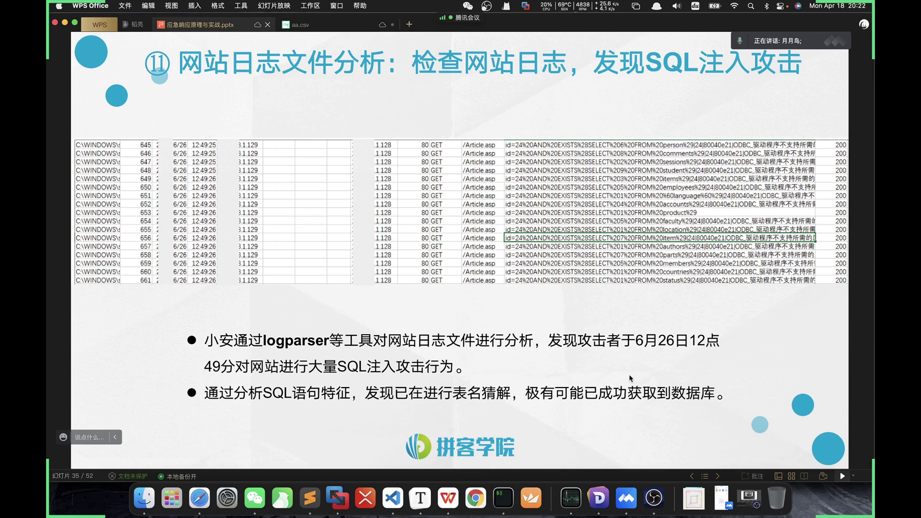
{"action": "key", "text": "Page_Down"}
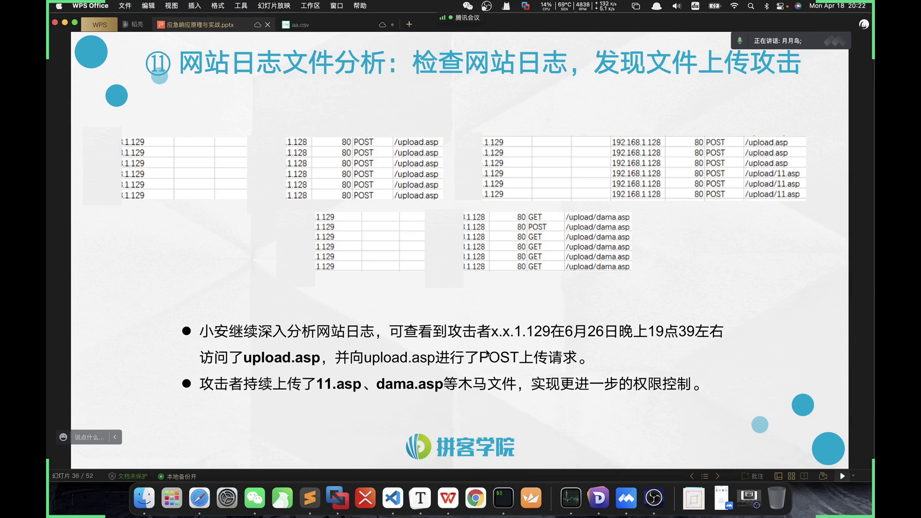
{"action": "key", "text": "super+Tab"}
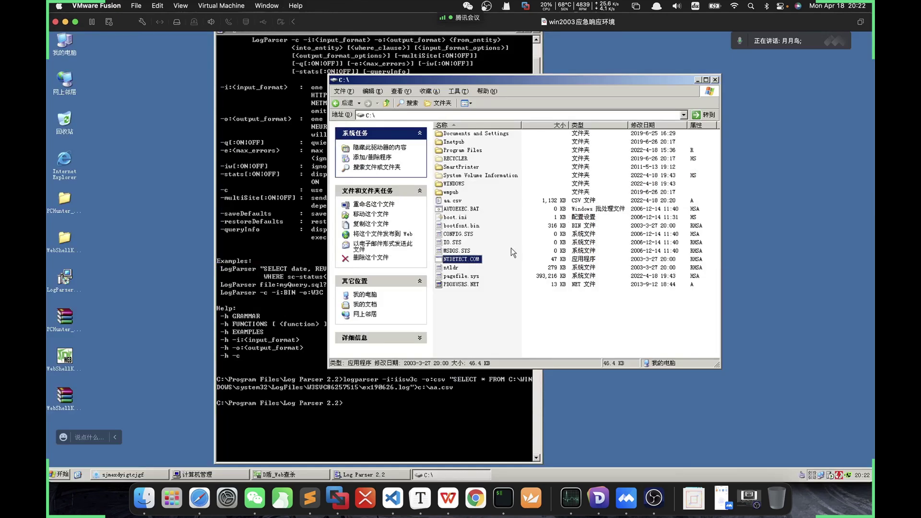
{"action": "key", "text": "super+Tab"}
{"action": "key", "text": "super+Tab"}
{"action": "key", "text": "super+shift+Tab"}
{"action": "key", "text": "super+shift+Tab"}
{"action": "key", "text": "super+shift+Tab"}
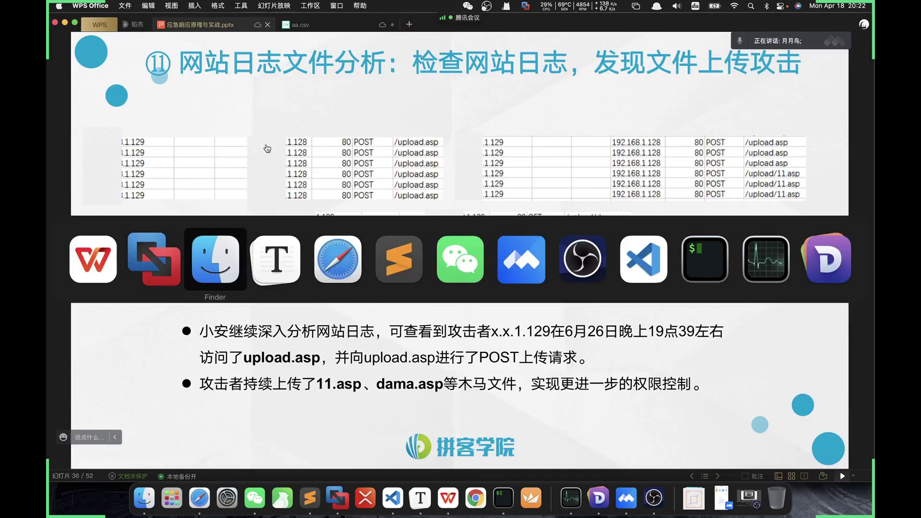
{"action": "key", "text": "Escape"}
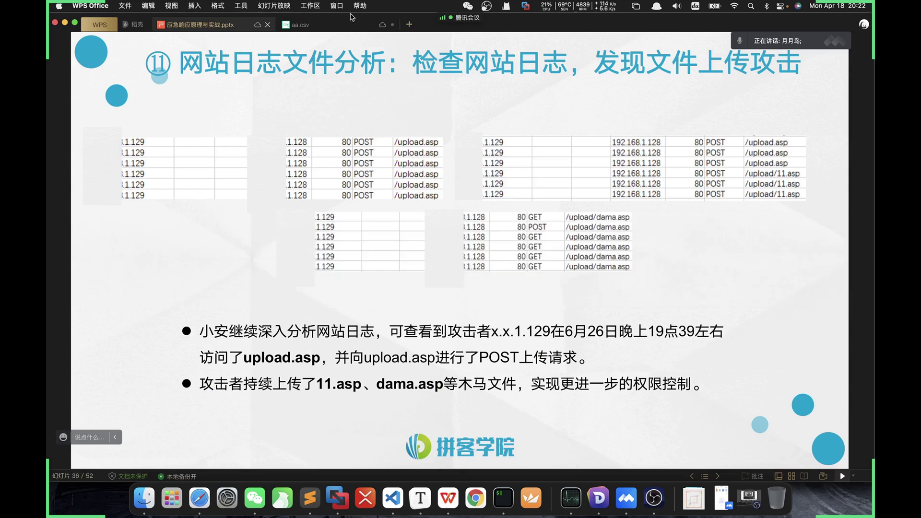
Return to aa.csv and examine where the Article.asp injection requests give way to Action=UpFile upload requests
{"action": "left_click", "coordinate": [326, 27]}
{"action": "scroll", "coordinate": [593, 274], "scroll_direction": "up", "scroll_amount": 1}
{"action": "left_click", "coordinate": [438, 349]}
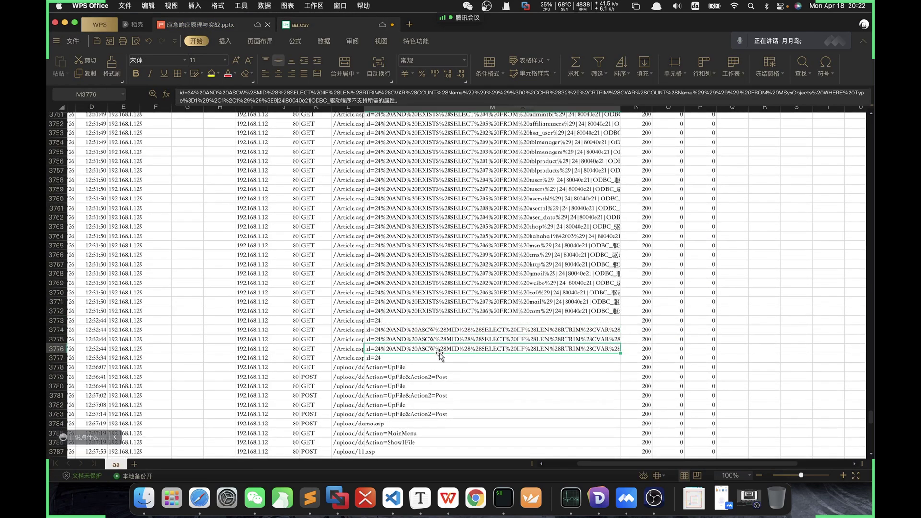
{"action": "scroll", "coordinate": [440, 354], "scroll_direction": "down", "scroll_amount": 5}
{"action": "scroll", "coordinate": [441, 340], "scroll_direction": "up", "scroll_amount": 1}
{"action": "left_click", "coordinate": [373, 177]}
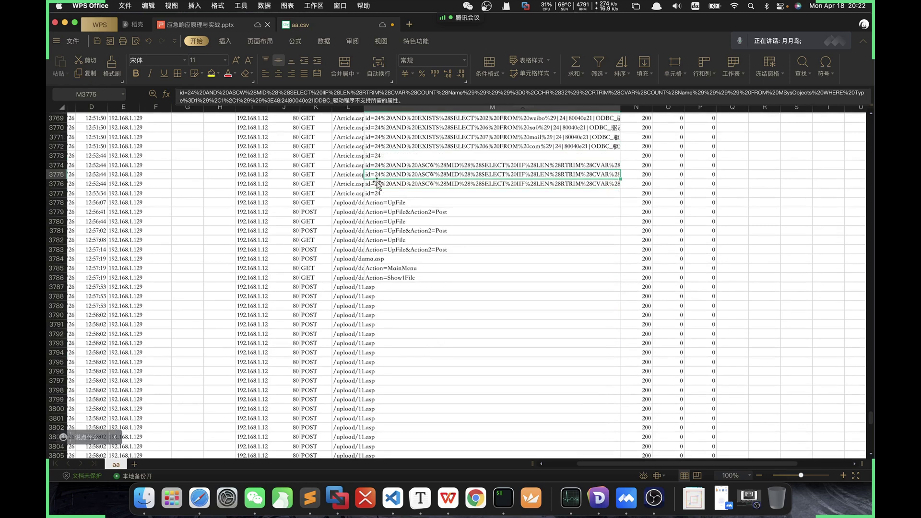
{"action": "left_click", "coordinate": [388, 193]}
{"action": "left_click", "coordinate": [402, 203]}
{"action": "left_click", "coordinate": [417, 195]}
{"action": "left_click", "coordinate": [417, 211]}
Examine the run of POST requests to /upload/11.asp starting at row 3787
{"action": "left_click_drag", "start_coordinate": [371, 291], "coordinate": [401, 382]}
{"action": "scroll", "coordinate": [430, 298], "scroll_direction": "down", "scroll_amount": 3}
{"action": "left_click_drag", "start_coordinate": [356, 209], "coordinate": [359, 377]}
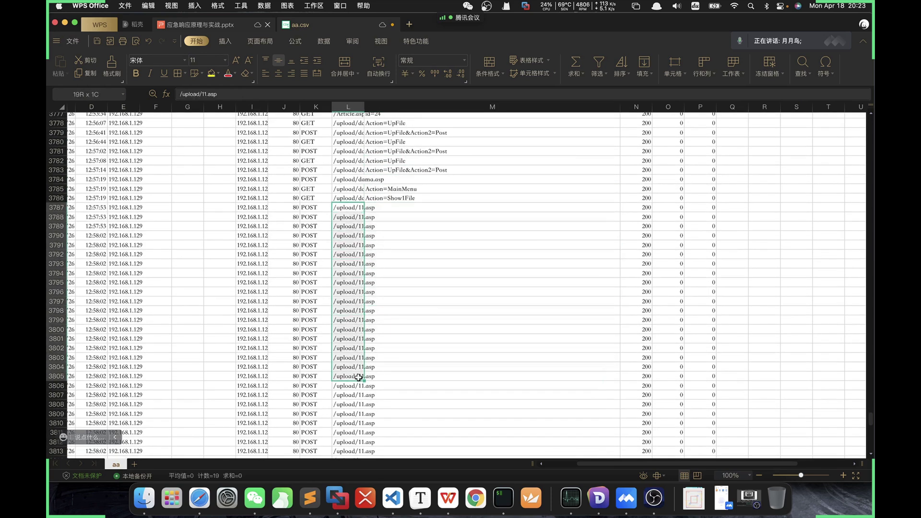
{"action": "left_click", "coordinate": [401, 302]}
{"action": "left_click", "coordinate": [367, 200]}
{"action": "left_click", "coordinate": [359, 211]}
{"action": "left_click", "coordinate": [374, 208]}
{"action": "double_click", "coordinate": [346, 209]}
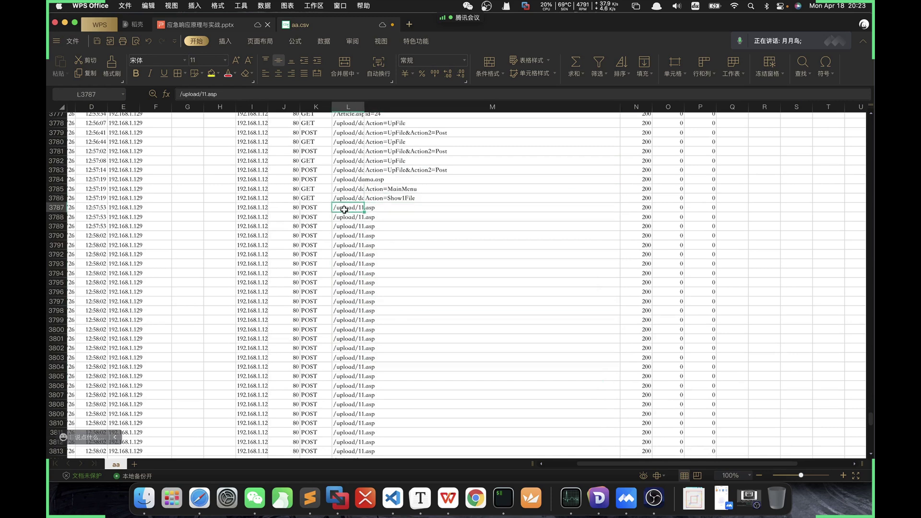
Widen column L to fit the full requested paths and select the /upload/dama.asp request in row 3782
{"action": "double_click", "coordinate": [364, 103]}
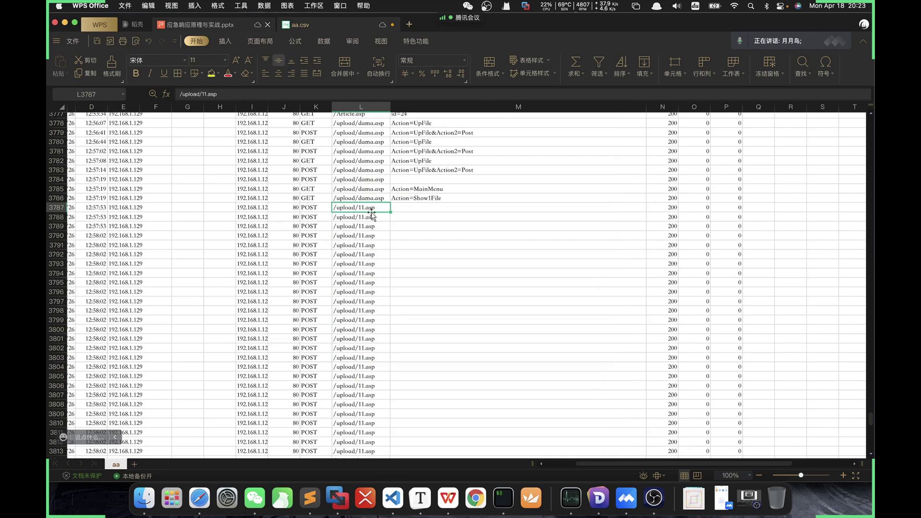
{"action": "scroll", "coordinate": [387, 217], "scroll_direction": "up", "scroll_amount": 3}
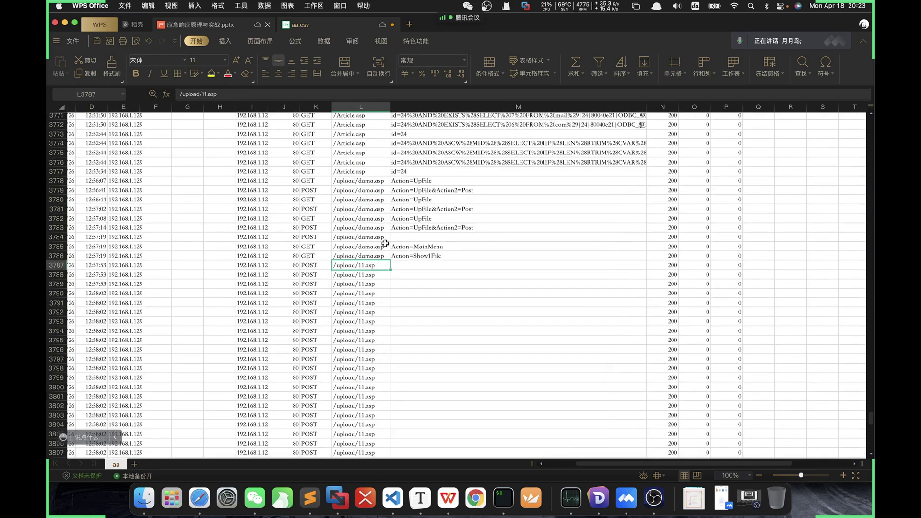
{"action": "scroll", "coordinate": [399, 252], "scroll_direction": "up", "scroll_amount": 1}
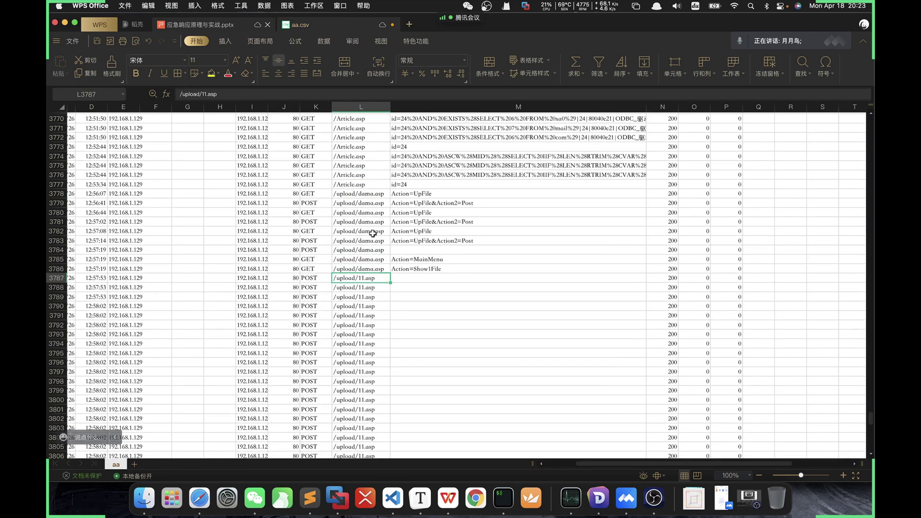
{"action": "left_click", "coordinate": [373, 233]}
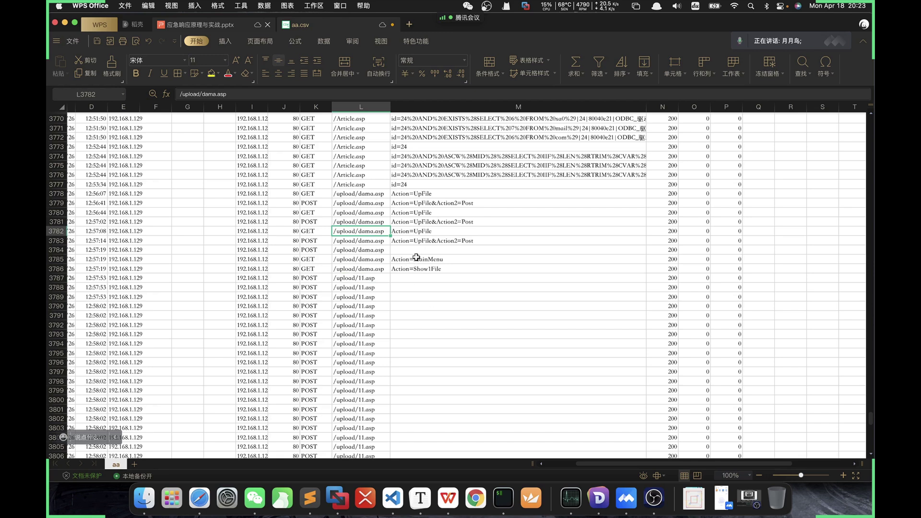
Compare the GET and POST requests to /upload/dama.asp with the POST requests to /upload/11.asp
{"action": "left_click", "coordinate": [364, 259]}
{"action": "left_click", "coordinate": [363, 241]}
{"action": "left_click", "coordinate": [365, 306]}
{"action": "left_click", "coordinate": [361, 241]}
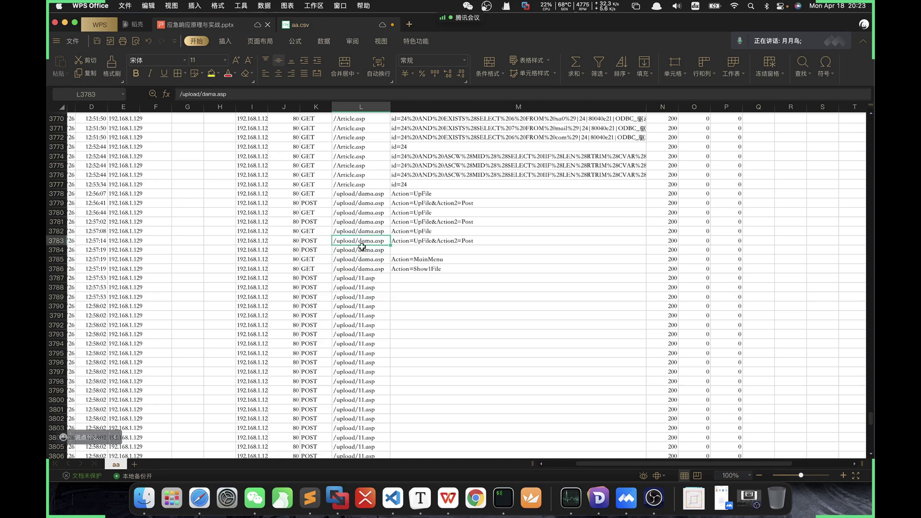
{"action": "left_click", "coordinate": [363, 307]}
{"action": "left_click", "coordinate": [366, 221]}
{"action": "left_click", "coordinate": [369, 306]}
{"action": "left_click", "coordinate": [371, 203]}
{"action": "left_click", "coordinate": [362, 314]}
{"action": "left_click", "coordinate": [365, 212]}
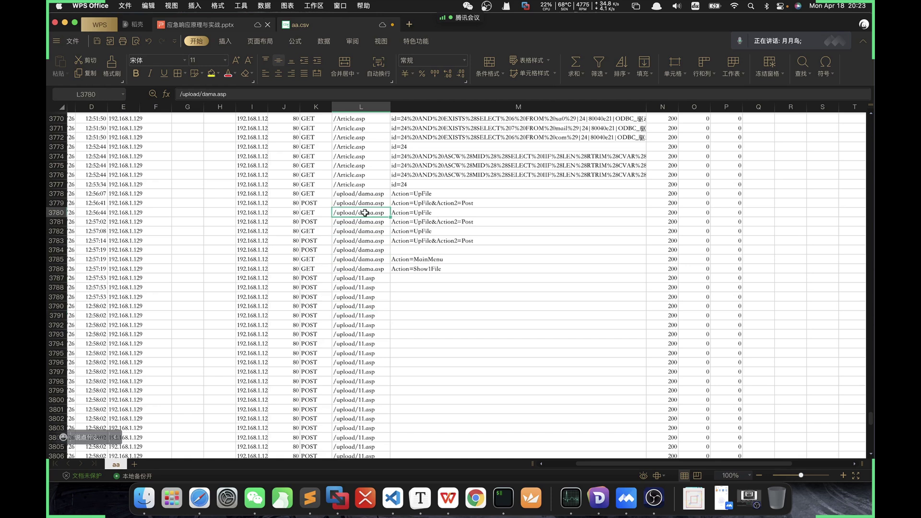
{"action": "left_click", "coordinate": [367, 286]}
{"action": "left_click", "coordinate": [370, 212]}
Inspect the last Article.asp injection queries in rows 3776 and 3777, just before the upload requests
{"action": "scroll", "coordinate": [375, 211], "scroll_direction": "up", "scroll_amount": 5}
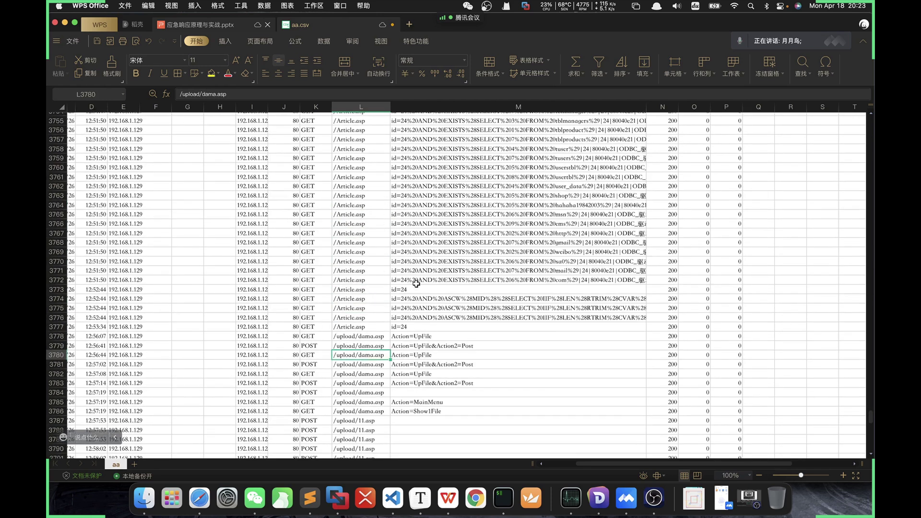
{"action": "scroll", "coordinate": [414, 283], "scroll_direction": "down", "scroll_amount": 1}
{"action": "left_click", "coordinate": [402, 314]}
{"action": "left_click", "coordinate": [426, 302]}
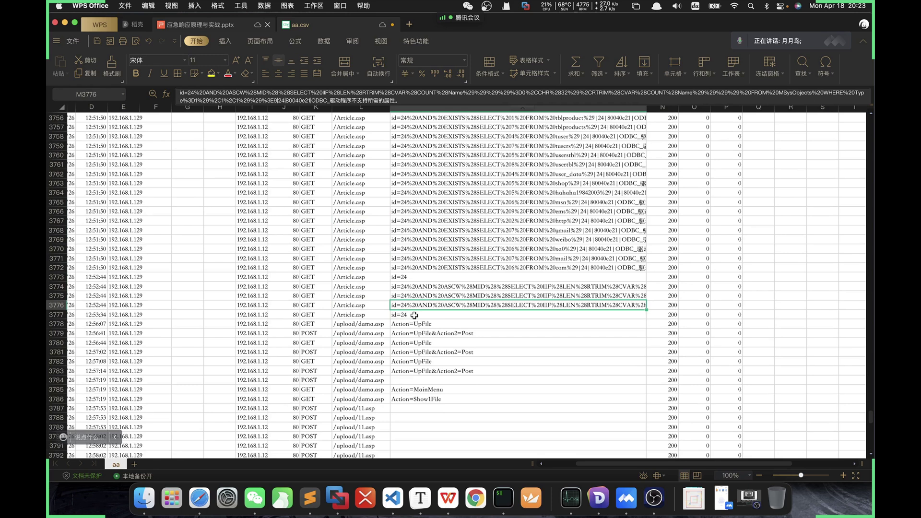
{"action": "left_click", "coordinate": [494, 315]}
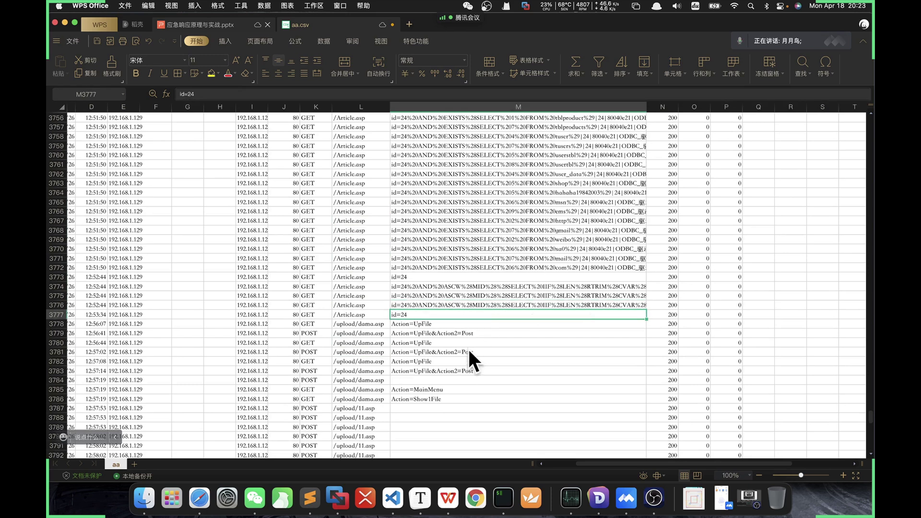
Examine the Action=UpFile and Action2=Post query strings of the dama.asp requests, leaving the cell data in place
{"action": "left_click", "coordinate": [422, 323]}
{"action": "left_click", "coordinate": [427, 332]}
{"action": "left_click", "coordinate": [437, 349]}
{"action": "left_click", "coordinate": [439, 326]}
{"action": "left_click_drag", "start_coordinate": [436, 320], "coordinate": [435, 371]}
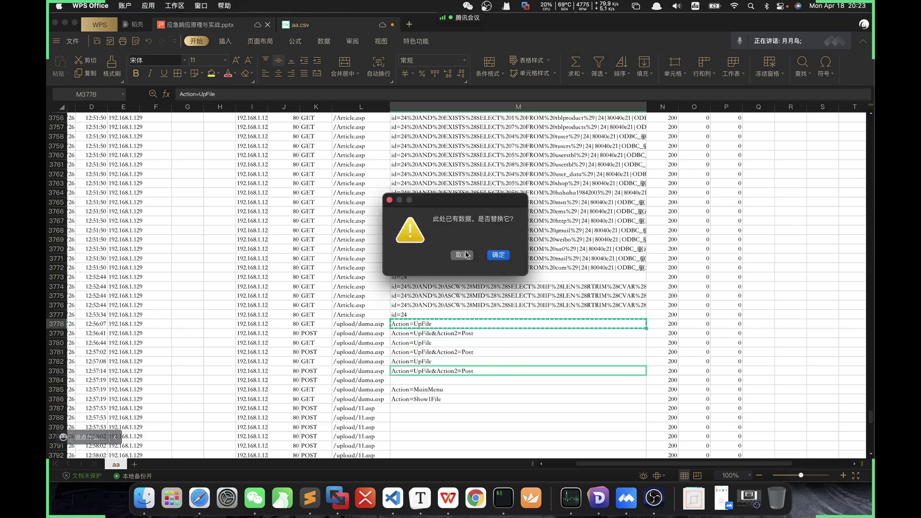
{"action": "left_click", "coordinate": [461, 254]}
{"action": "left_click", "coordinate": [451, 351]}
{"action": "left_click", "coordinate": [446, 380]}
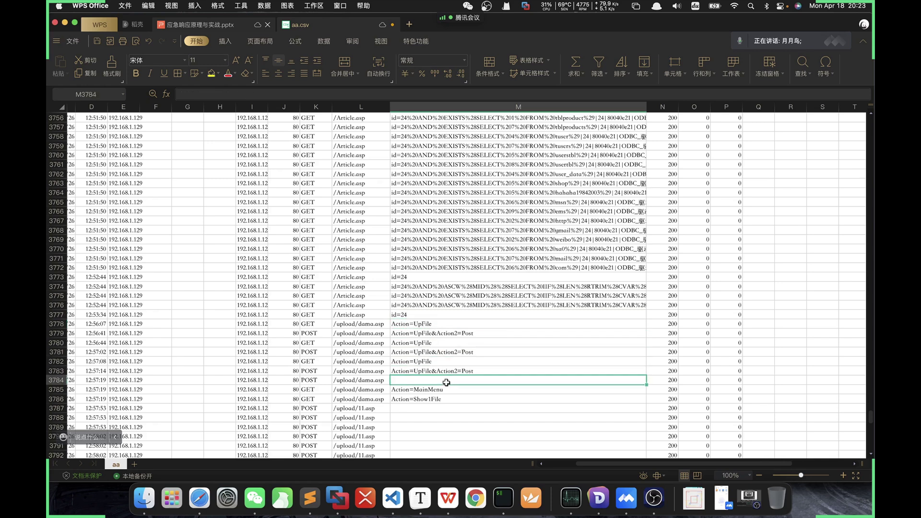
Trace the requests in order from the dama.asp file uploads to the first accesses of /upload/11.asp
{"action": "left_click", "coordinate": [367, 351]}
{"action": "left_click", "coordinate": [359, 330]}
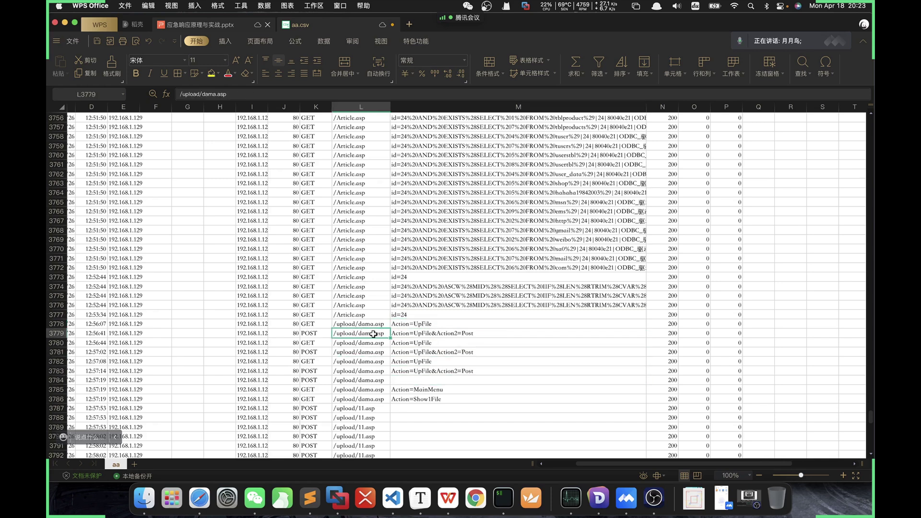
{"action": "left_click", "coordinate": [420, 335]}
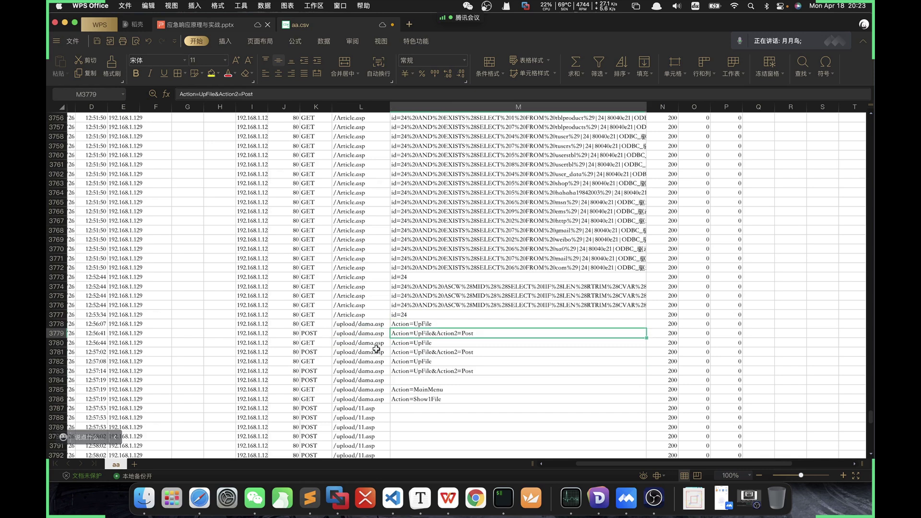
{"action": "scroll", "coordinate": [374, 362], "scroll_direction": "down", "scroll_amount": 1}
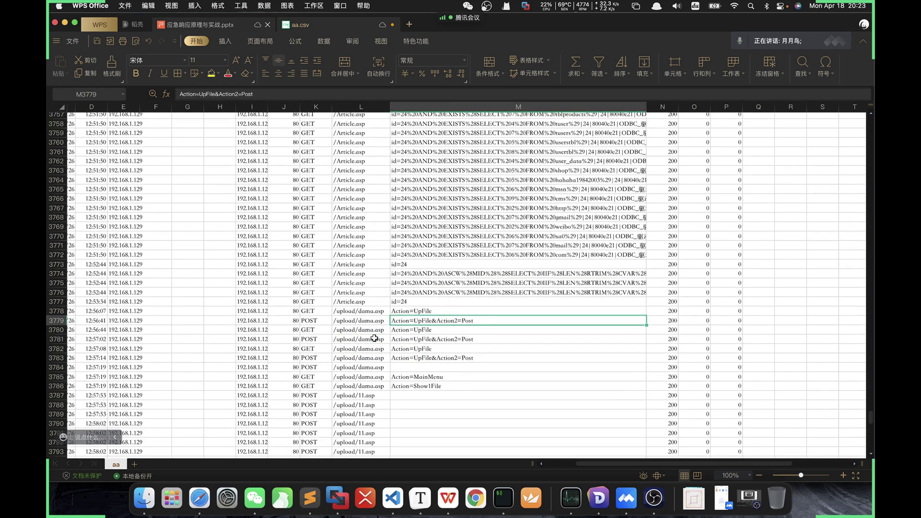
{"action": "left_click", "coordinate": [377, 367]}
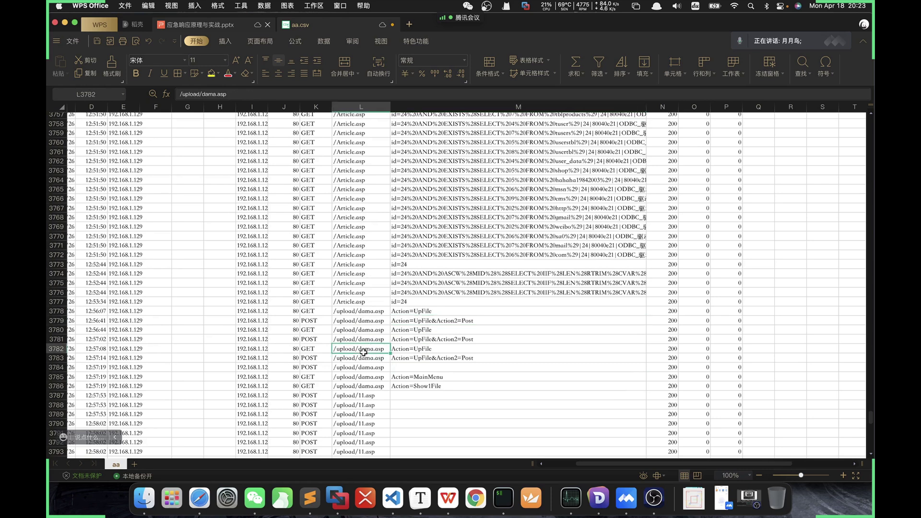
{"action": "scroll", "coordinate": [378, 360], "scroll_direction": "down", "scroll_amount": 2}
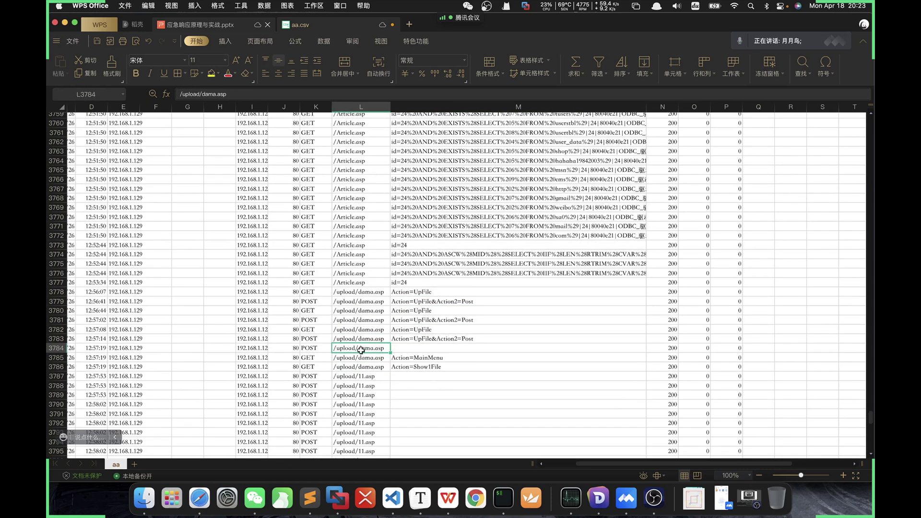
{"action": "scroll", "coordinate": [361, 349], "scroll_direction": "down", "scroll_amount": 3}
{"action": "left_click", "coordinate": [363, 348]}
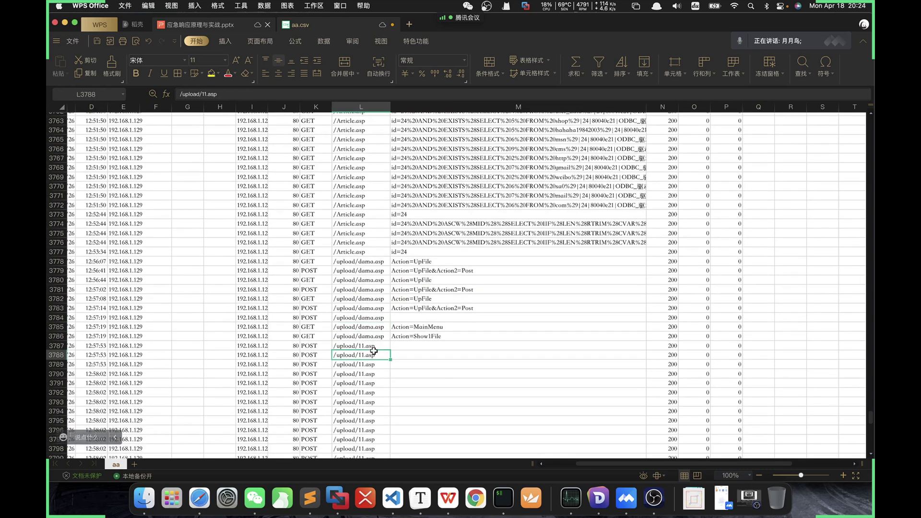
{"action": "scroll", "coordinate": [379, 344], "scroll_direction": "down", "scroll_amount": 1}
{"action": "left_click", "coordinate": [363, 345]}
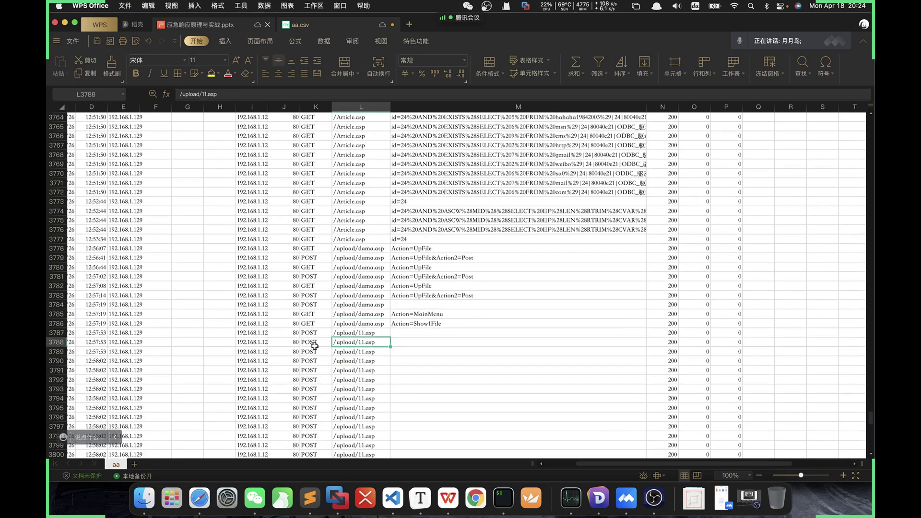
Check the log against the presentation's file upload attack slide and return to aa.csv
{"action": "key", "text": "super+Tab"}
{"action": "key", "text": "super+Tab"}
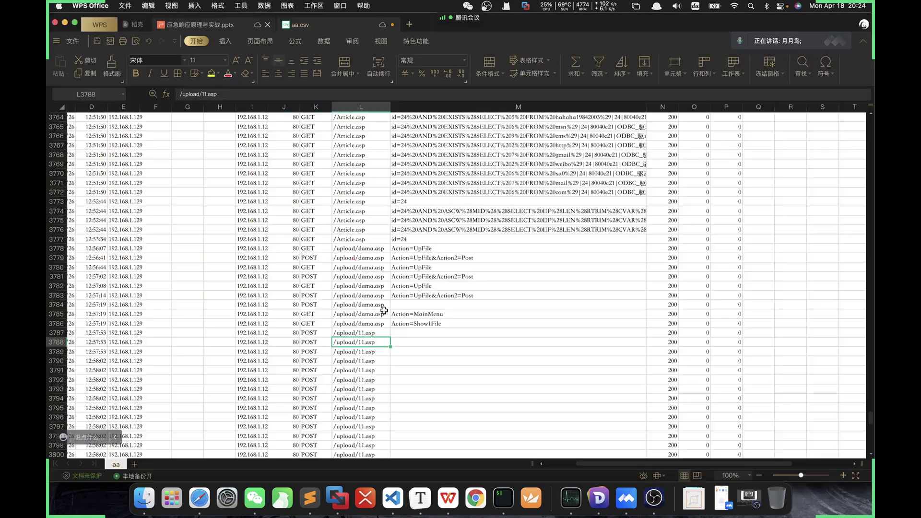
{"action": "left_click", "coordinate": [217, 25]}
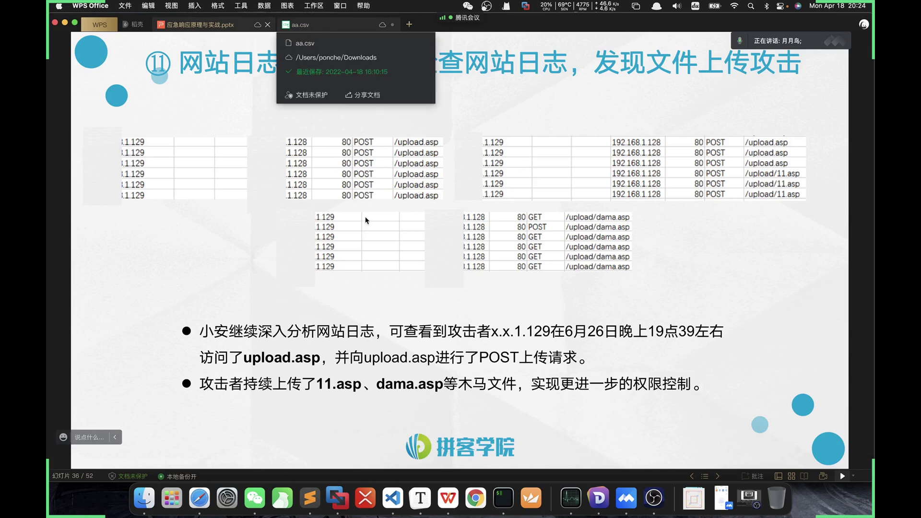
{"action": "left_click", "coordinate": [311, 30]}
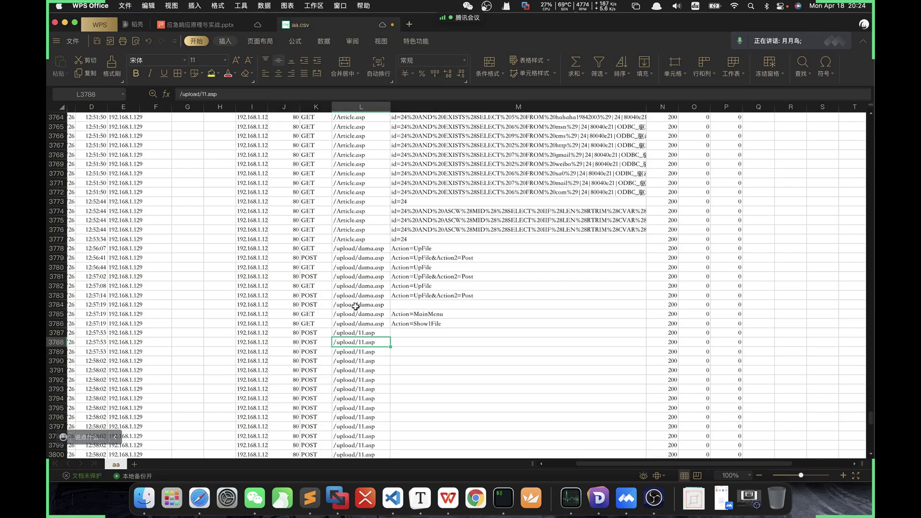
Compare the Article.asp injection requests with the first /upload/dama.asp request and the log entries around them
{"action": "left_click_drag", "start_coordinate": [355, 305], "coordinate": [358, 250]}
{"action": "left_click", "coordinate": [359, 214]}
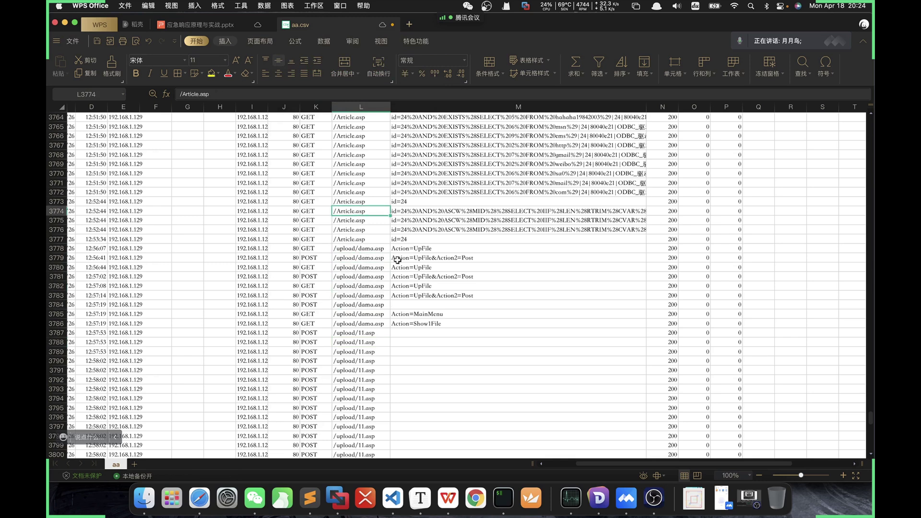
{"action": "left_click", "coordinate": [363, 249]}
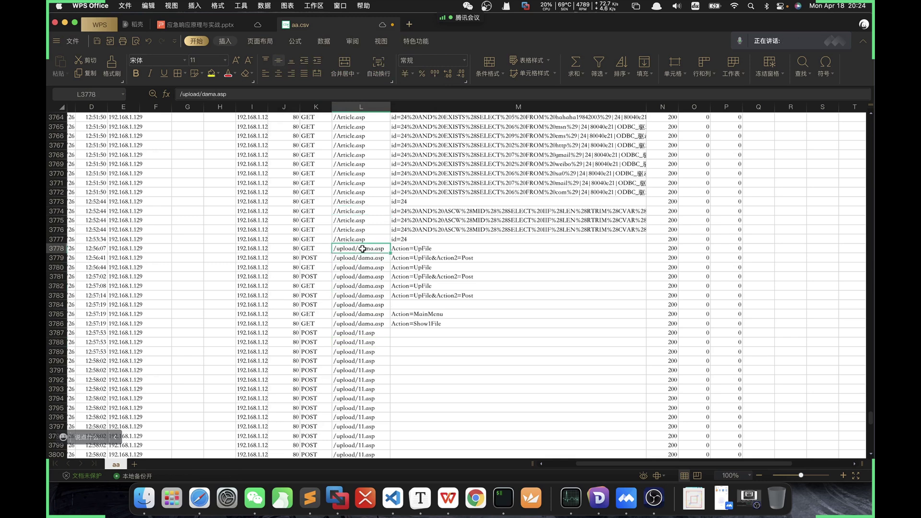
{"action": "scroll", "coordinate": [368, 262], "scroll_direction": "up", "scroll_amount": 3}
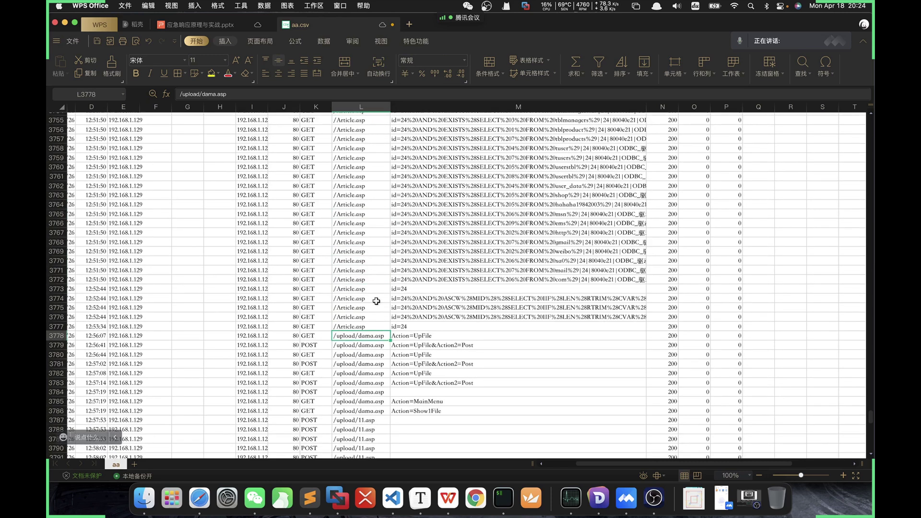
{"action": "scroll", "coordinate": [364, 345], "scroll_direction": "up", "scroll_amount": 10}
{"action": "scroll", "coordinate": [371, 322], "scroll_direction": "up", "scroll_amount": 12}
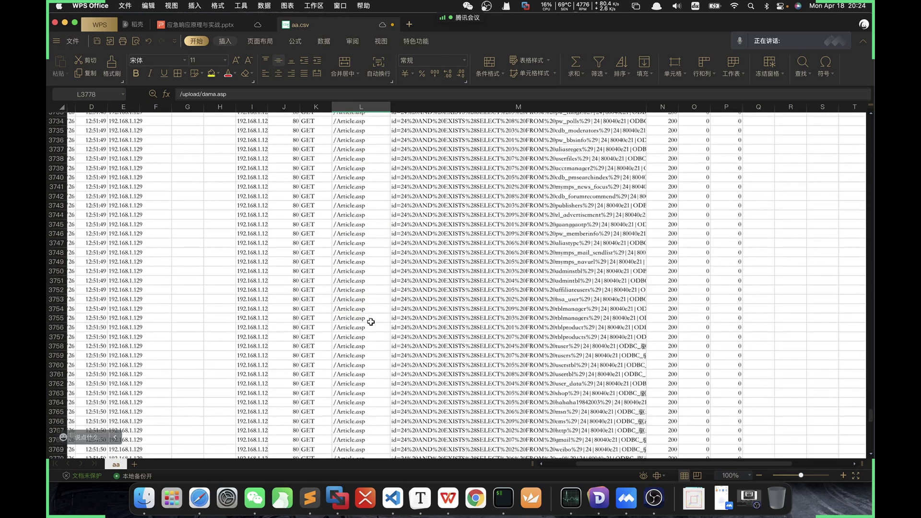
{"action": "scroll", "coordinate": [357, 329], "scroll_direction": "down", "scroll_amount": 20}
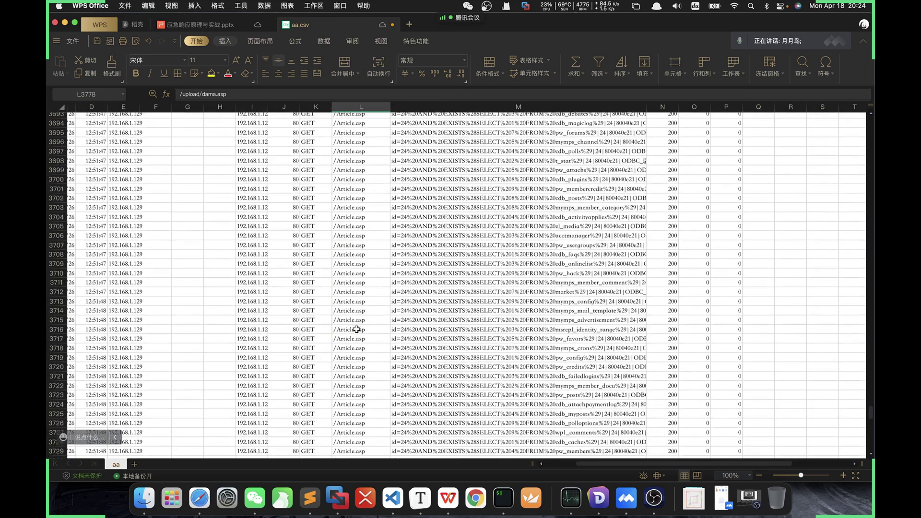
{"action": "scroll", "coordinate": [356, 329], "scroll_direction": "up", "scroll_amount": 10}
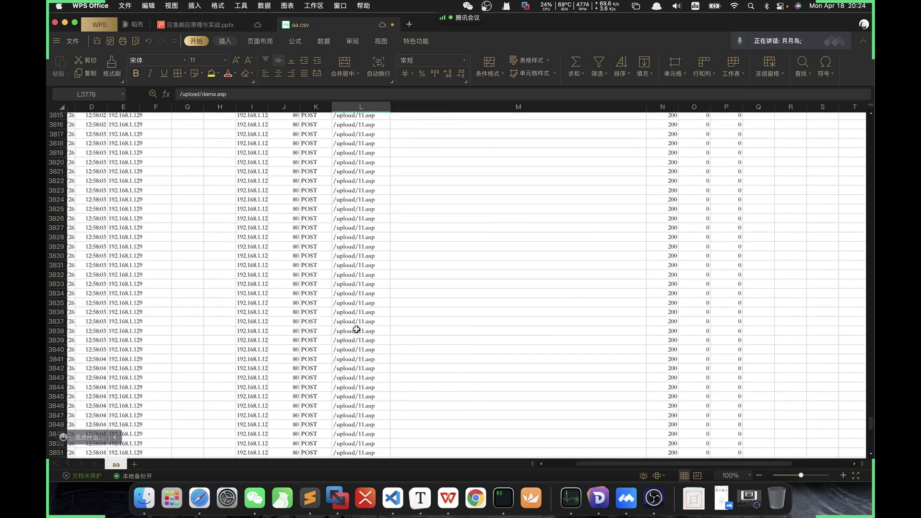
{"action": "scroll", "coordinate": [356, 329], "scroll_direction": "up", "scroll_amount": 2}
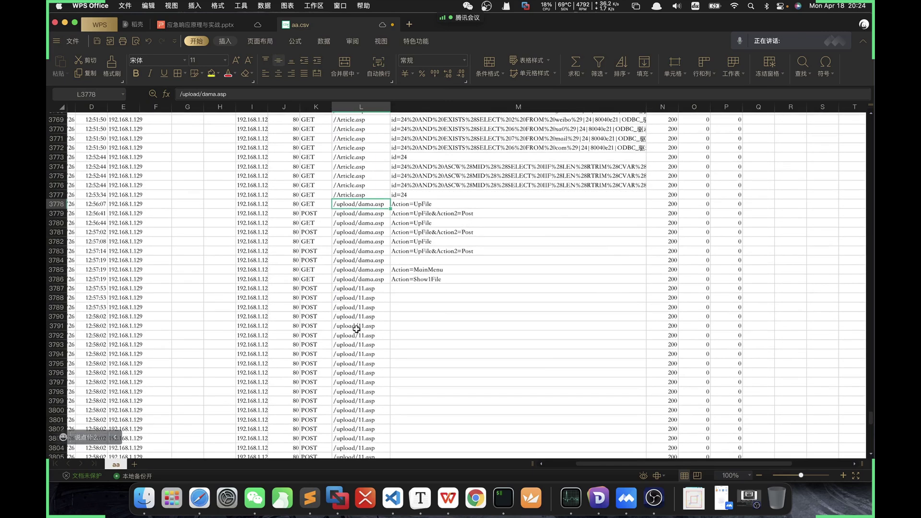
Inspect the switch from Article.asp to /upload/dama.asp in rows 3777 and 3778, including the query strings
{"action": "scroll", "coordinate": [370, 301], "scroll_direction": "up", "scroll_amount": 1}
{"action": "left_click", "coordinate": [377, 268]}
{"action": "left_click", "coordinate": [382, 235]}
{"action": "scroll", "coordinate": [384, 239], "scroll_direction": "up", "scroll_amount": 1}
{"action": "scroll", "coordinate": [385, 239], "scroll_direction": "up", "scroll_amount": 1}
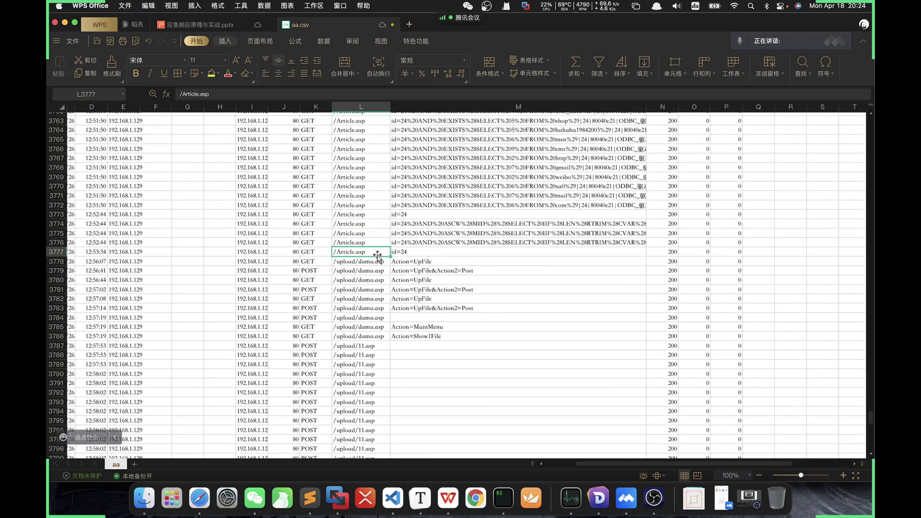
{"action": "left_click", "coordinate": [411, 261]}
{"action": "left_click", "coordinate": [375, 263]}
Consult the presentation's file upload attack slide for the upload.asp, 11.asp and dama.asp requests, and return to aa.csv
{"action": "key", "text": "super+Tab"}
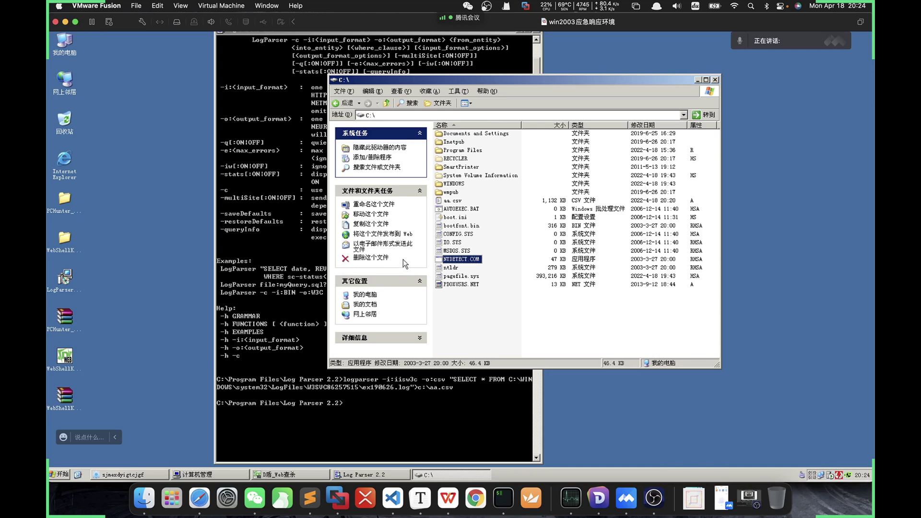
{"action": "key", "text": "super+Tab"}
{"action": "left_click", "coordinate": [256, 27]}
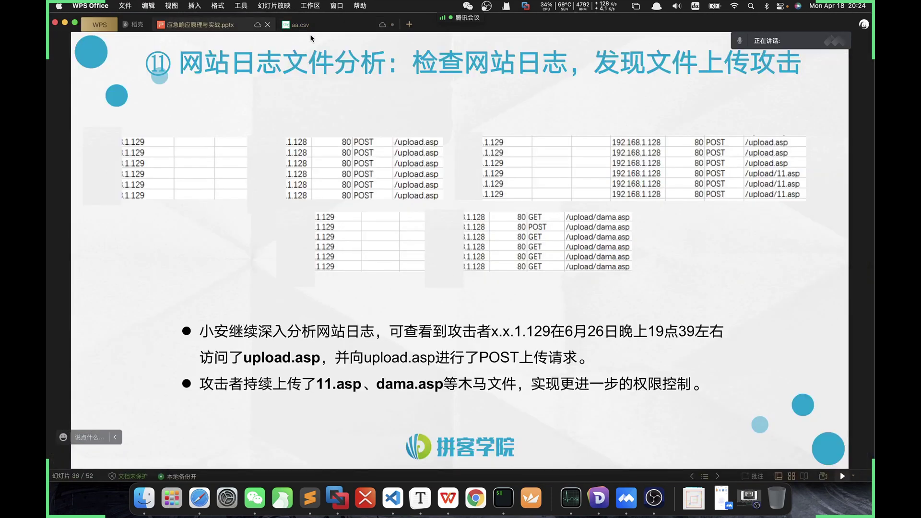
{"action": "left_click", "coordinate": [298, 24]}
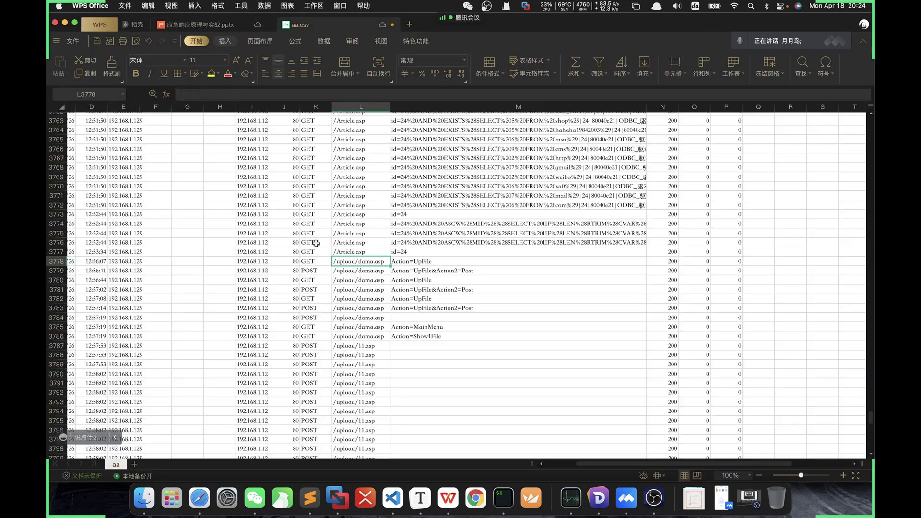
Examine the dama.asp request methods and follow the /upload/11.asp POST requests with the date column in view
{"action": "left_click", "coordinate": [301, 272]}
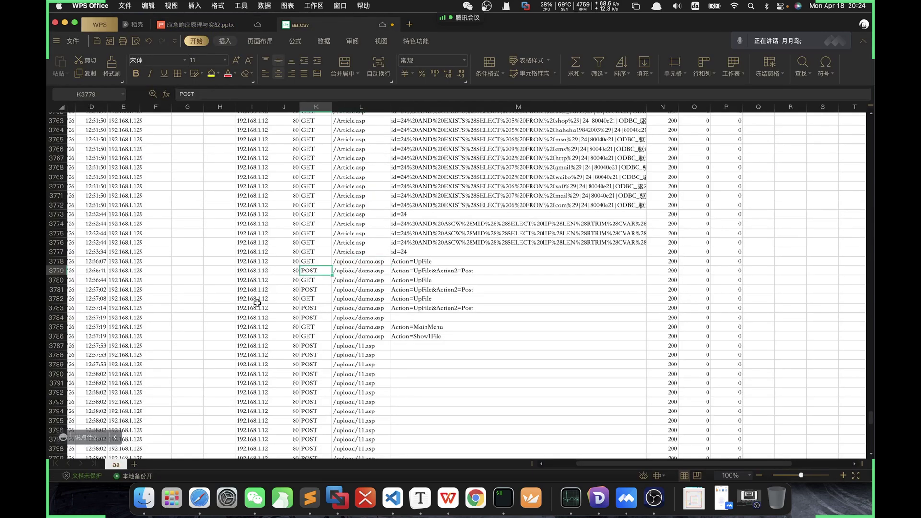
{"action": "left_click", "coordinate": [293, 263]}
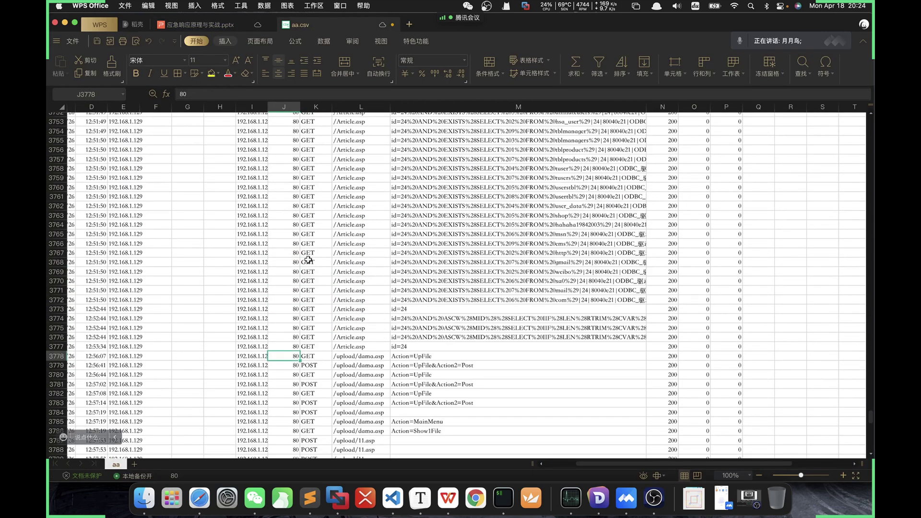
{"action": "scroll", "coordinate": [292, 265], "scroll_direction": "down", "scroll_amount": 9}
{"action": "scroll", "coordinate": [291, 265], "scroll_direction": "down", "scroll_amount": 20}
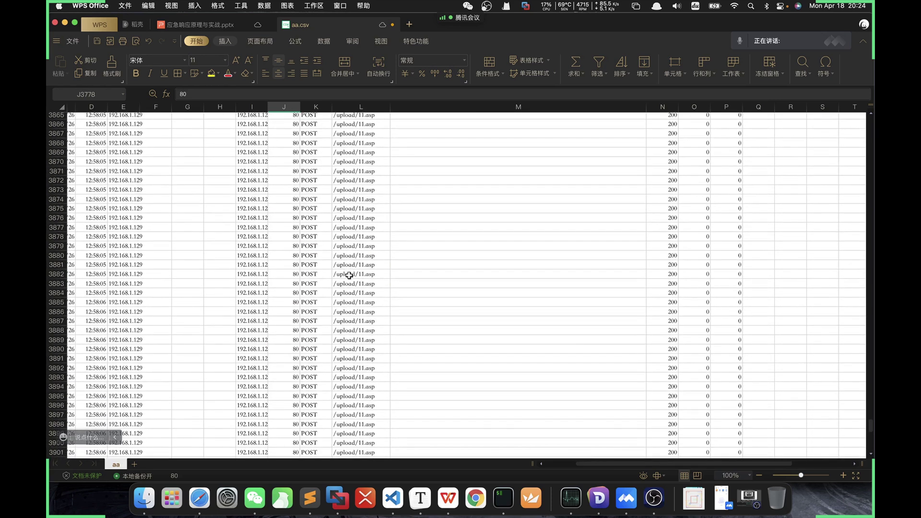
{"action": "scroll", "coordinate": [363, 275], "scroll_direction": "down", "scroll_amount": 8}
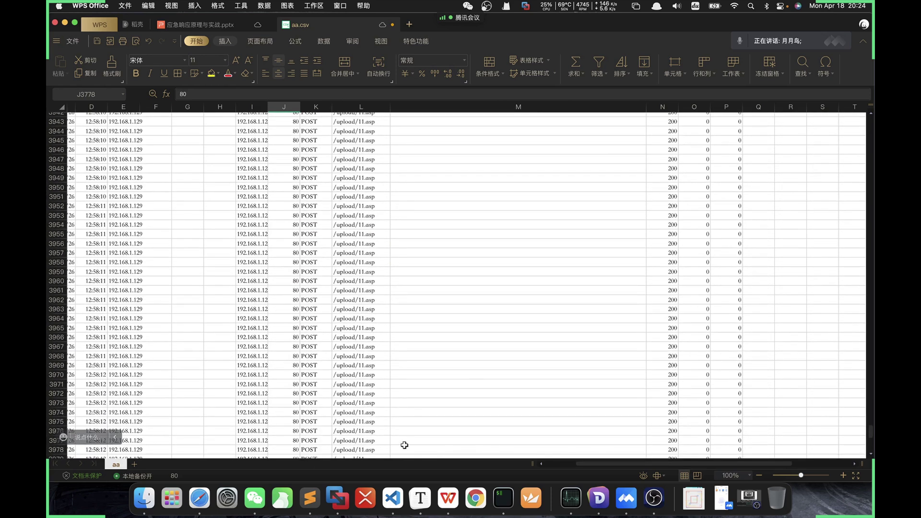
{"action": "mouse_move", "coordinate": [594, 461]}
{"action": "left_mouse_down"}
{"action": "mouse_move", "coordinate": [567, 466]}
{"action": "mouse_move", "coordinate": [578, 465]}
{"action": "left_mouse_up"}
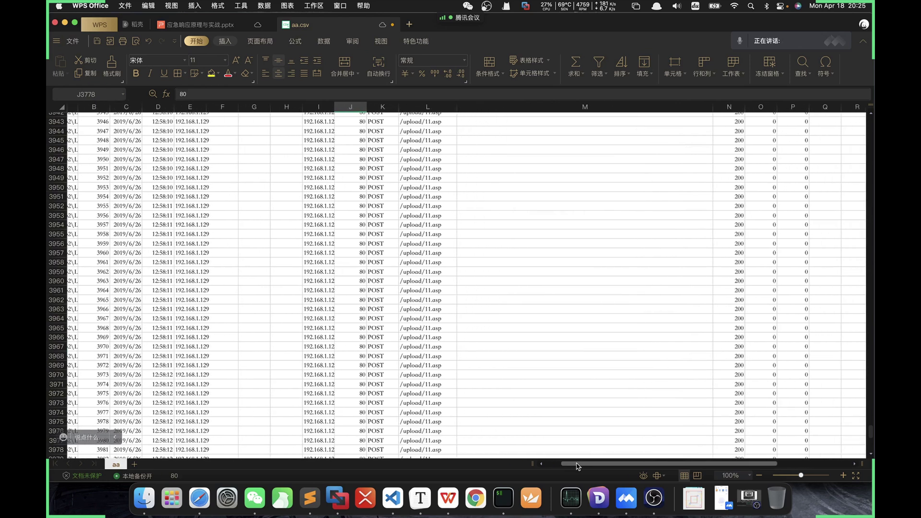
{"action": "scroll", "coordinate": [423, 359], "scroll_direction": "down", "scroll_amount": 17}
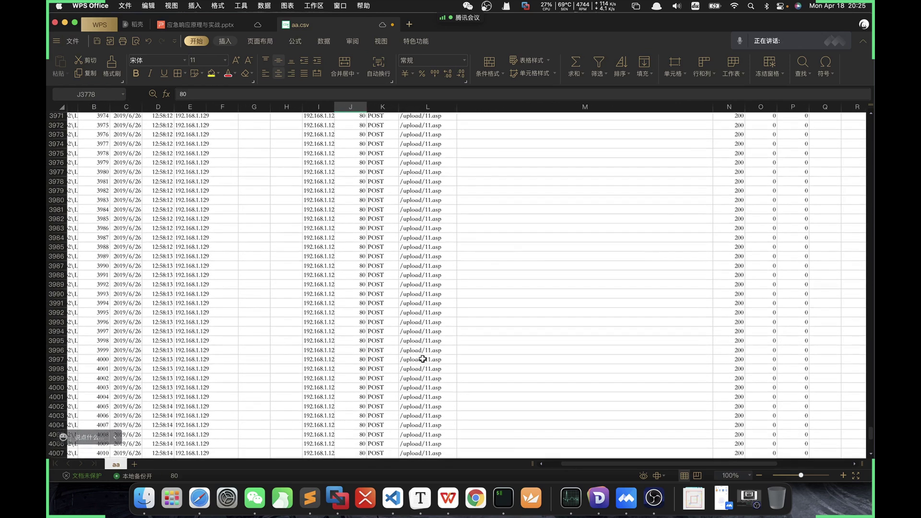
{"action": "scroll", "coordinate": [422, 359], "scroll_direction": "down", "scroll_amount": 9}
{"action": "scroll", "coordinate": [422, 359], "scroll_direction": "down", "scroll_amount": 14}
Go back through the earlier Article.asp entries and recheck the slide's upload.asp attack description against aa.csv
{"action": "scroll", "coordinate": [423, 359], "scroll_direction": "up", "scroll_amount": 20}
{"action": "scroll", "coordinate": [422, 359], "scroll_direction": "up", "scroll_amount": 20}
{"action": "scroll", "coordinate": [423, 359], "scroll_direction": "up", "scroll_amount": 20}
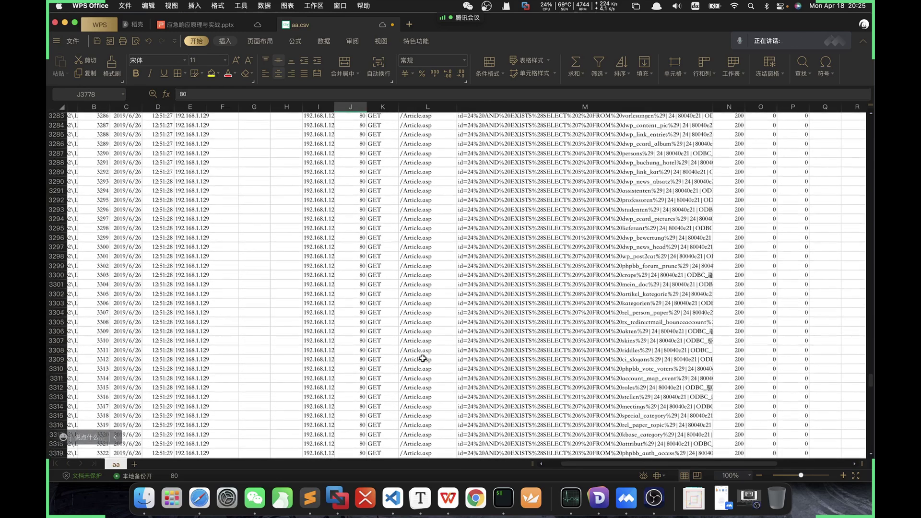
{"action": "left_click", "coordinate": [224, 25]}
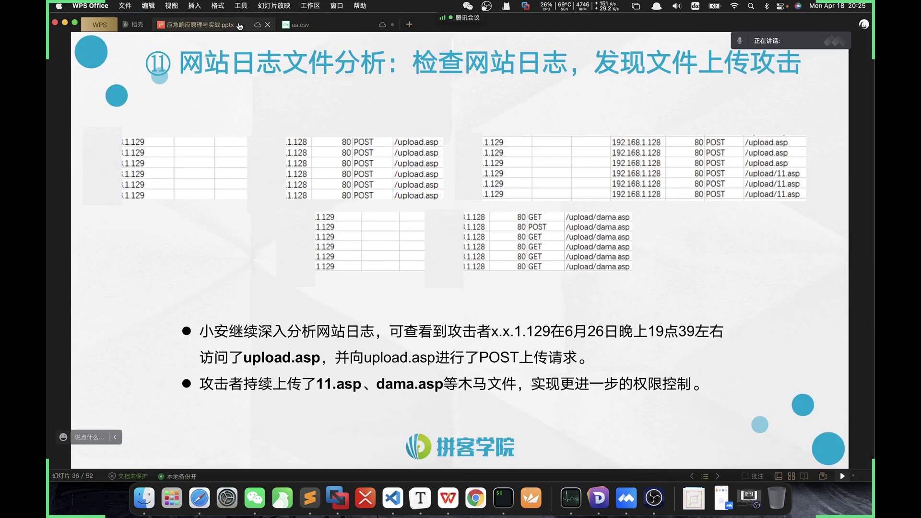
{"action": "left_click", "coordinate": [315, 26]}
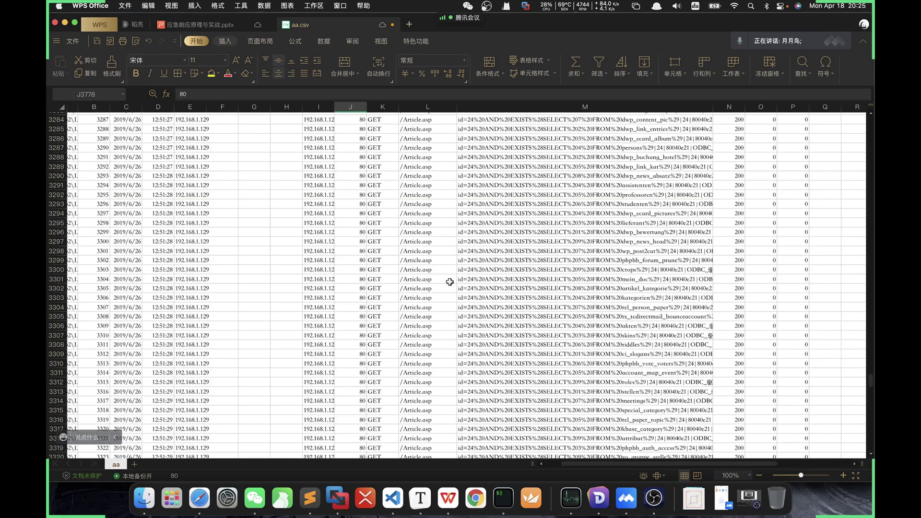
Search the log from its last entries back through the Article.asp injection requests for upload.asp requests
{"action": "left_click", "coordinate": [457, 306]}
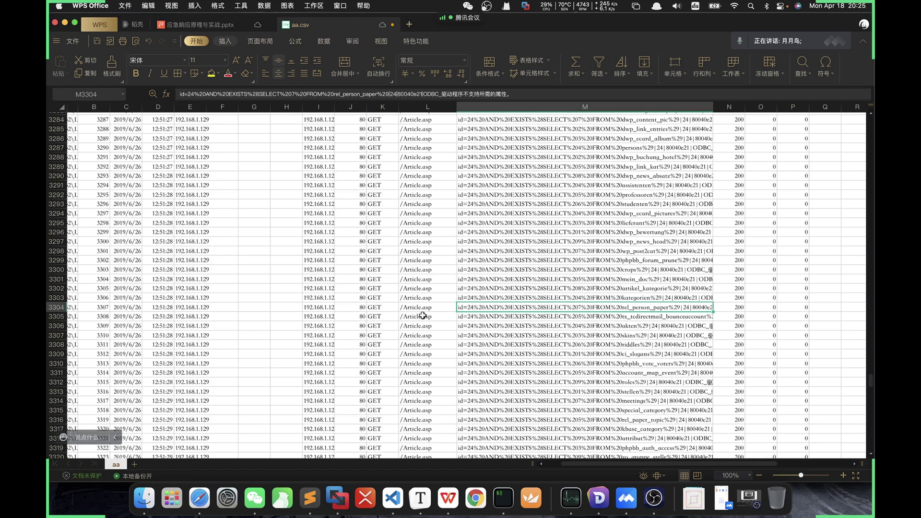
{"action": "scroll", "coordinate": [424, 311], "scroll_direction": "down", "scroll_amount": 20}
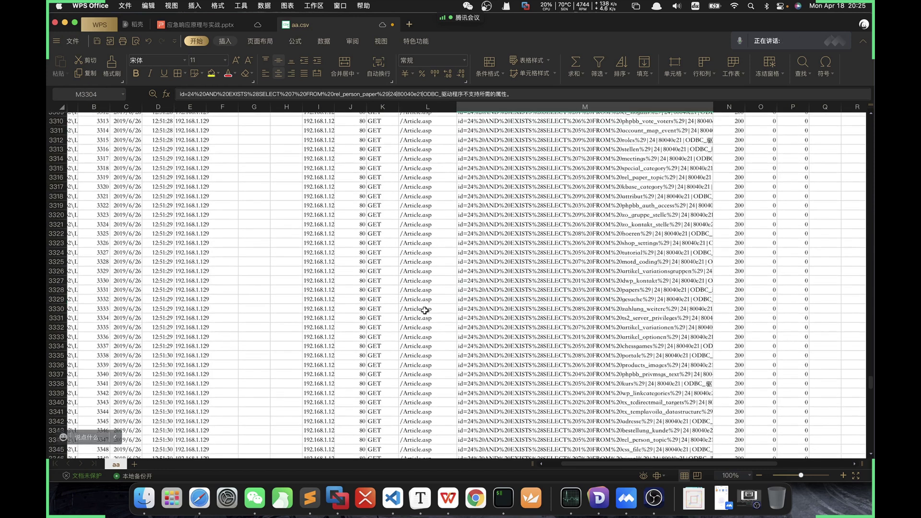
{"action": "scroll", "coordinate": [425, 311], "scroll_direction": "down", "scroll_amount": 20}
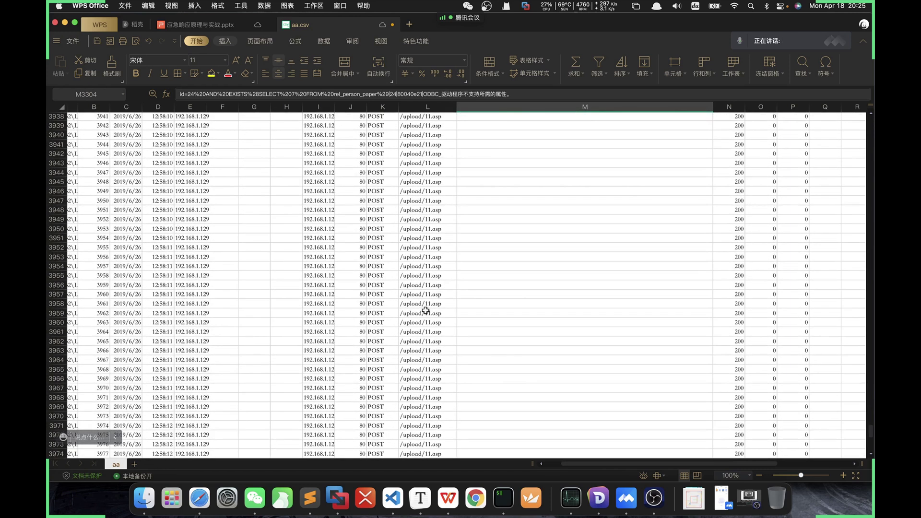
{"action": "scroll", "coordinate": [425, 311], "scroll_direction": "up", "scroll_amount": 12}
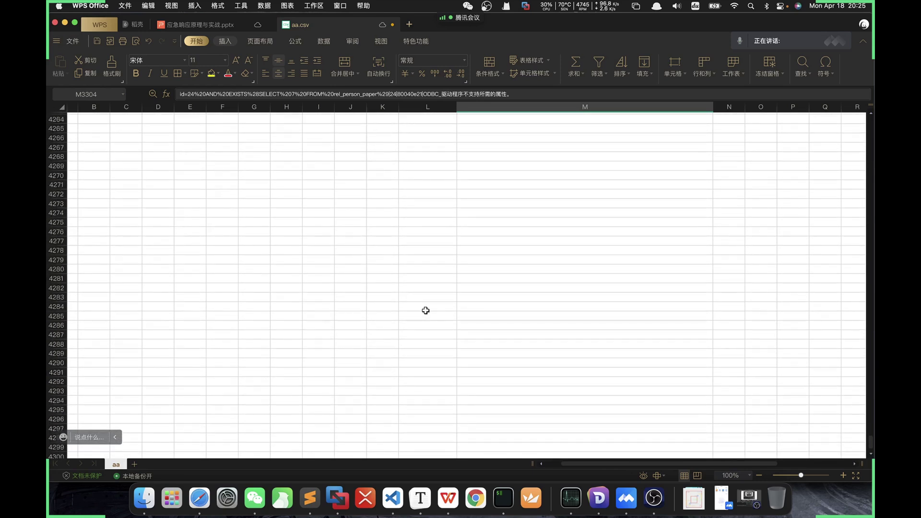
{"action": "scroll", "coordinate": [424, 309], "scroll_direction": "up", "scroll_amount": 20}
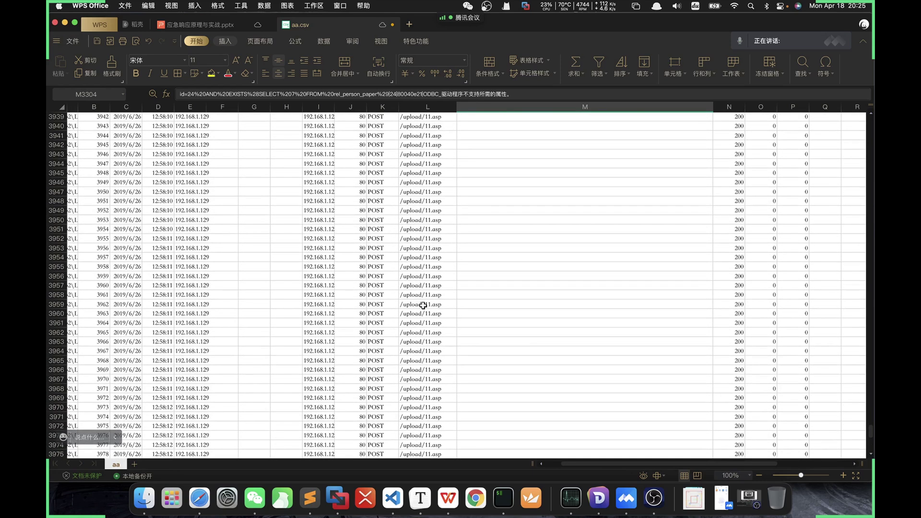
{"action": "scroll", "coordinate": [423, 305], "scroll_direction": "down", "scroll_amount": 14}
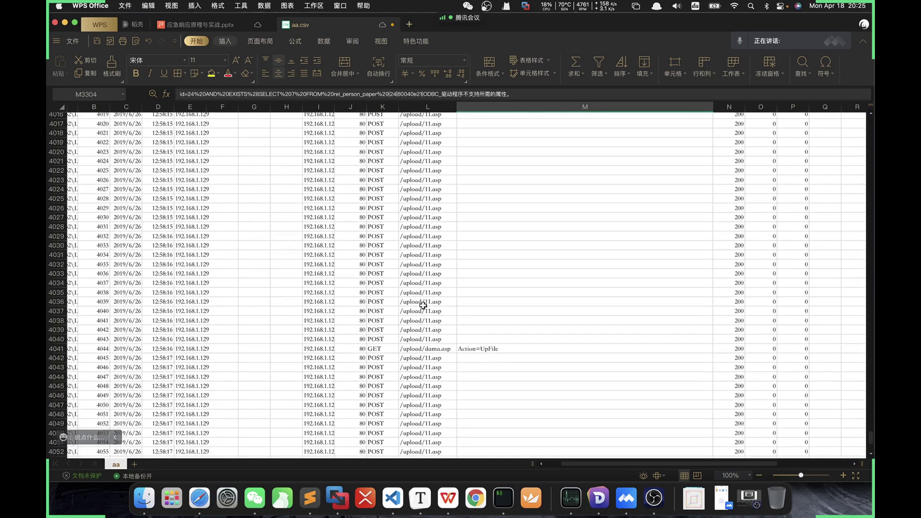
{"action": "scroll", "coordinate": [423, 305], "scroll_direction": "up", "scroll_amount": 20}
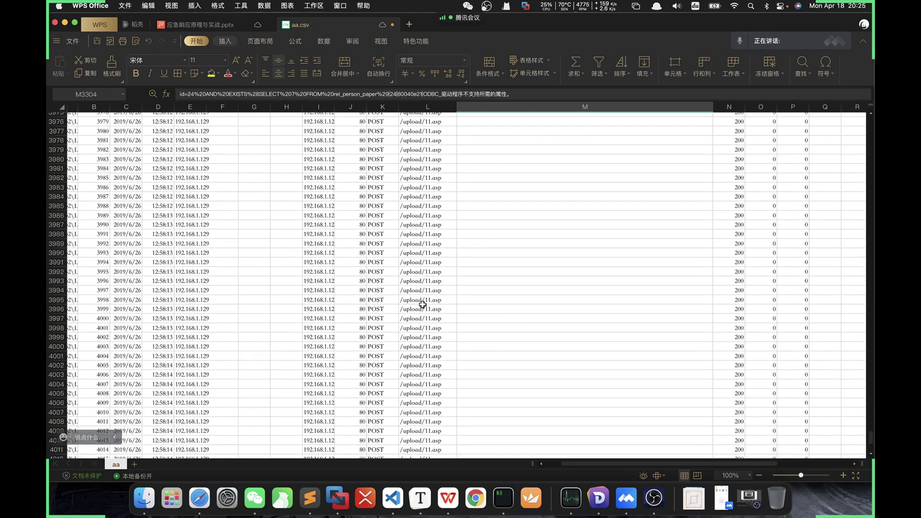
{"action": "scroll", "coordinate": [423, 304], "scroll_direction": "up", "scroll_amount": 20}
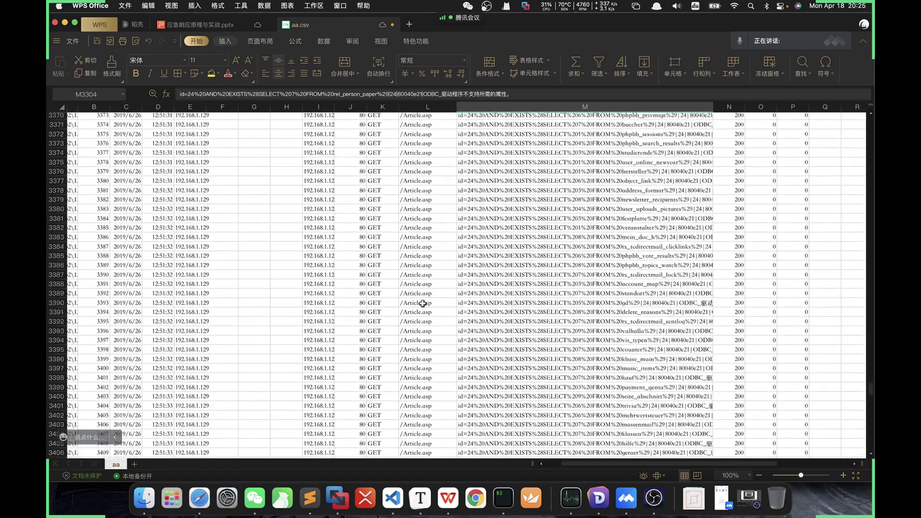
{"action": "scroll", "coordinate": [422, 304], "scroll_direction": "up", "scroll_amount": 20}
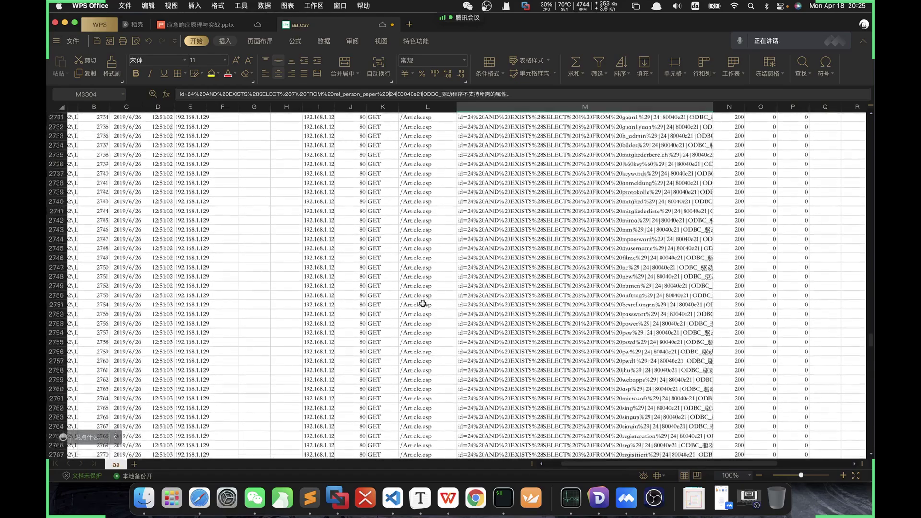
{"action": "scroll", "coordinate": [422, 301], "scroll_direction": "up", "scroll_amount": 20}
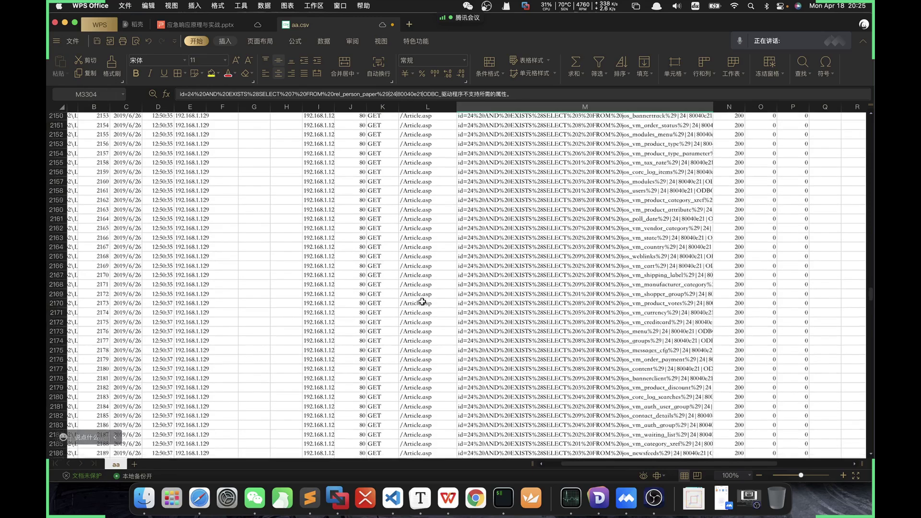
{"action": "scroll", "coordinate": [423, 300], "scroll_direction": "up", "scroll_amount": 2}
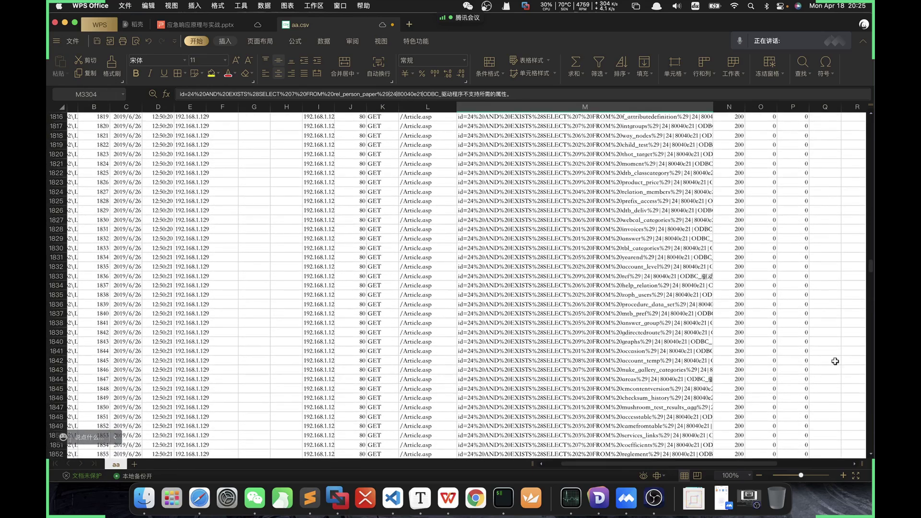
Review the log from its beginning and locate the upload.asp POST requests preceding the /upload/11.asp accesses
{"action": "left_click_drag", "start_coordinate": [870, 271], "coordinate": [848, 122]}
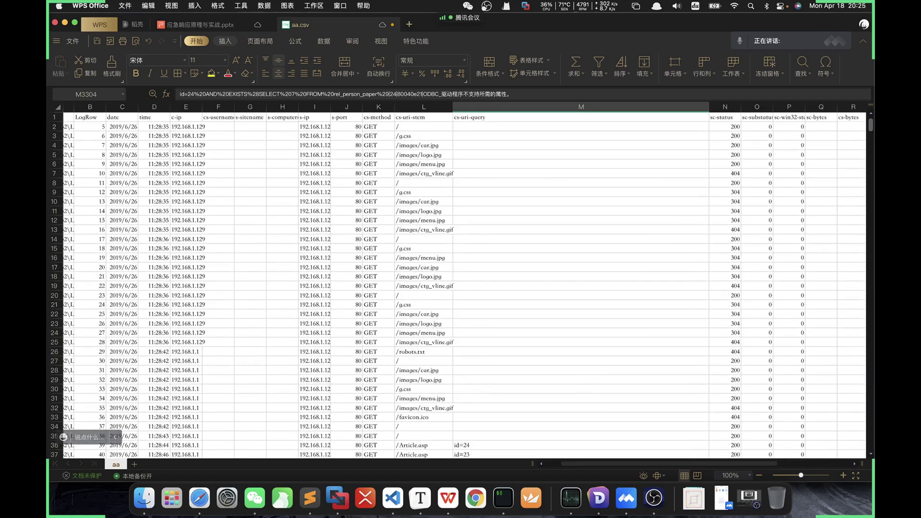
{"action": "scroll", "coordinate": [461, 285], "scroll_direction": "down", "scroll_amount": 20}
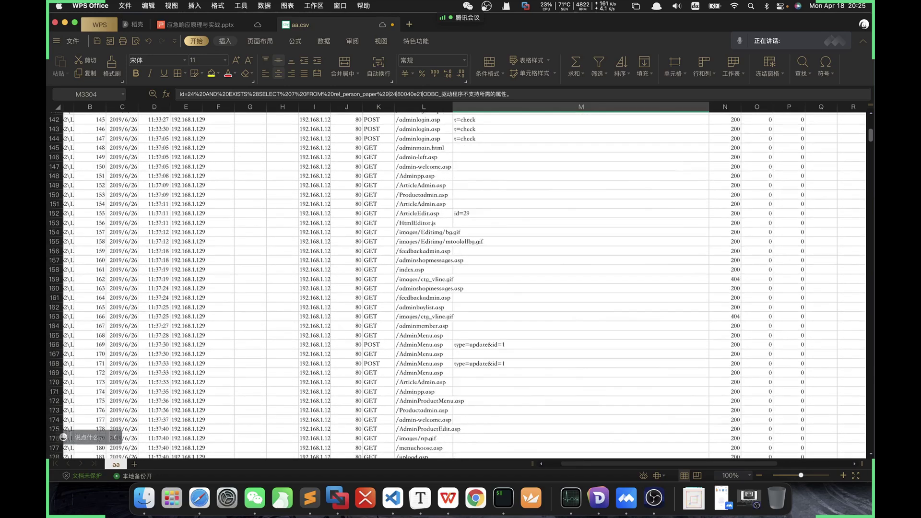
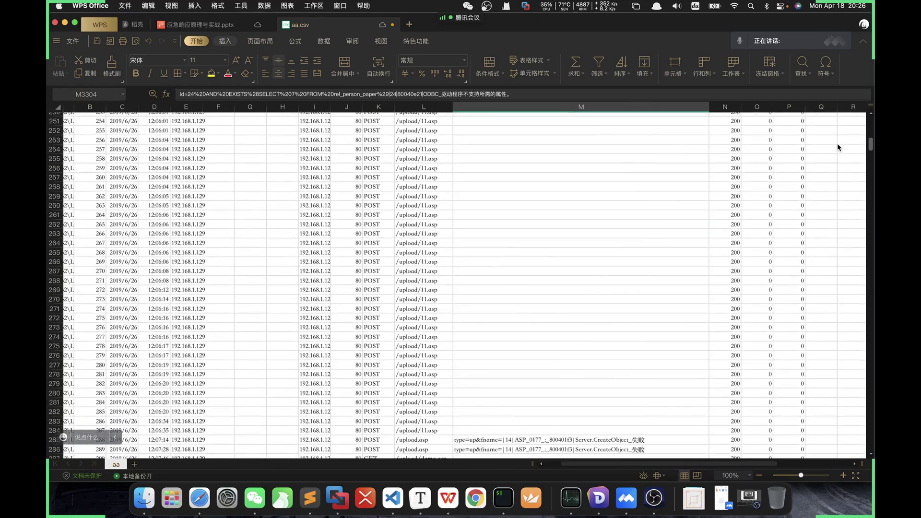
{"action": "scroll", "coordinate": [839, 155], "scroll_direction": "up", "scroll_amount": 20}
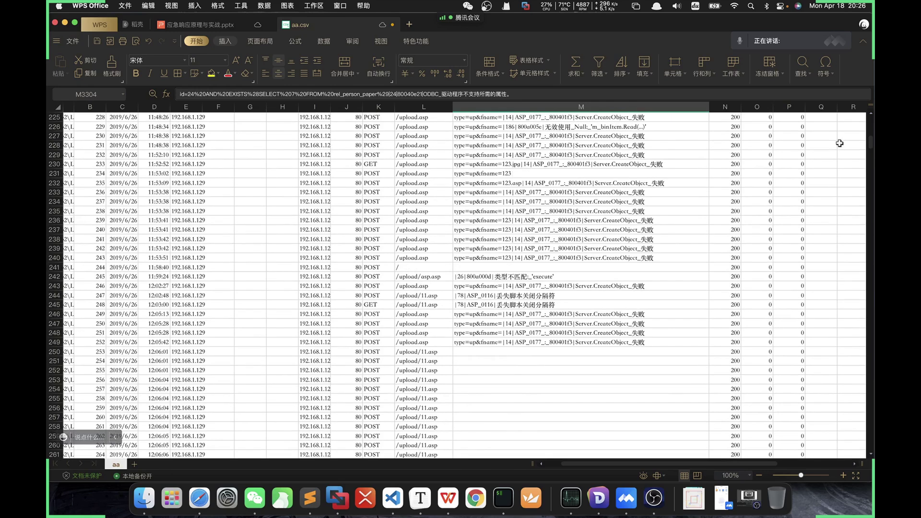
Examine the upload.asp POST requests in the rows leading up to the long run of /upload/11.asp accesses
{"action": "left_click", "coordinate": [398, 213]}
{"action": "left_click", "coordinate": [405, 247]}
{"action": "left_click_drag", "start_coordinate": [407, 192], "coordinate": [413, 302]}
{"action": "left_click", "coordinate": [431, 333]}
{"action": "left_click_drag", "start_coordinate": [412, 258], "coordinate": [422, 344]}
{"action": "left_click", "coordinate": [427, 365]}
{"action": "left_click", "coordinate": [417, 342]}
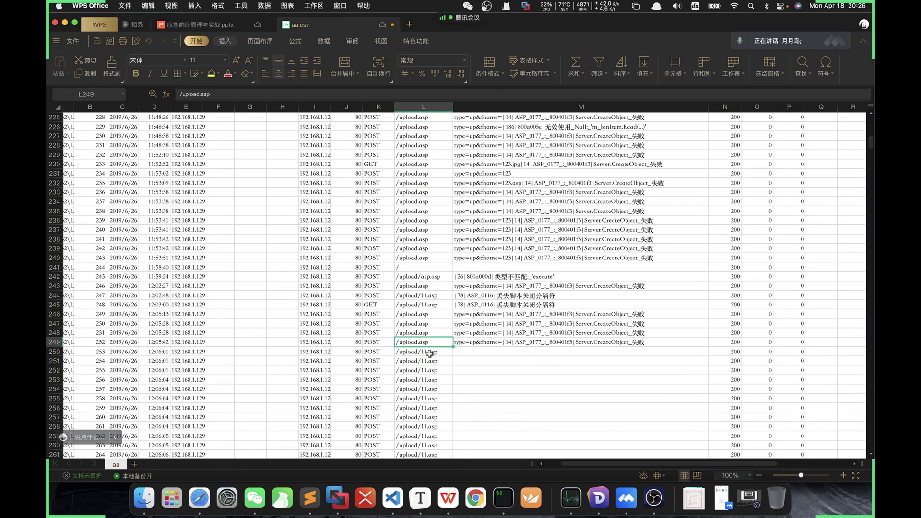
Compare the last upload.asp POST requests with the /upload/11.asp requests around rows 244 to 252
{"action": "left_click", "coordinate": [418, 323]}
{"action": "left_click", "coordinate": [418, 295]}
{"action": "left_click", "coordinate": [420, 333]}
{"action": "left_click", "coordinate": [422, 352]}
{"action": "scroll", "coordinate": [427, 365], "scroll_direction": "down", "scroll_amount": 8}
{"action": "scroll", "coordinate": [430, 350], "scroll_direction": "up", "scroll_amount": 8}
{"action": "left_click", "coordinate": [416, 345]}
{"action": "left_click", "coordinate": [422, 290]}
{"action": "left_click", "coordinate": [419, 309]}
{"action": "scroll", "coordinate": [405, 268], "scroll_direction": "down", "scroll_amount": 1}
{"action": "left_click", "coordinate": [408, 330]}
{"action": "scroll", "coordinate": [424, 293], "scroll_direction": "up", "scroll_amount": 2}
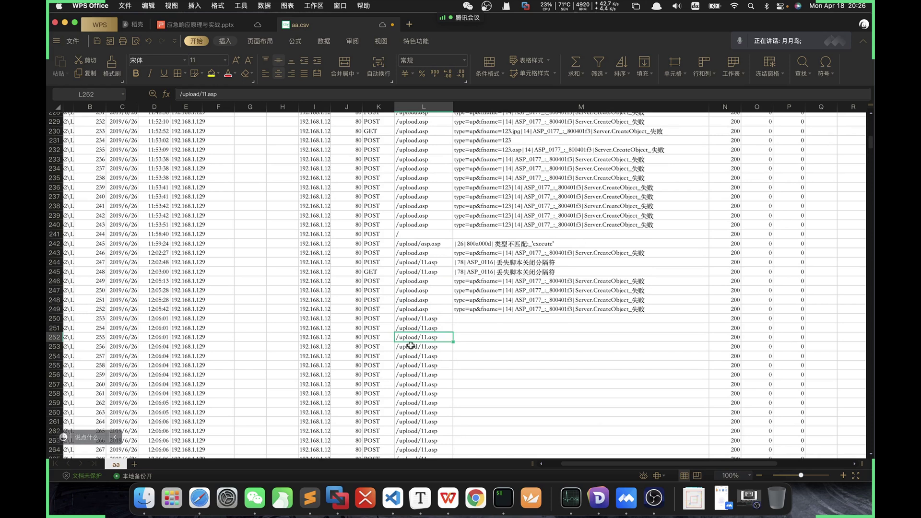
Trace the upload.asp requests back to the initial GET and the first POST entries from row 193
{"action": "scroll", "coordinate": [437, 347], "scroll_direction": "up", "scroll_amount": 10}
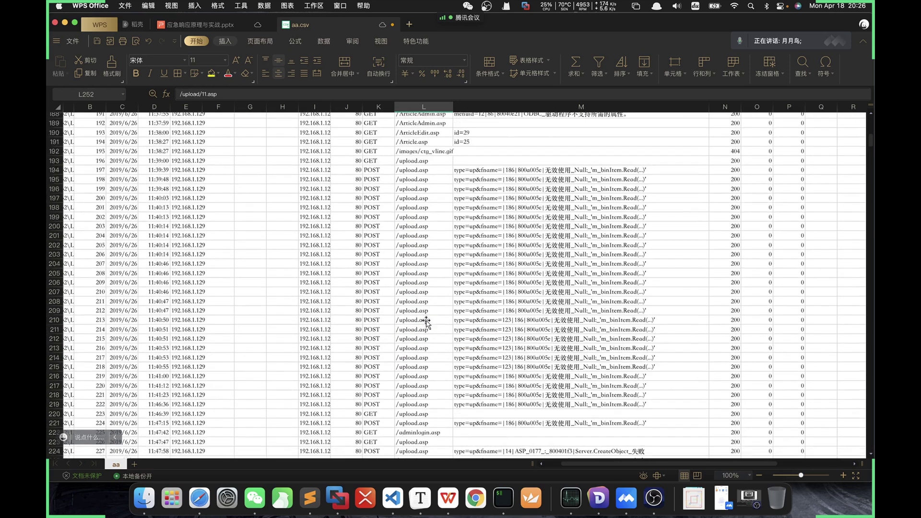
{"action": "left_click", "coordinate": [413, 230]}
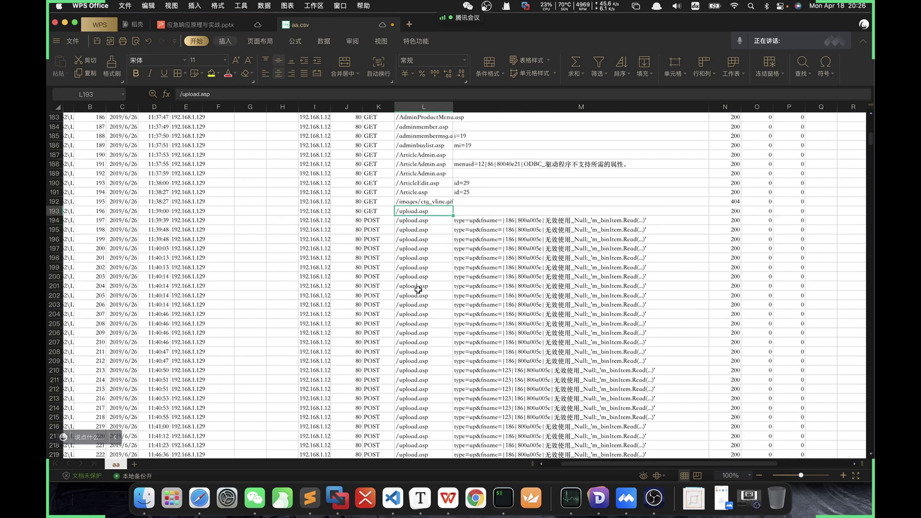
{"action": "scroll", "coordinate": [419, 288], "scroll_direction": "up", "scroll_amount": 1}
{"action": "left_click", "coordinate": [415, 272]}
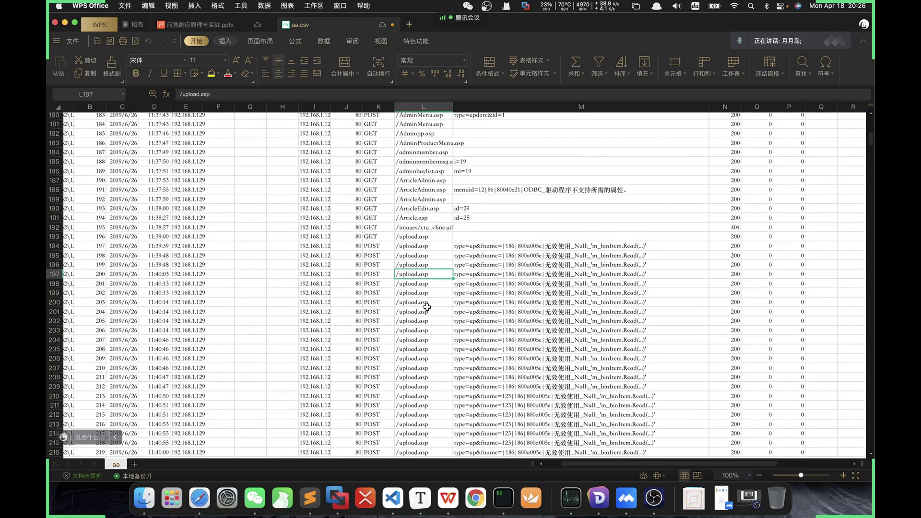
Return to 应急响应原理与实战.pptx and read the file upload attack slide and the following Web后台暴破 attack slide
{"action": "key", "text": "super+Tab"}
{"action": "key", "text": "super+Tab"}
{"action": "key", "text": "super+Tab"}
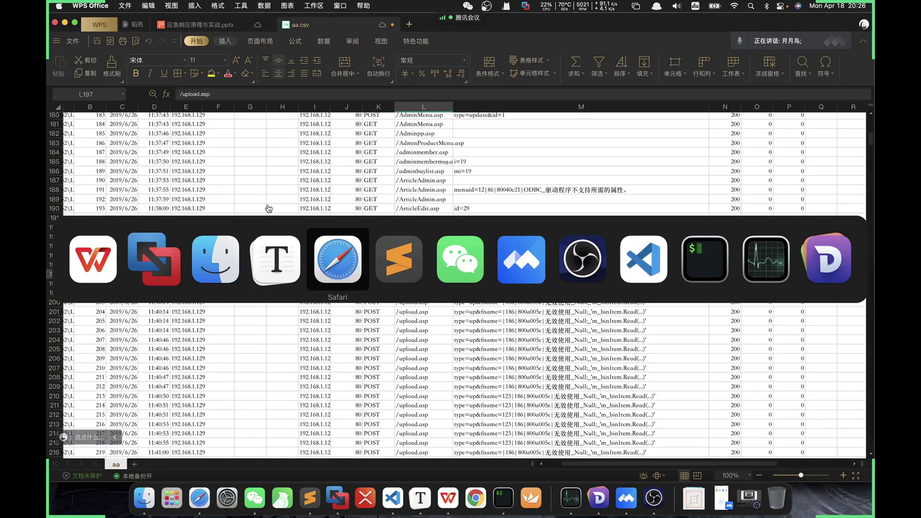
{"action": "left_click", "coordinate": [223, 30]}
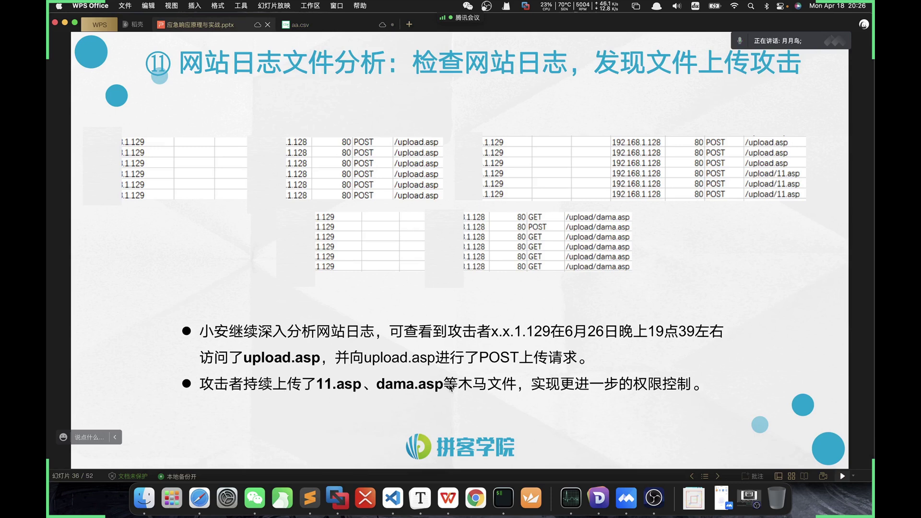
{"action": "scroll", "coordinate": [420, 270], "scroll_direction": "down", "scroll_amount": 1}
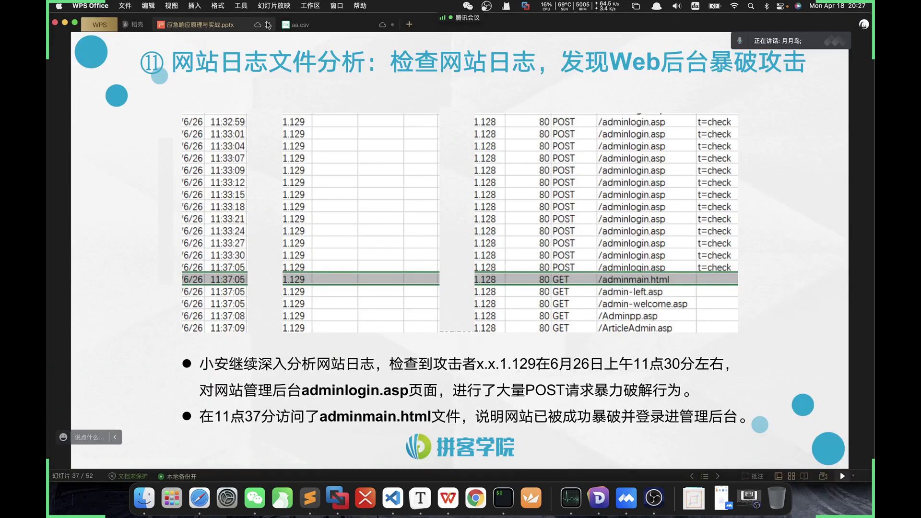
Switch back to aa.csv and look through the 11.asp and dama.asp entries for the backend brute-force requests
{"action": "left_click", "coordinate": [300, 24]}
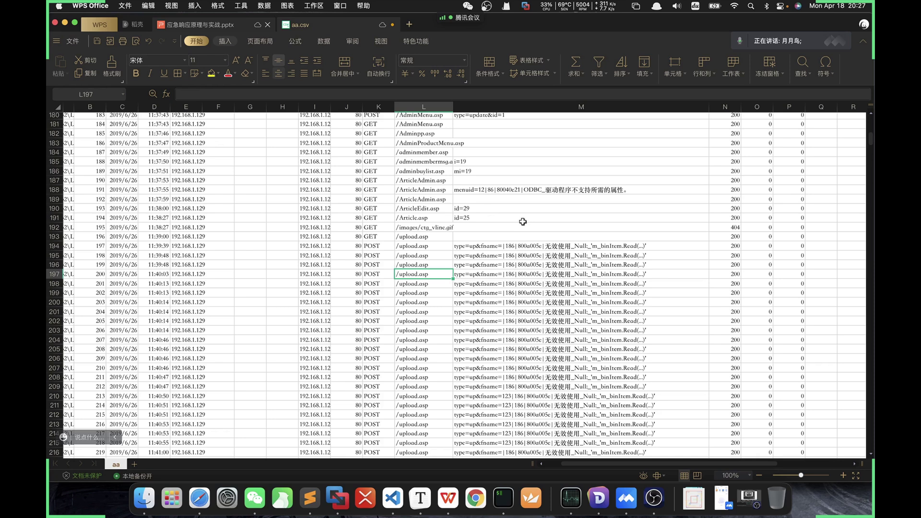
{"action": "left_click", "coordinate": [542, 277]}
{"action": "scroll", "coordinate": [504, 278], "scroll_direction": "down", "scroll_amount": 10}
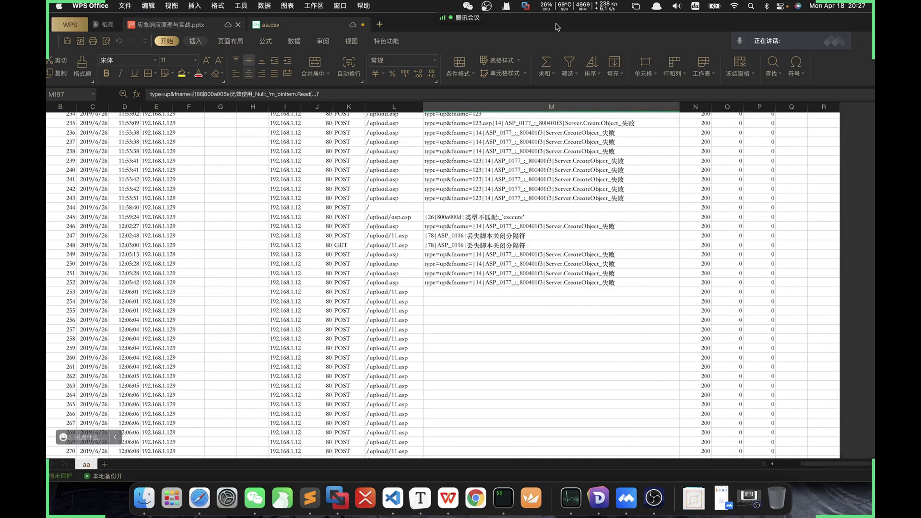
{"action": "scroll", "coordinate": [839, 283], "scroll_direction": "down", "scroll_amount": 10}
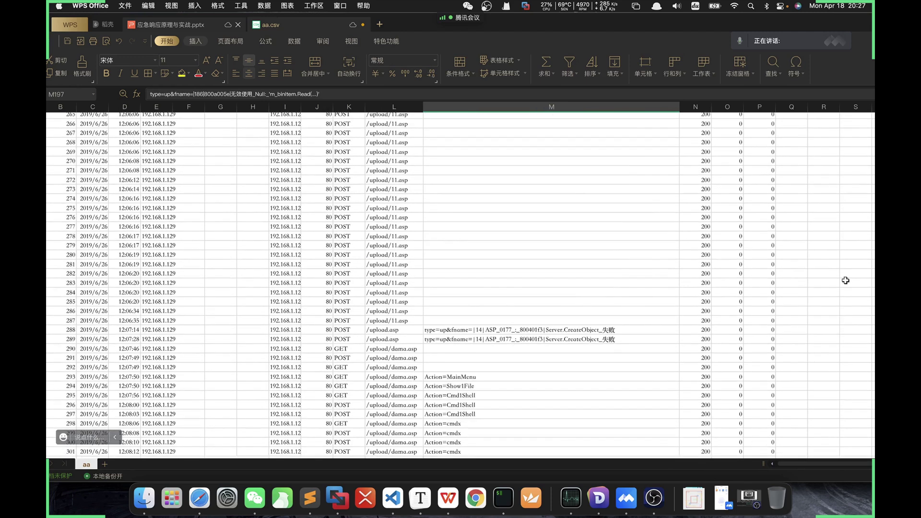
{"action": "scroll", "coordinate": [530, 300], "scroll_direction": "down", "scroll_amount": 5}
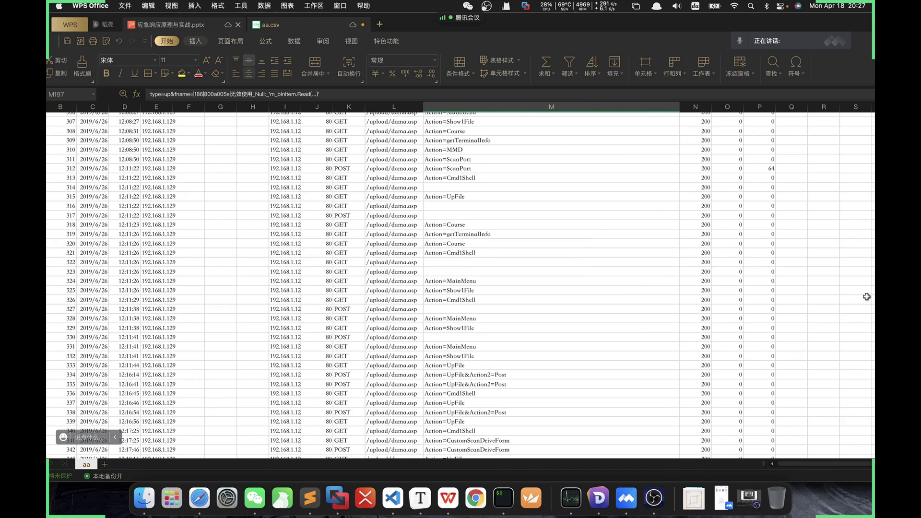
{"action": "double_click", "coordinate": [634, 22]}
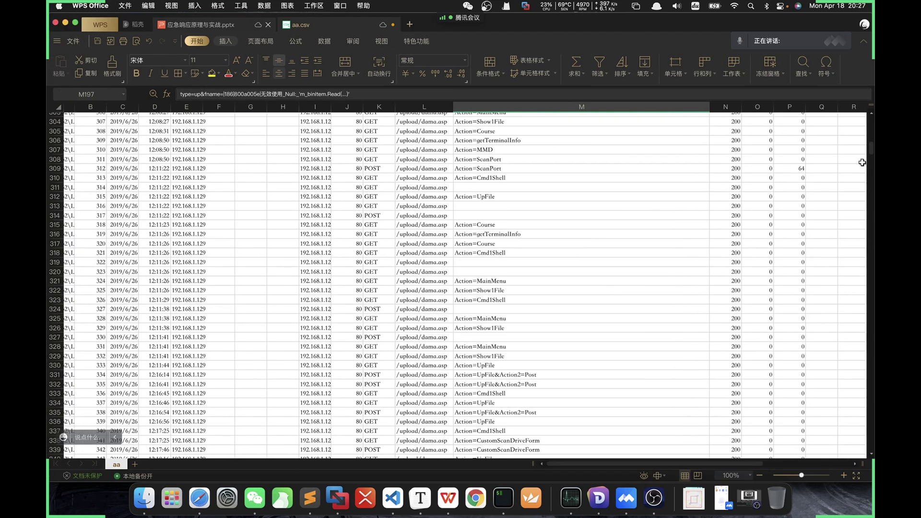
Search the Article.asp injection entries and the neighbouring dama.asp entries for adminlogin.asp requests
{"action": "left_click_drag", "start_coordinate": [872, 154], "coordinate": [871, 169]}
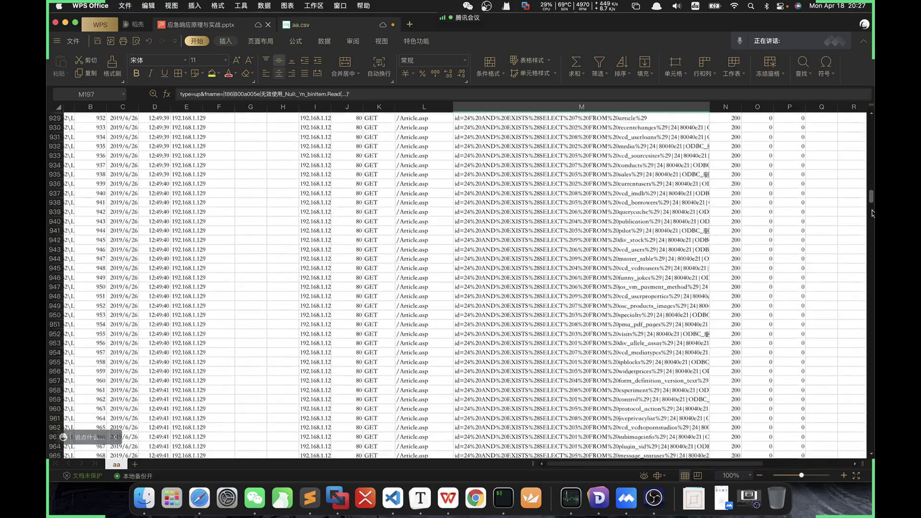
{"action": "left_click_drag", "start_coordinate": [872, 213], "coordinate": [872, 225]}
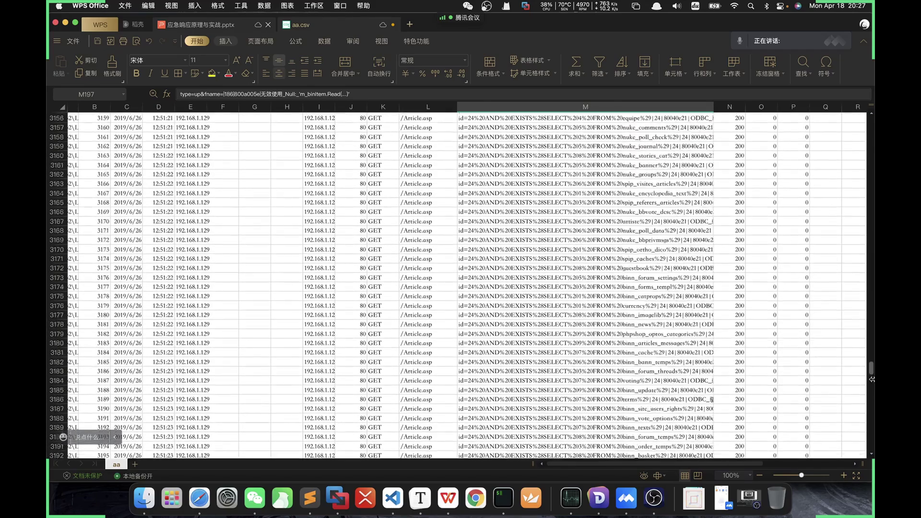
{"action": "left_click_drag", "start_coordinate": [872, 379], "coordinate": [845, 161]}
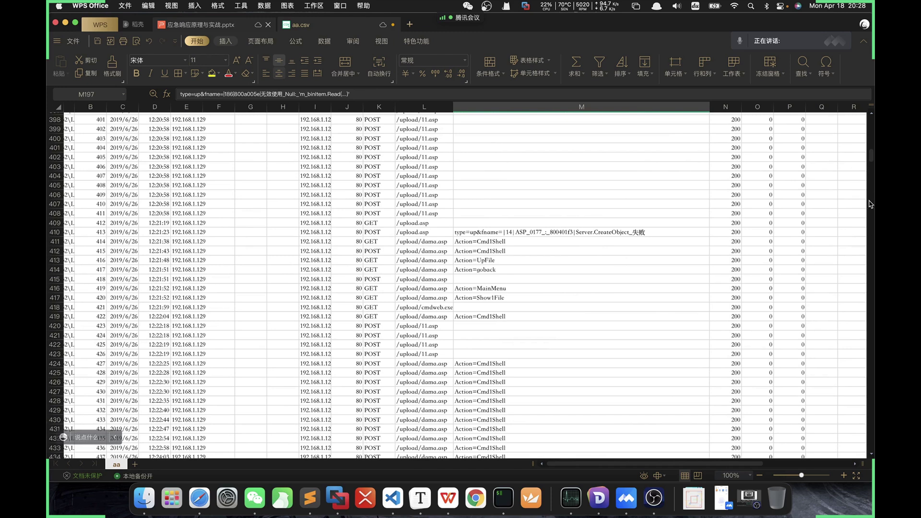
{"action": "scroll", "coordinate": [782, 294], "scroll_direction": "down", "scroll_amount": 10}
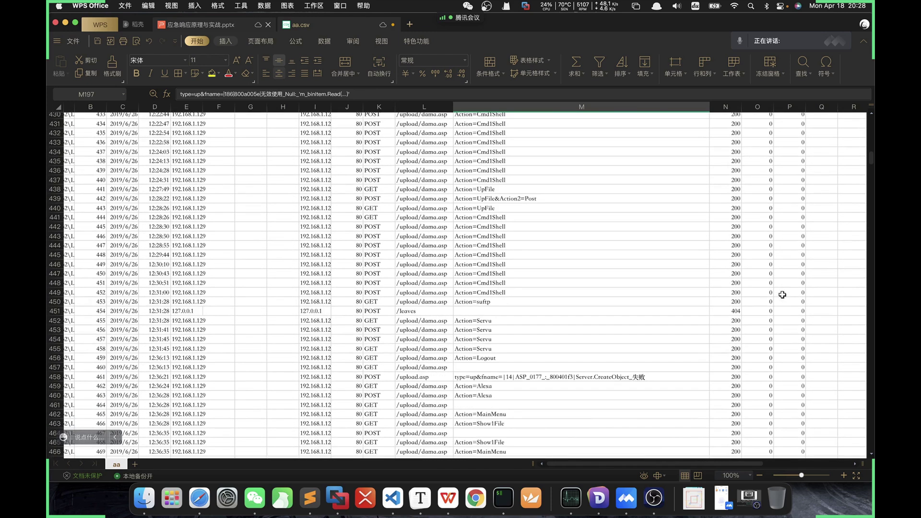
{"action": "scroll", "coordinate": [783, 294], "scroll_direction": "down", "scroll_amount": 1}
{"action": "scroll", "coordinate": [782, 295], "scroll_direction": "up", "scroll_amount": 20}
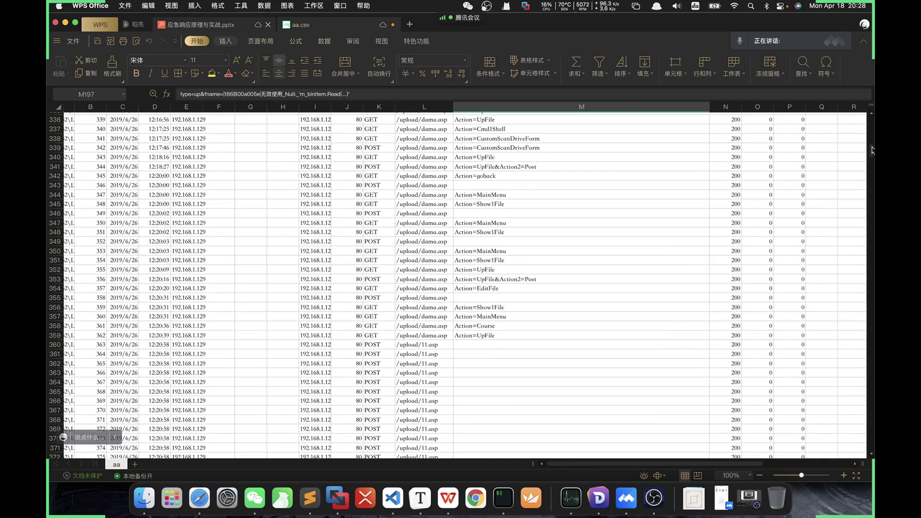
Restart from the beginning of the log and review the early page requests up to the menu.asp entries
{"action": "left_click_drag", "start_coordinate": [872, 154], "coordinate": [861, 109]}
{"action": "left_click", "coordinate": [556, 249]}
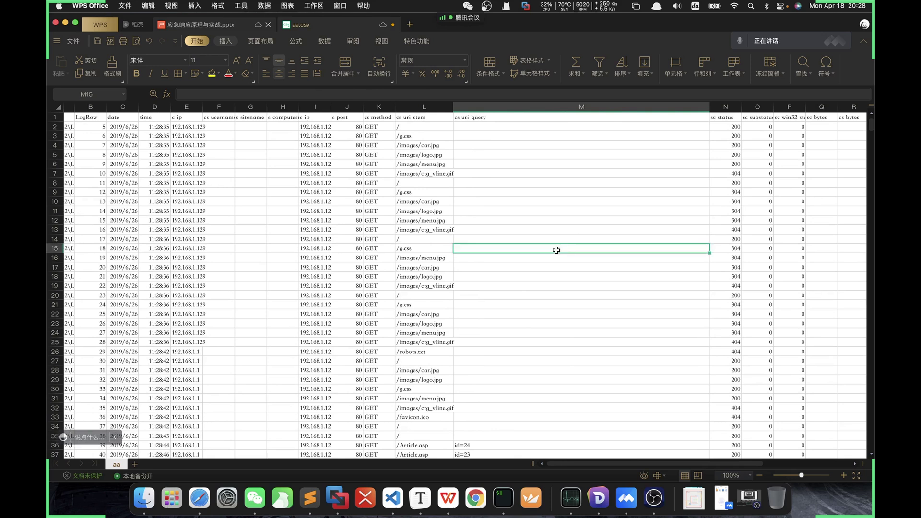
{"action": "left_click", "coordinate": [434, 192]}
{"action": "scroll", "coordinate": [437, 221], "scroll_direction": "down", "scroll_amount": 7}
{"action": "scroll", "coordinate": [436, 230], "scroll_direction": "down", "scroll_amount": 8}
{"action": "left_click", "coordinate": [434, 226]}
{"action": "left_click", "coordinate": [437, 243]}
{"action": "scroll", "coordinate": [442, 240], "scroll_direction": "down", "scroll_amount": 2}
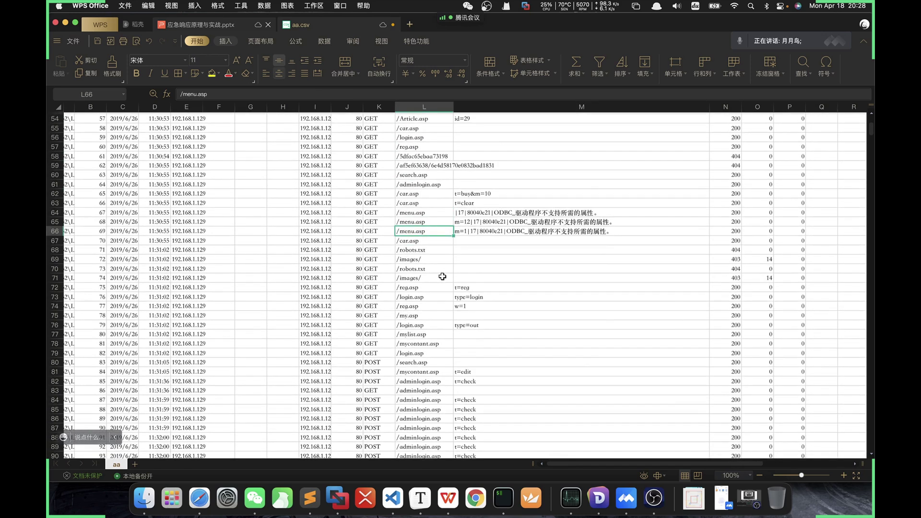
Locate the first adminlogin.asp requests and compare them with the page requests just before them
{"action": "scroll", "coordinate": [431, 267], "scroll_direction": "down", "scroll_amount": 1}
{"action": "left_click", "coordinate": [434, 212]}
{"action": "left_click", "coordinate": [434, 250]}
{"action": "scroll", "coordinate": [434, 250], "scroll_direction": "down", "scroll_amount": 1}
{"action": "left_click", "coordinate": [436, 287]}
{"action": "scroll", "coordinate": [437, 302], "scroll_direction": "down", "scroll_amount": 1}
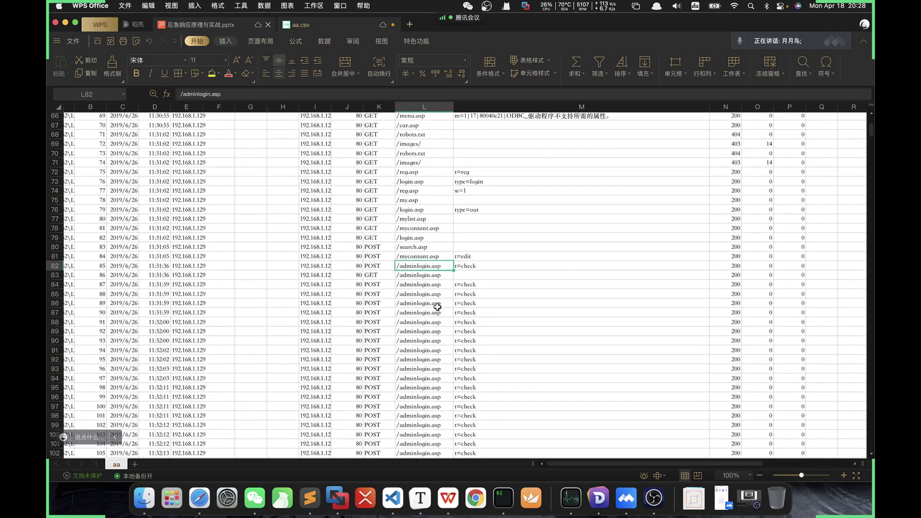
{"action": "left_click", "coordinate": [432, 254]}
{"action": "left_click", "coordinate": [433, 300]}
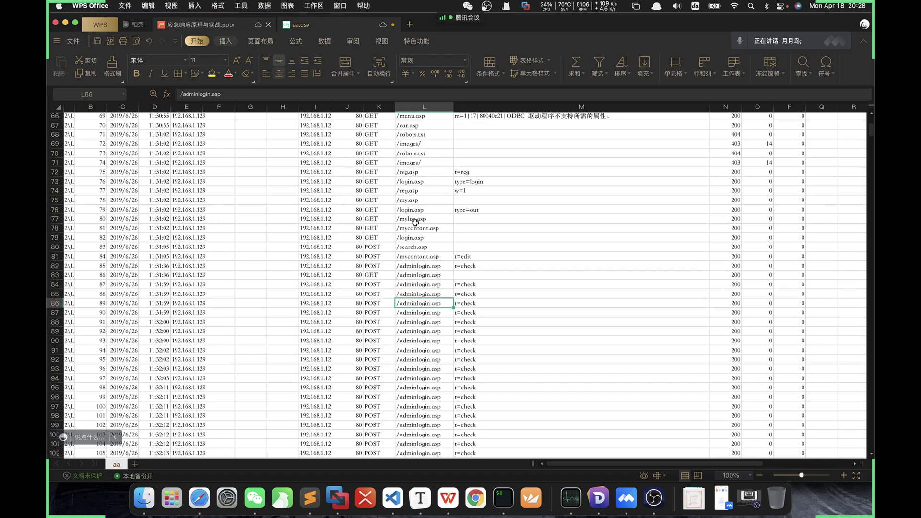
{"action": "left_click", "coordinate": [421, 265]}
{"action": "left_click", "coordinate": [423, 229]}
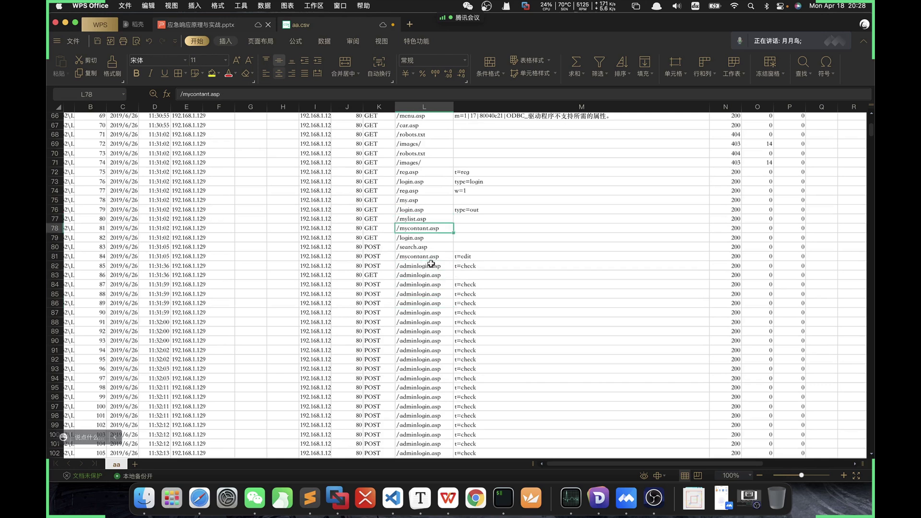
Follow the adminlogin.asp POST requests through to the adminmain.html access in row 145
{"action": "left_click", "coordinate": [436, 293]}
{"action": "scroll", "coordinate": [438, 296], "scroll_direction": "down", "scroll_amount": 15}
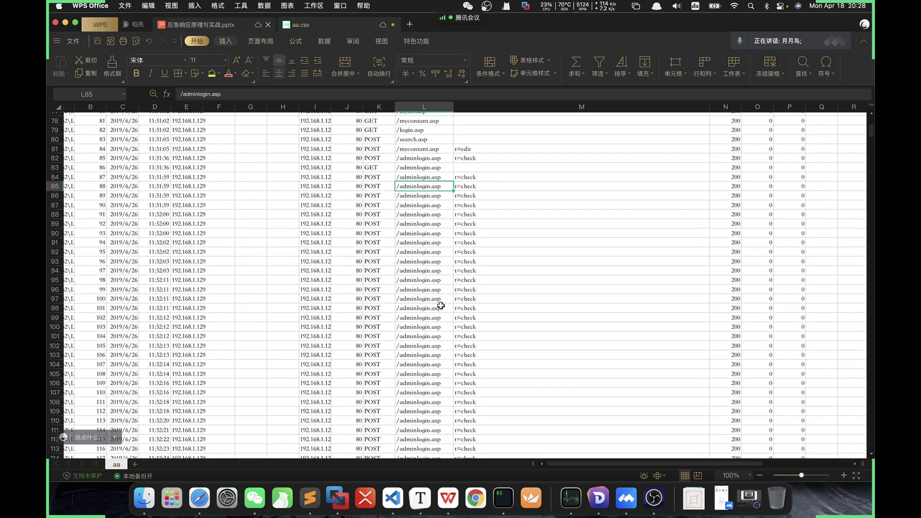
{"action": "scroll", "coordinate": [439, 299], "scroll_direction": "down", "scroll_amount": 5}
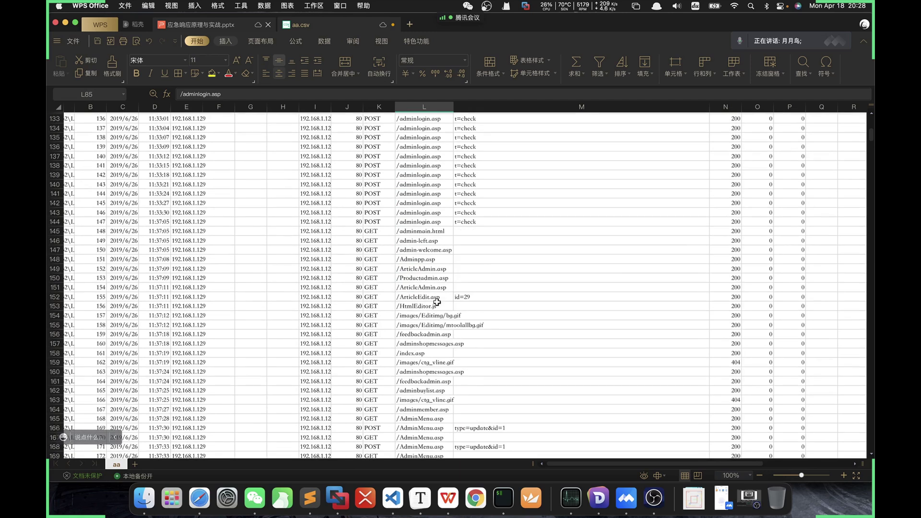
{"action": "left_click", "coordinate": [423, 231]}
Examine the method and page of the repeated adminlogin.asp requests preceding the adminmain.html access
{"action": "scroll", "coordinate": [456, 269], "scroll_direction": "up", "scroll_amount": 4}
{"action": "left_click", "coordinate": [438, 203]}
{"action": "left_click", "coordinate": [427, 259]}
{"action": "left_click", "coordinate": [417, 233]}
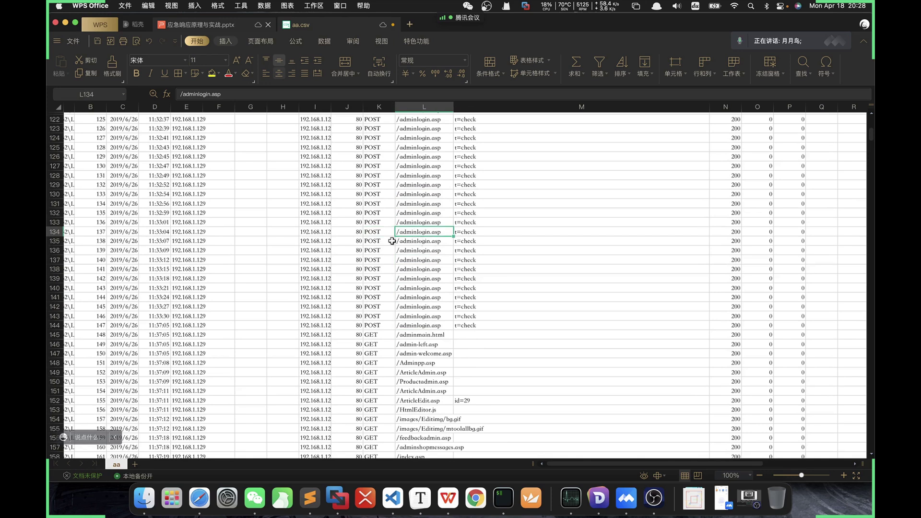
{"action": "left_click", "coordinate": [368, 231]}
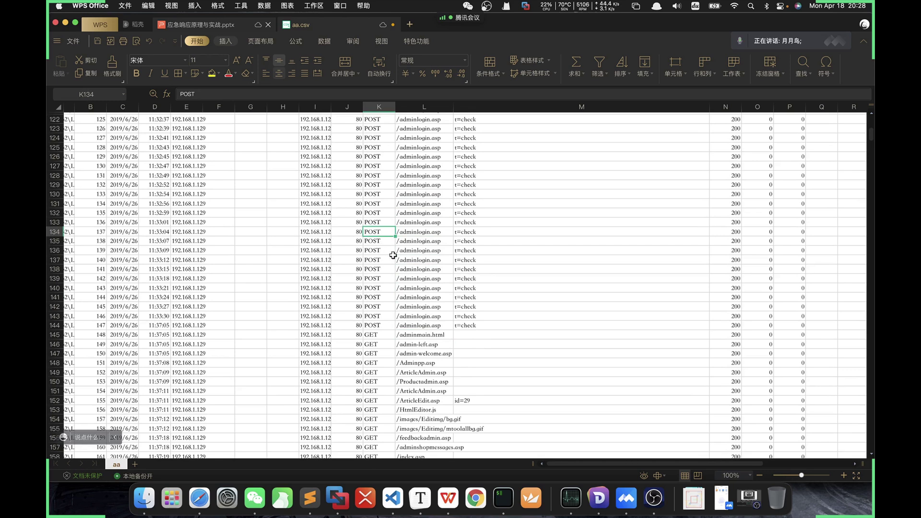
{"action": "mouse_move", "coordinate": [418, 146]}
{"action": "left_mouse_down"}
{"action": "mouse_move", "coordinate": [419, 319]}
{"action": "mouse_move", "coordinate": [413, 148]}
{"action": "left_mouse_up"}
{"action": "left_click", "coordinate": [425, 259]}
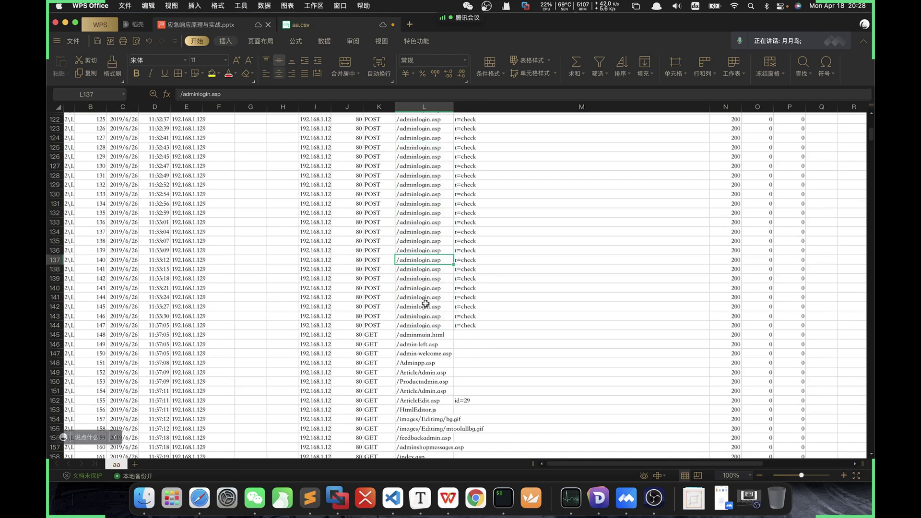
Inspect the adminmain.html request in row 145 and the adminlogin.asp request directly before it
{"action": "left_click", "coordinate": [423, 337]}
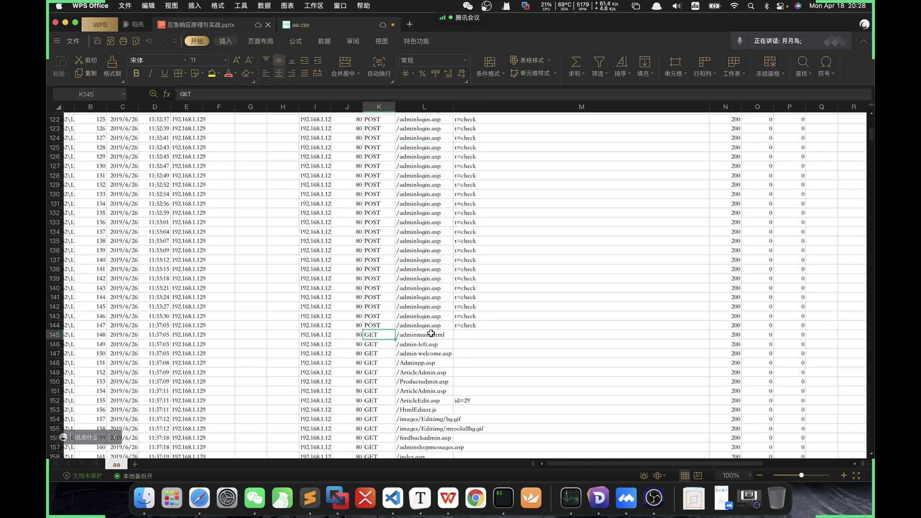
{"action": "double_click", "coordinate": [413, 334]}
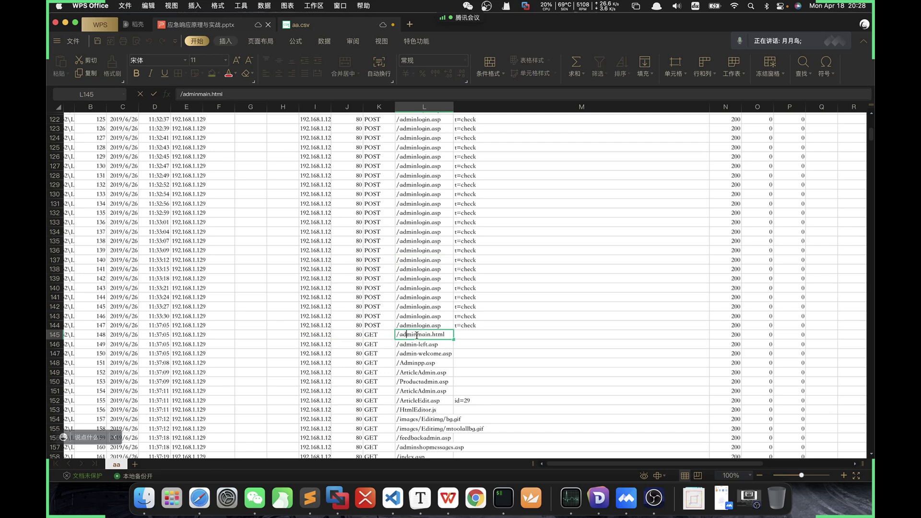
{"action": "left_click_drag", "start_coordinate": [450, 335], "coordinate": [396, 334]}
{"action": "left_click", "coordinate": [477, 332]}
{"action": "left_click", "coordinate": [428, 326]}
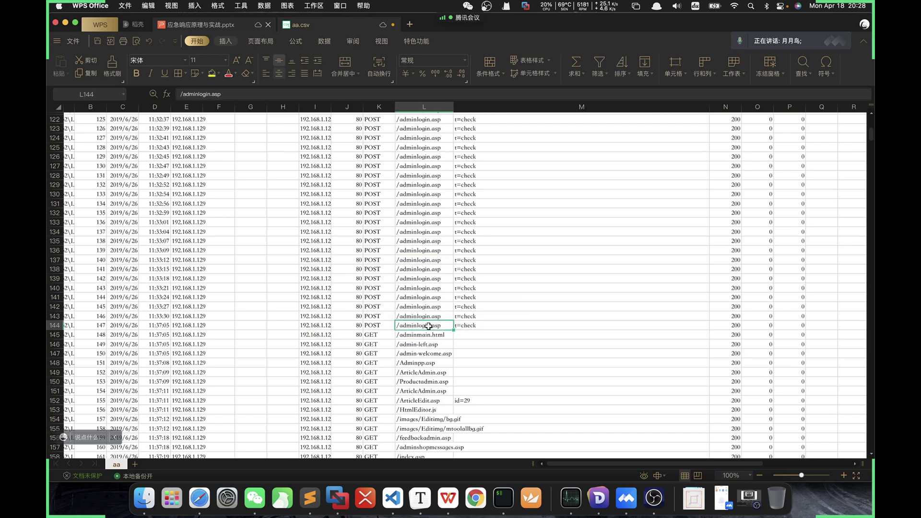
Compare the final adminlogin.asp request in row 144 with the admin page requests that follow it
{"action": "left_click_drag", "start_coordinate": [466, 325], "coordinate": [313, 326]}
{"action": "left_click_drag", "start_coordinate": [255, 324], "coordinate": [485, 323]}
{"action": "left_click_drag", "start_coordinate": [433, 341], "coordinate": [462, 388]}
{"action": "left_click", "coordinate": [478, 372]}
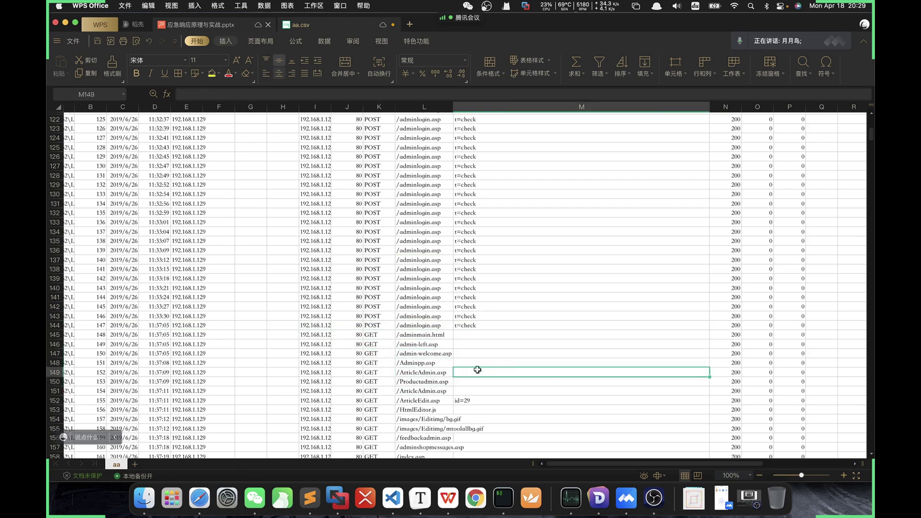
{"action": "left_click_drag", "start_coordinate": [396, 336], "coordinate": [424, 389]}
{"action": "left_click", "coordinate": [489, 370]}
Review the admin page requests made after the backend login up to the upload.asp POST requests
{"action": "scroll", "coordinate": [467, 363], "scroll_direction": "down", "scroll_amount": 2}
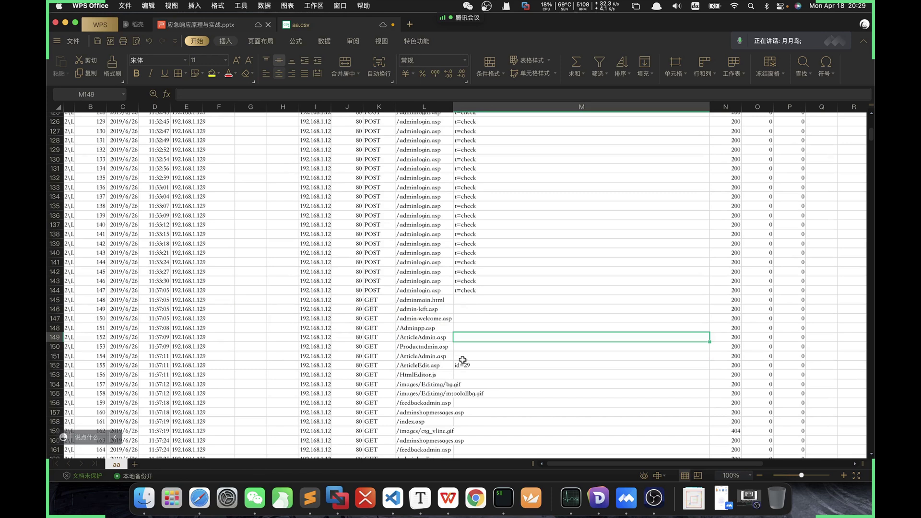
{"action": "scroll", "coordinate": [474, 391], "scroll_direction": "down", "scroll_amount": 10}
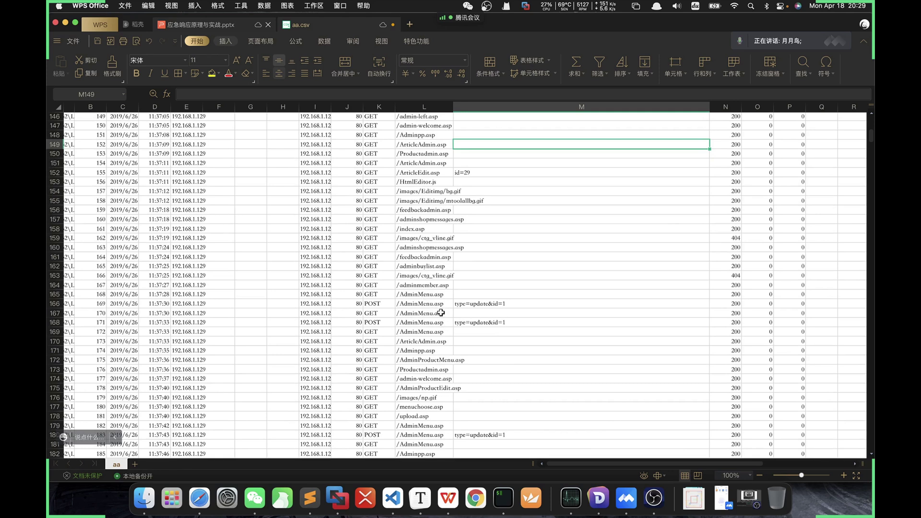
{"action": "scroll", "coordinate": [456, 287], "scroll_direction": "down", "scroll_amount": 1}
{"action": "scroll", "coordinate": [461, 291], "scroll_direction": "down", "scroll_amount": 6}
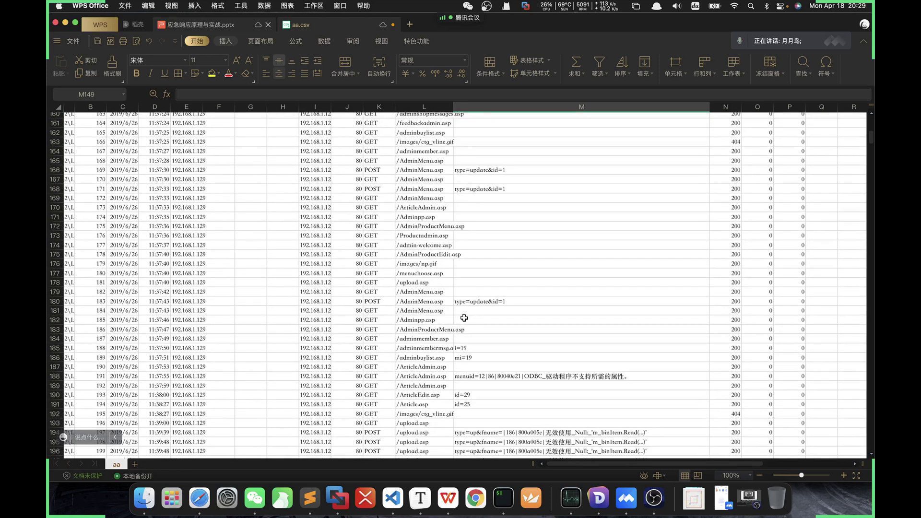
Inspect the upload.asp GET request in row 193, directly before the run of upload.asp POST requests
{"action": "scroll", "coordinate": [446, 379], "scroll_direction": "down", "scroll_amount": 1}
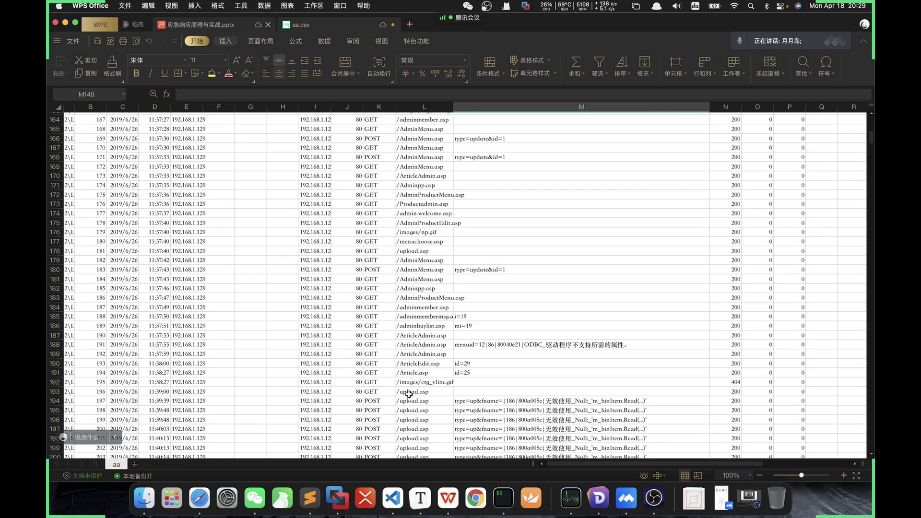
{"action": "left_click", "coordinate": [400, 394]}
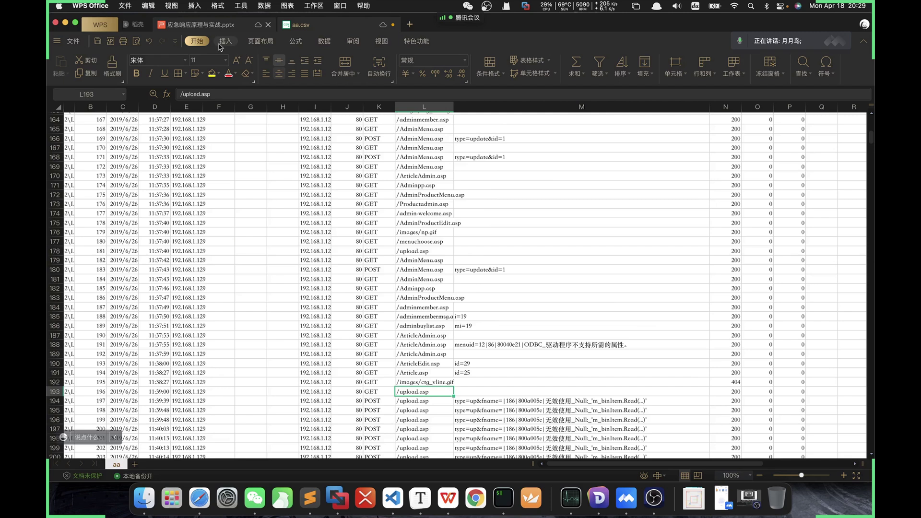
Switch to the 应急响应原理与实战.pptx presentation and review the backend brute-force slide alongside the incident response handling slide after it
{"action": "left_click", "coordinate": [204, 26]}
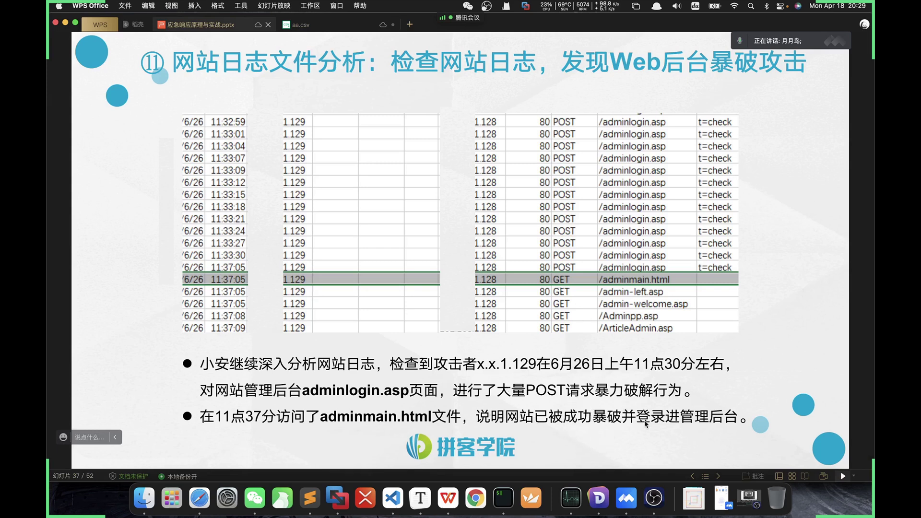
{"action": "key", "text": "Page_Down"}
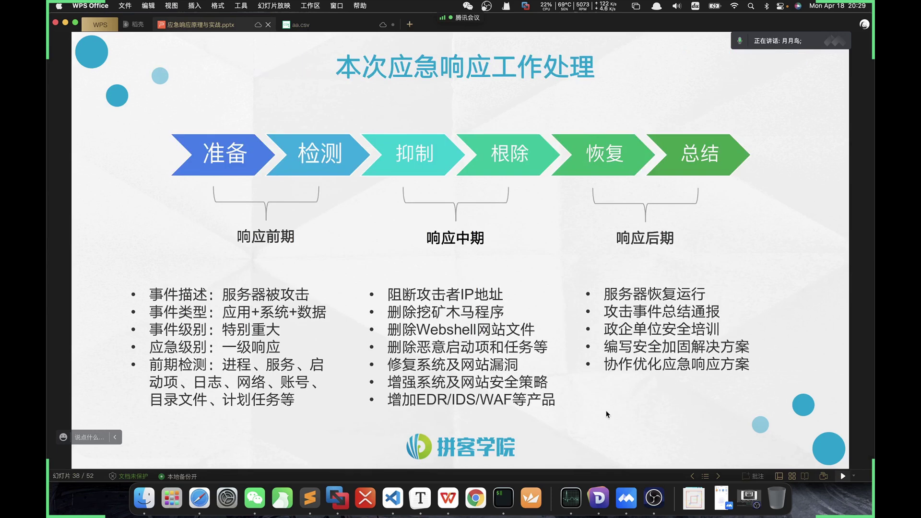
{"action": "scroll", "coordinate": [508, 367], "scroll_direction": "up", "scroll_amount": 2}
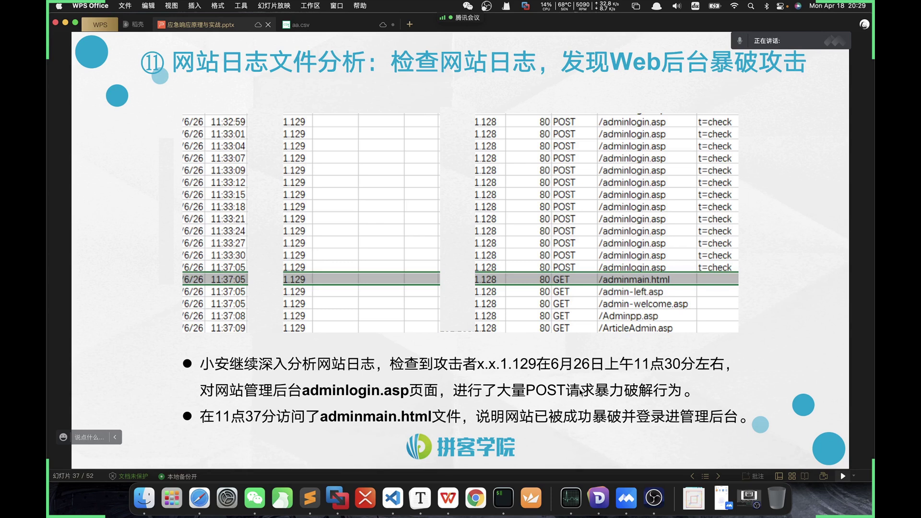
{"action": "key", "text": "Page_Down"}
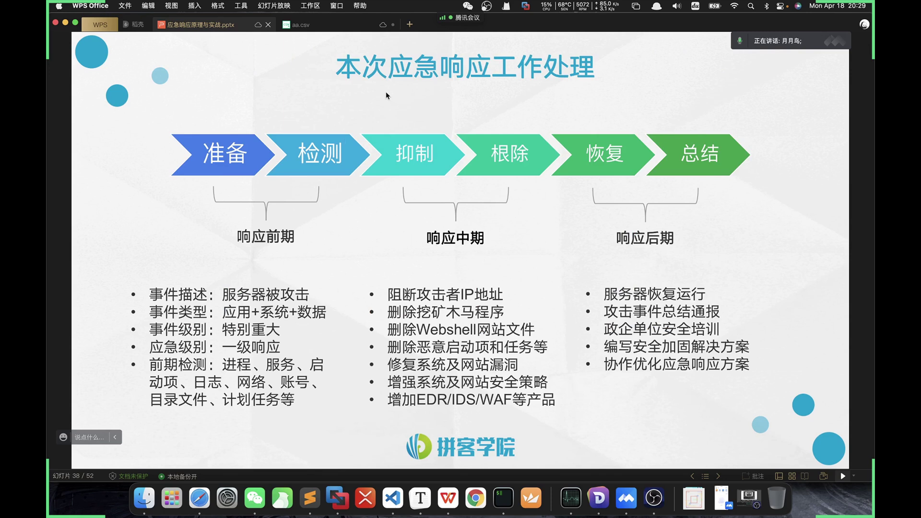
{"action": "key", "text": "Page_Up"}
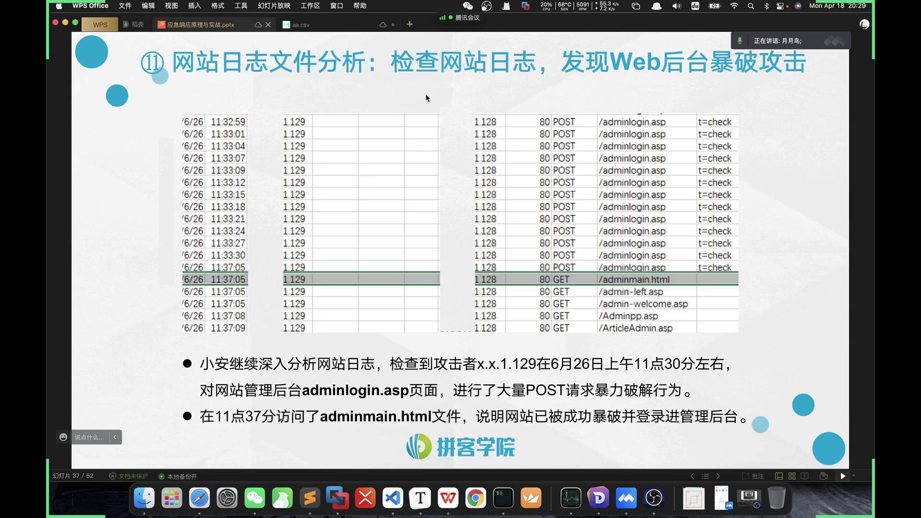
Look ahead to the attack summary (security report) slide and return to the 本次应急响应工作处理 slide
{"action": "key", "text": "Page_Up"}
{"action": "key", "text": "Page_Down"}
{"action": "key", "text": "Page_Down"}
{"action": "key", "text": "Page_Down"}
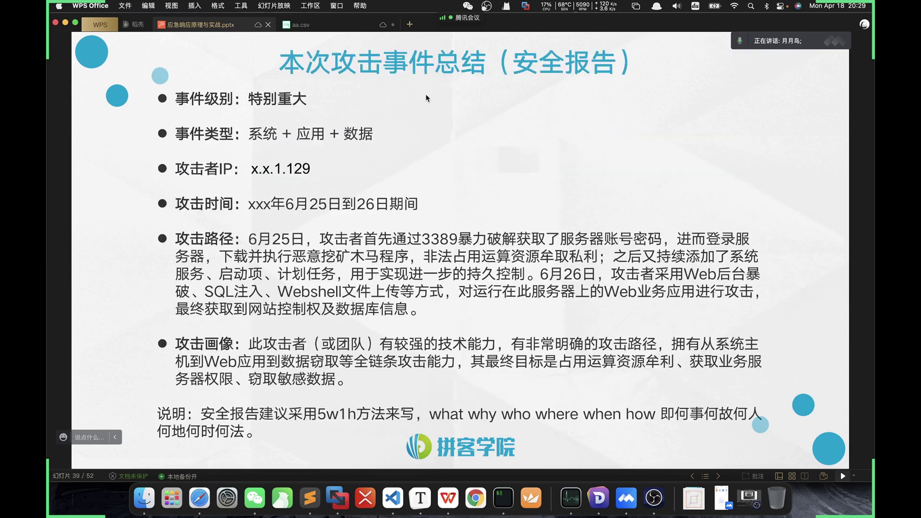
{"action": "key", "text": "Page_Up"}
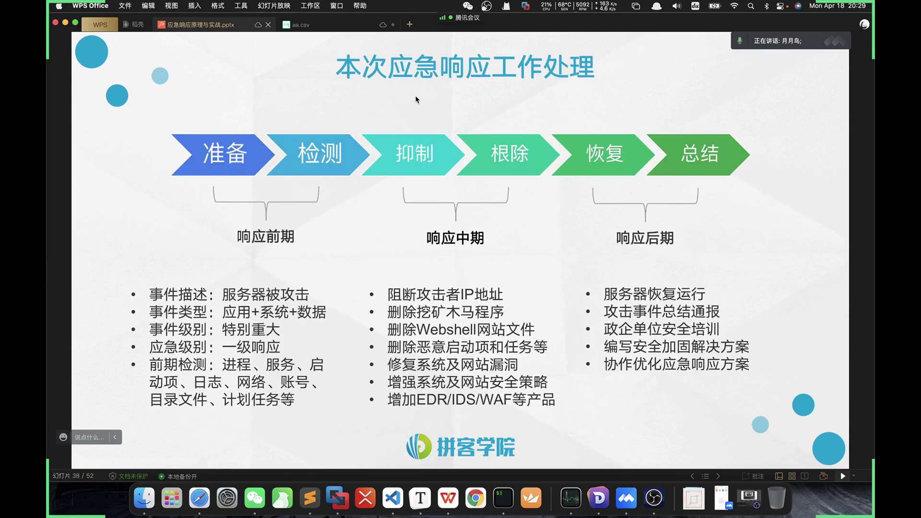